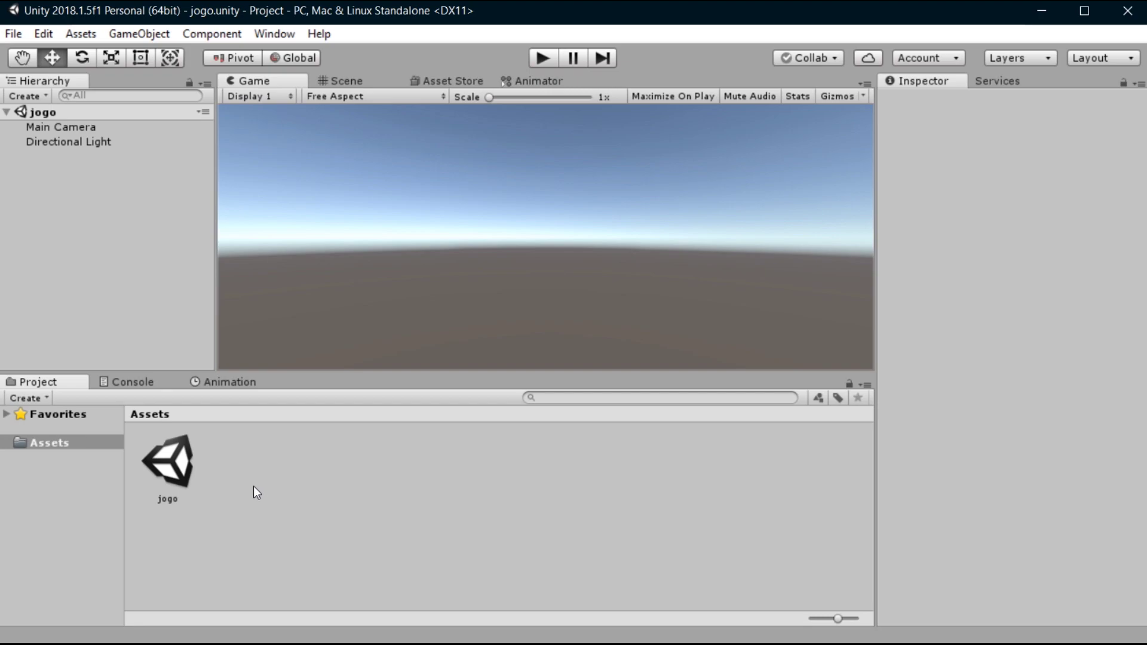
Create a new scene asset named intro in Assets.
right_click(254, 487)
mouse_move(401, 110)
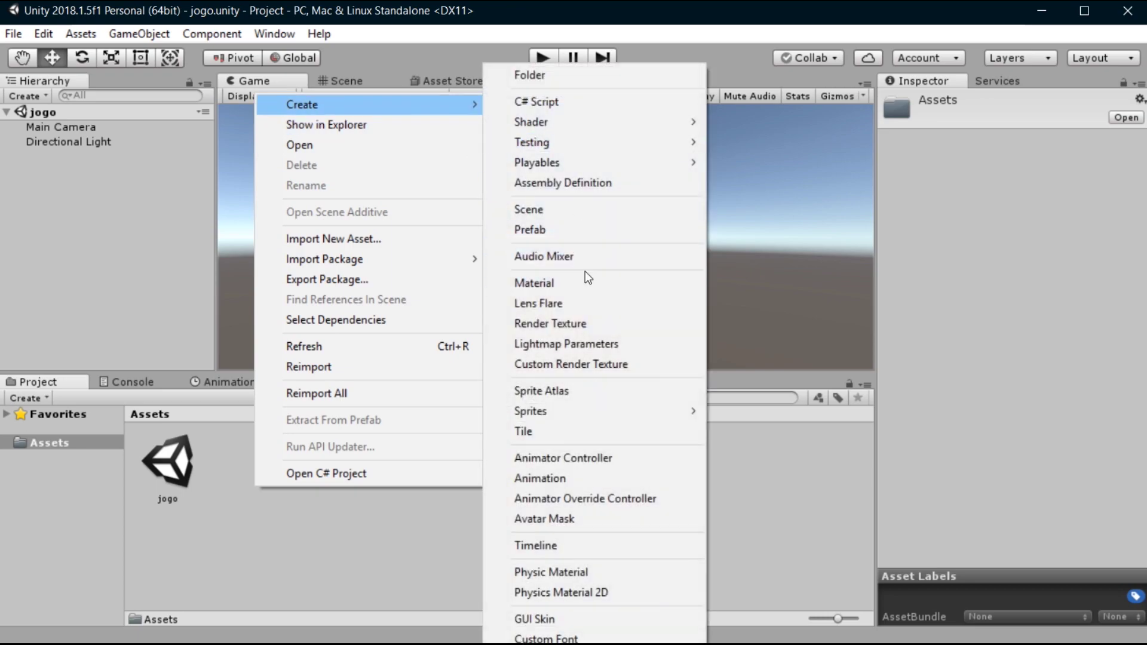
click(551, 209)
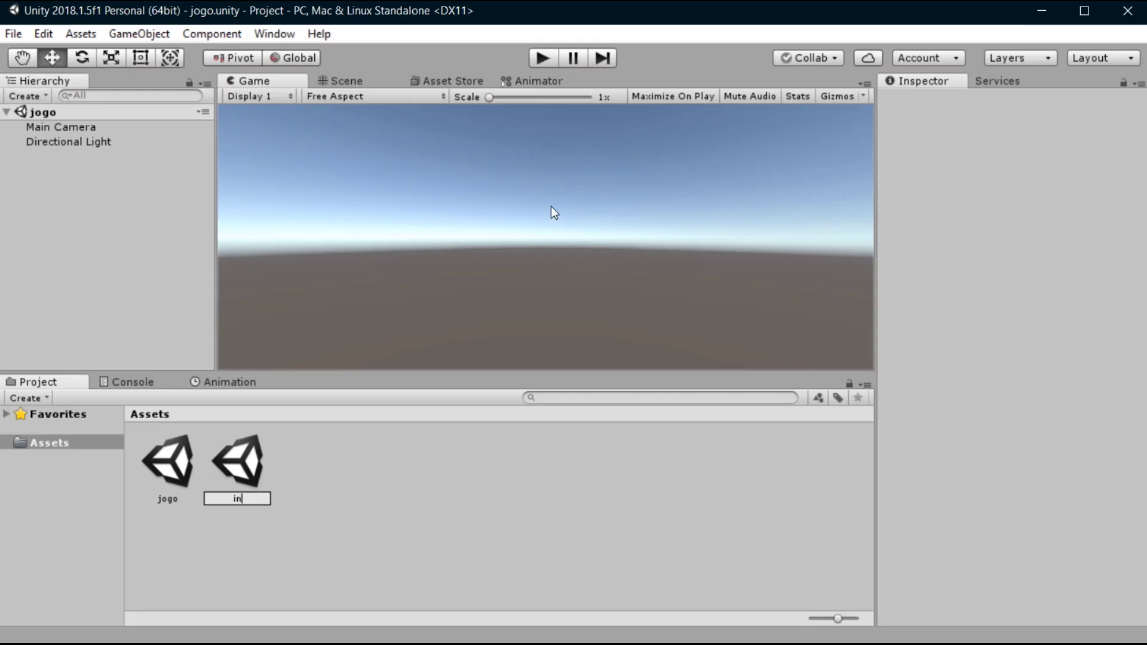
text(intro)
key(Return)
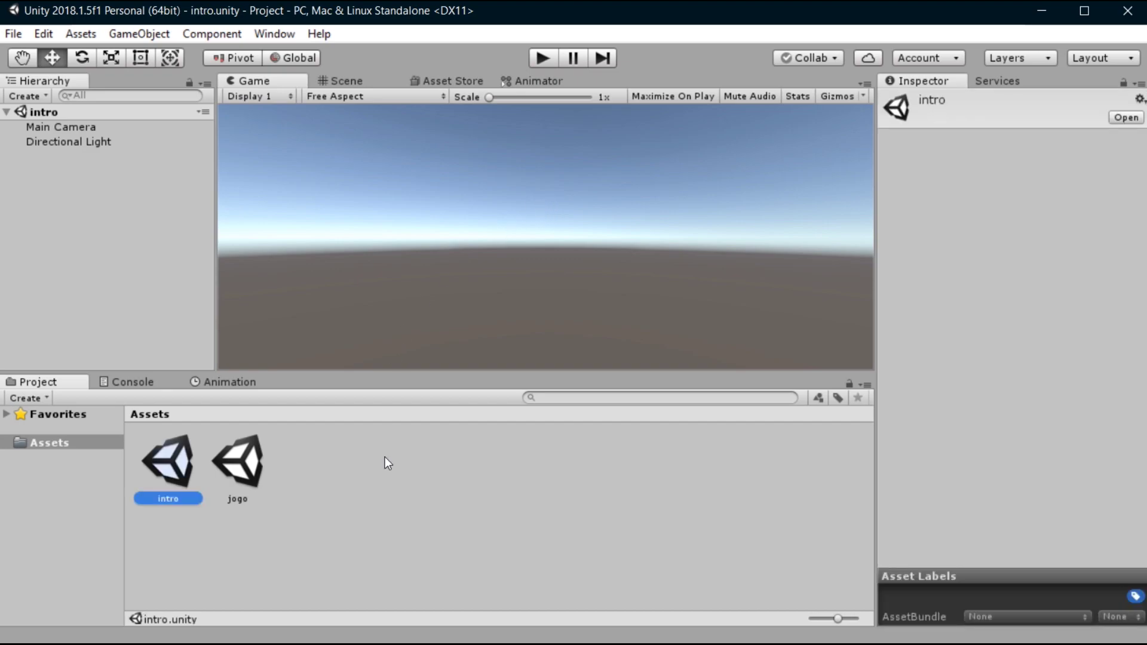
Add a new folder named AnimaçãoDaIntro to Assets.
right_click(385, 460)
mouse_move(493, 82)
click(684, 77)
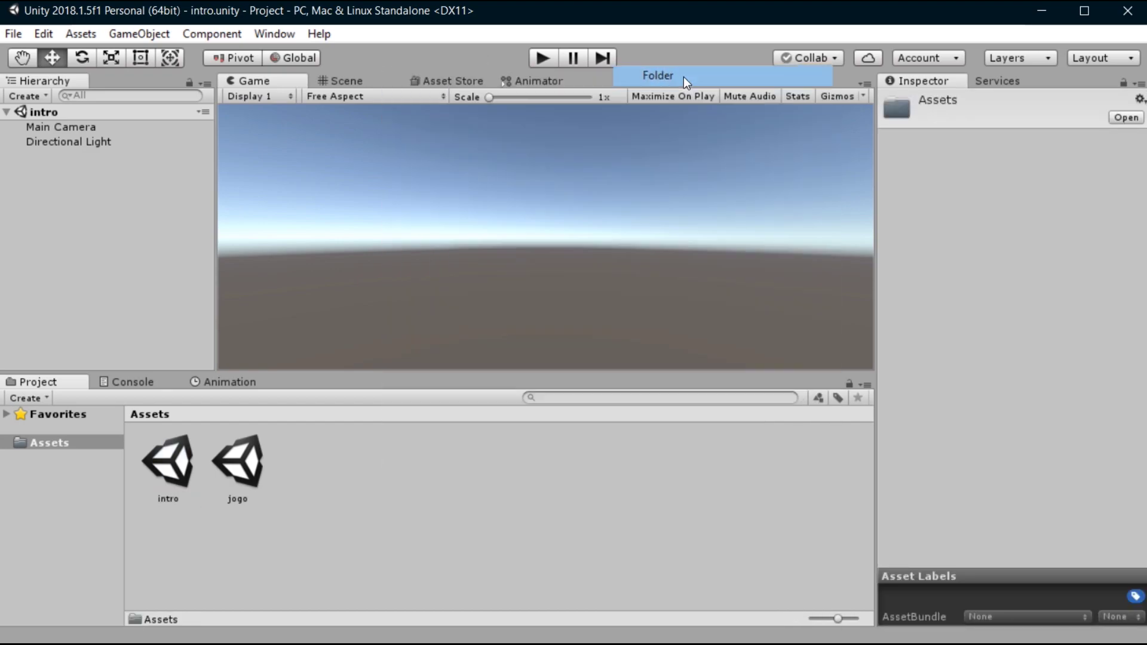
text(AnimaçãoDaIntro)
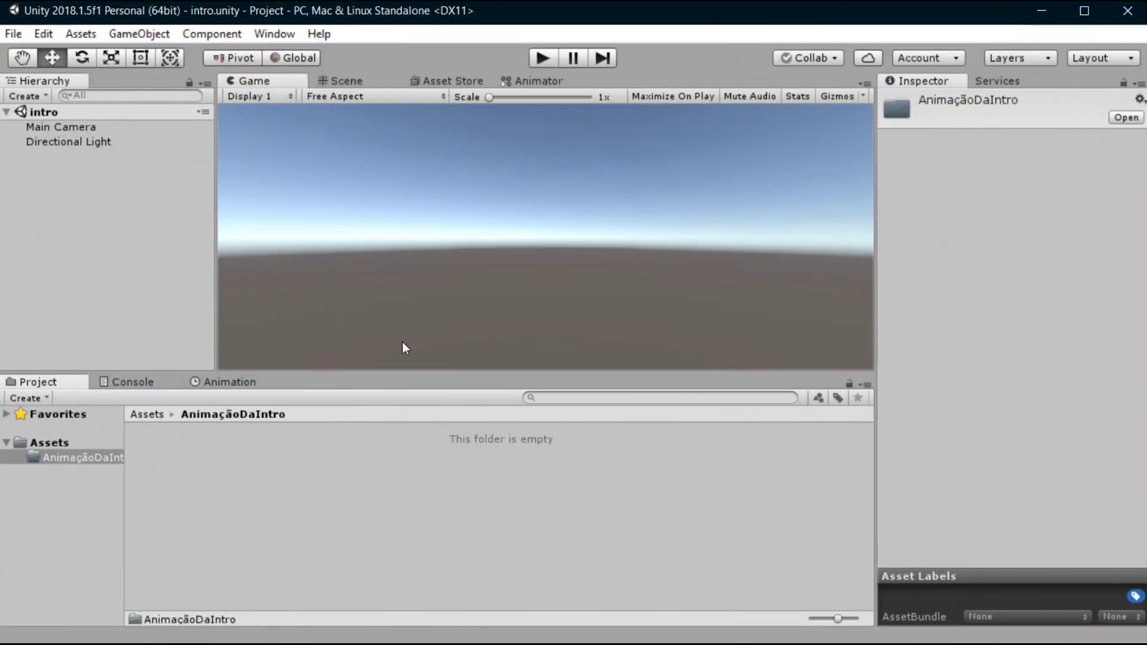
right_click(374, 479)
Show the AnimaçãoDaIntro folder in File Explorer, then return to Unity's Project panel.
click(309, 455)
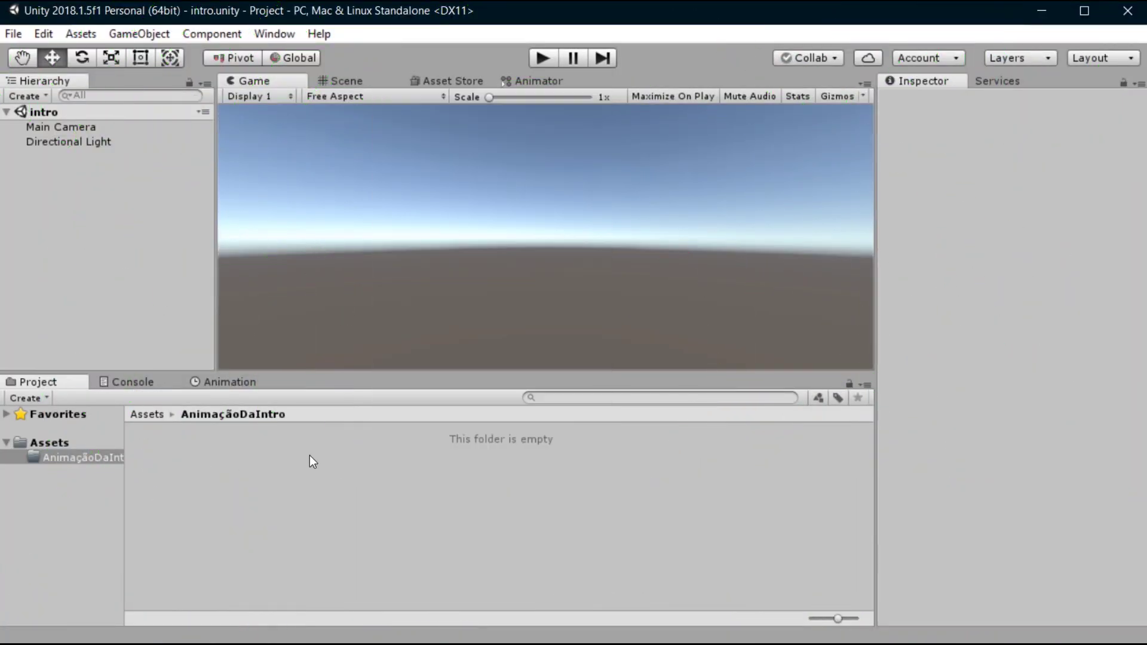
right_click(314, 455)
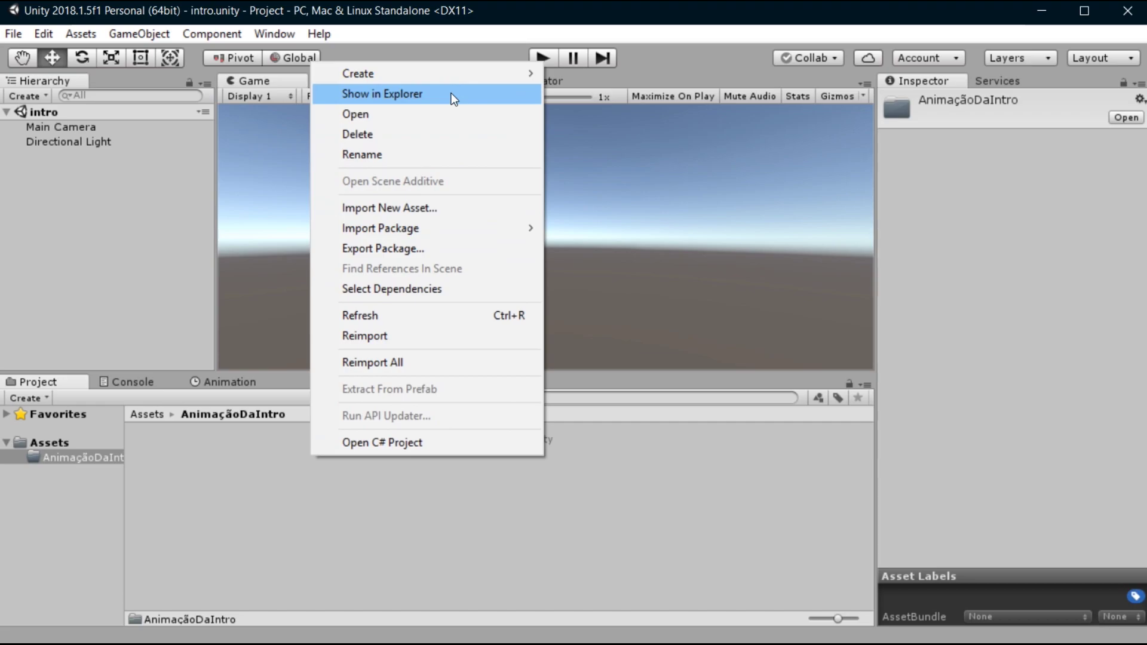
click(453, 99)
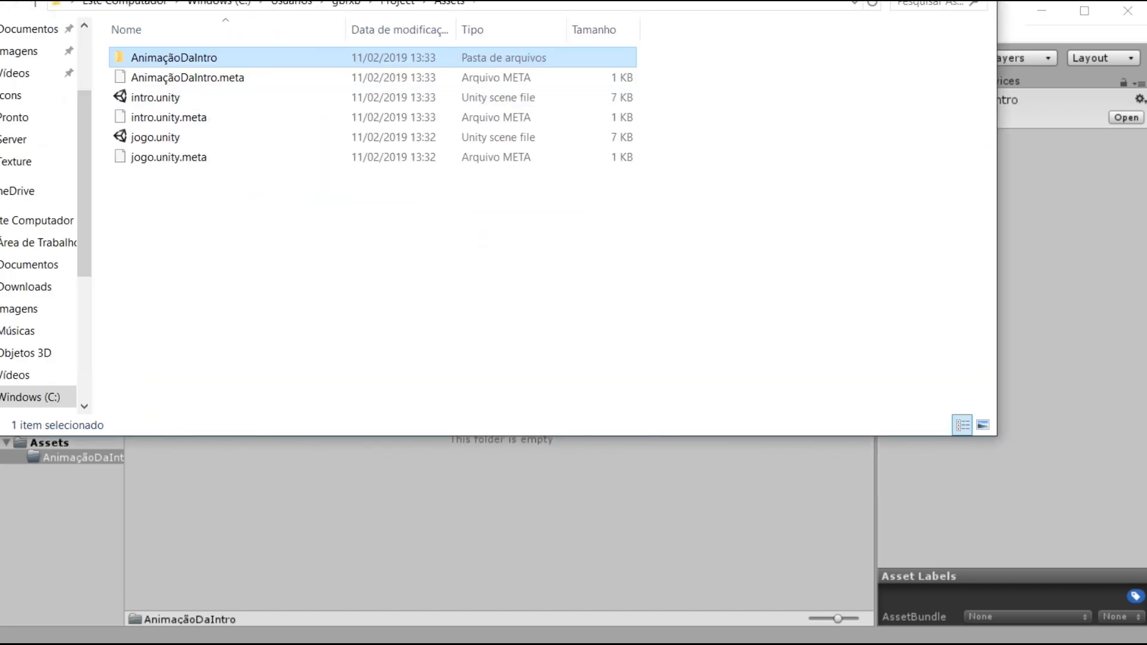
right_click(408, 510)
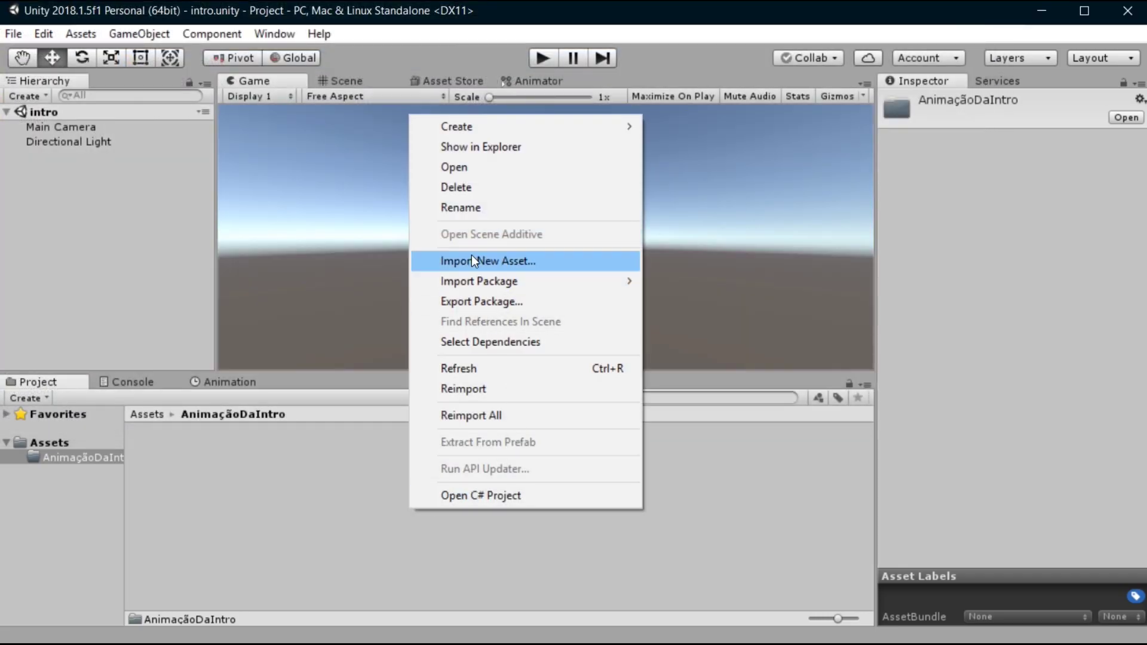
Import biticoncSombra.png from Documentos > Icones BCS as a new asset.
click(472, 255)
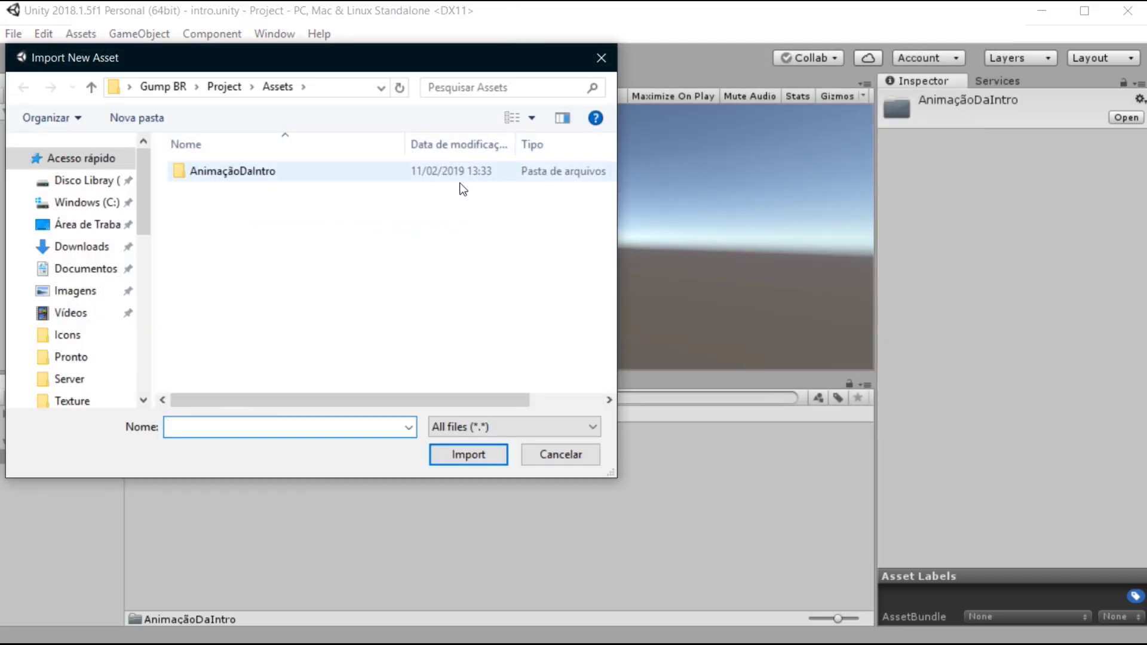
click(74, 247)
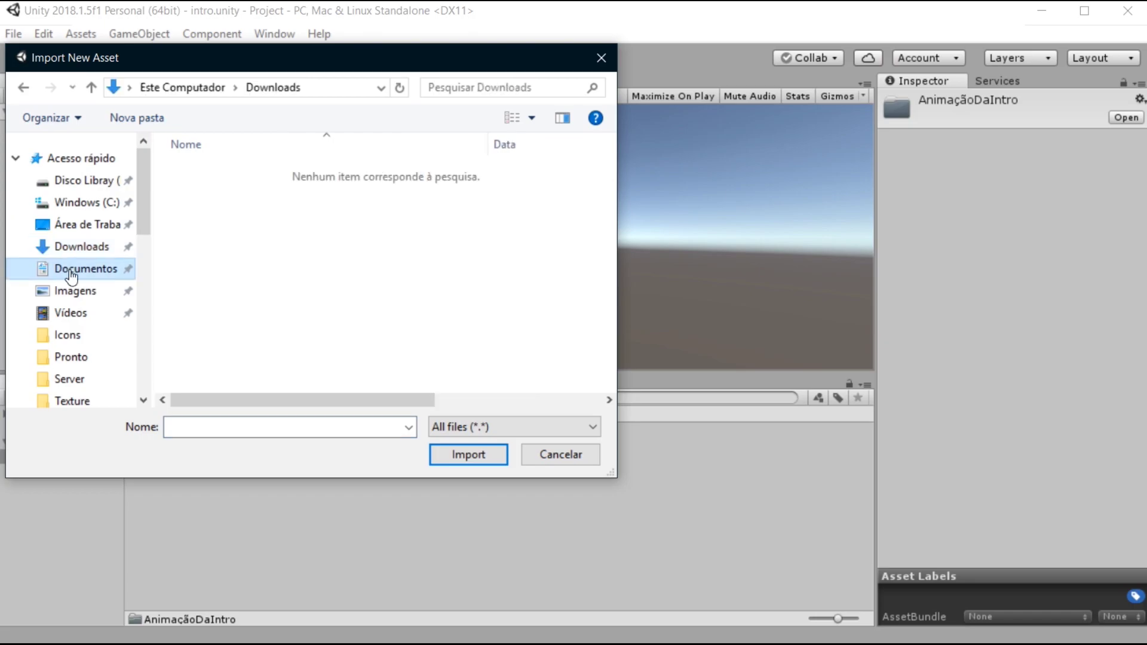
click(71, 268)
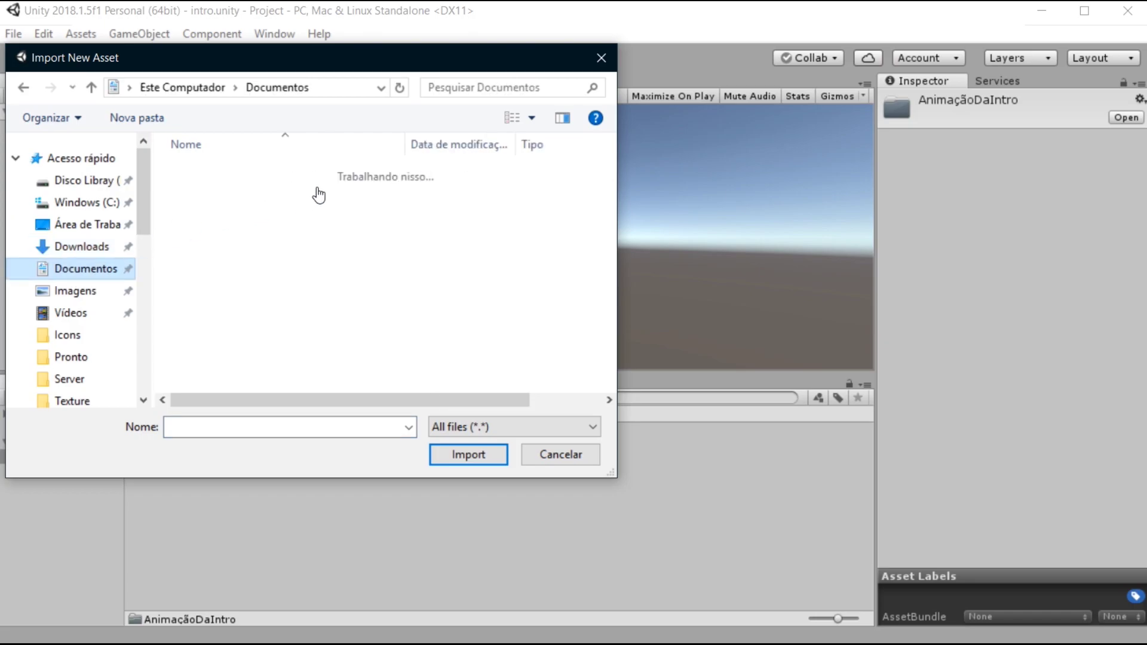
click(257, 247)
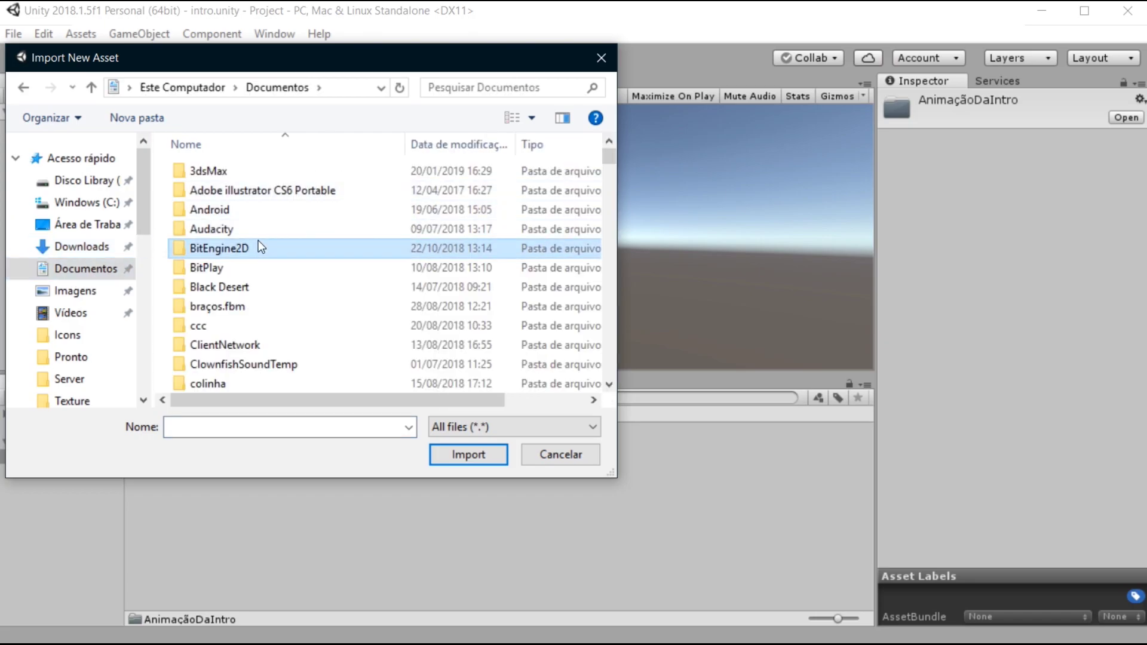
scroll(248, 278, down, 5)
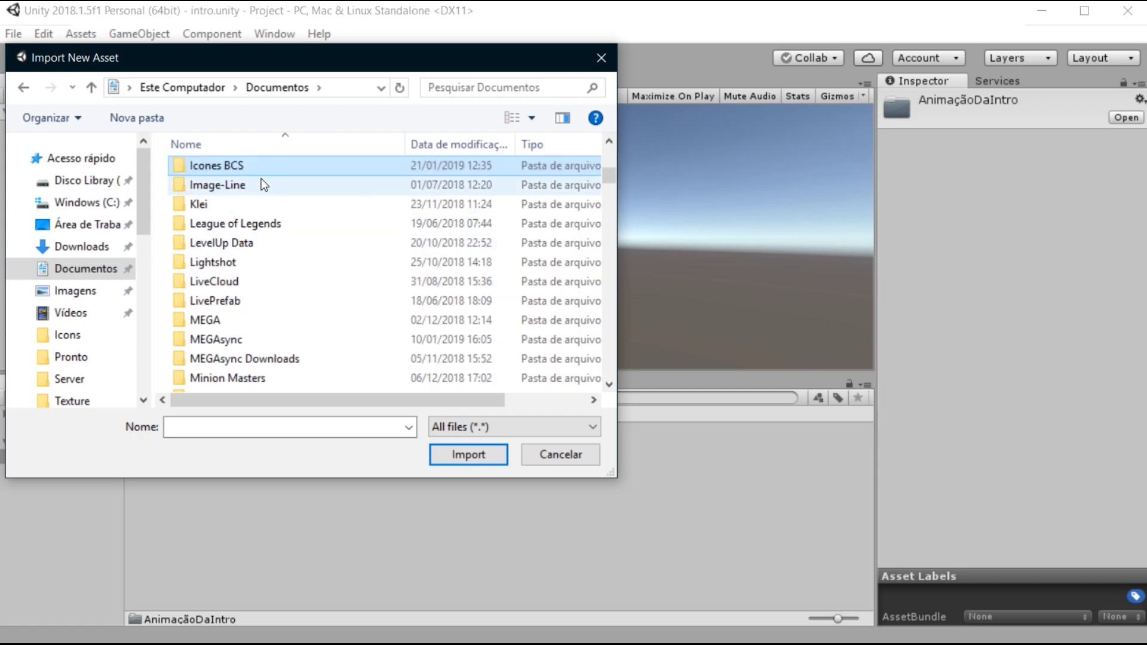
double_click(239, 175)
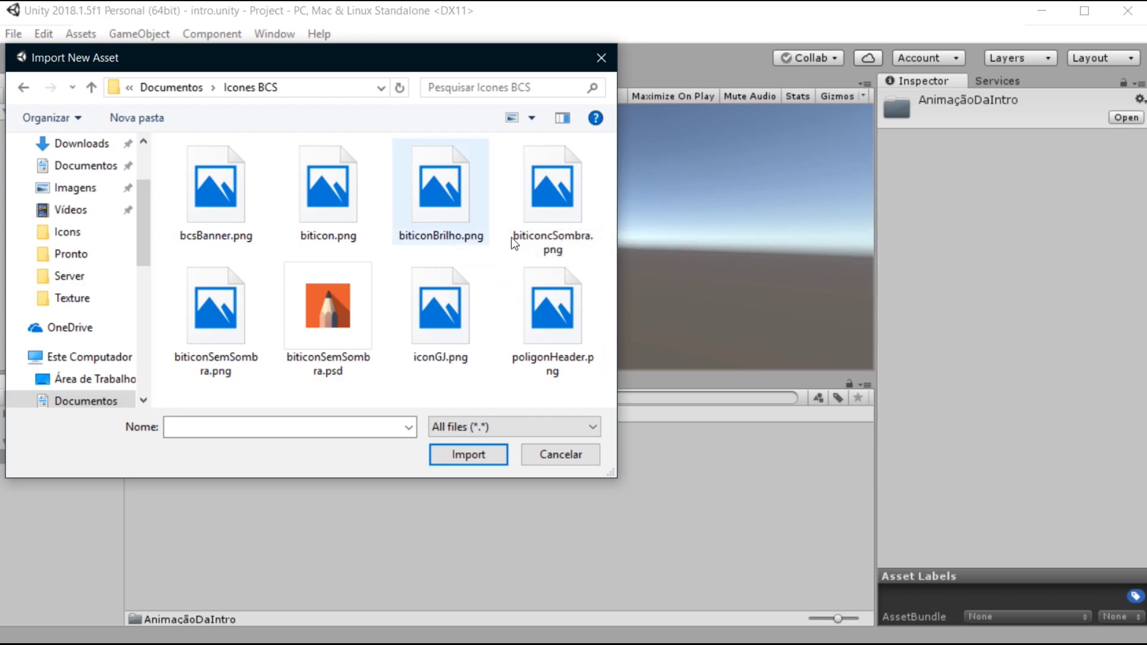
click(231, 190)
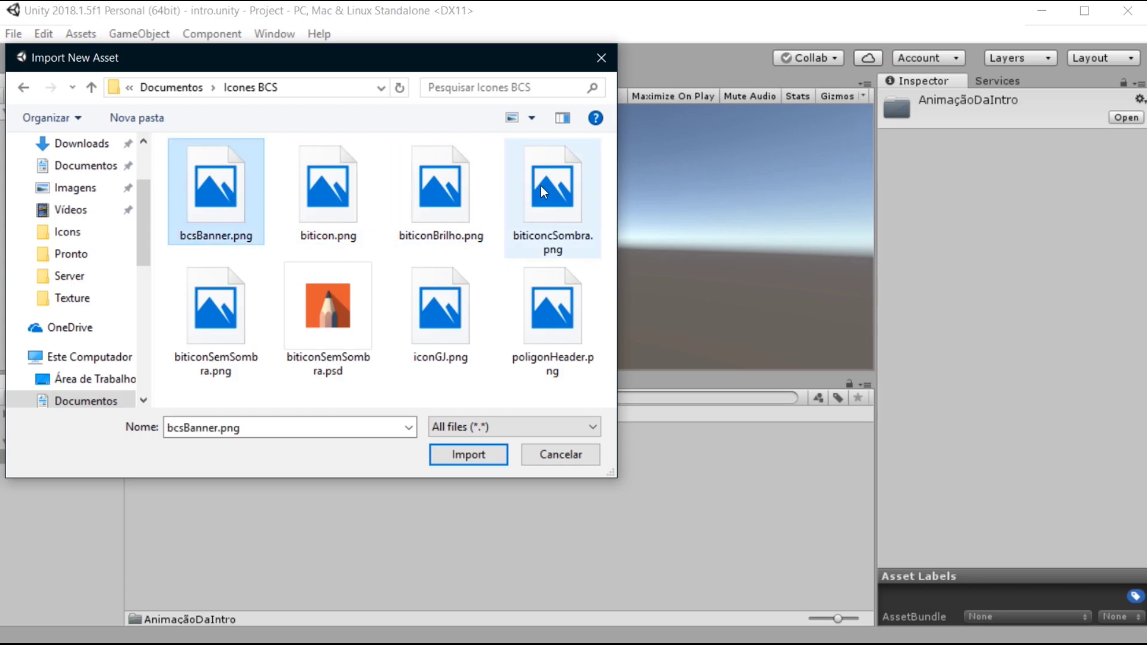
double_click(577, 182)
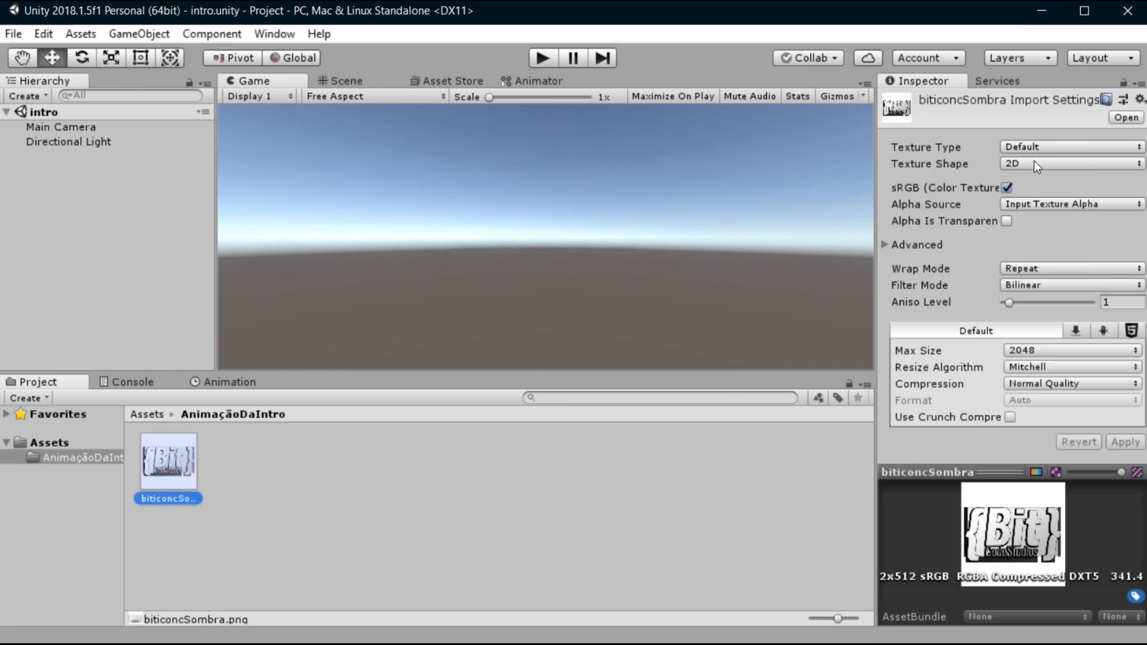
Set the biticoncSombra texture type to Sprite (2D and UI) and apply.
click(1034, 161)
click(1028, 146)
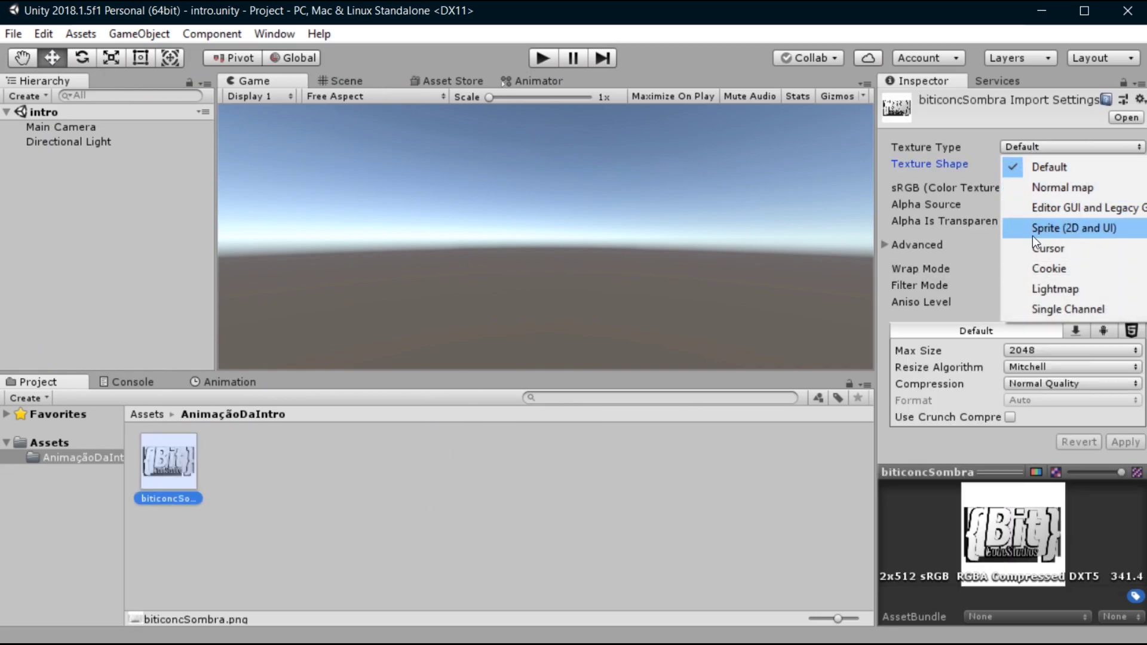
click(1034, 233)
click(576, 479)
click(622, 386)
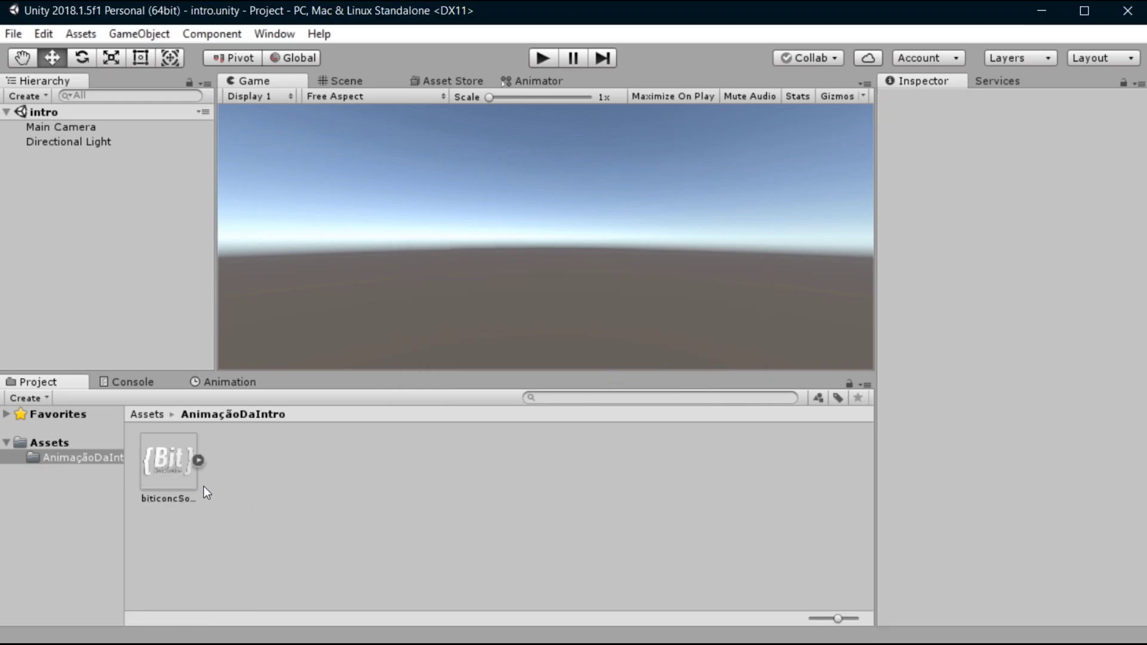
Expand biticoncSombra to inspect its sprite, then collapse it again.
click(192, 475)
click(198, 460)
click(258, 485)
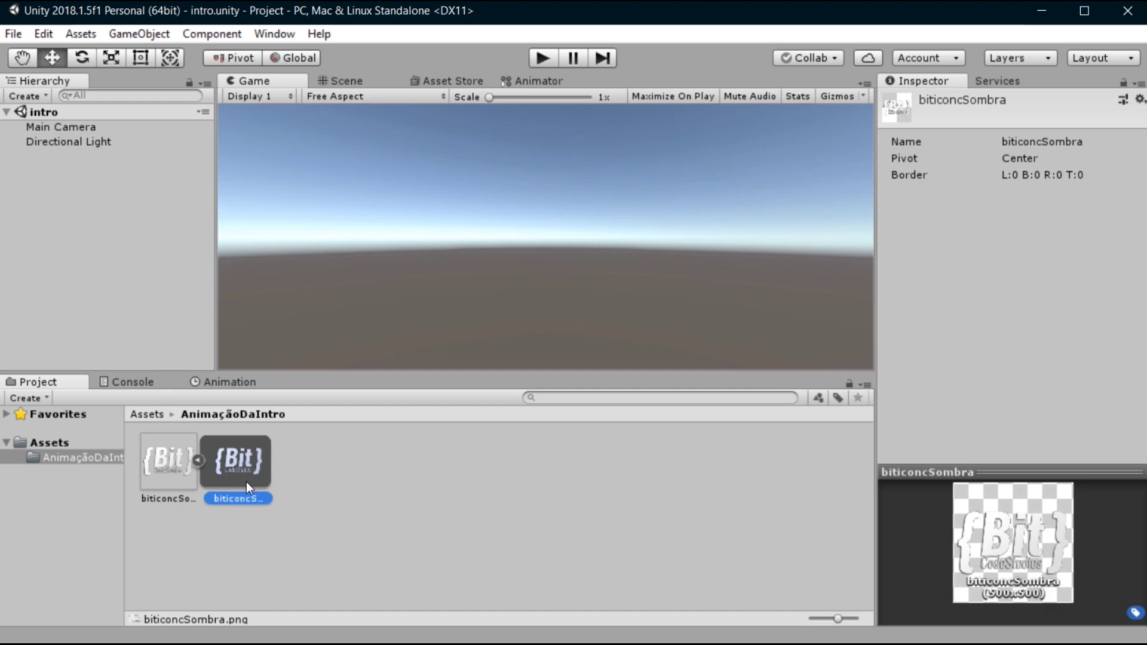
click(409, 484)
click(198, 461)
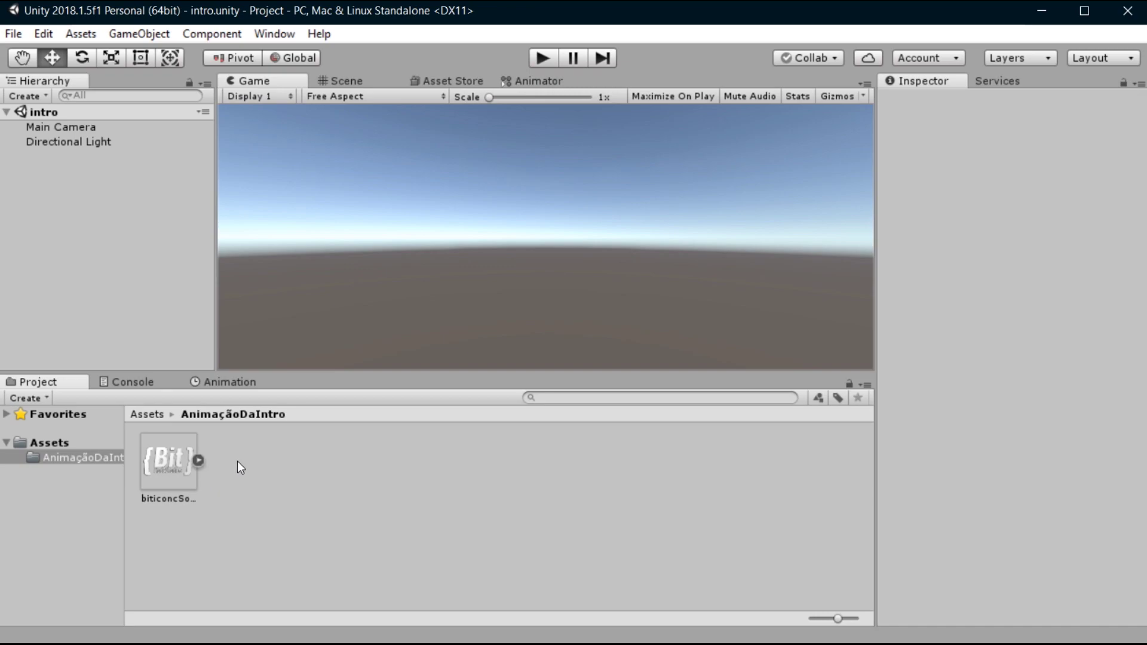
Create an Animator Controller named Intro in AnimaçãoDaIntro.
right_click(325, 456)
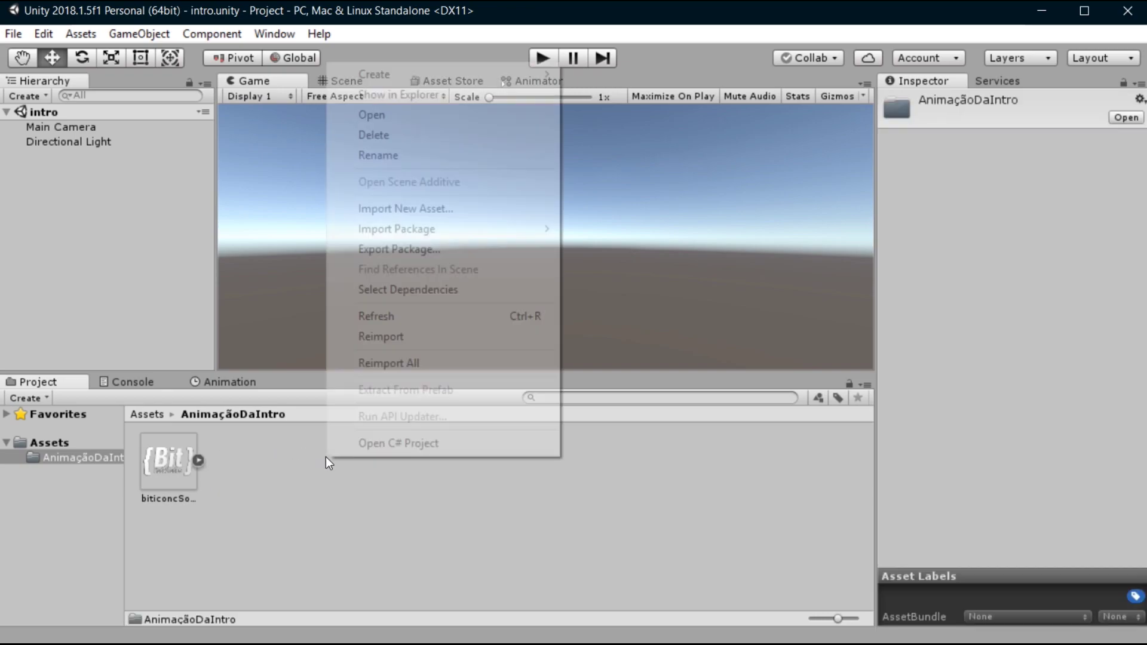
mouse_move(447, 74)
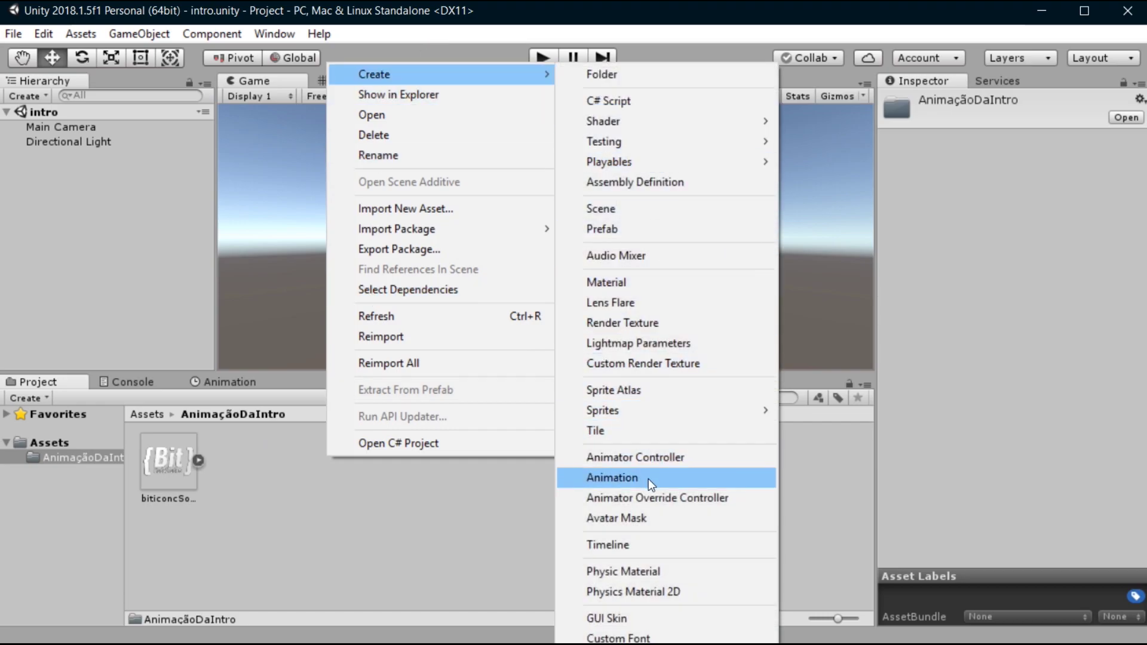
click(657, 461)
text(I)
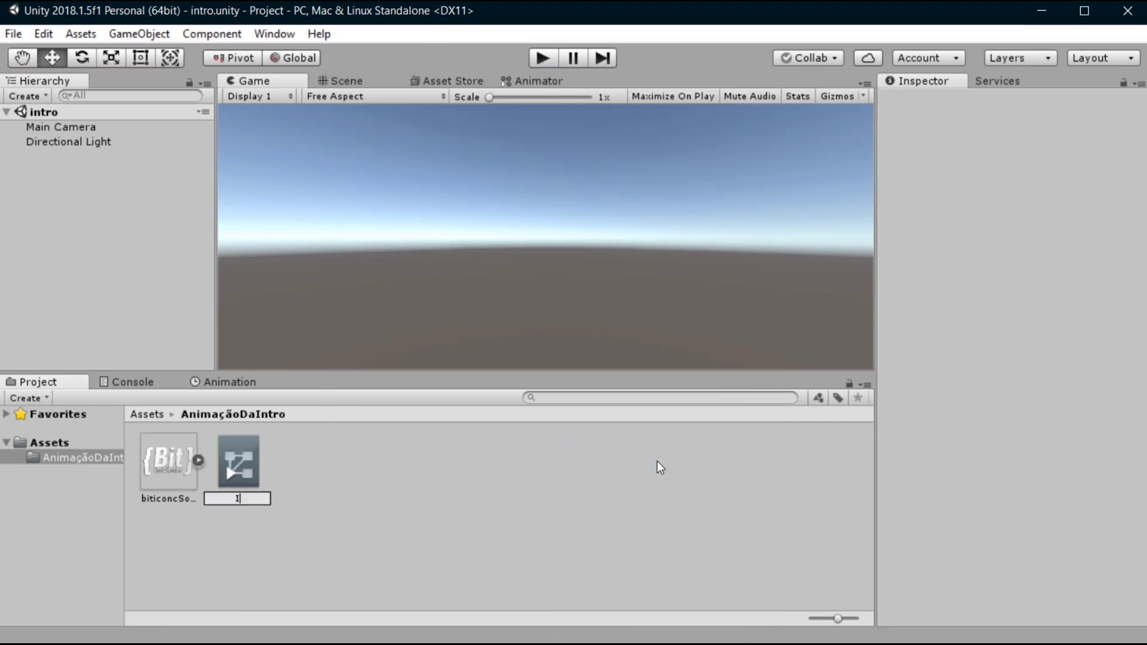
text(ntro)
key(Return)
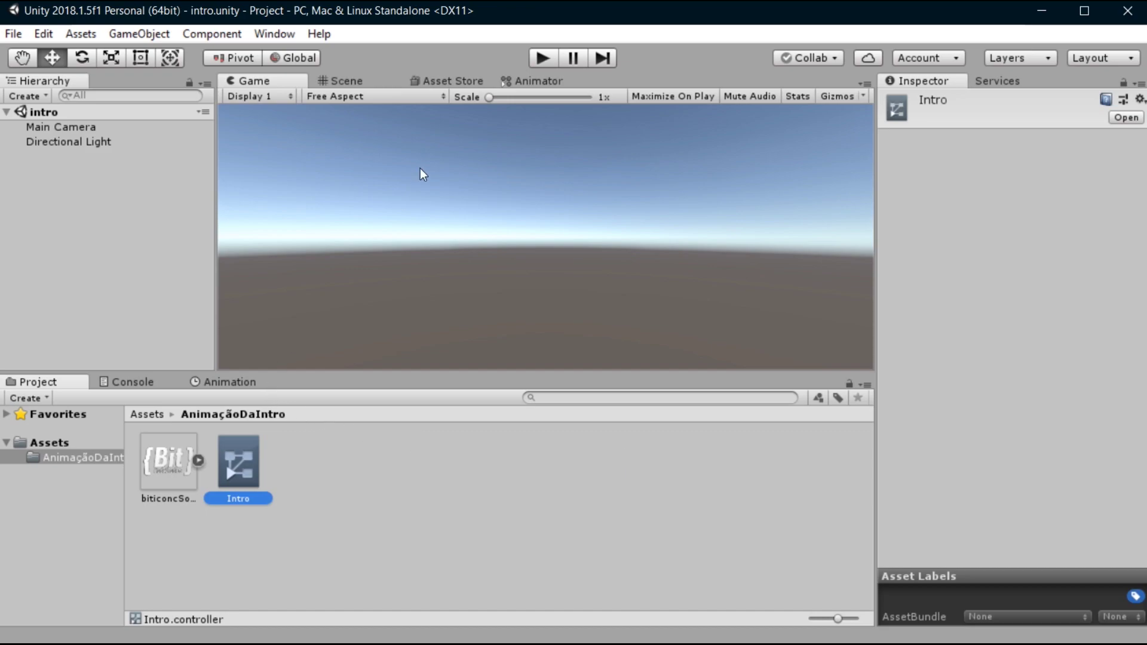
click(91, 171)
Add an empty GameObject named Intro to the scene and save it.
right_click(55, 189)
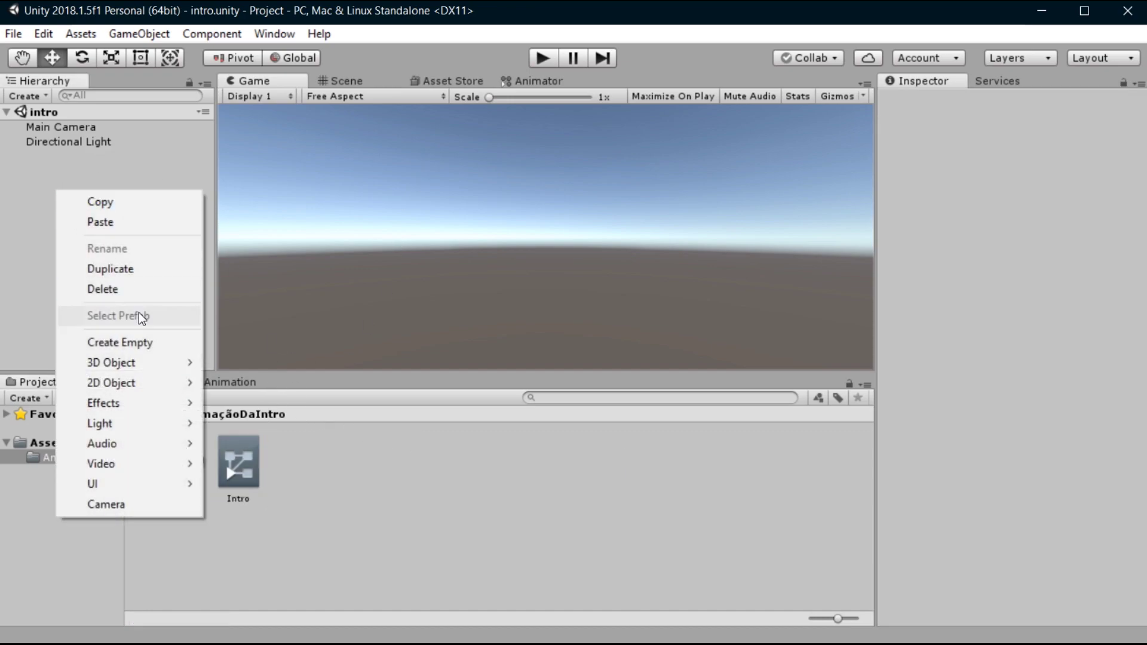
click(119, 341)
right_click(93, 157)
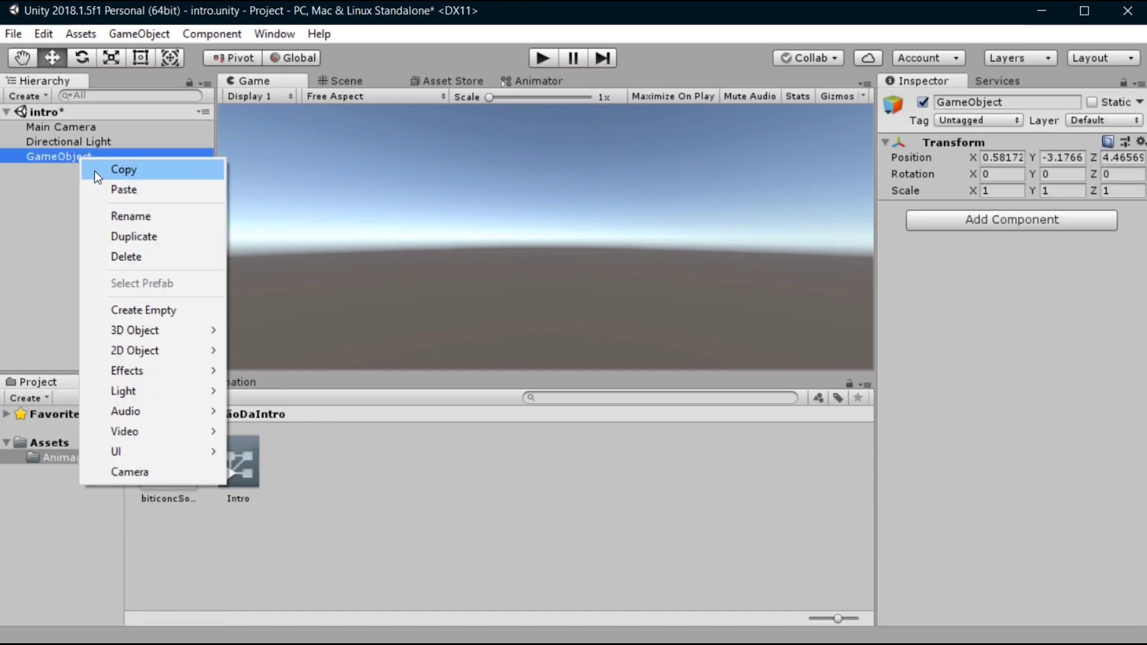
click(113, 214)
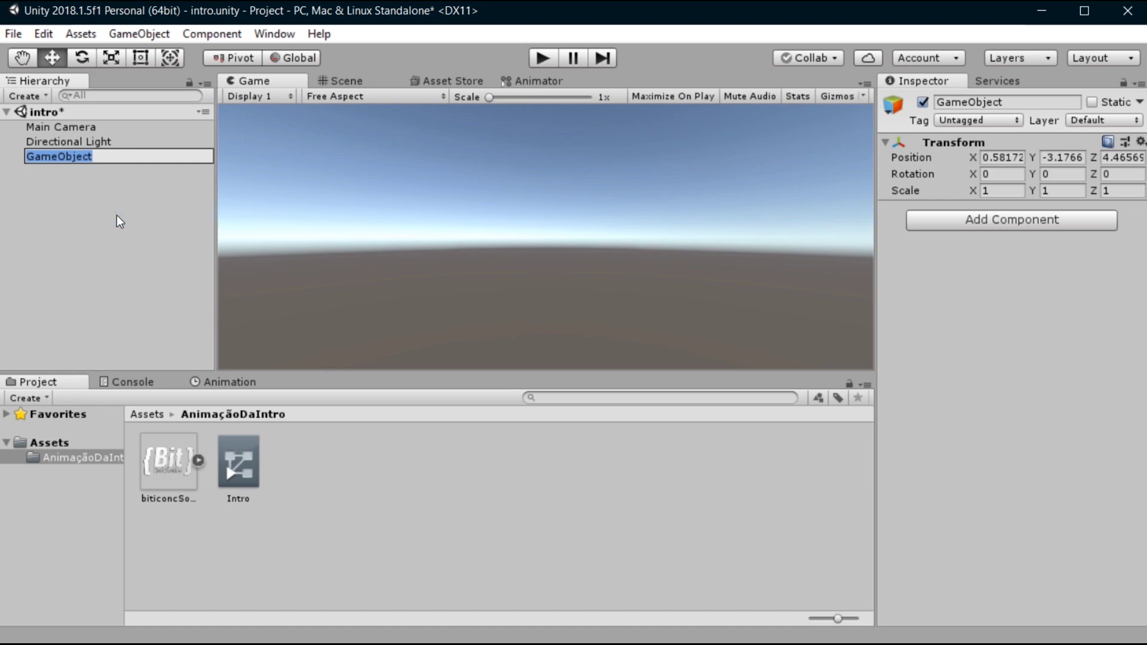
text(Intro)
key(Return)
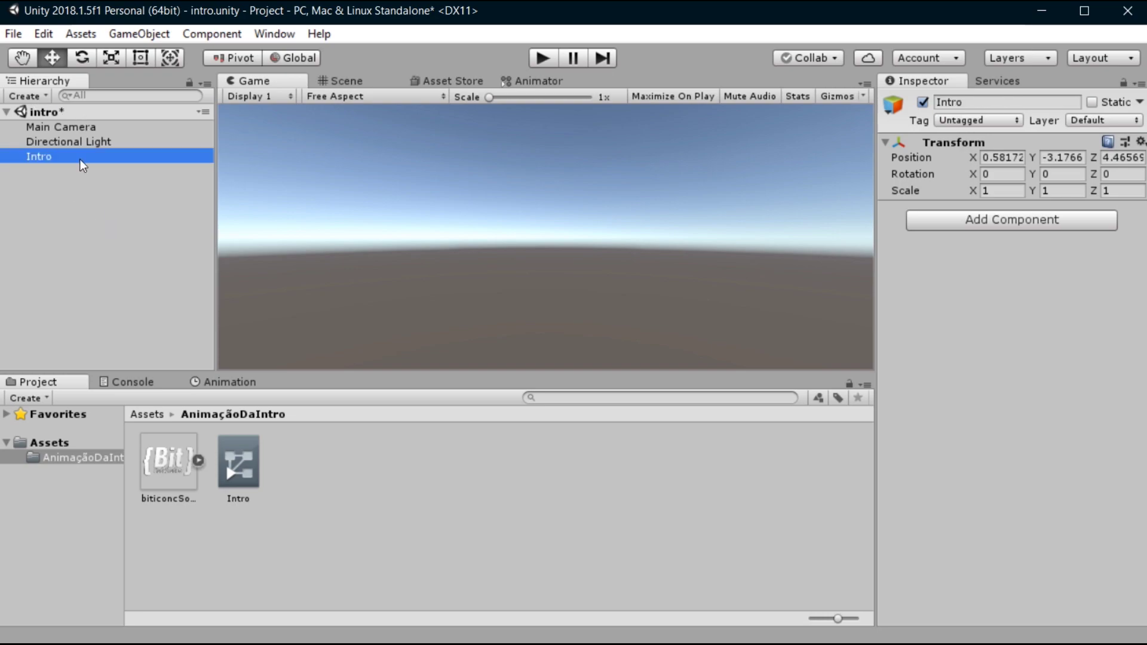
click(141, 210)
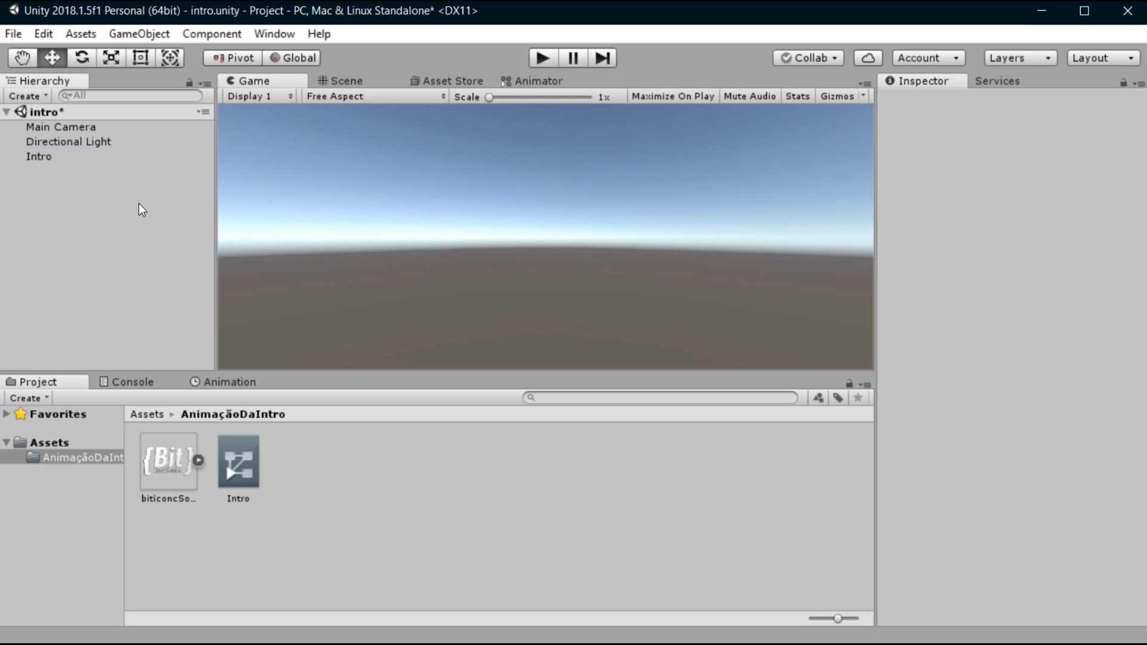
key(ctrl+s)
Delete the Intro GameObject from the Hierarchy.
click(134, 156)
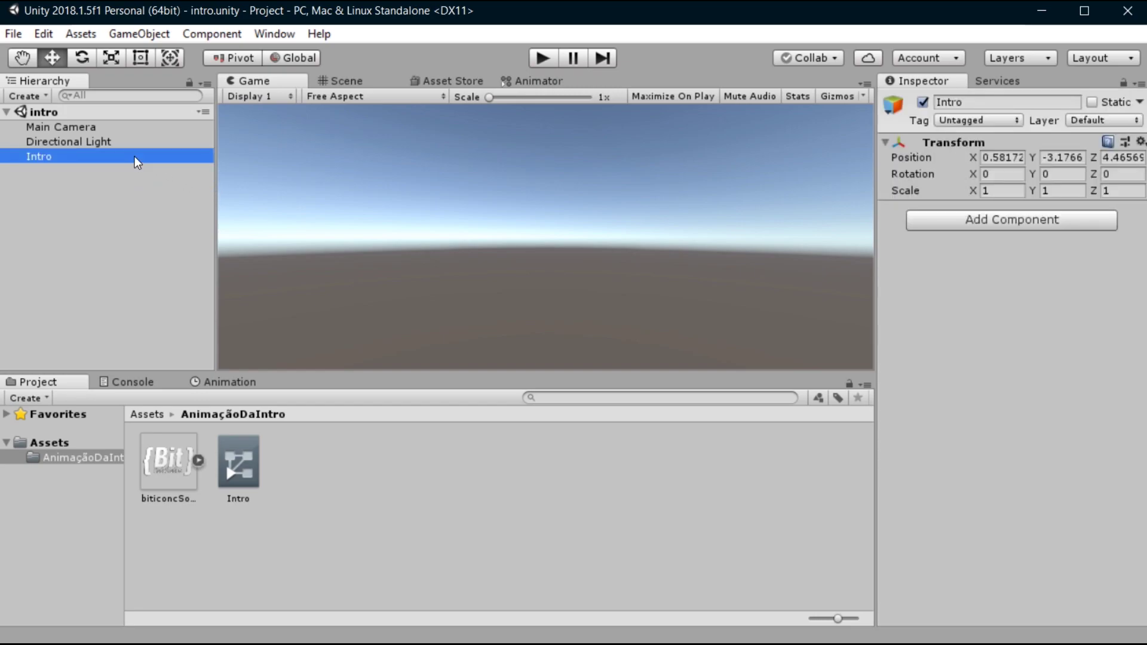
right_click(134, 156)
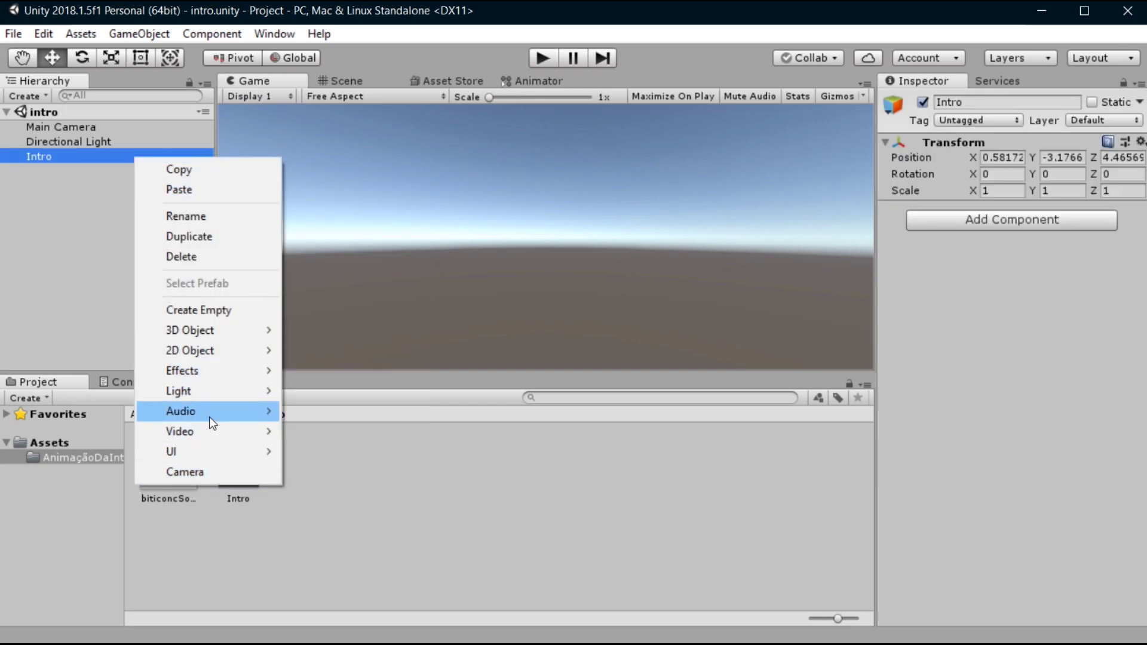
click(62, 161)
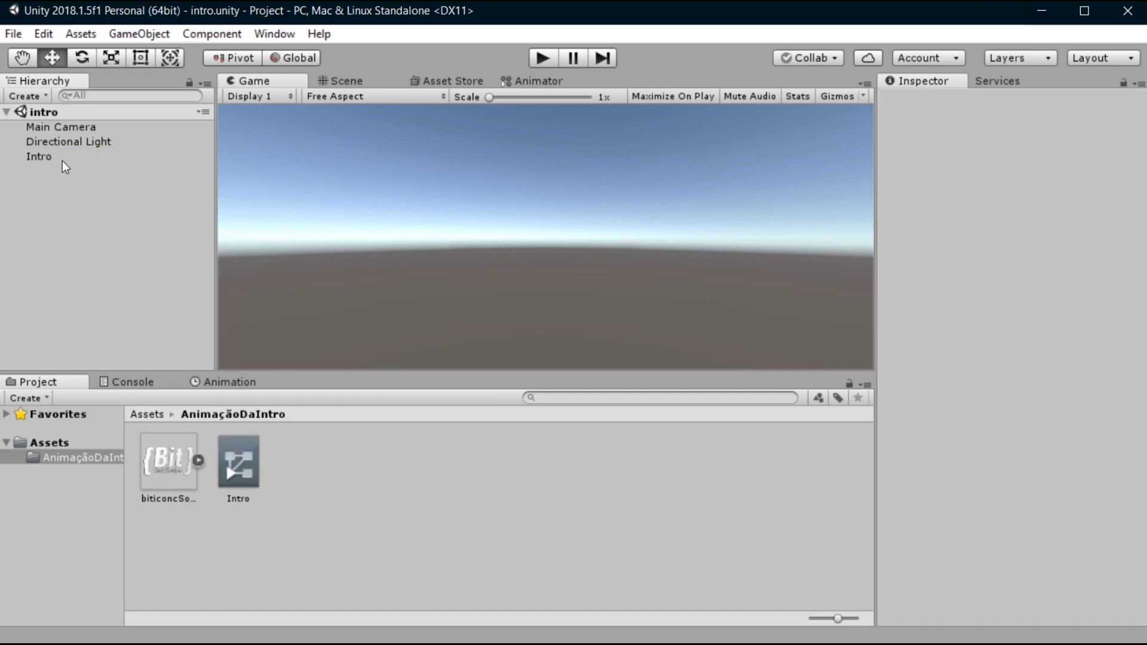
click(62, 160)
key(Delete)
Add a UI Canvas with EventSystem, save, and check the Canvas render mode.
right_click(95, 174)
mouse_move(167, 467)
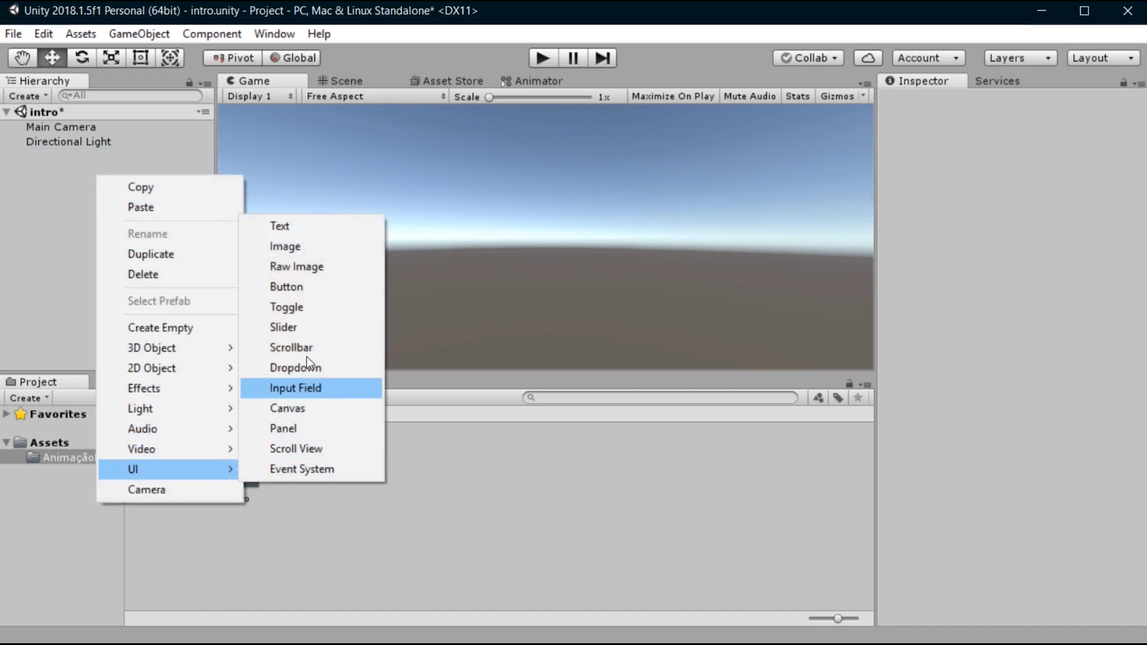
click(297, 406)
click(148, 233)
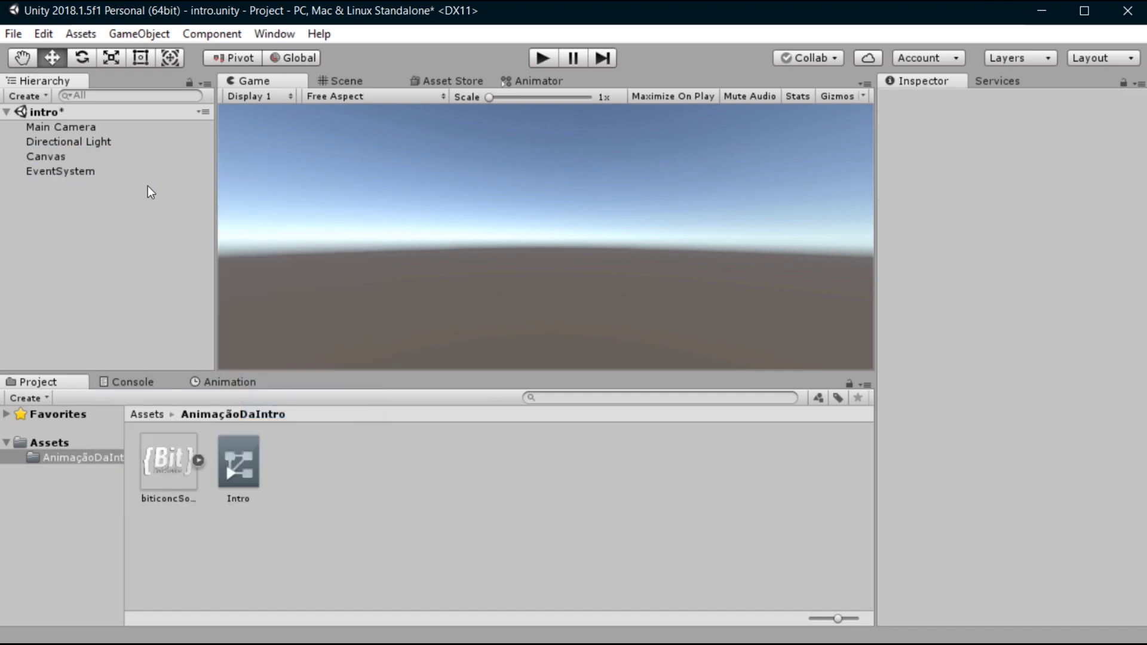
key(ctrl+s)
click(152, 158)
scroll(1019, 307, down, 1)
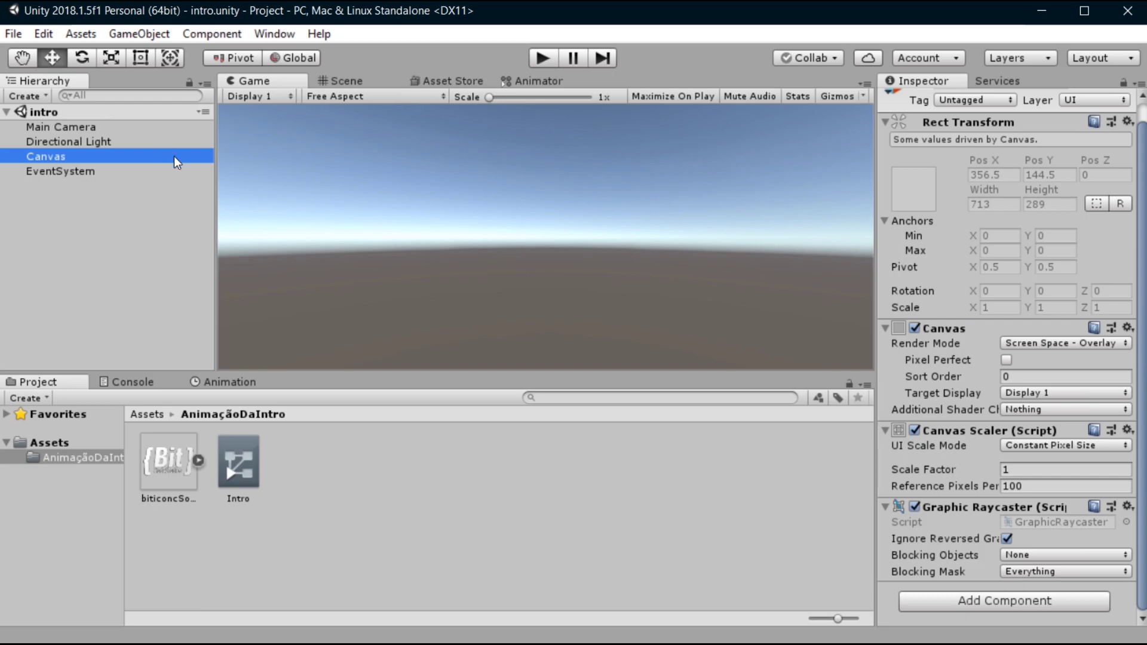
click(1060, 345)
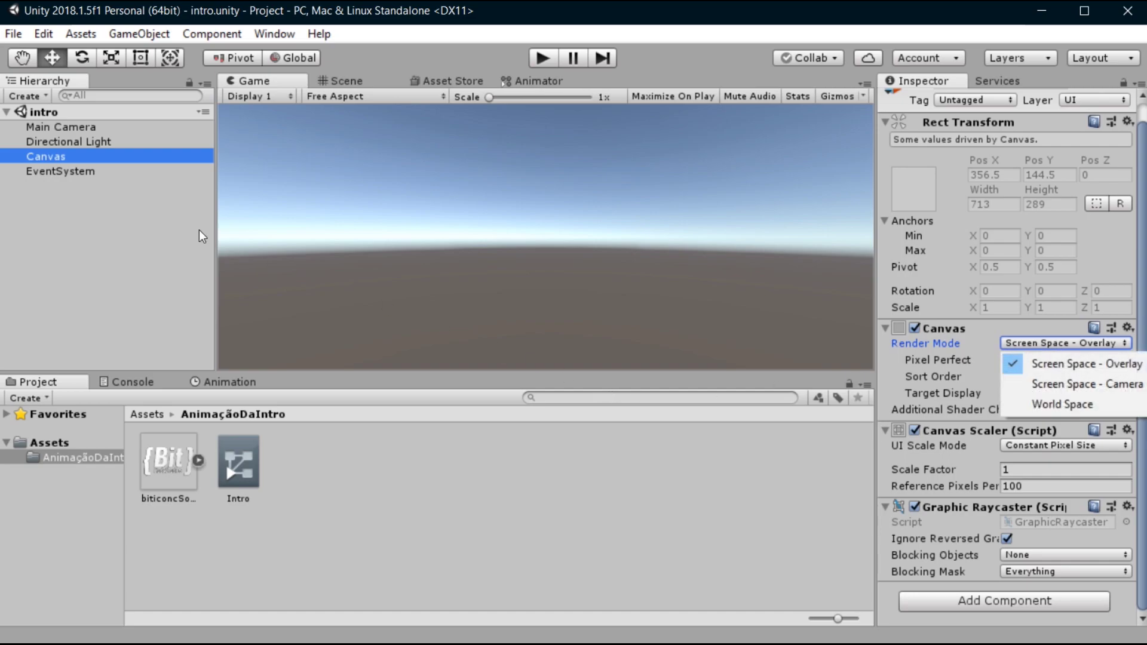
Switch the Canvas to Screen Space - Camera with Main Camera as render camera.
click(52, 201)
click(53, 160)
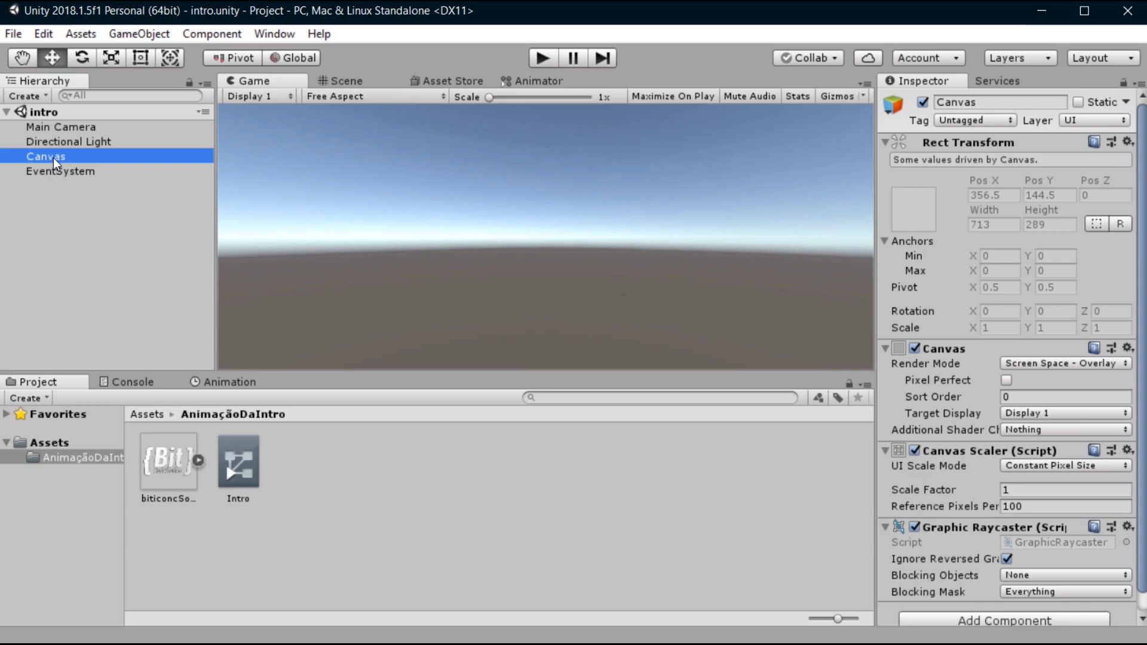
click(1058, 366)
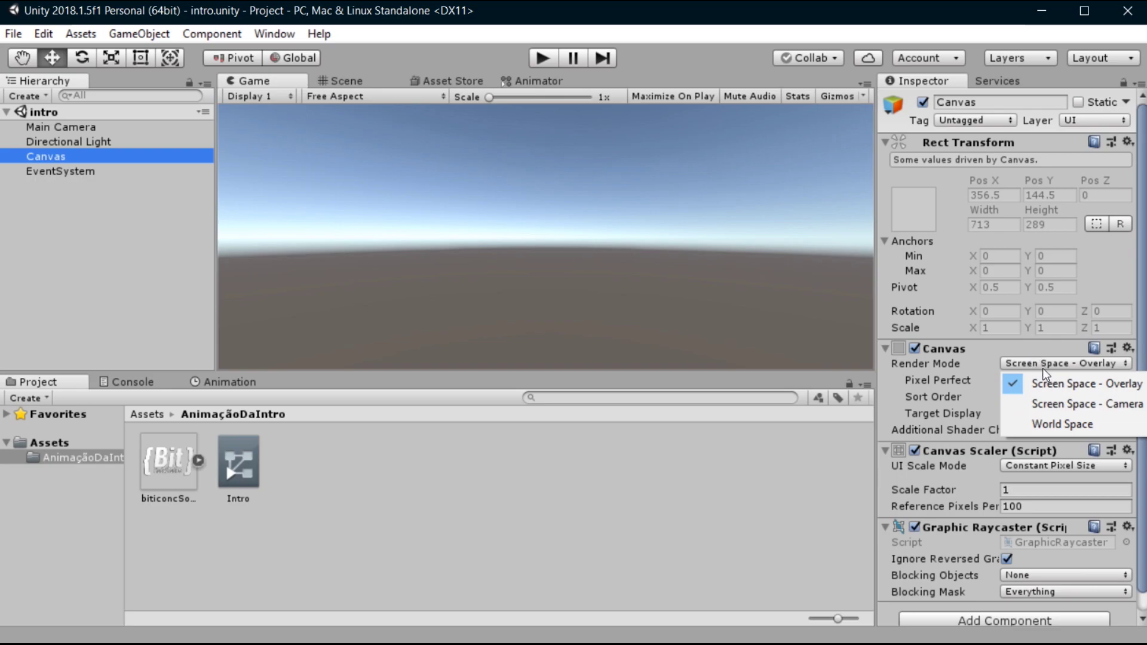
click(1035, 387)
click(1067, 364)
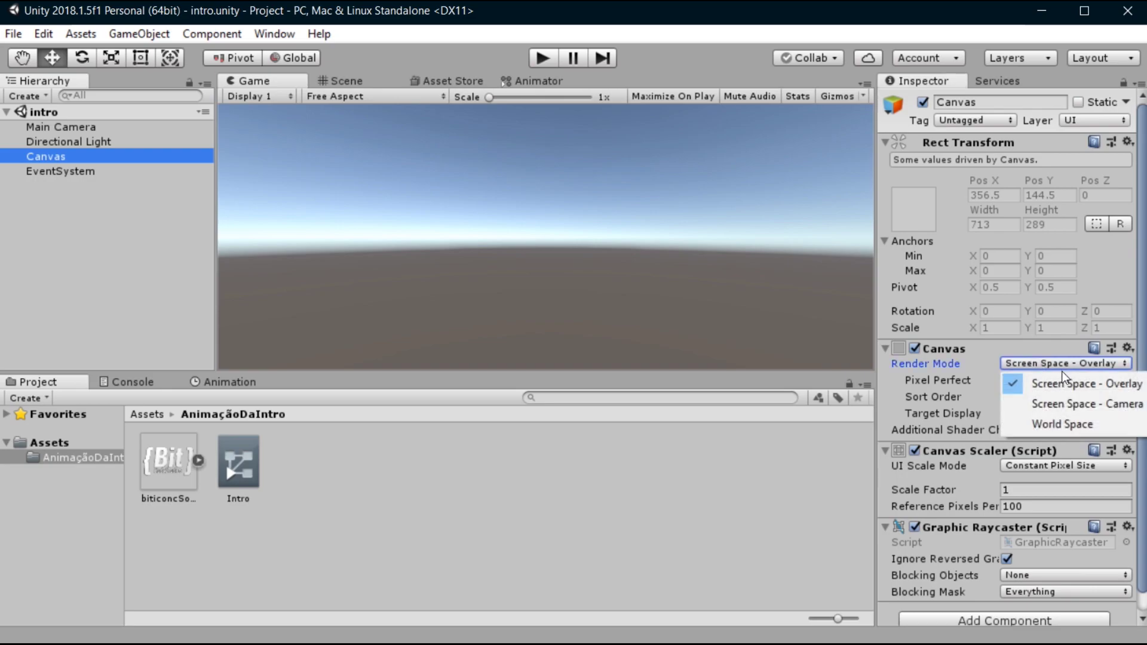
click(1086, 412)
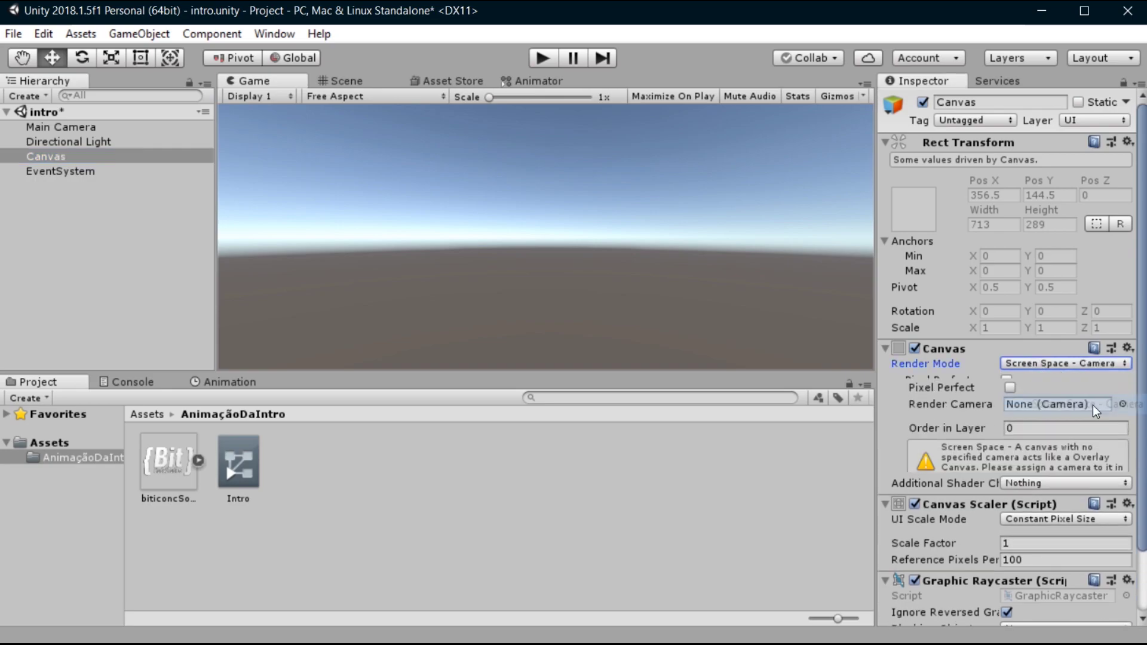
click(1126, 397)
click(651, 209)
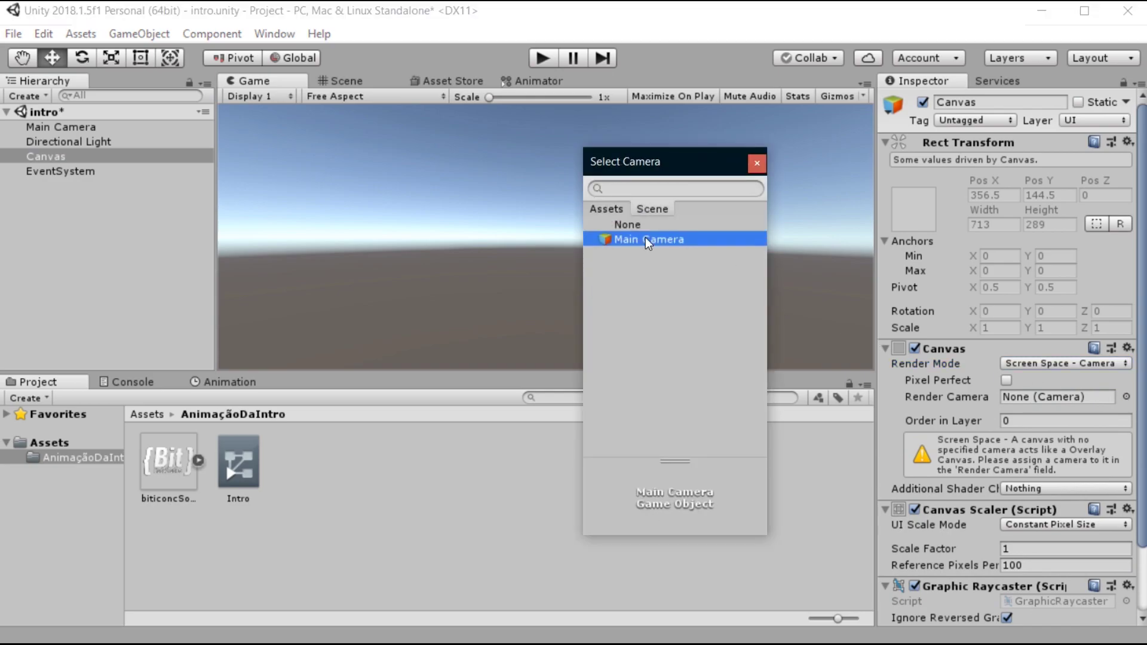
double_click(649, 238)
Frame the Canvas in 2D Scene view and revert it to Screen Space - Overlay.
click(338, 84)
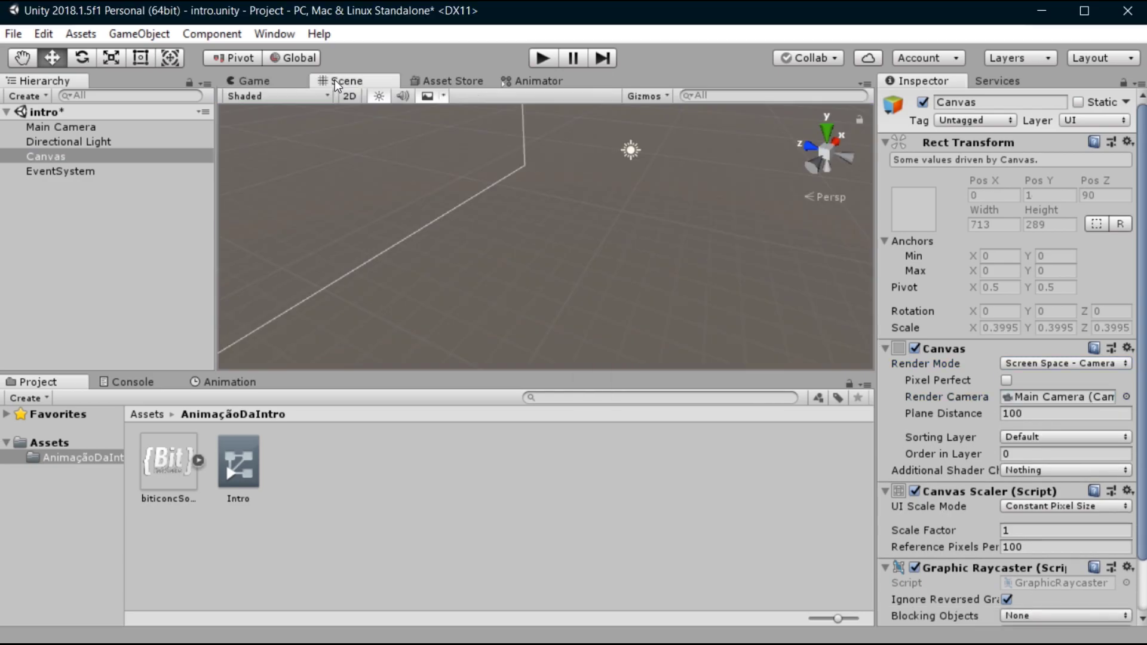
click(126, 172)
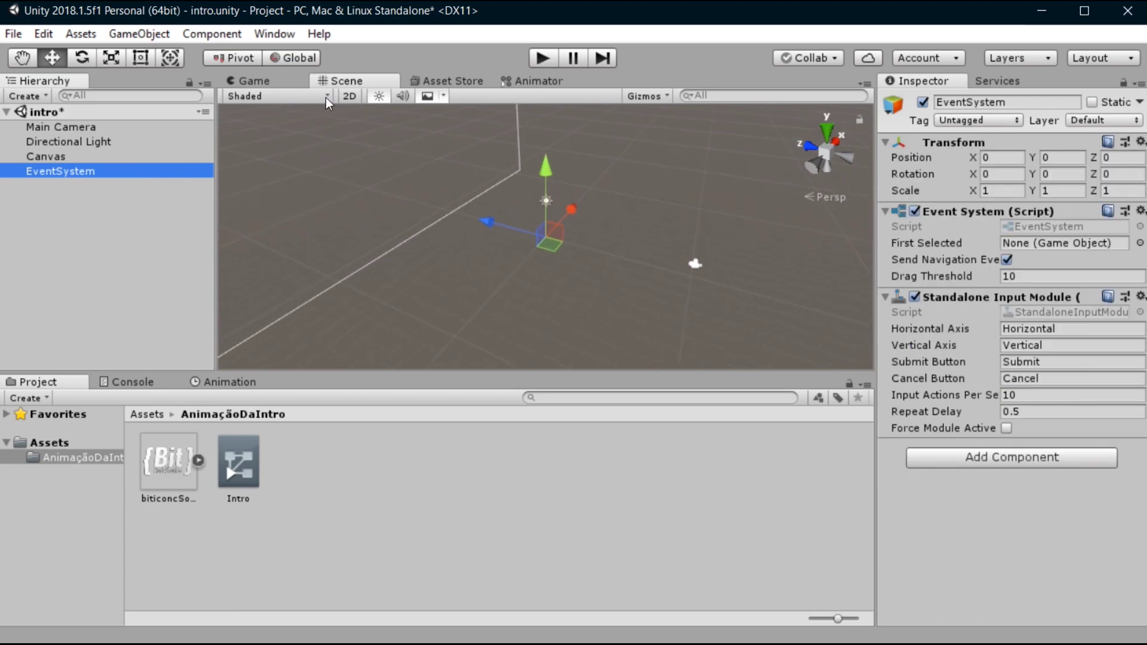
double_click(59, 156)
click(347, 97)
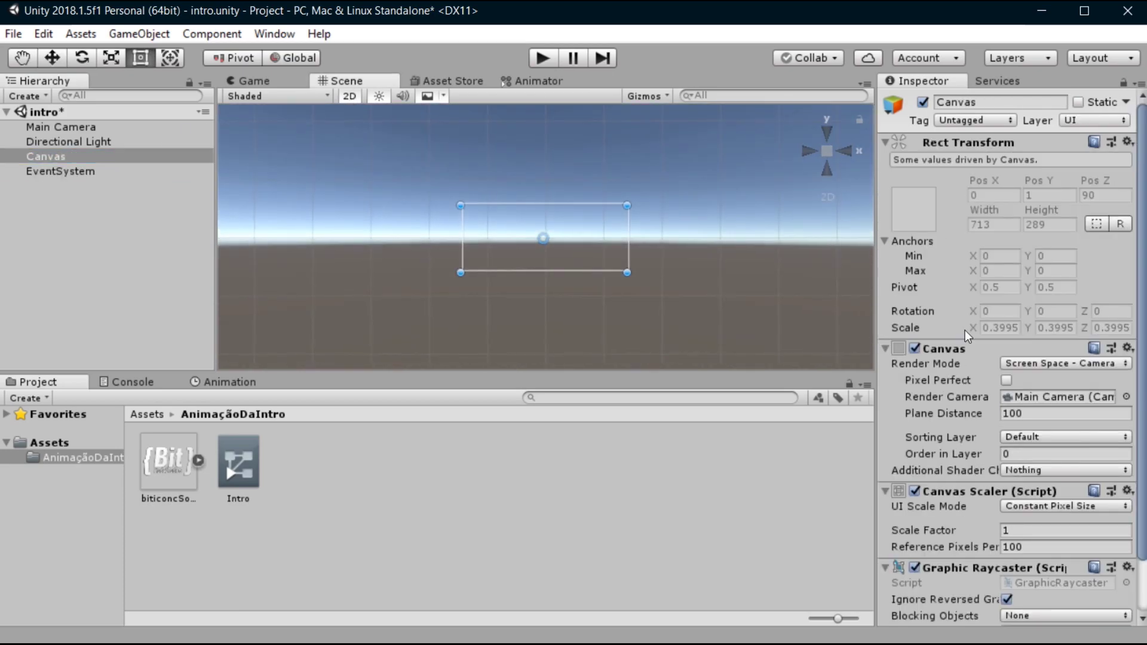
click(1048, 363)
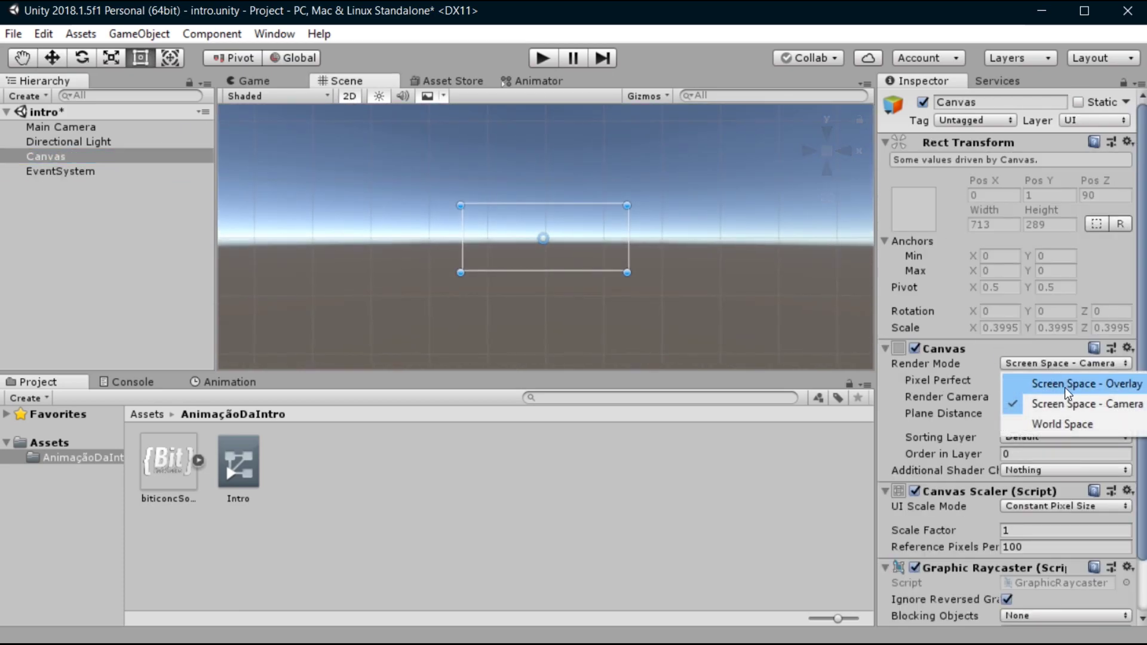
click(1065, 386)
Set Canvas Scaler to Scale With Screen Size with Match 0.5.
click(128, 169)
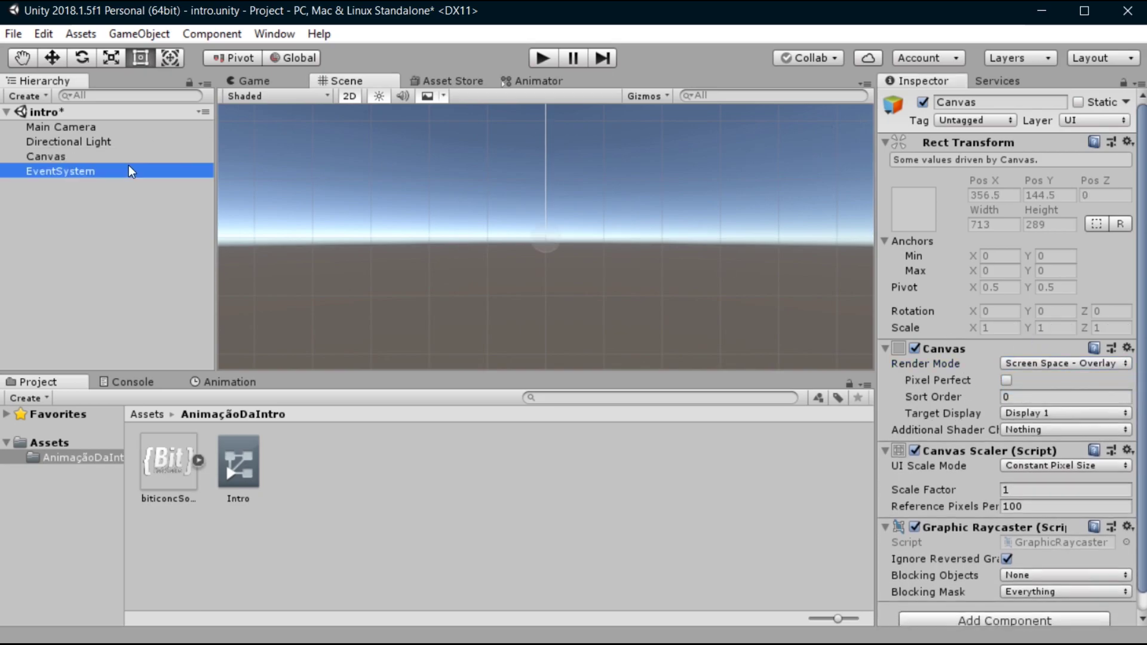
double_click(148, 156)
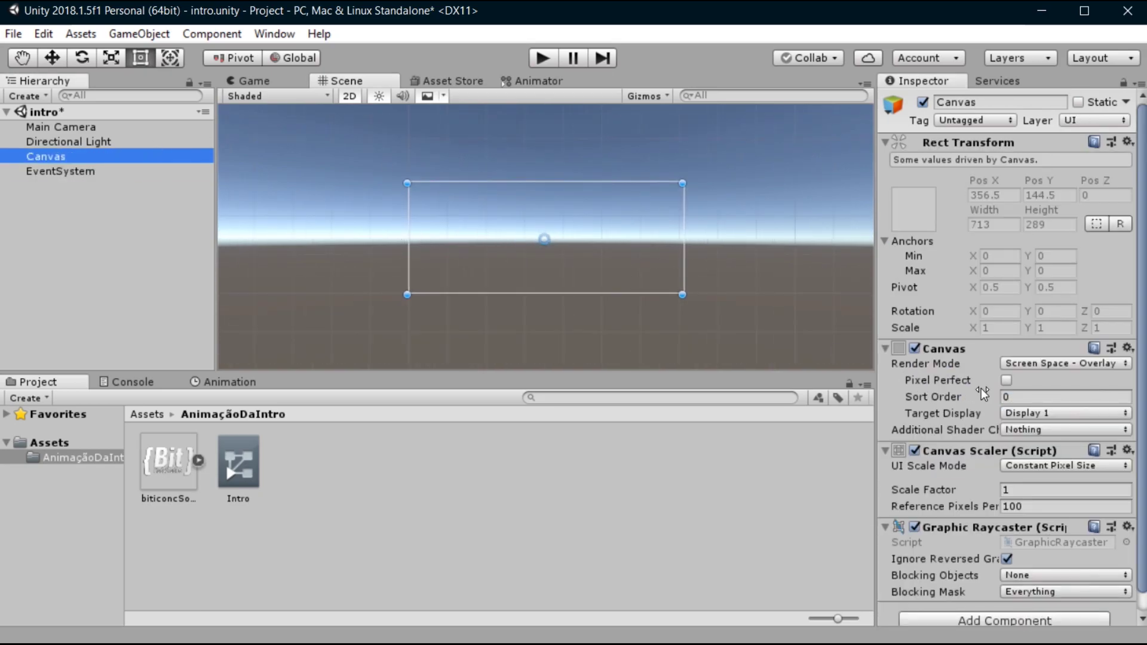
scroll(981, 389, down, 1)
click(1045, 447)
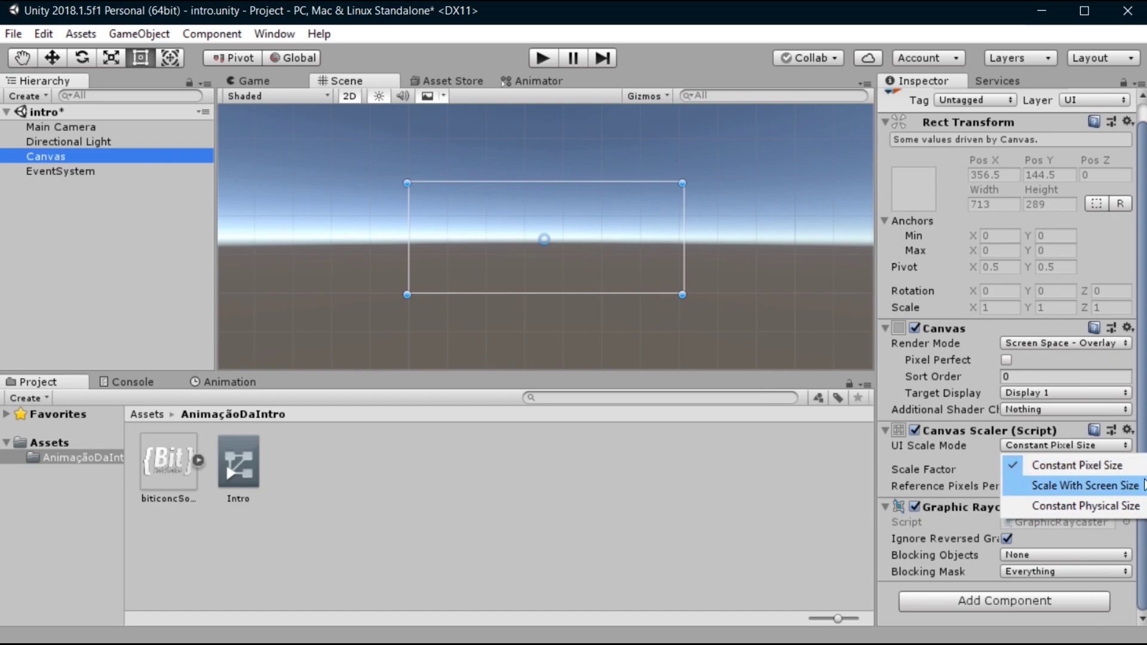
click(1085, 493)
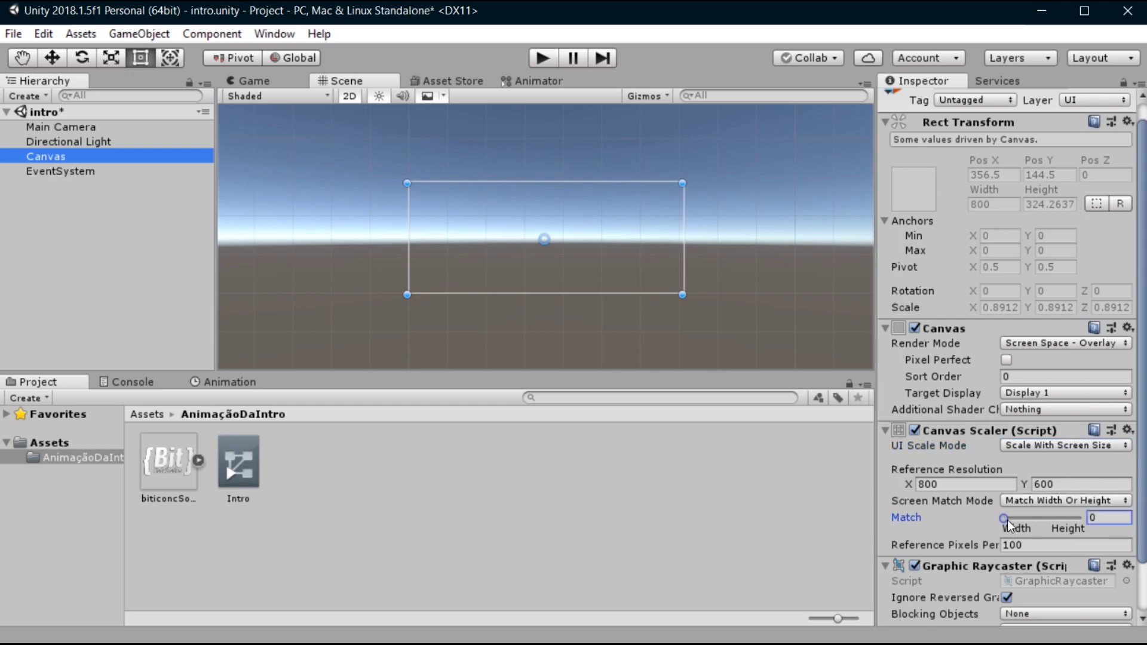
mouse_move(1008, 519)
mouse_down()
mouse_move(1046, 518)
mouse_move(1000, 519)
mouse_up()
drag(1004, 519, 1137, 533)
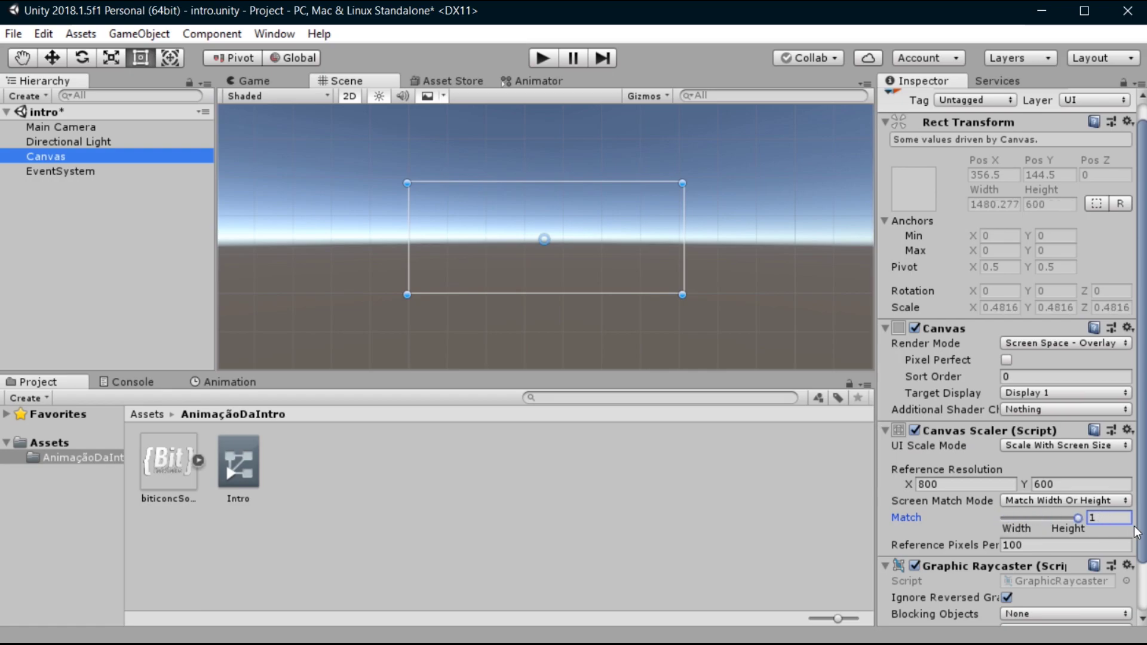
click(1109, 517)
text(0.5)
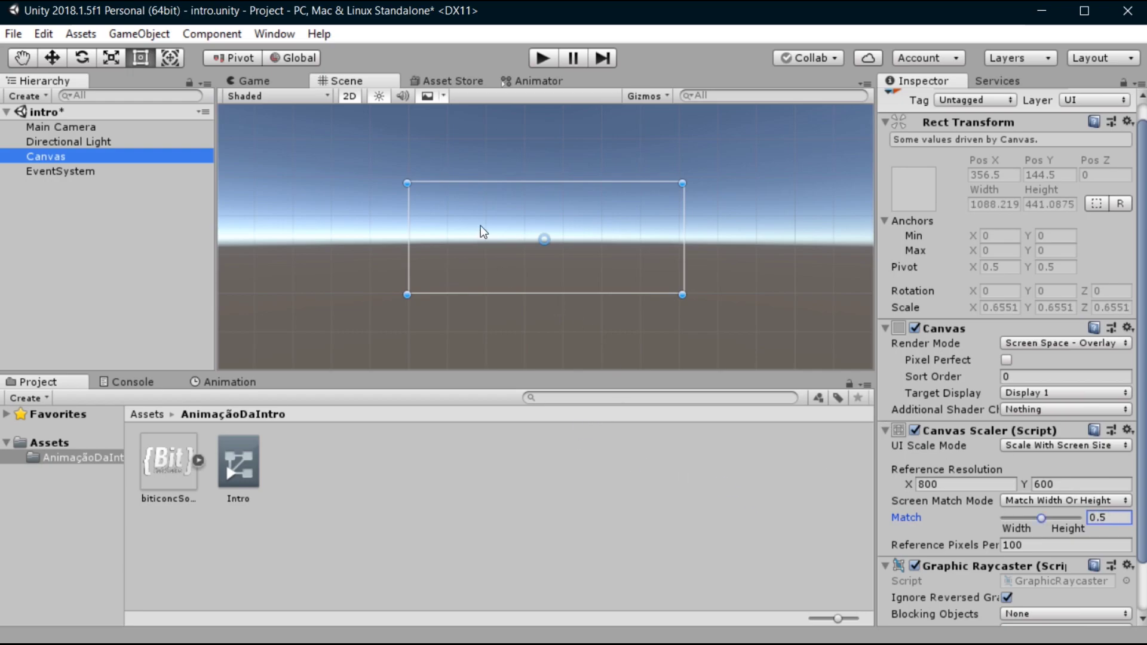
text(f)
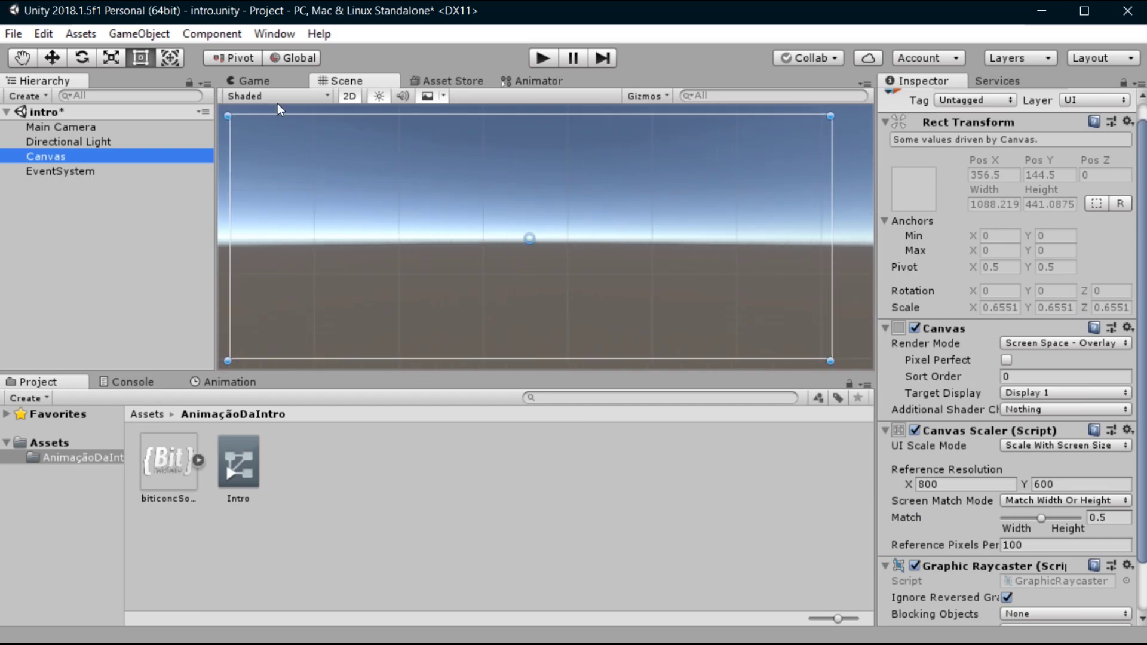
Set Main Camera Clear Flags to Solid Color with a black 000000 background.
click(293, 81)
click(85, 126)
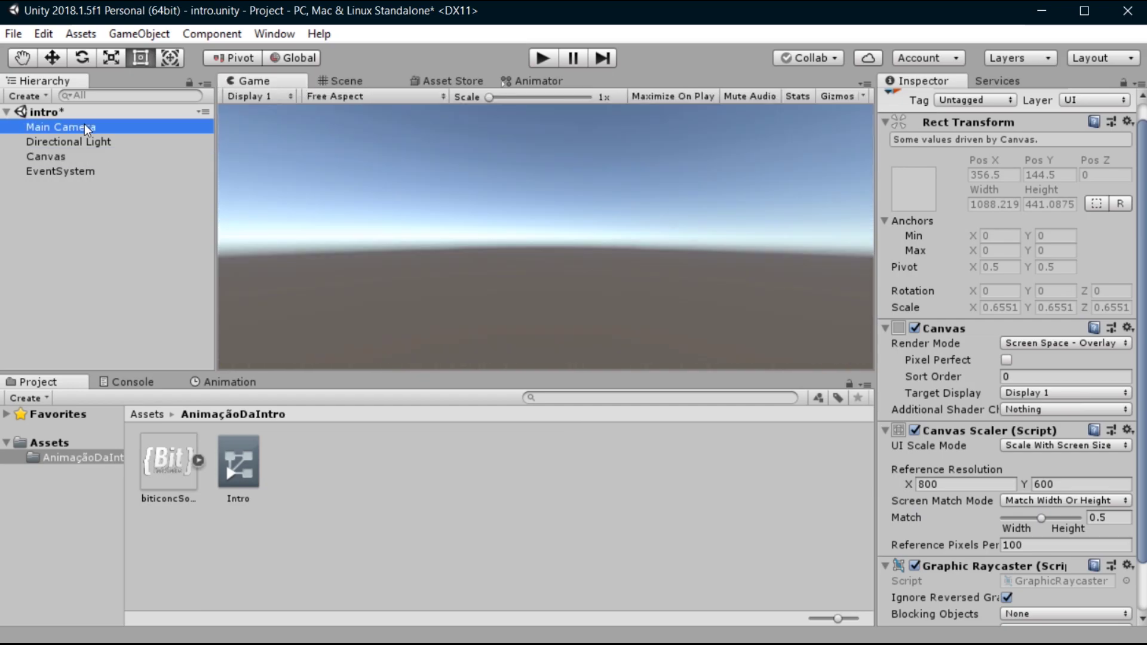
click(1063, 226)
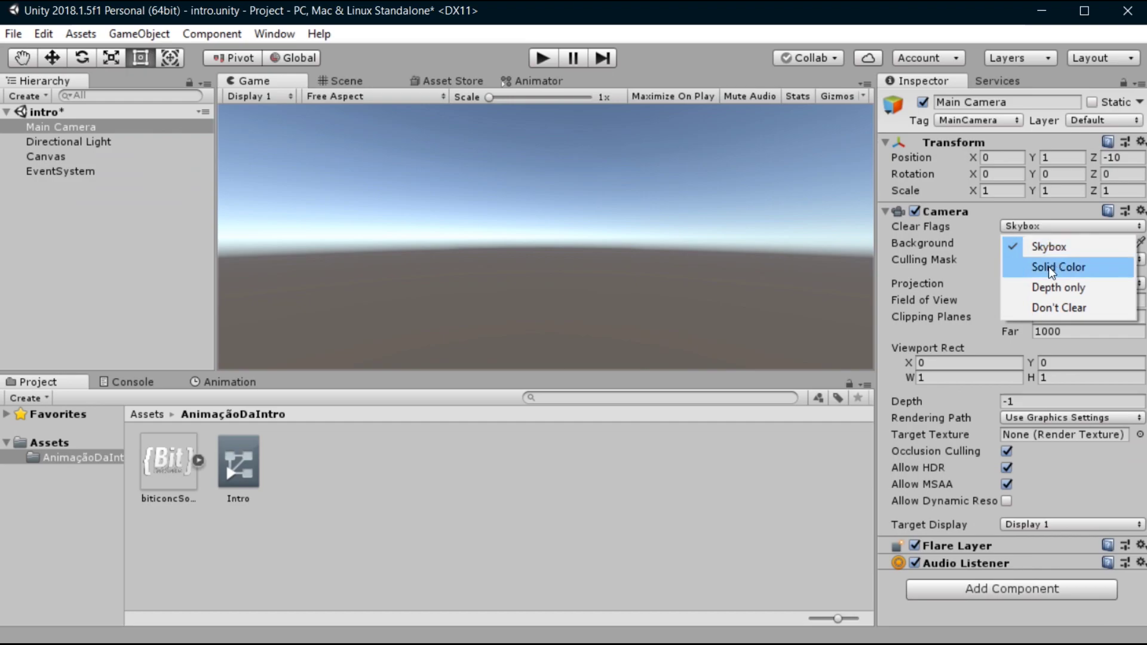
click(1048, 266)
click(1026, 241)
drag(5, 230, 6, 294)
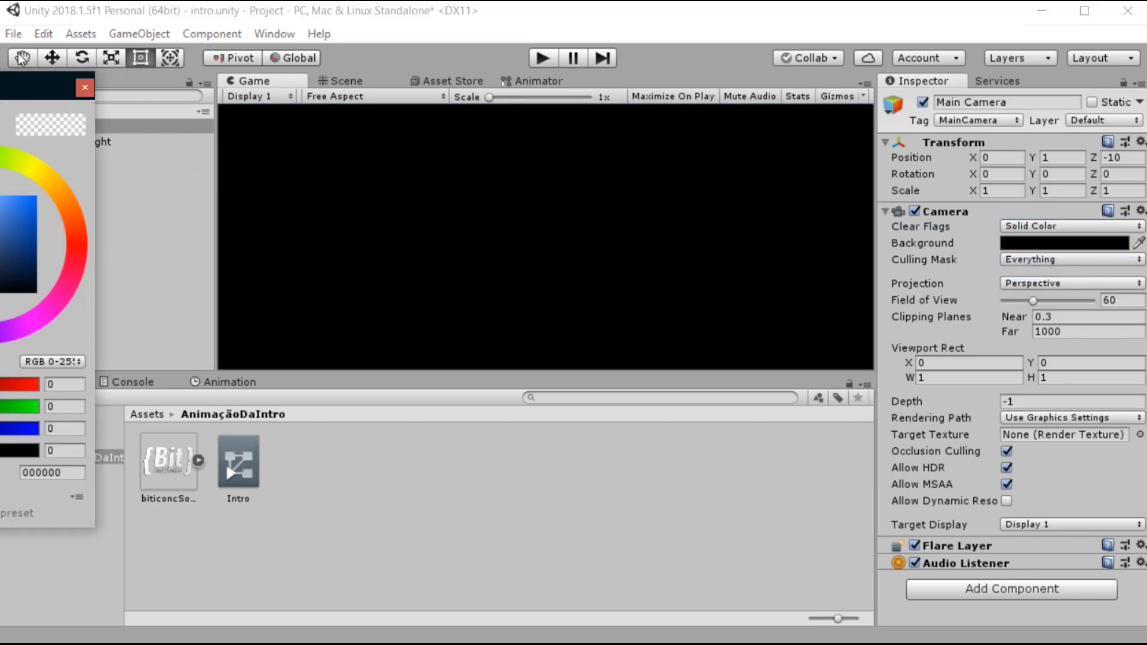
drag(36, 86, 401, 105)
drag(374, 255, 291, 332)
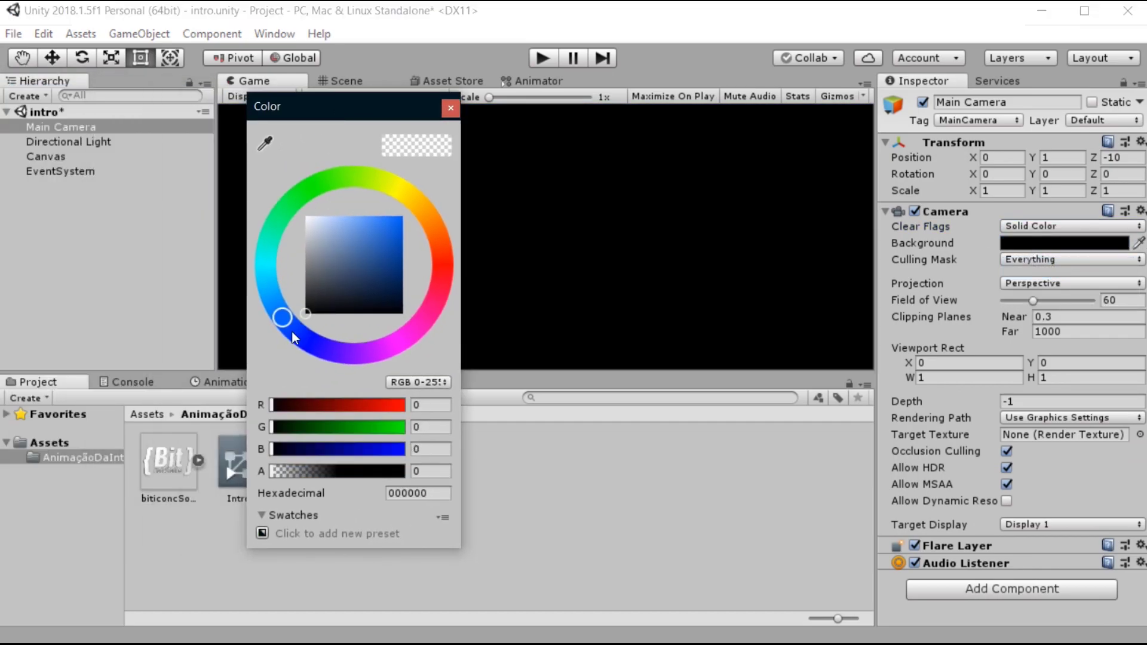
click(449, 110)
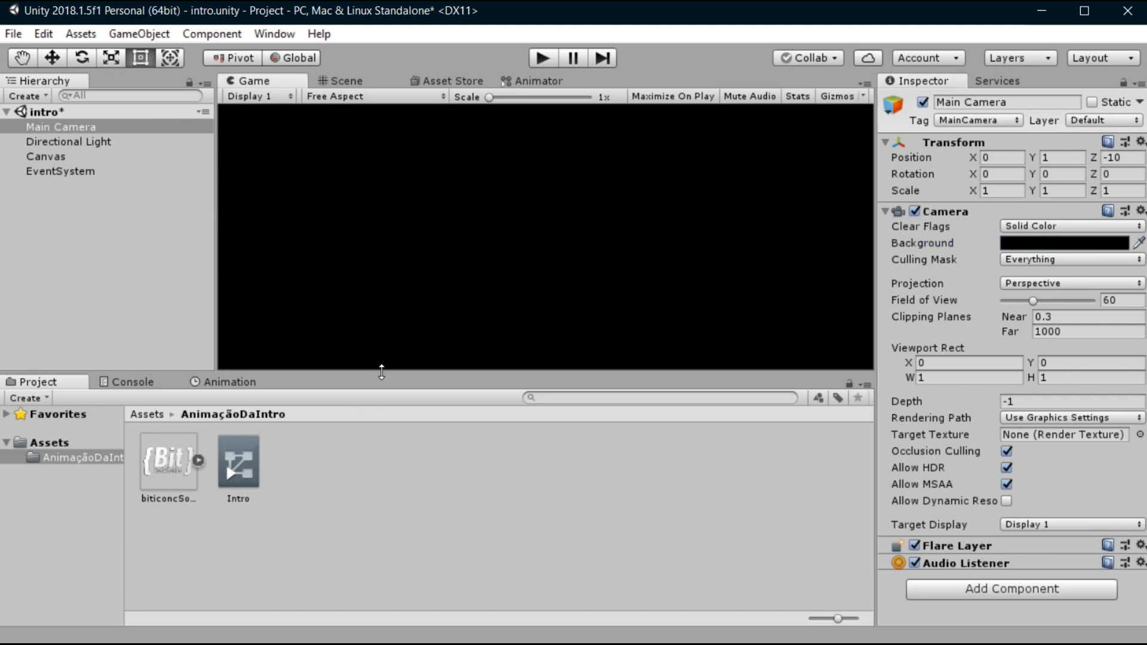
click(159, 414)
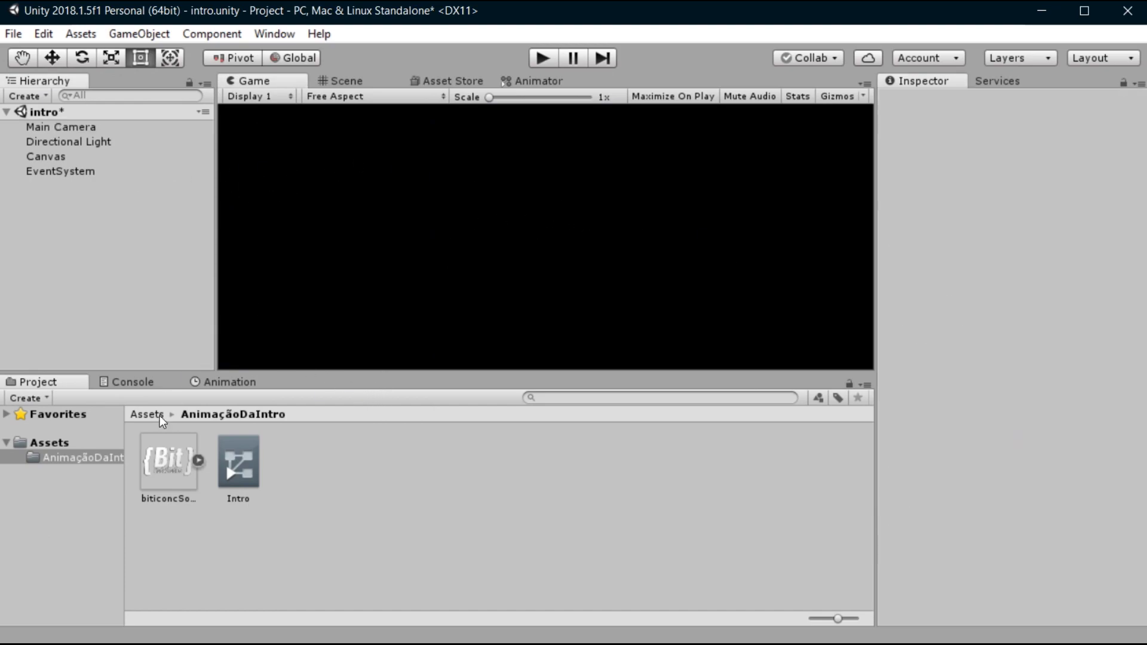
Add a UI Image under Canvas and rename it BCS.
right_click(87, 159)
mouse_move(167, 458)
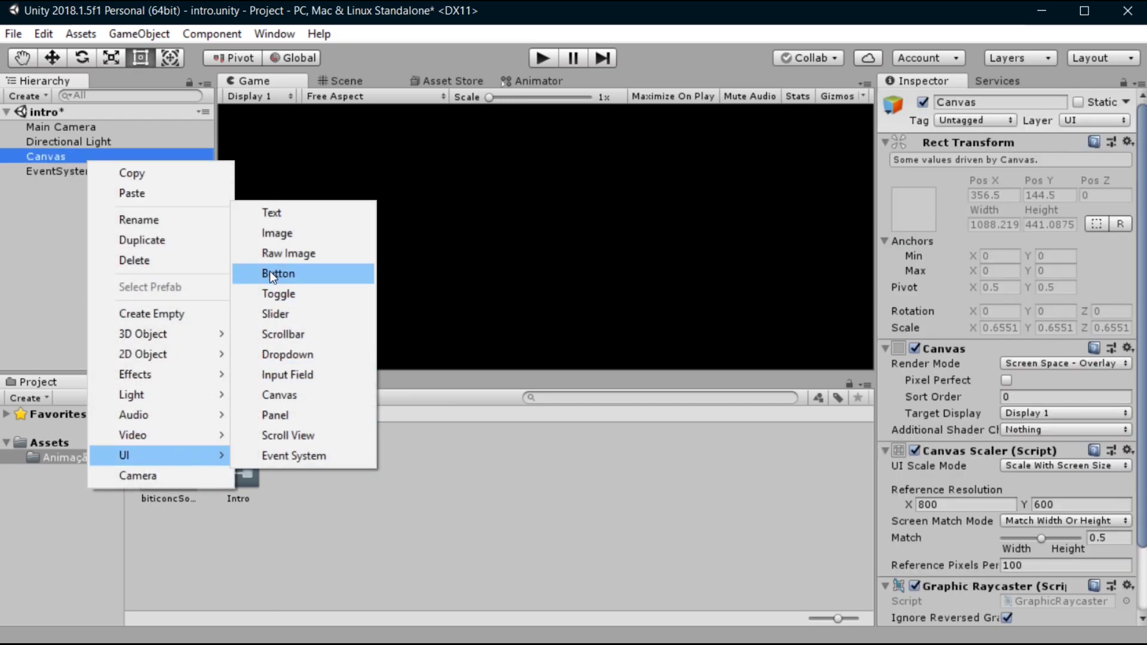
click(272, 233)
right_click(50, 175)
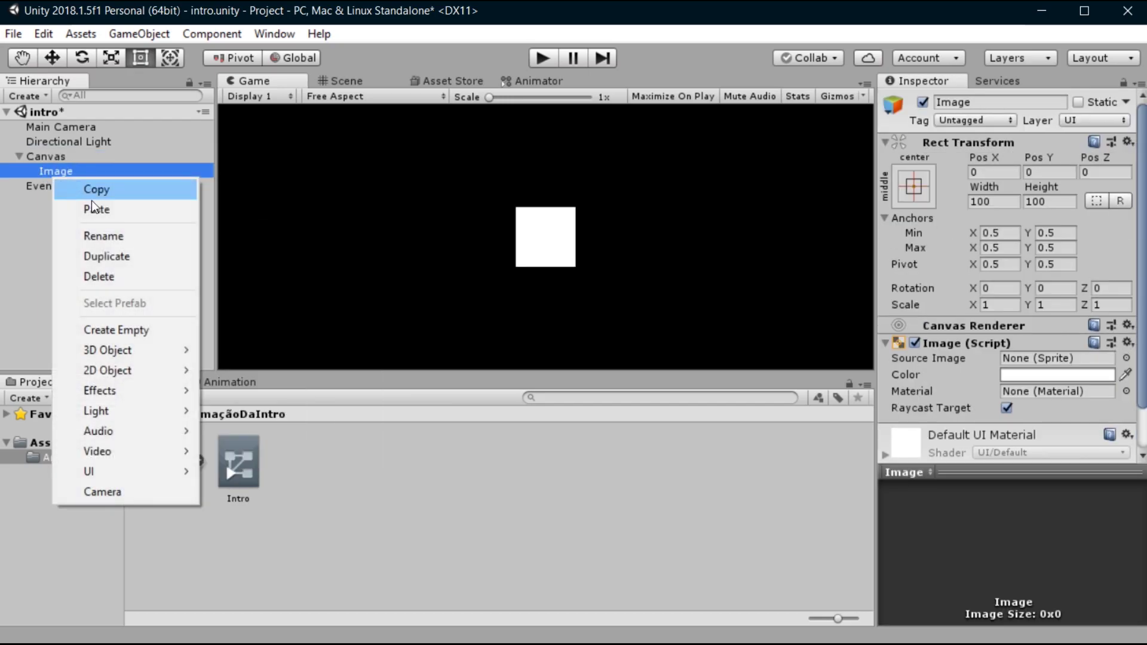
click(97, 237)
text(BCS)
key(Return)
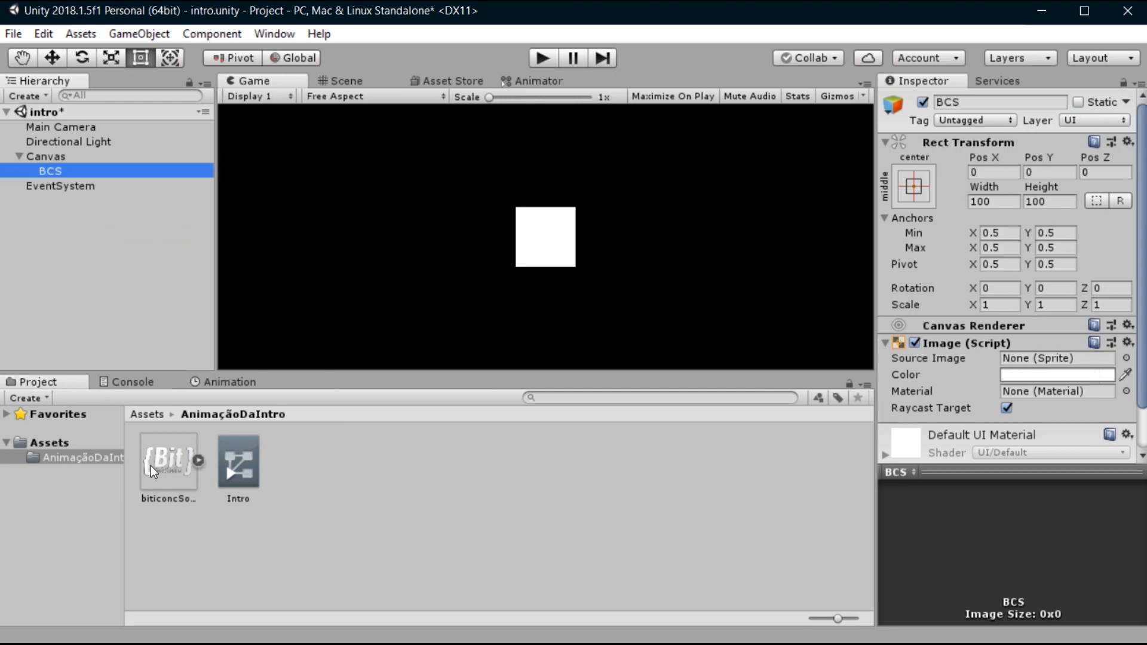
Use biticoncSombra as the Source Image and set Width and Height to 500.
drag(153, 467, 1042, 362)
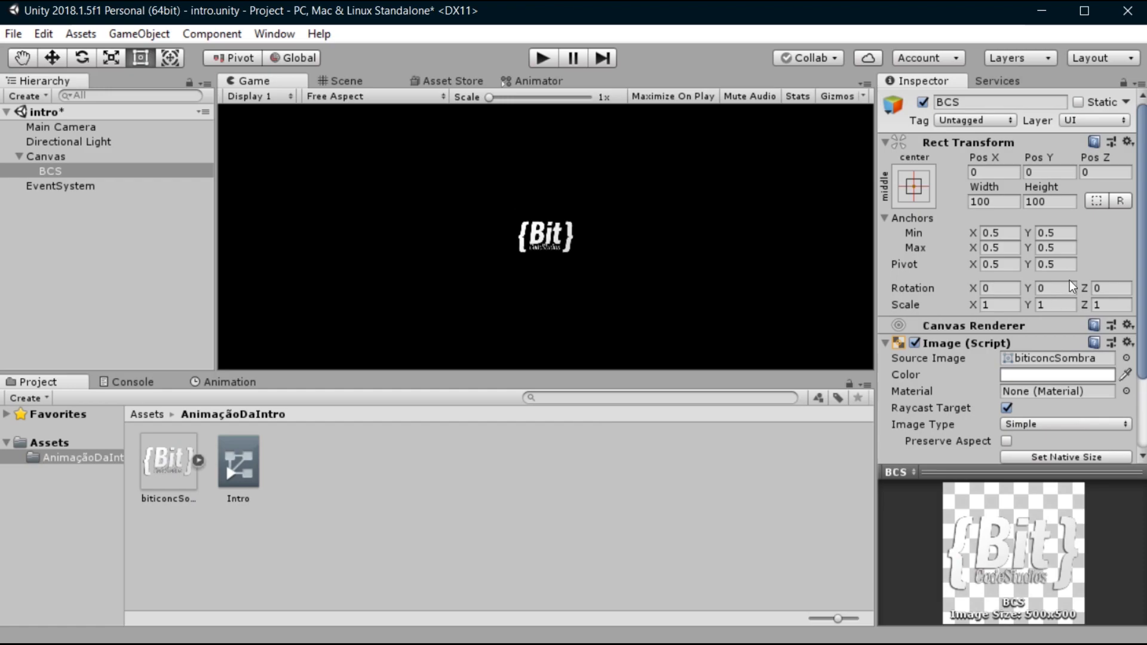
click(1009, 203)
text(500)
click(1053, 201)
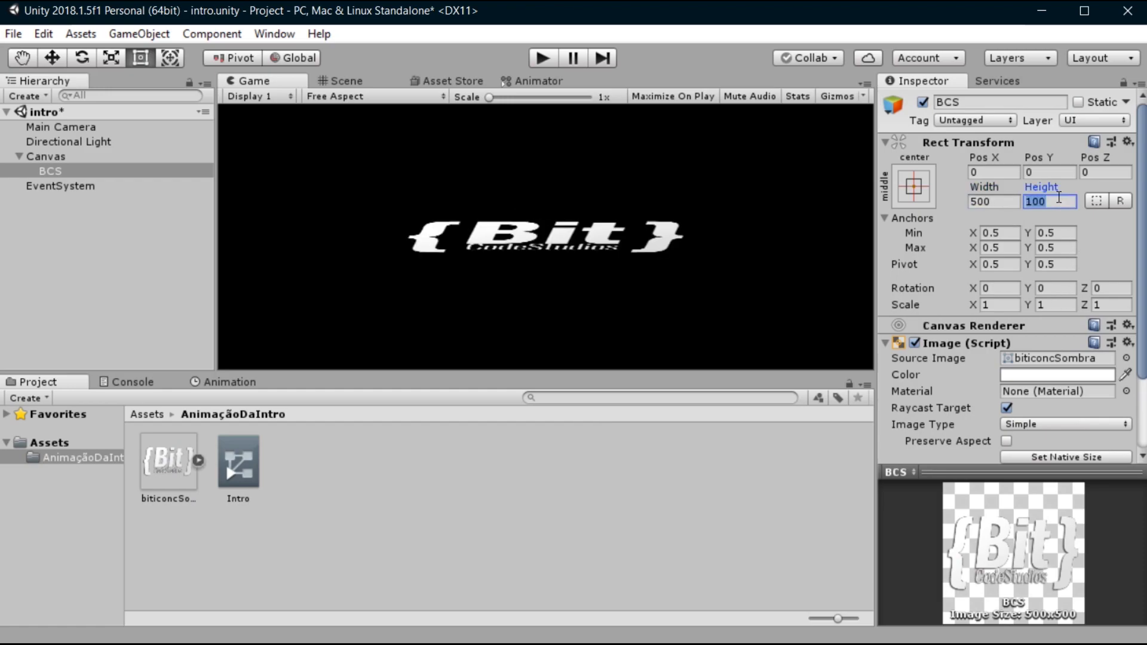
text(500)
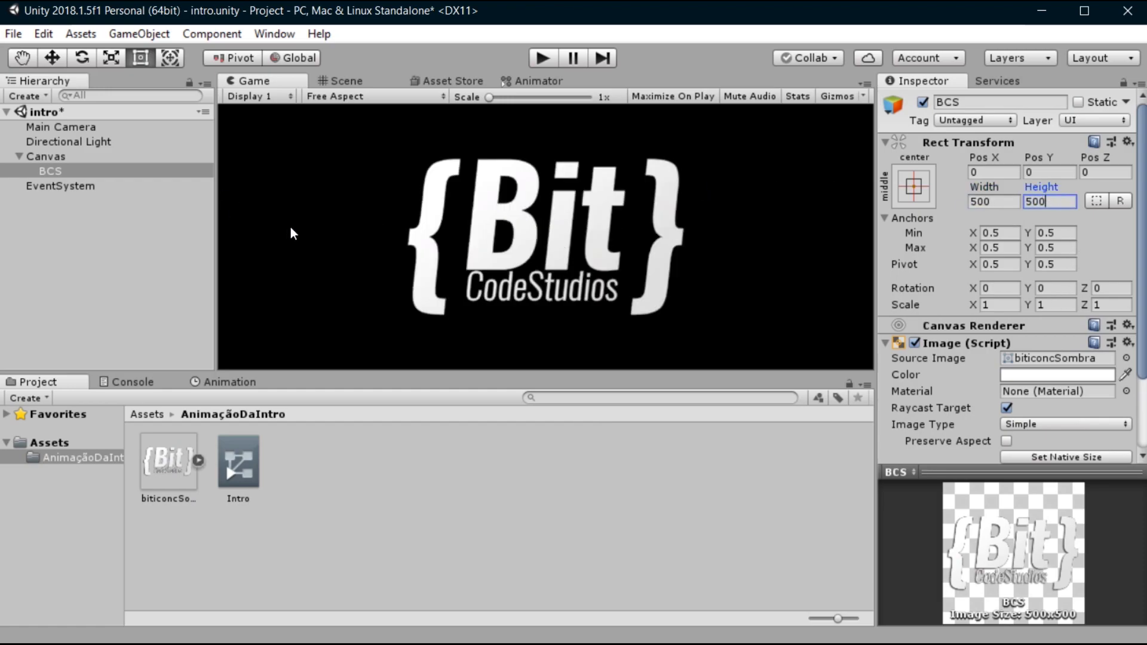
Duplicate BCS and tint the copy grey A2A2A2.
right_click(83, 170)
click(178, 255)
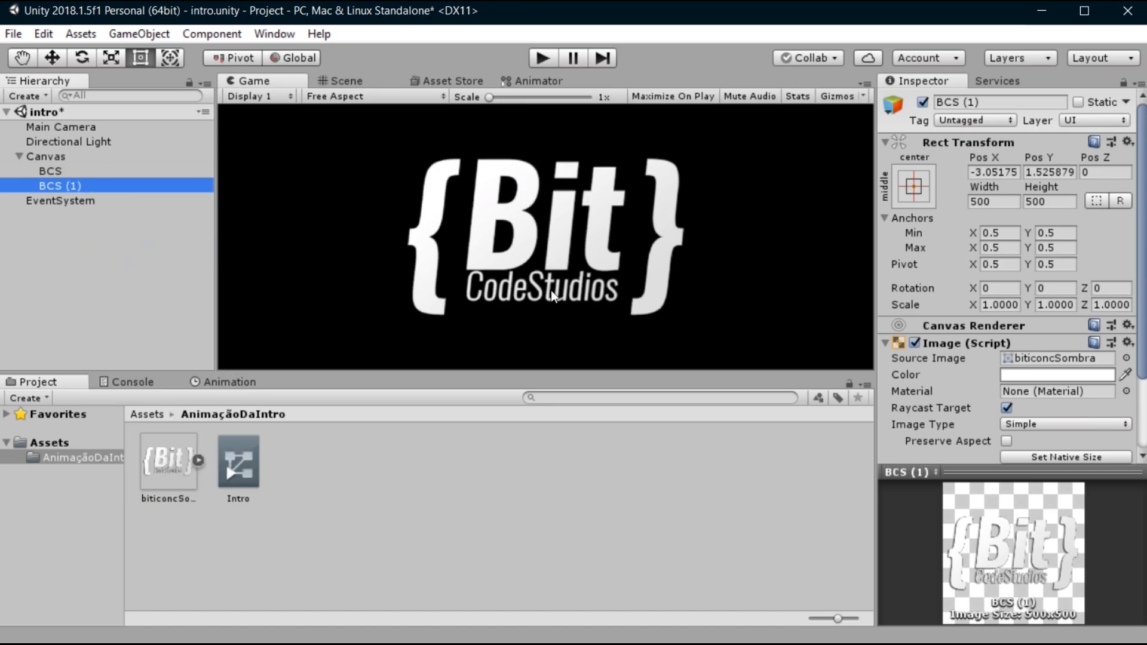
click(1026, 375)
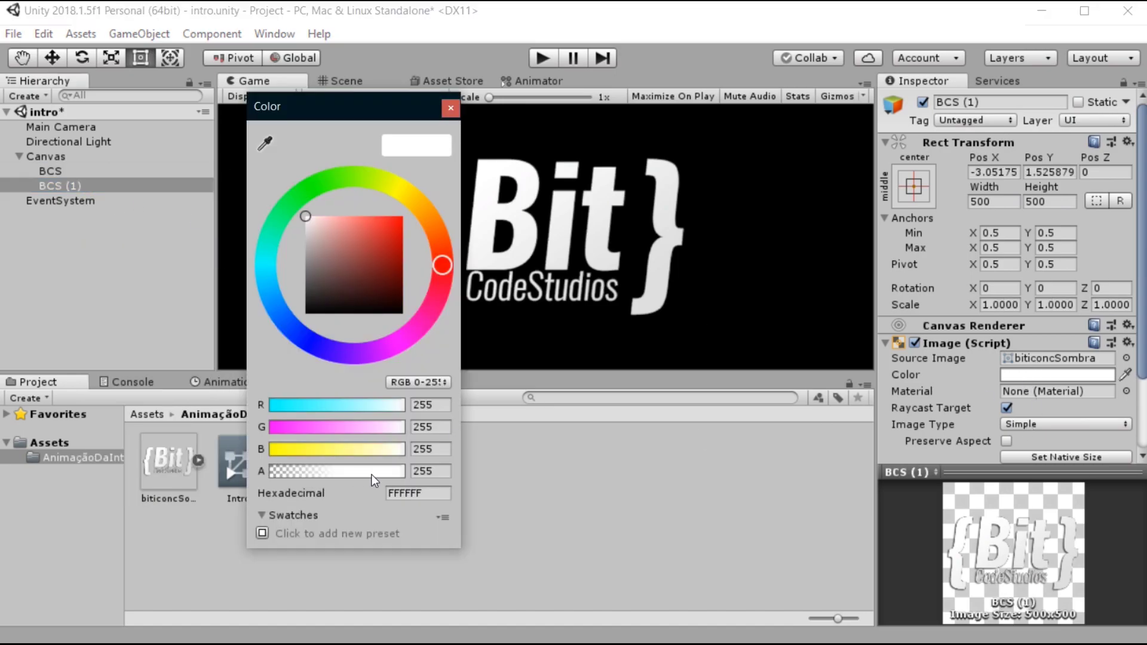
mouse_move(308, 246)
mouse_down()
mouse_move(303, 258)
mouse_move(291, 217)
mouse_move(292, 241)
mouse_up()
click(450, 109)
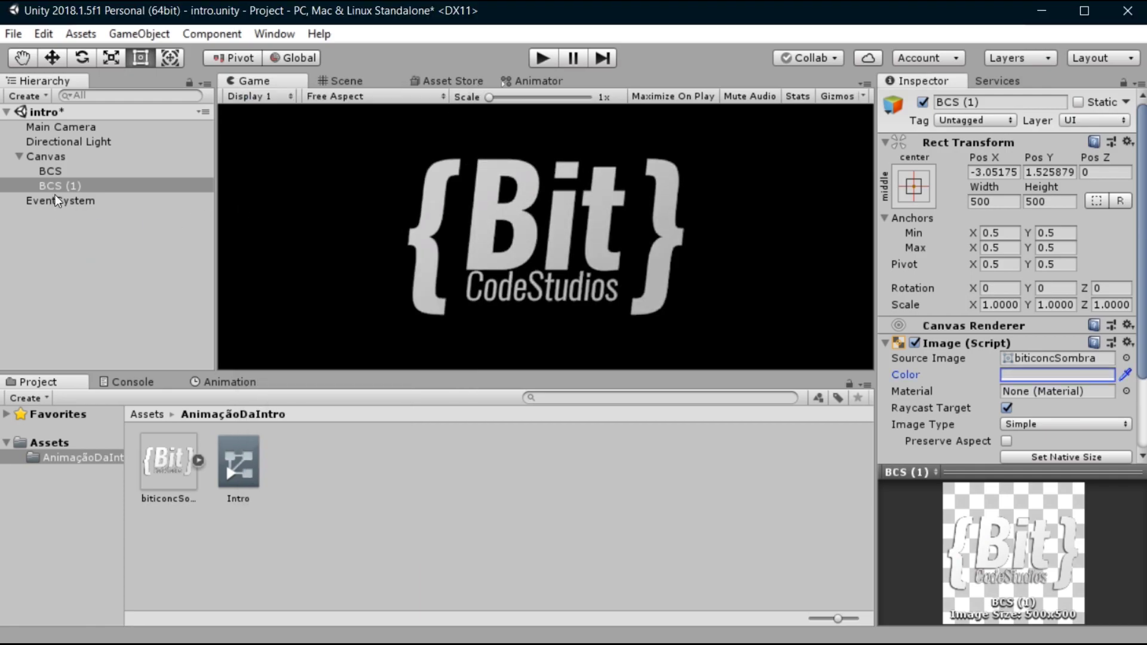
Reorder BCS below its copy BCS (1) under Canvas.
click(73, 171)
drag(74, 171, 60, 165)
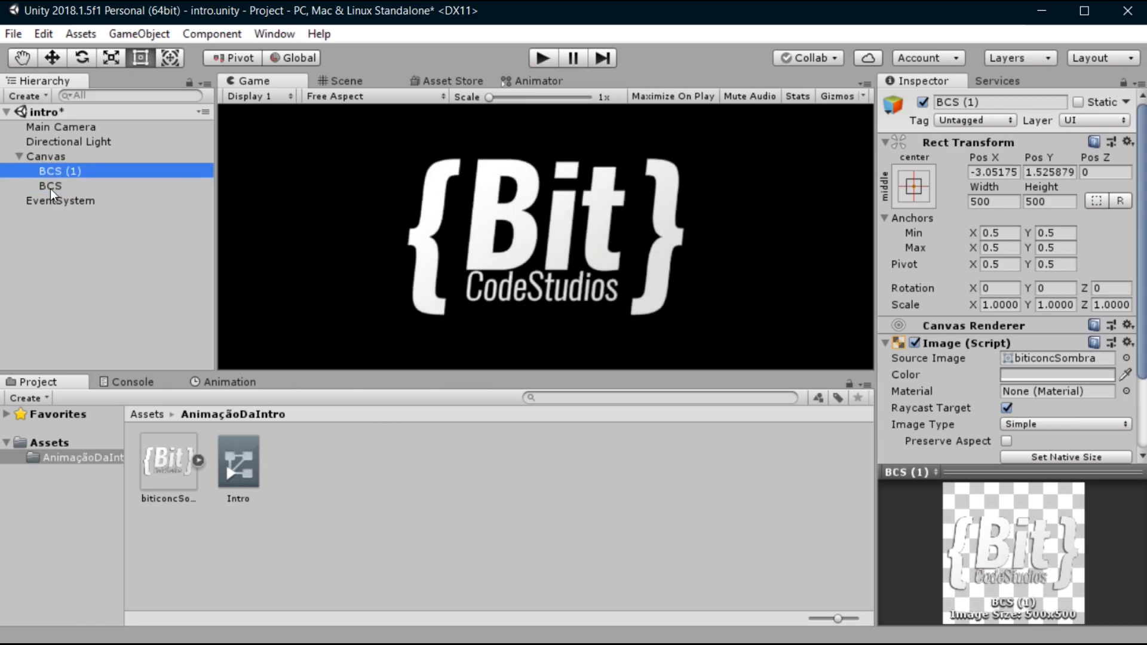
click(50, 188)
click(81, 173)
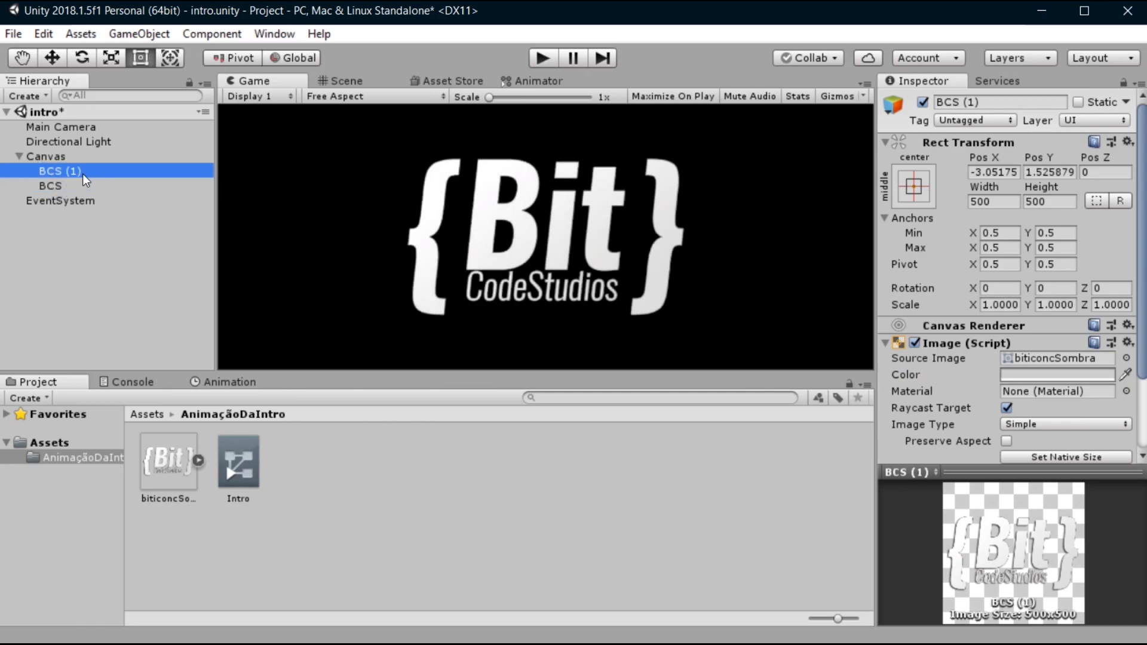
Make the white BCS logo a Filled image with Horizontal fill method and fill amount 0.
click(49, 189)
scroll(1102, 374, down, 3)
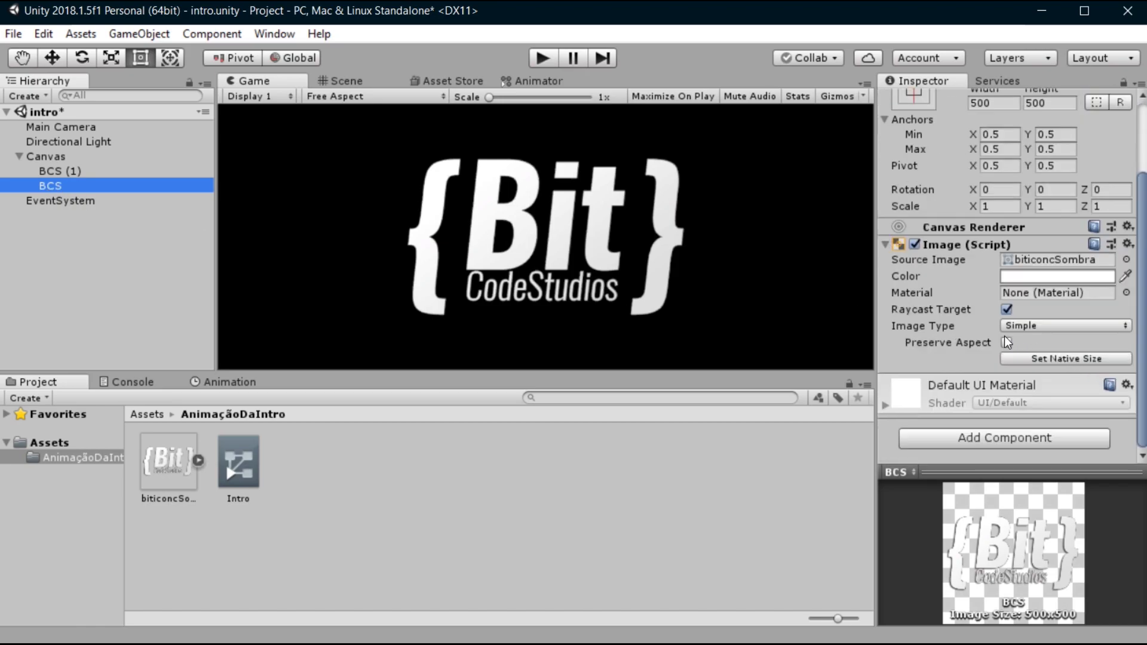
click(1016, 326)
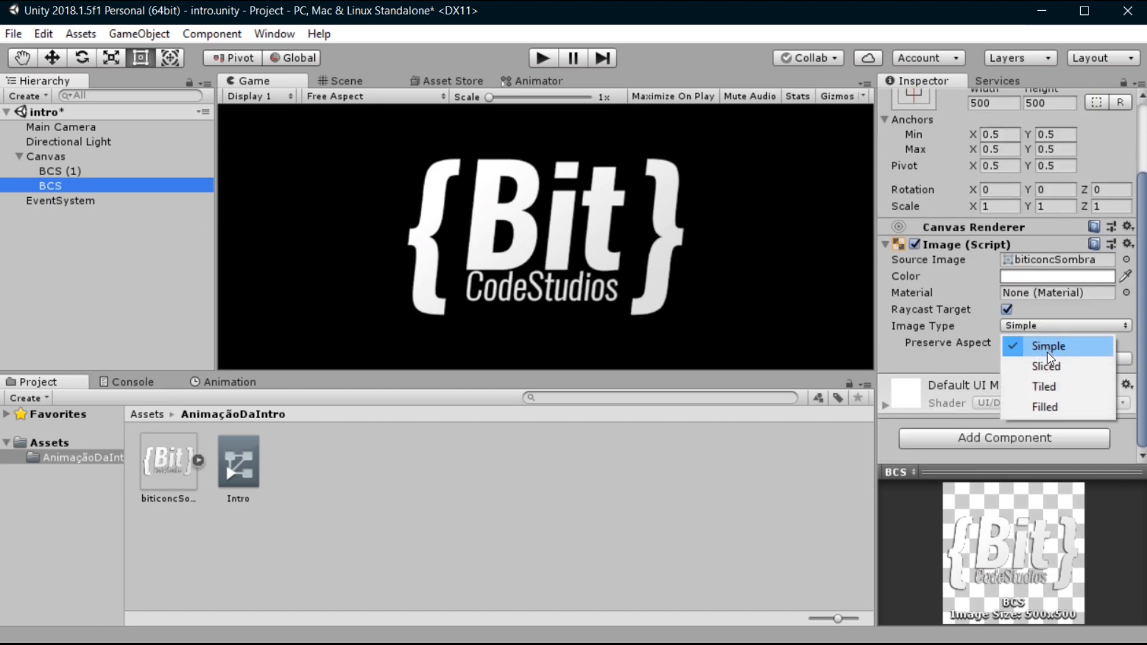
click(1047, 406)
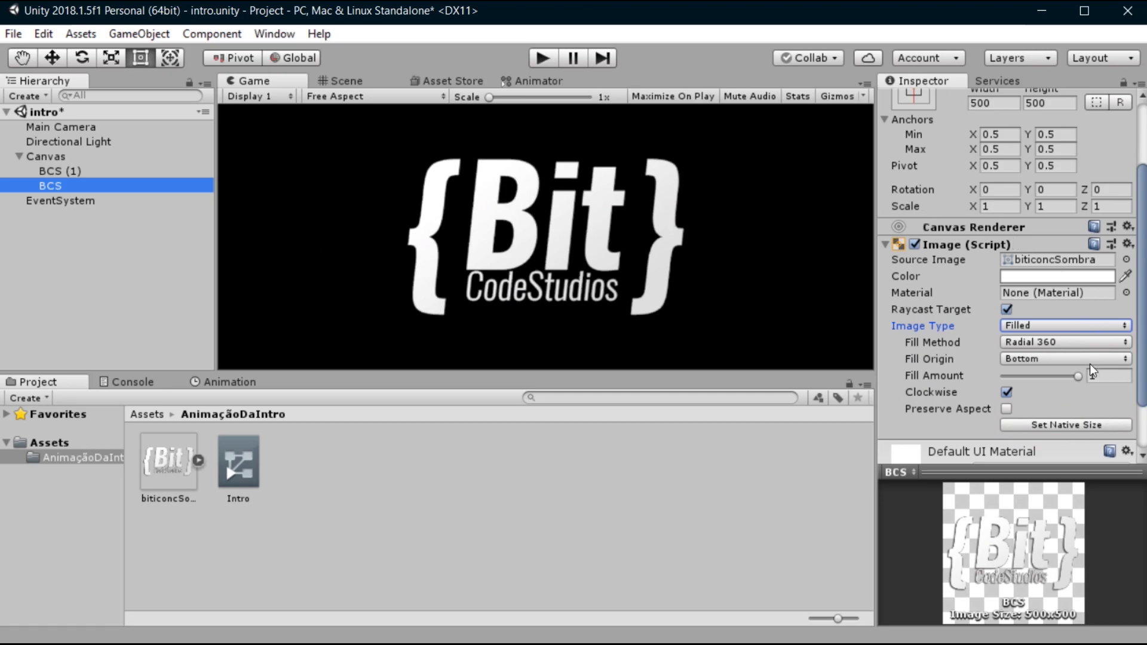
mouse_move(1043, 381)
mouse_down()
mouse_move(1001, 371)
mouse_move(1026, 380)
mouse_move(1025, 363)
mouse_up()
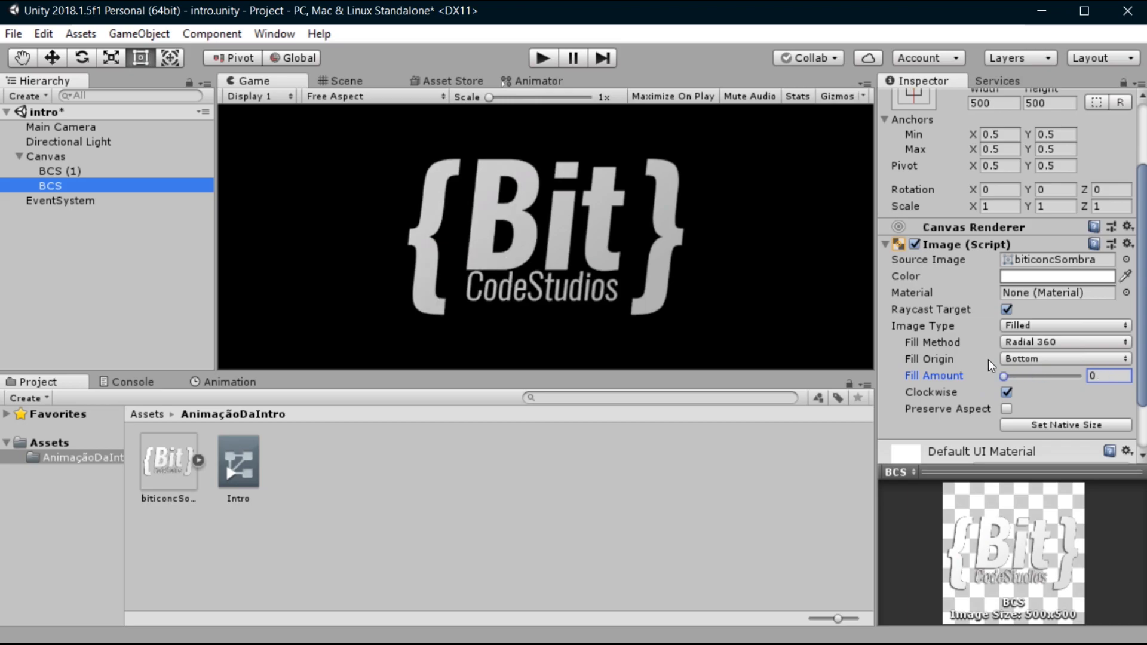
click(1023, 344)
click(1025, 364)
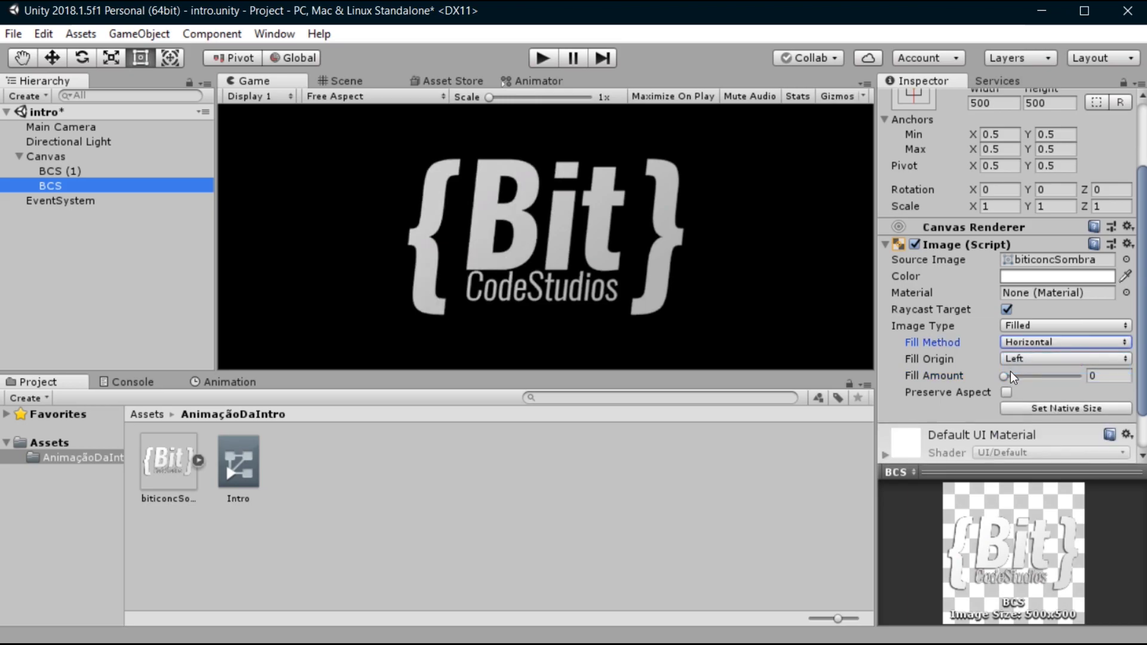
drag(1010, 371, 1078, 376)
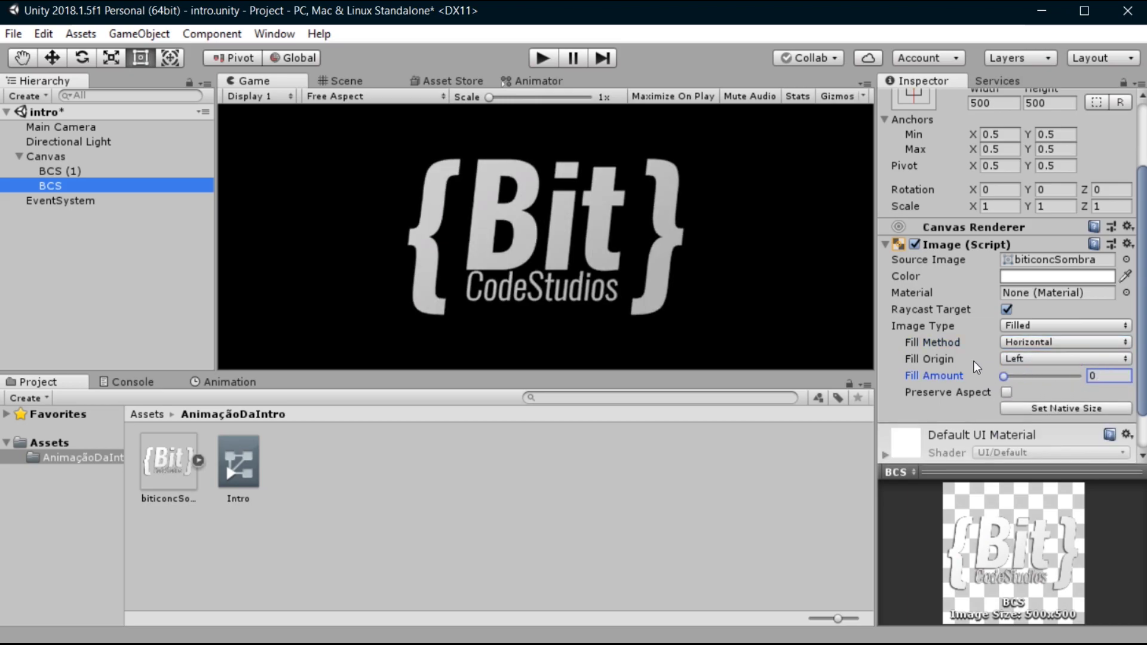
drag(1078, 376, 776, 315)
Shrink both logo images together from their top-left and bottom-right corners.
click(374, 81)
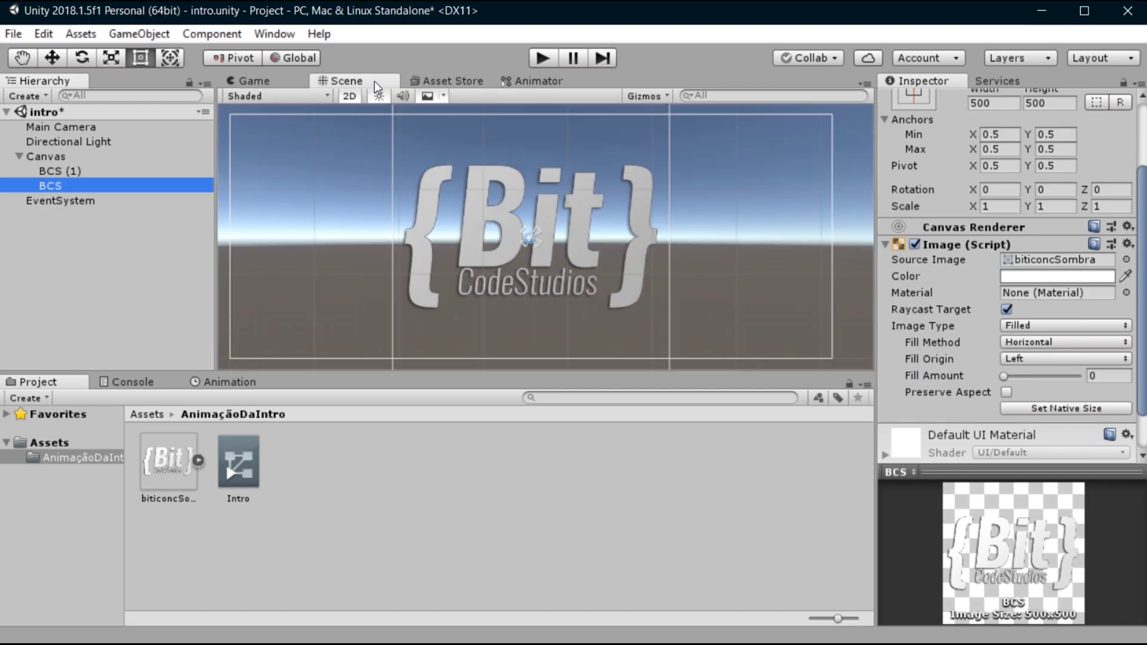
scroll(413, 161, up, 2)
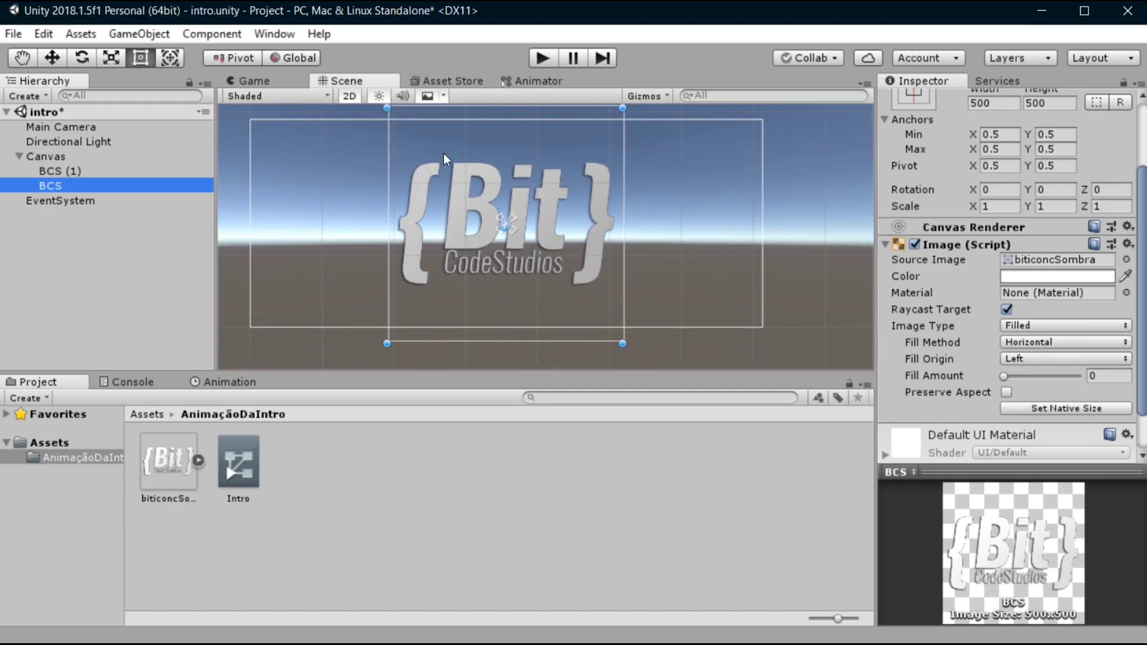
scroll(443, 158, up, 2)
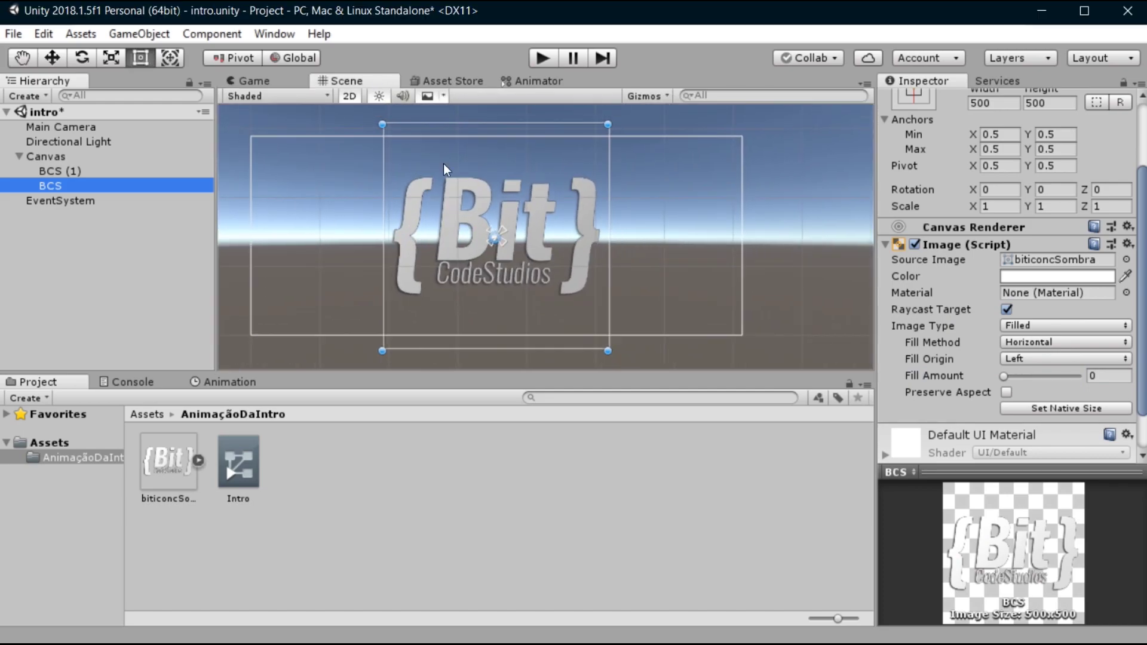
ctrl+click(85, 169)
drag(383, 123, 391, 138)
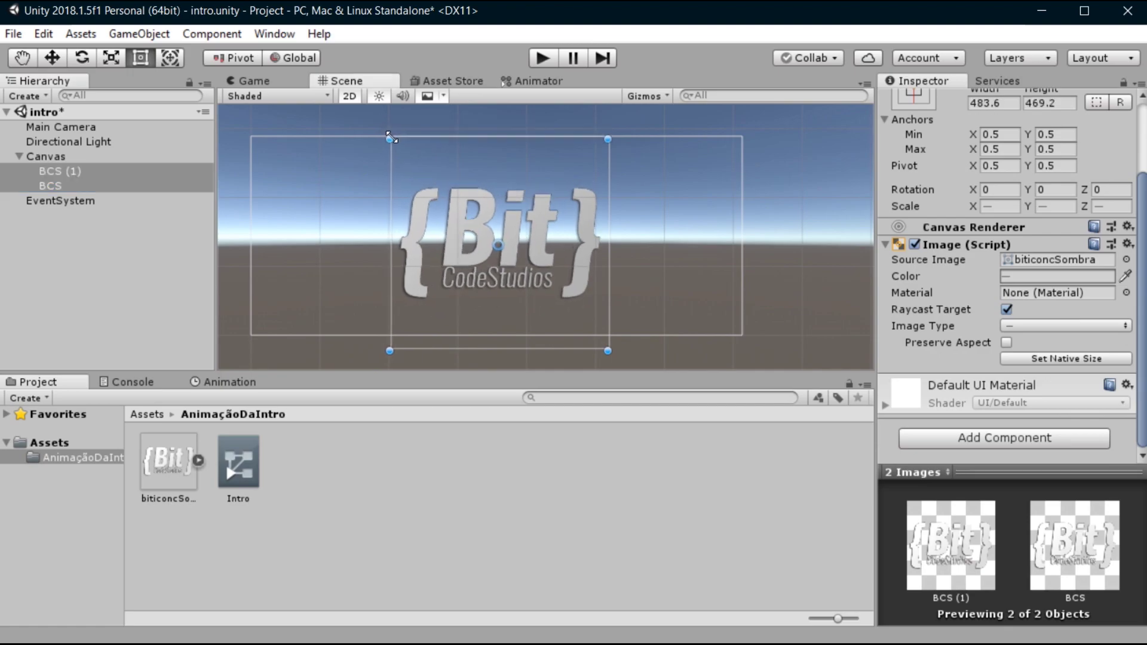
drag(609, 351, 596, 335)
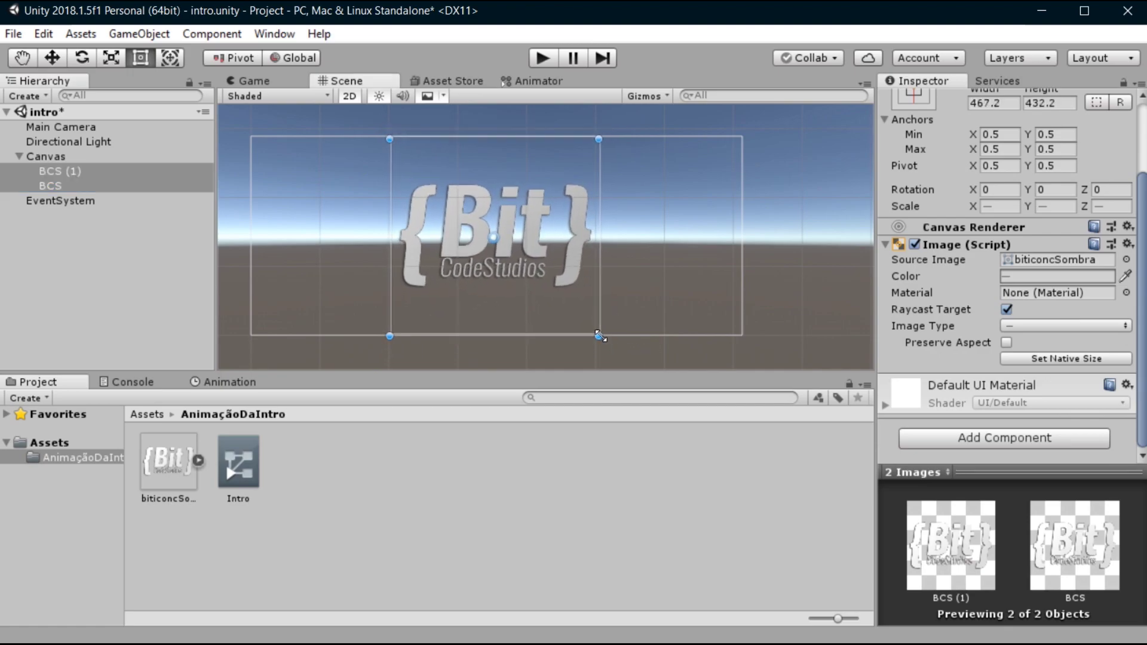
click(157, 251)
Pull the grey BCS (1) copy's anchors outward to the top-right and lower-left.
click(107, 171)
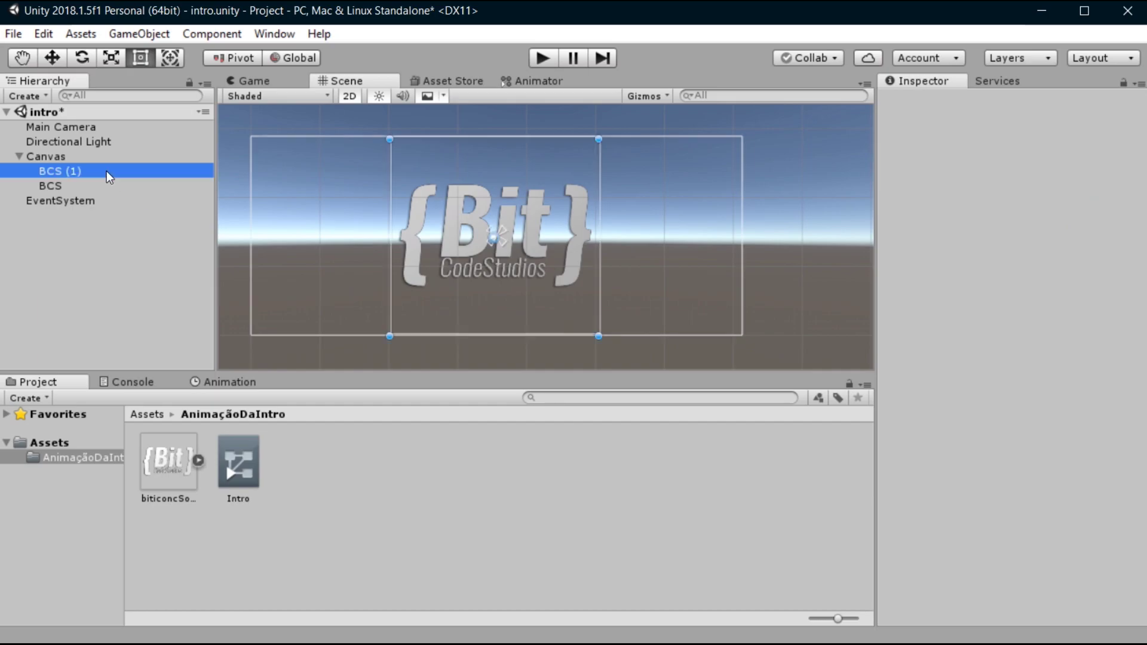
scroll(478, 174, up, 2)
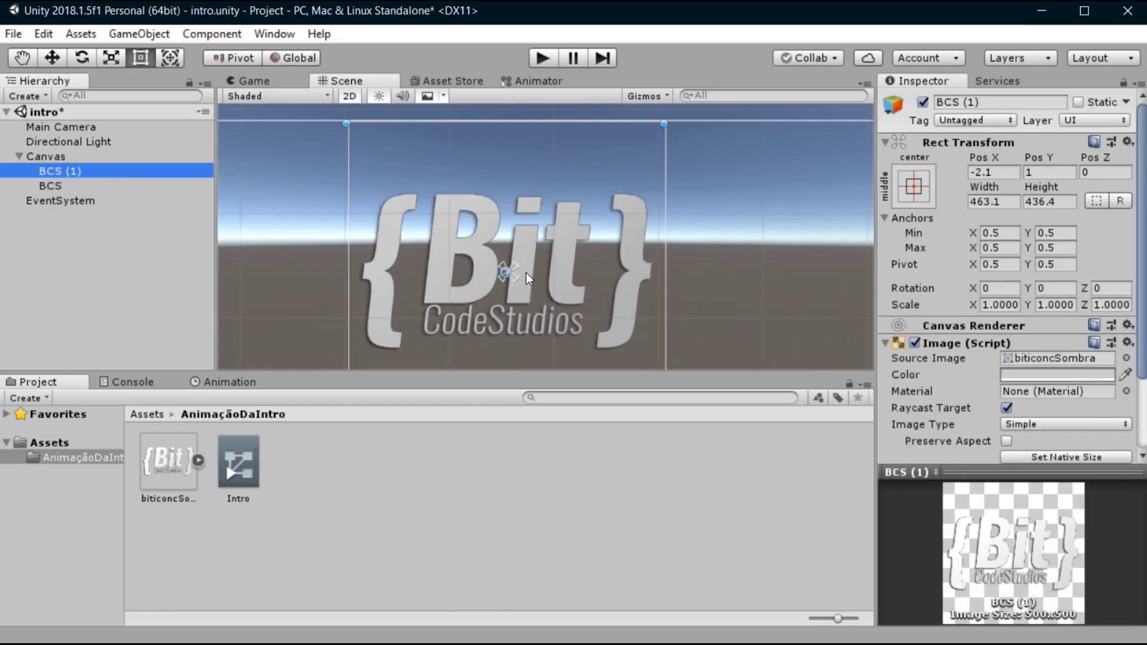
mouse_move(515, 265)
mouse_down()
mouse_move(600, 195)
mouse_move(646, 130)
mouse_up()
key(f)
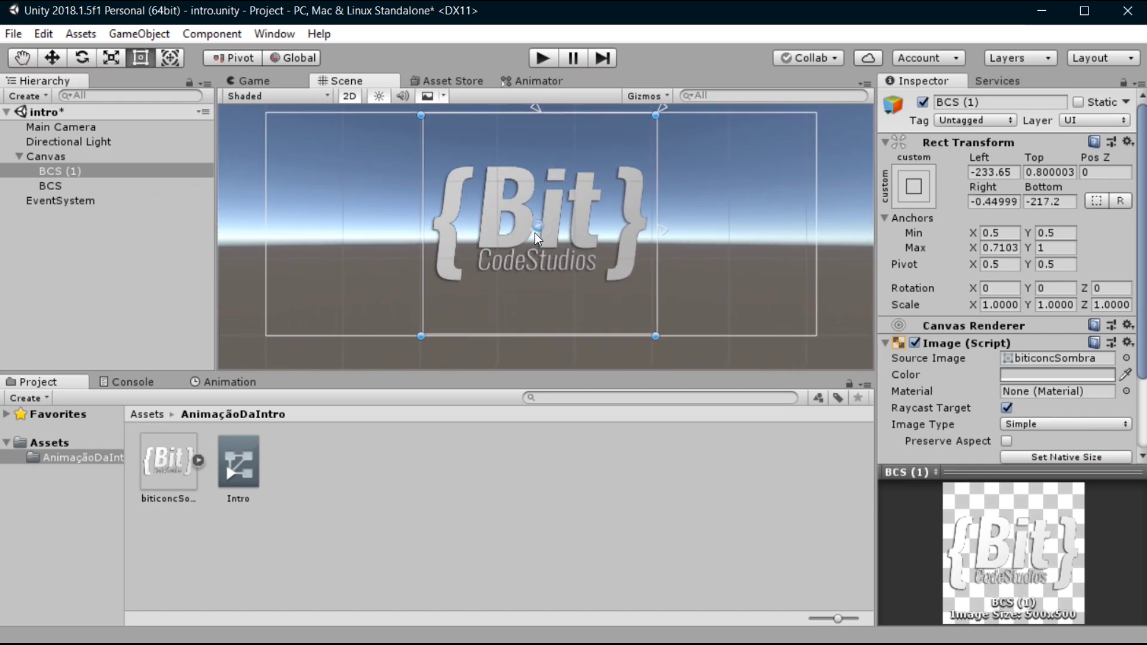
drag(535, 233, 419, 342)
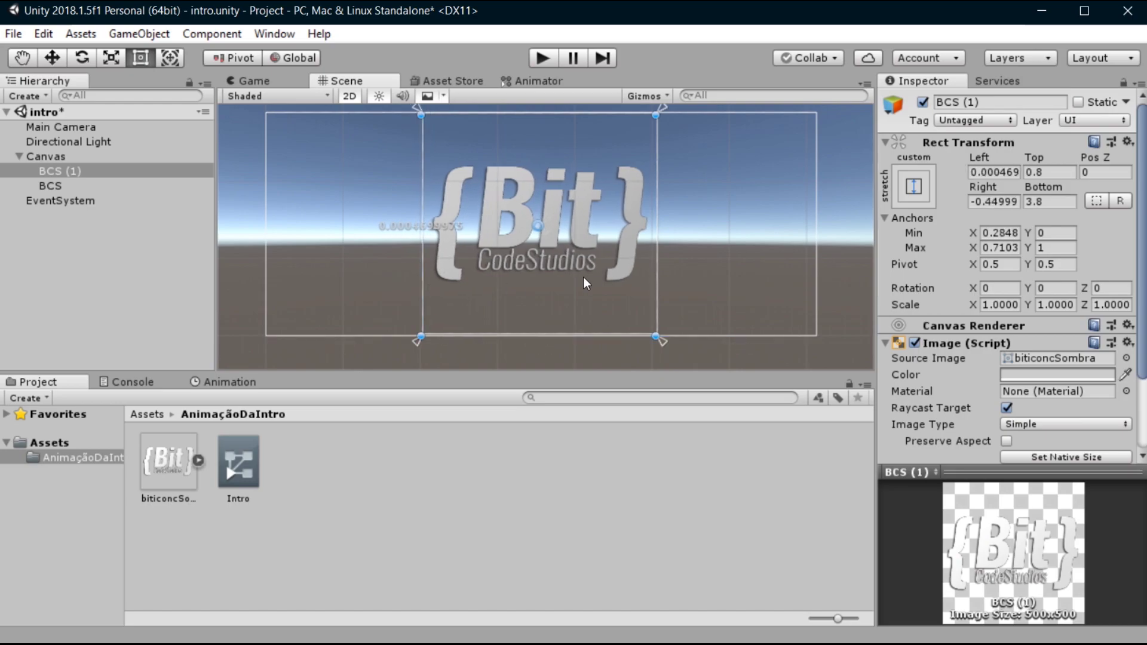
drag(657, 239, 653, 243)
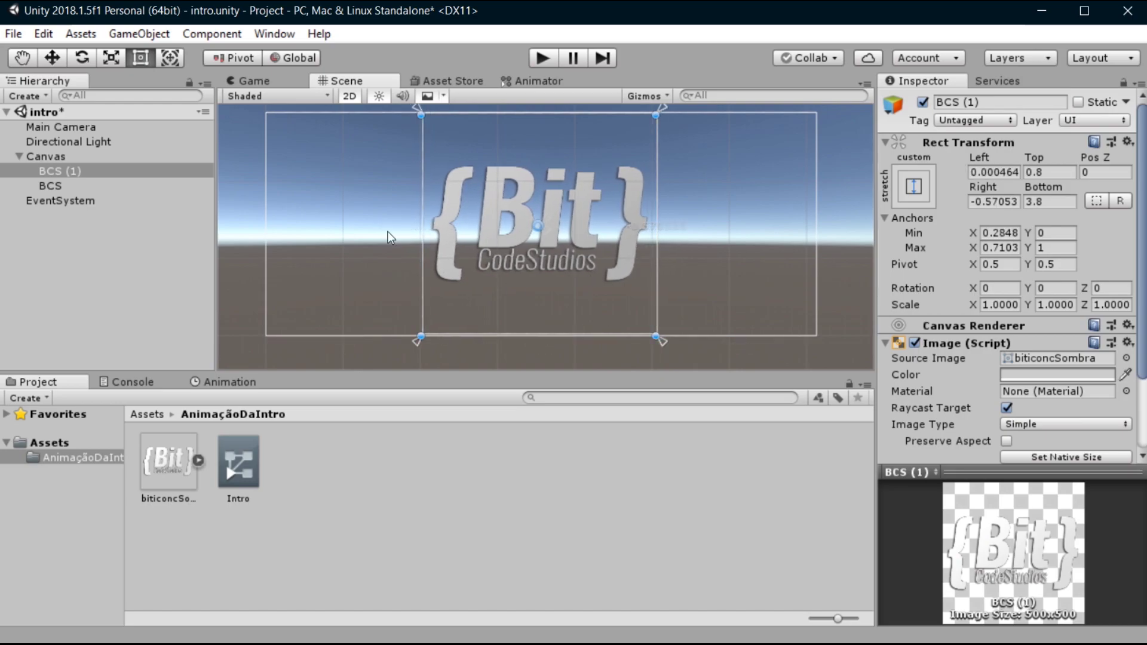
Paste BCS (1)'s anchor settings onto the original BCS logo.
click(1129, 142)
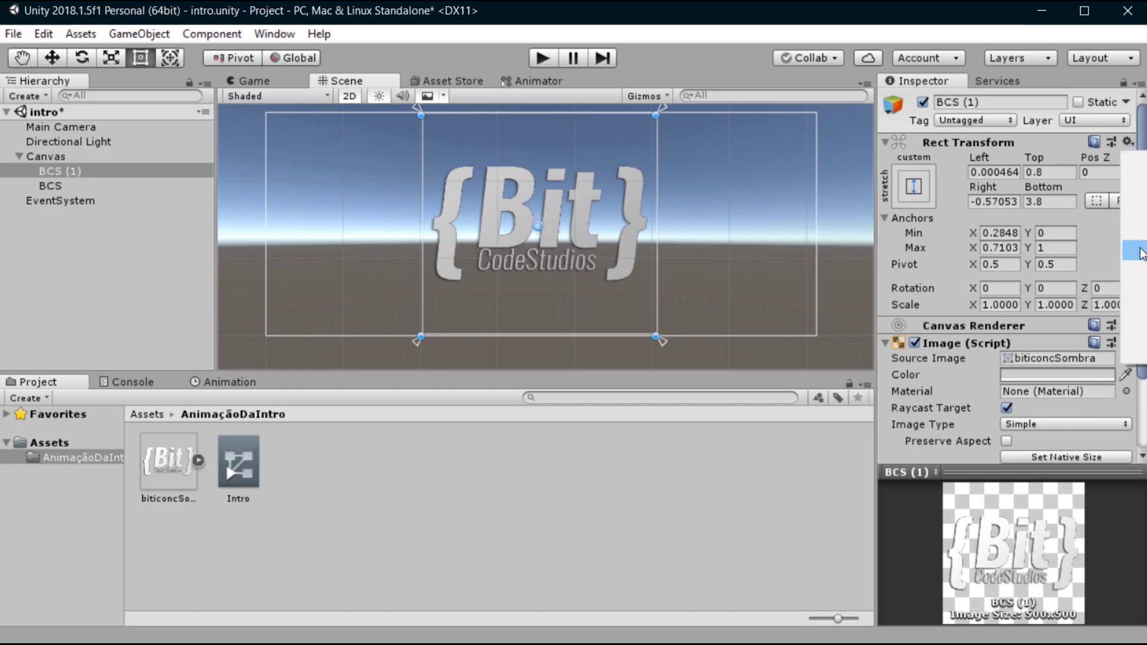
click(59, 181)
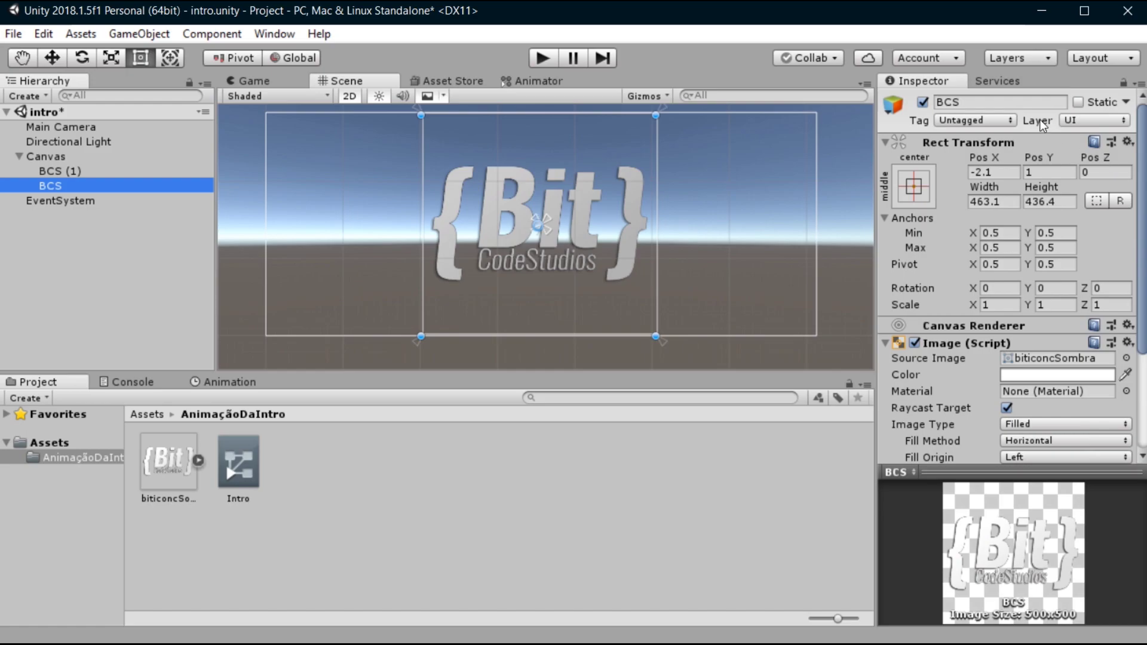
click(1127, 142)
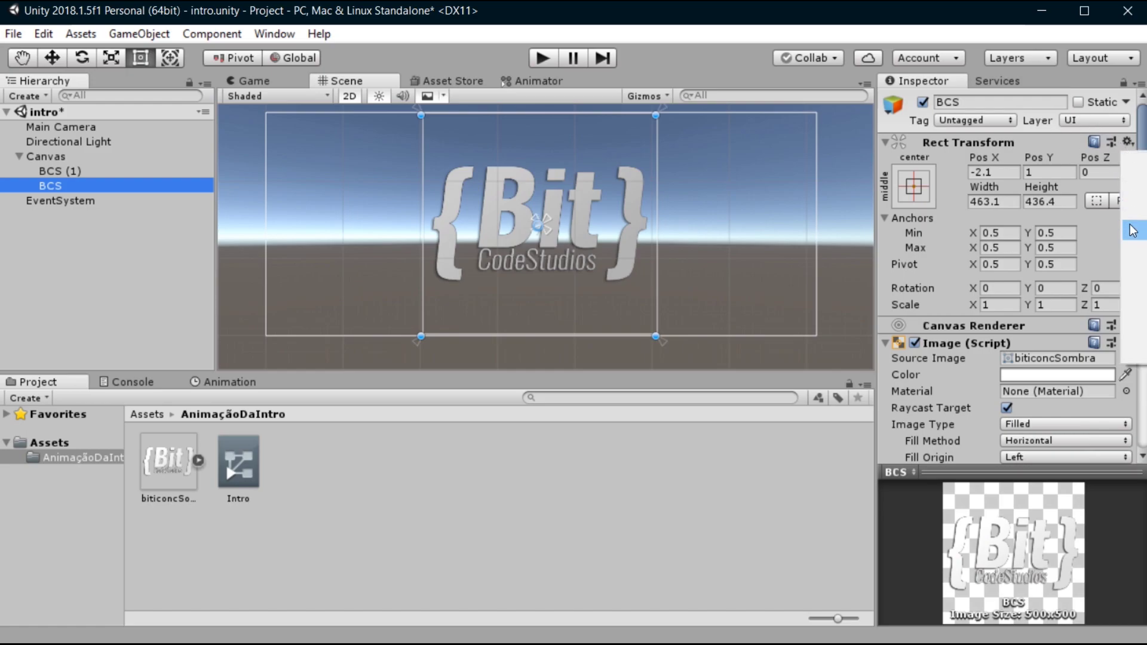
click(1133, 293)
Compare the logo in the Game and Scene views and reselect BCS (1).
click(691, 157)
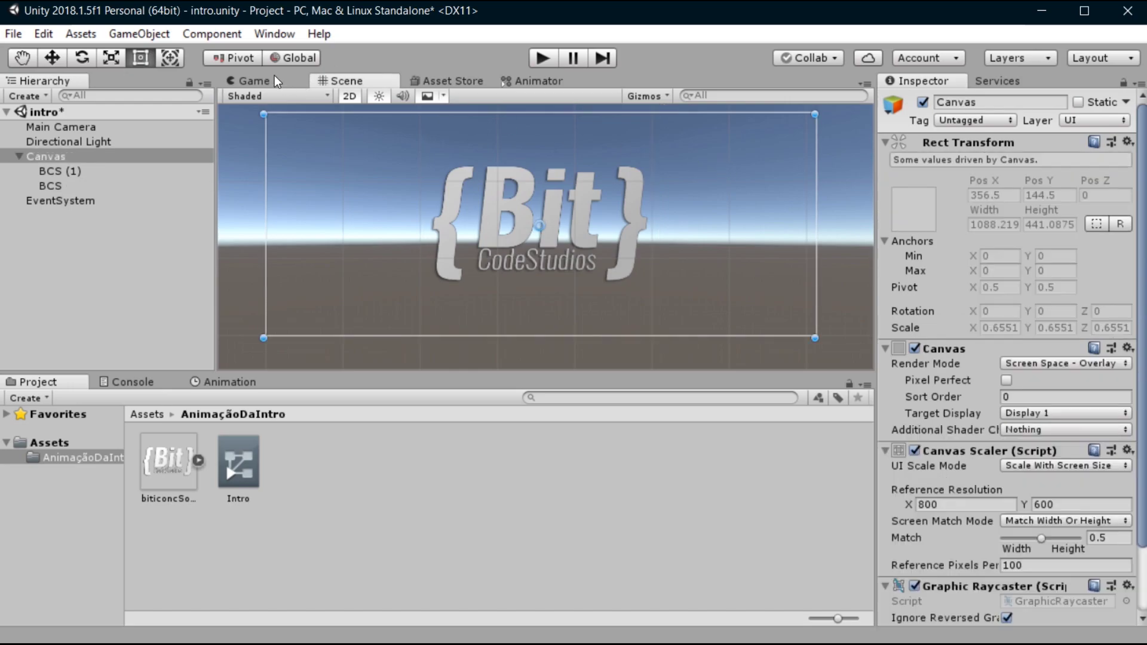
click(257, 80)
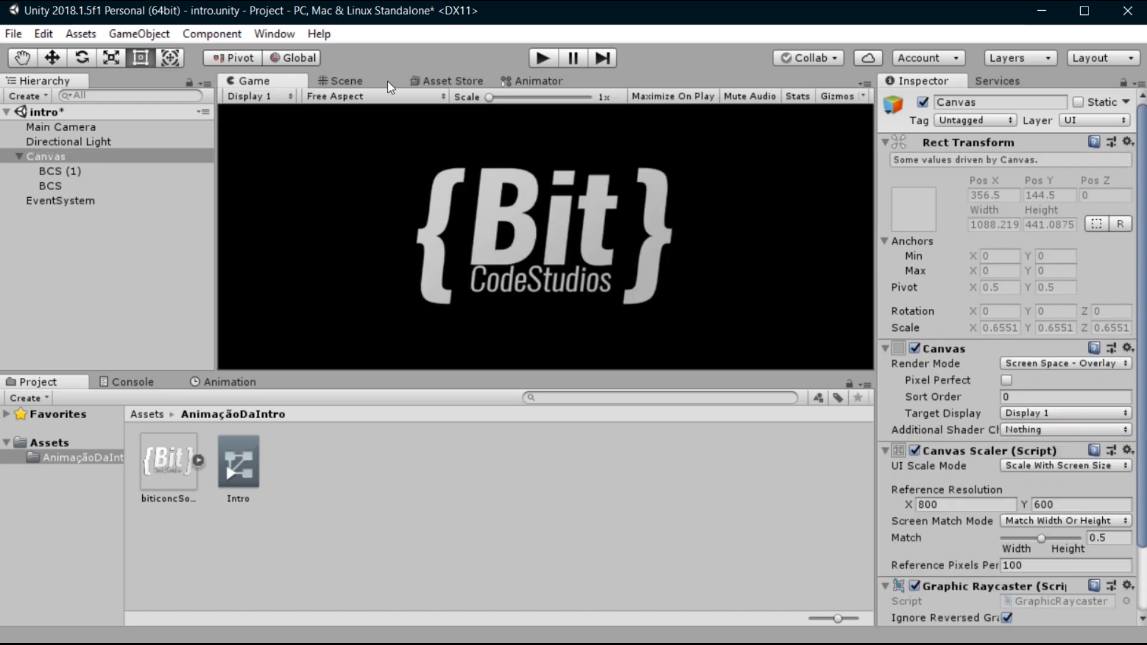
click(388, 81)
click(279, 83)
click(114, 177)
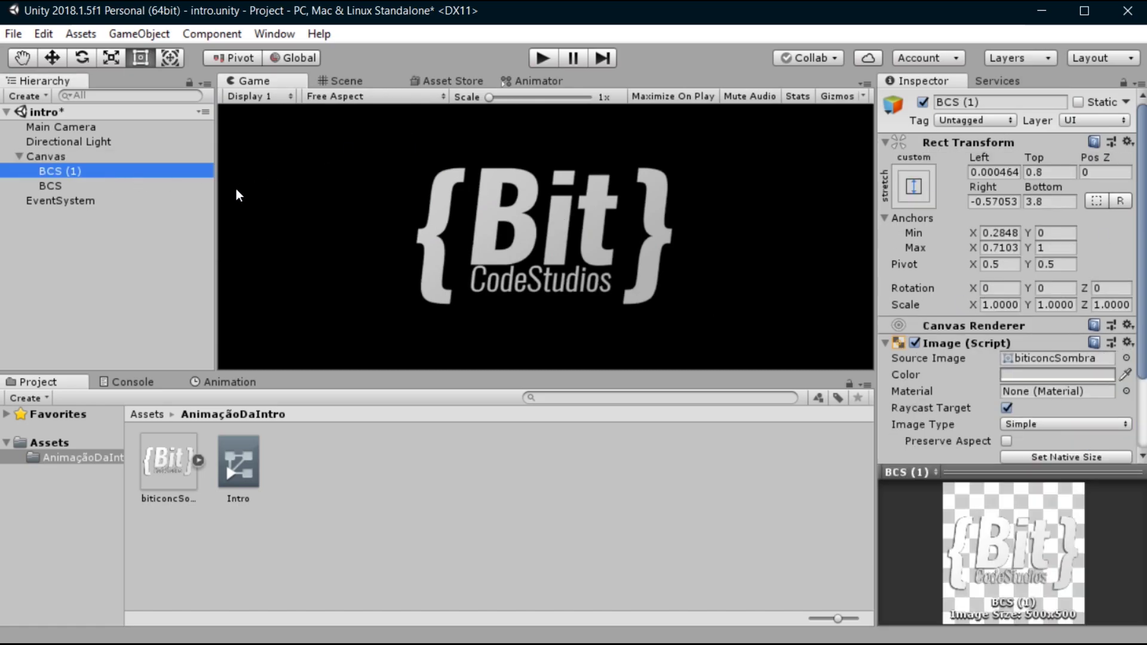
click(113, 188)
click(115, 175)
Collapse the grey BCS (1) rectangle in the Scene view.
click(341, 85)
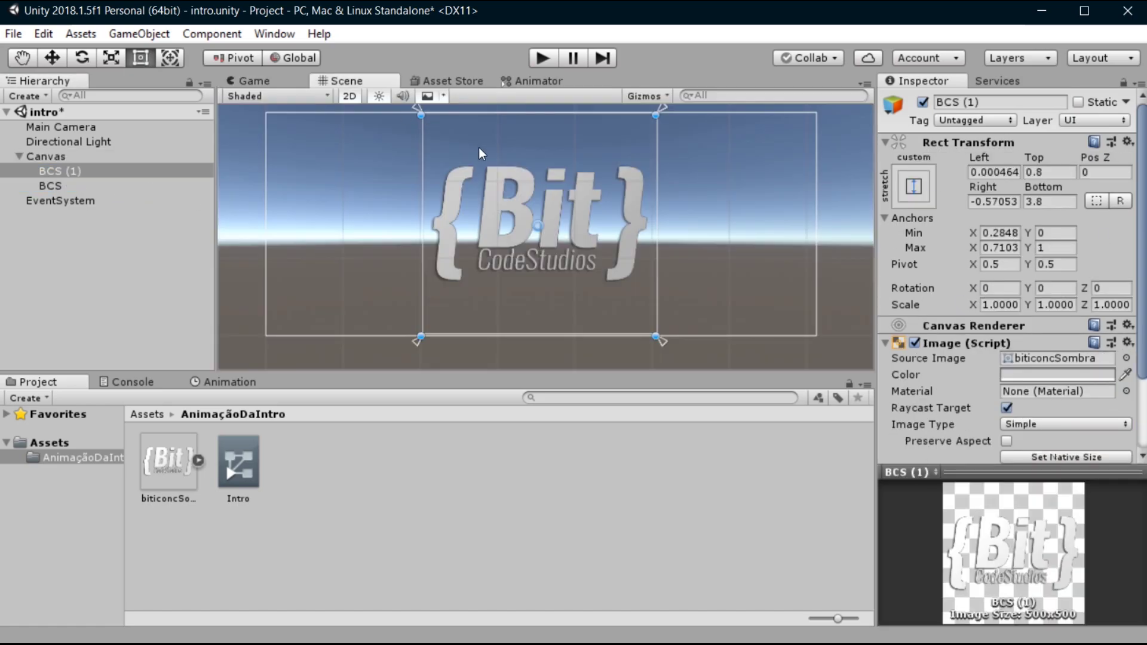
scroll(479, 147, up, 5)
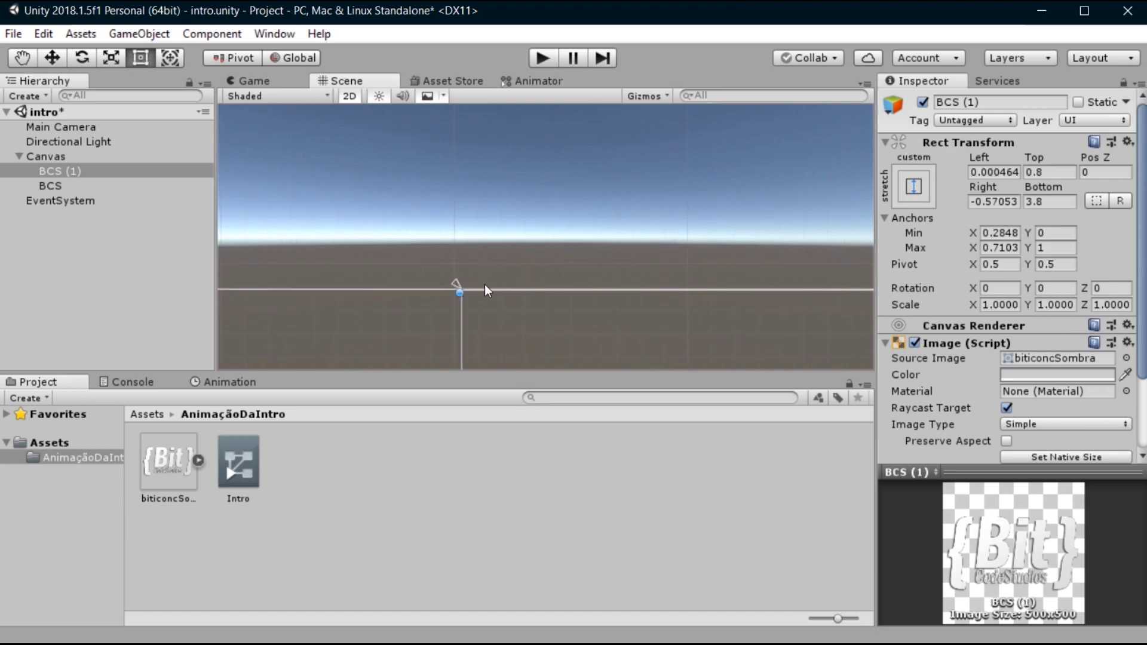
middle_drag(485, 285, 503, 164)
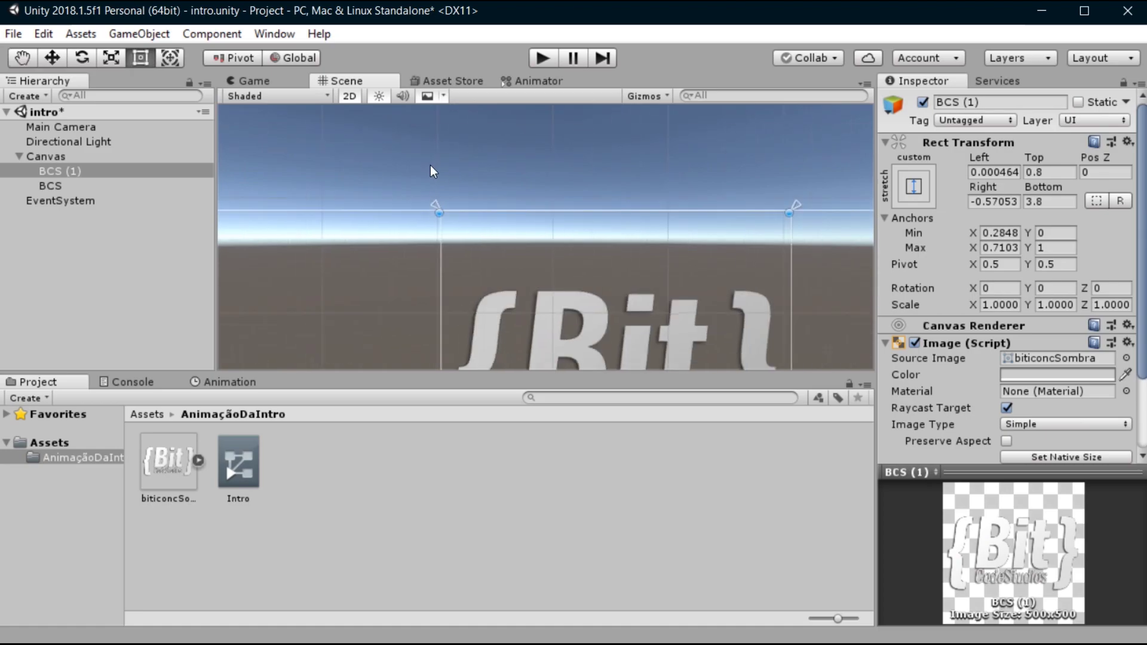
middle_drag(619, 258, 543, 172)
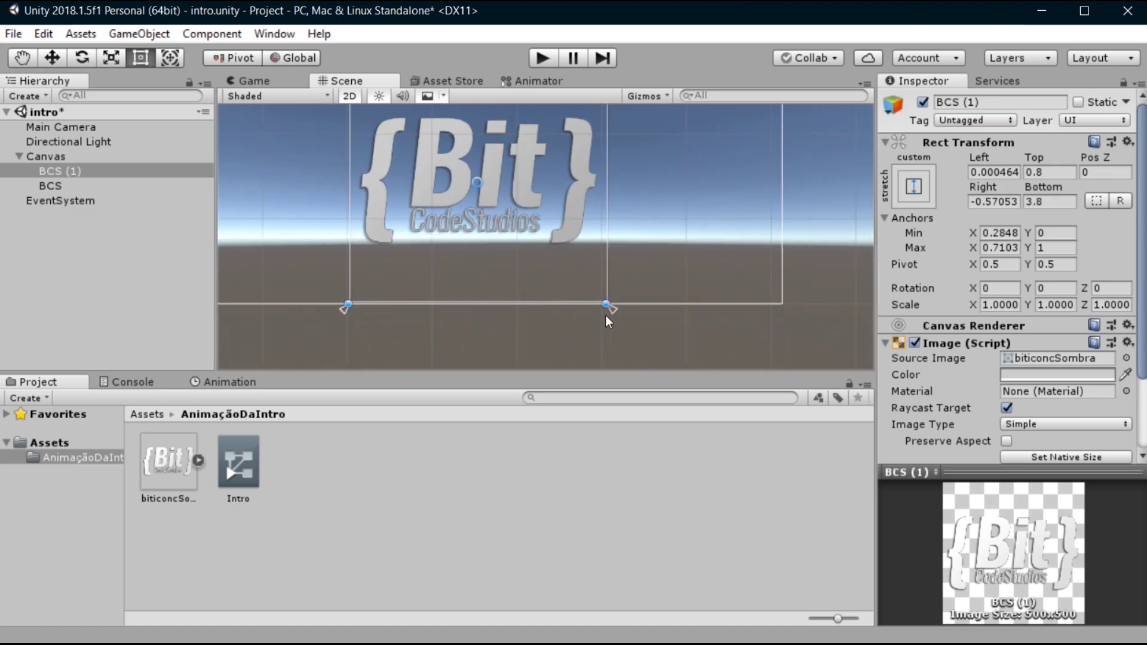
drag(614, 307, 578, 272)
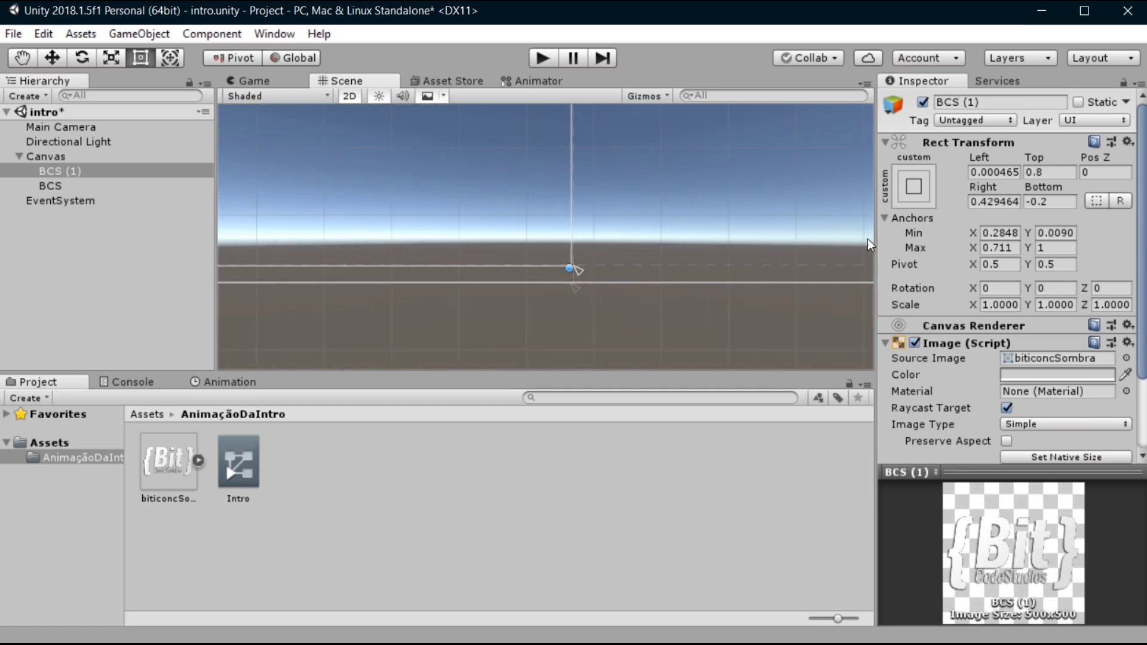
Set BCS (1)'s Left, Top, Right and Bottom offsets to 0.
click(997, 203)
text(0)
key(Tab)
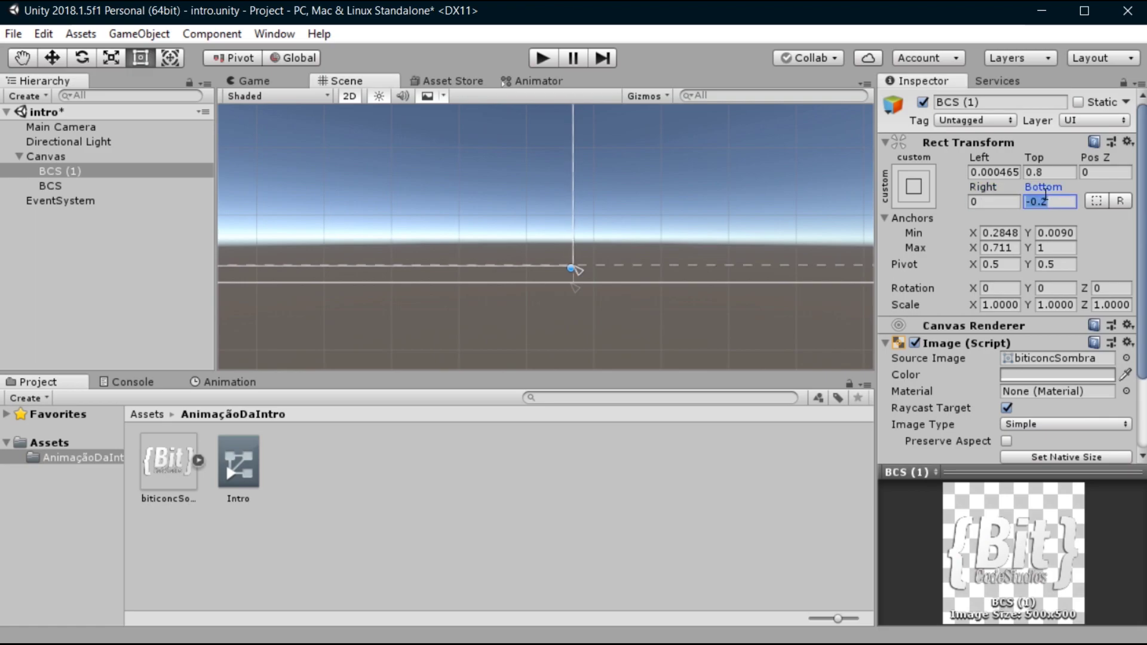
text(0)
click(1027, 173)
text(0)
text(0)
click(994, 172)
text(0)
click(1102, 172)
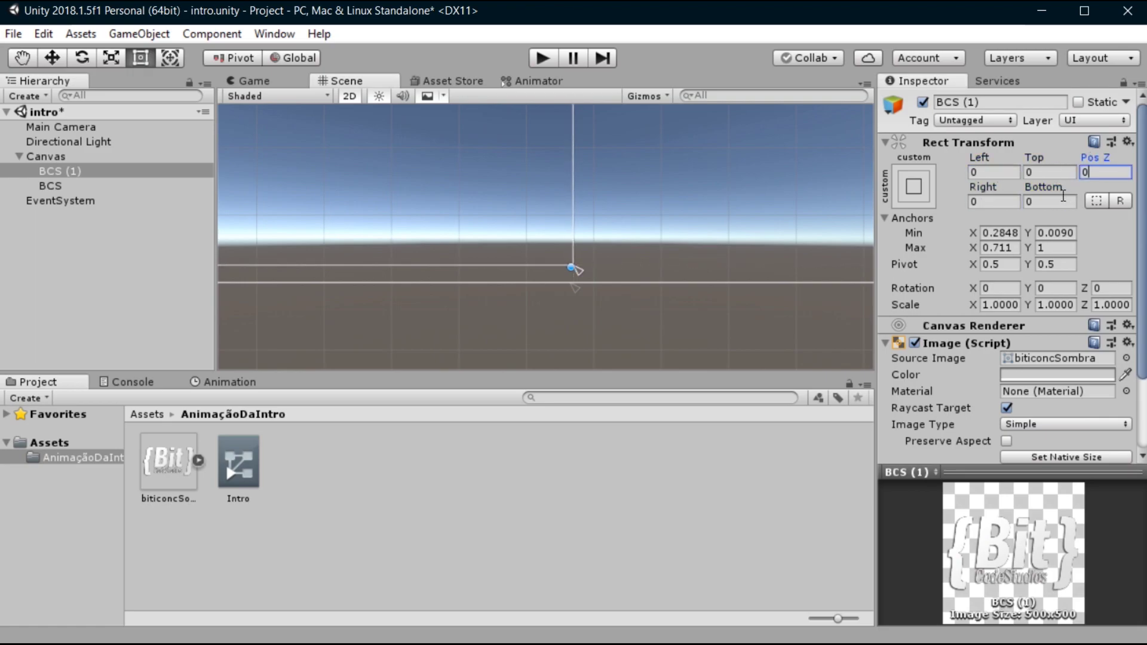
Copy BCS (1)'s Rect Transform and paste its values onto BCS.
click(1127, 145)
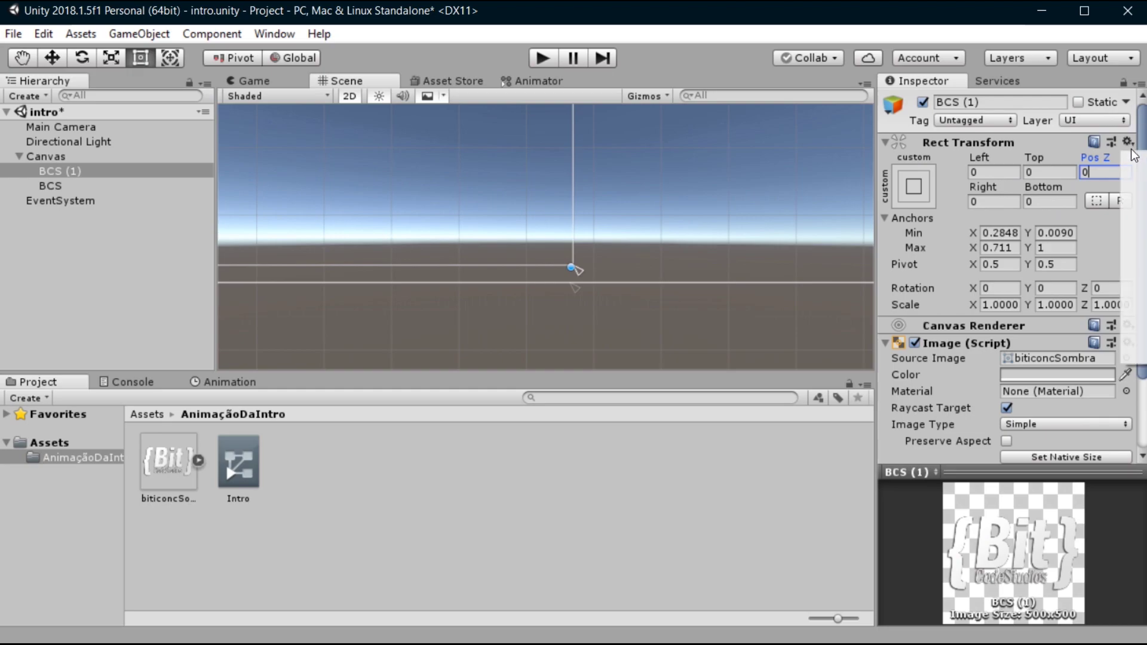
click(1138, 252)
click(67, 184)
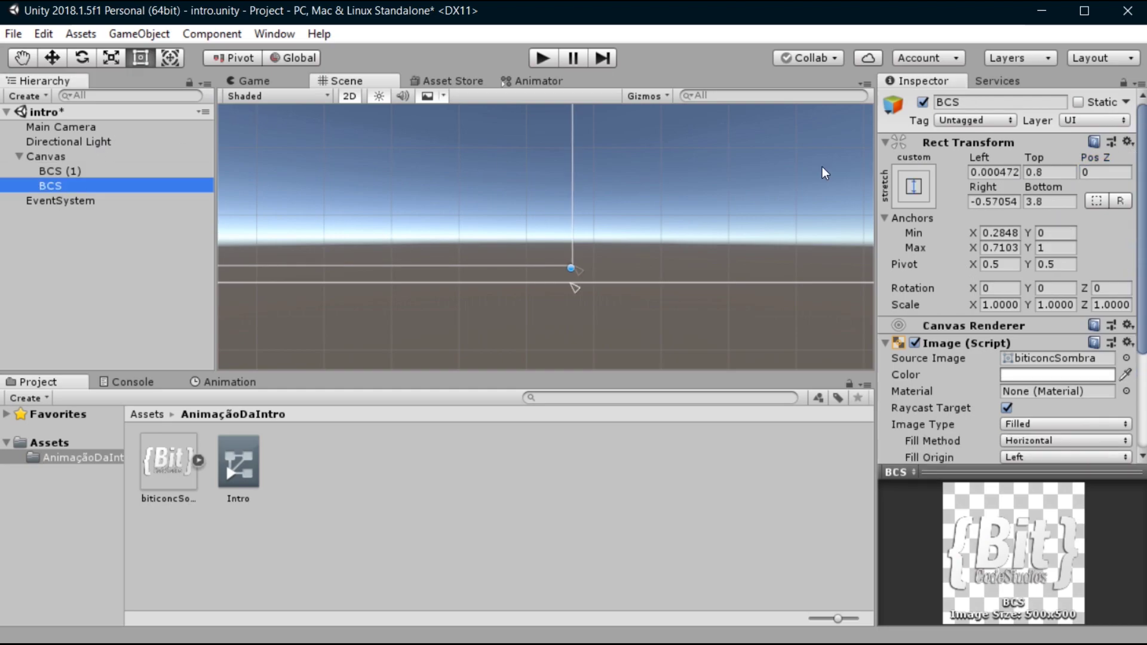
click(1127, 141)
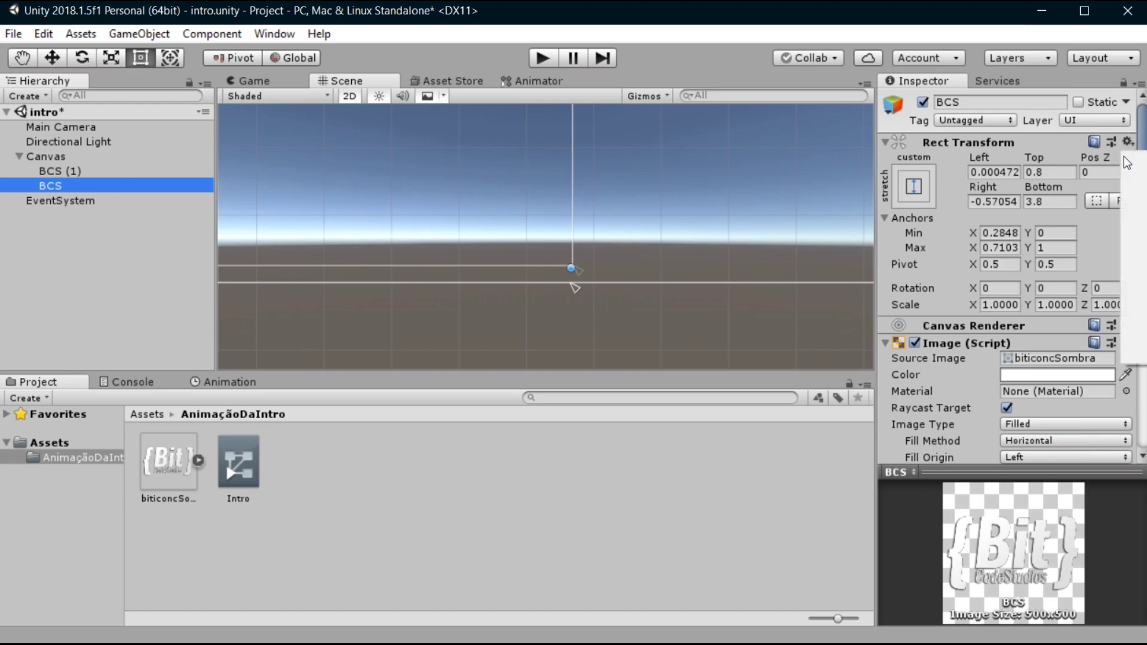
click(1138, 288)
Check both logos in the Game view and select the Canvas.
scroll(526, 256, down, 2)
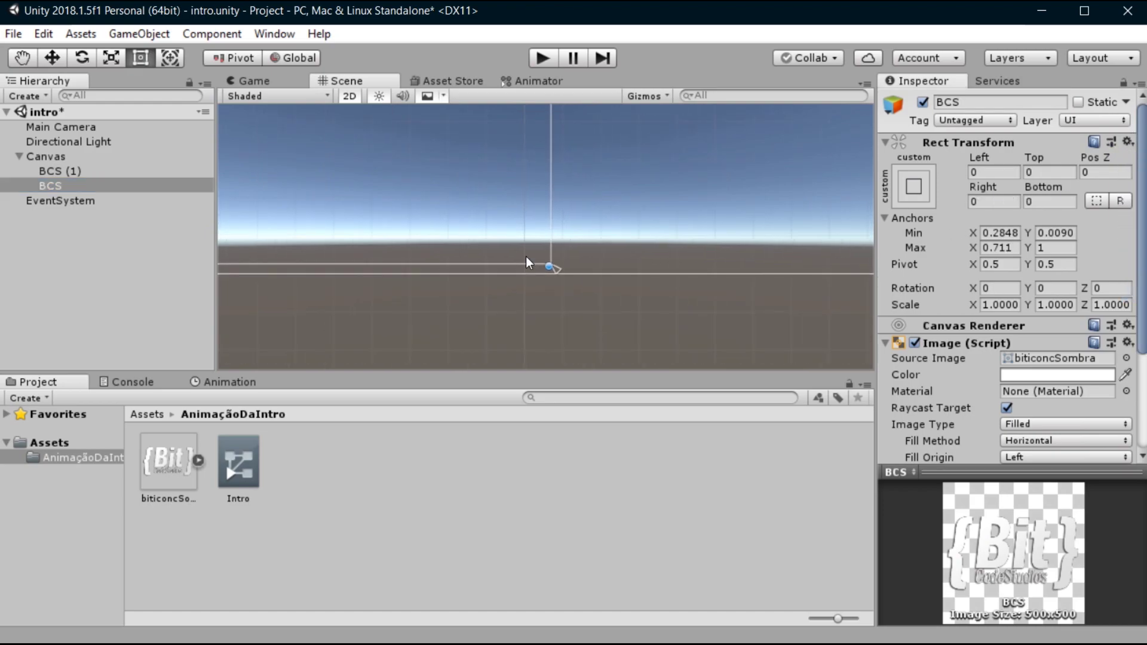
scroll(389, 210, up, 5)
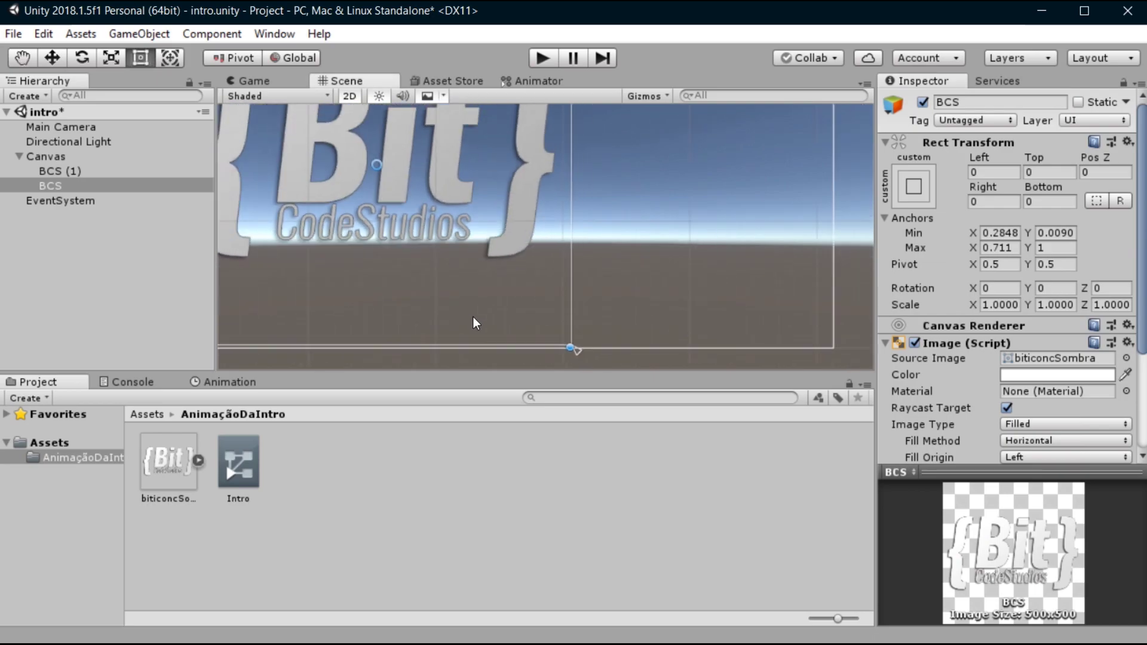
click(254, 81)
click(340, 81)
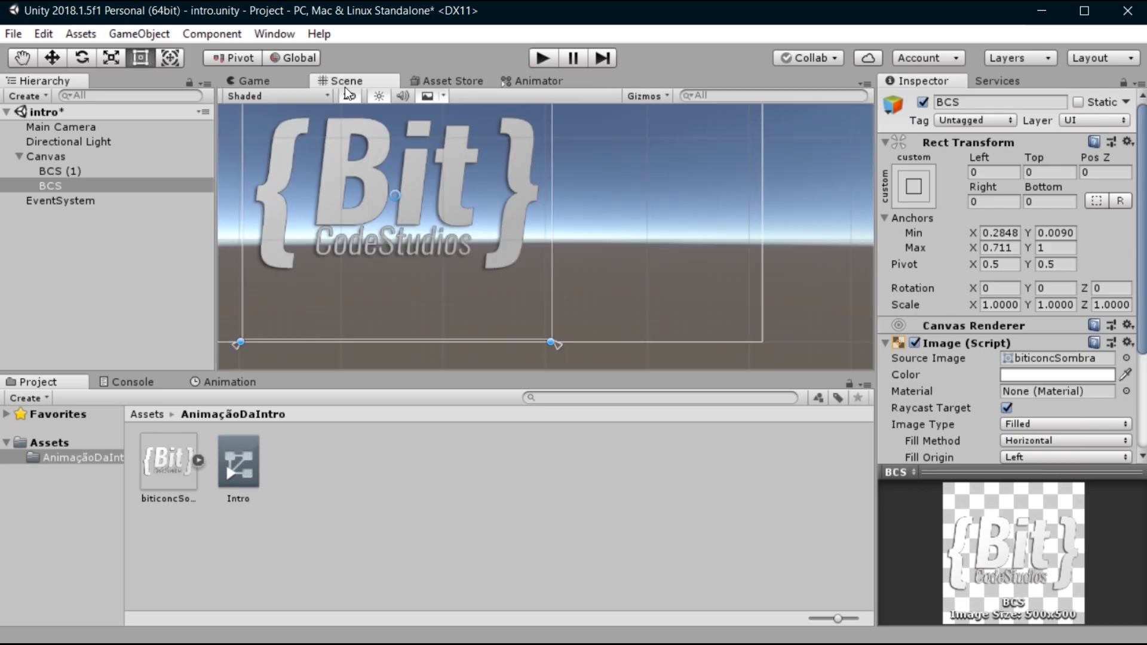
click(98, 172)
click(100, 155)
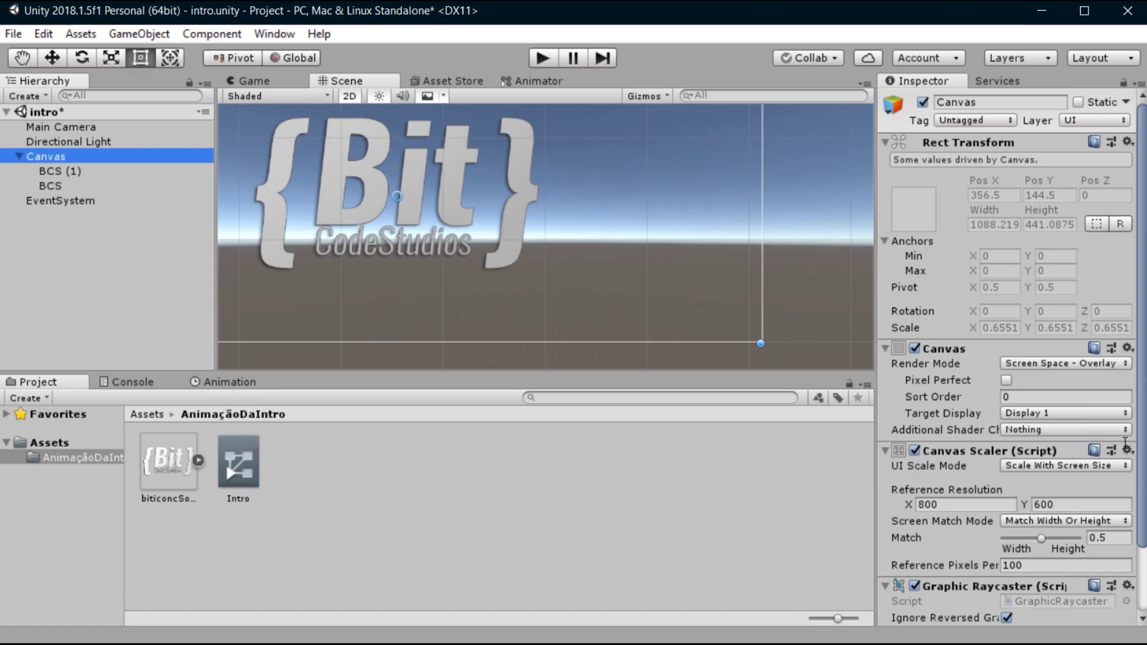
Add an Animator component to the Canvas with the Intro controller assigned.
scroll(963, 611, down, 3)
click(963, 603)
text(anb)
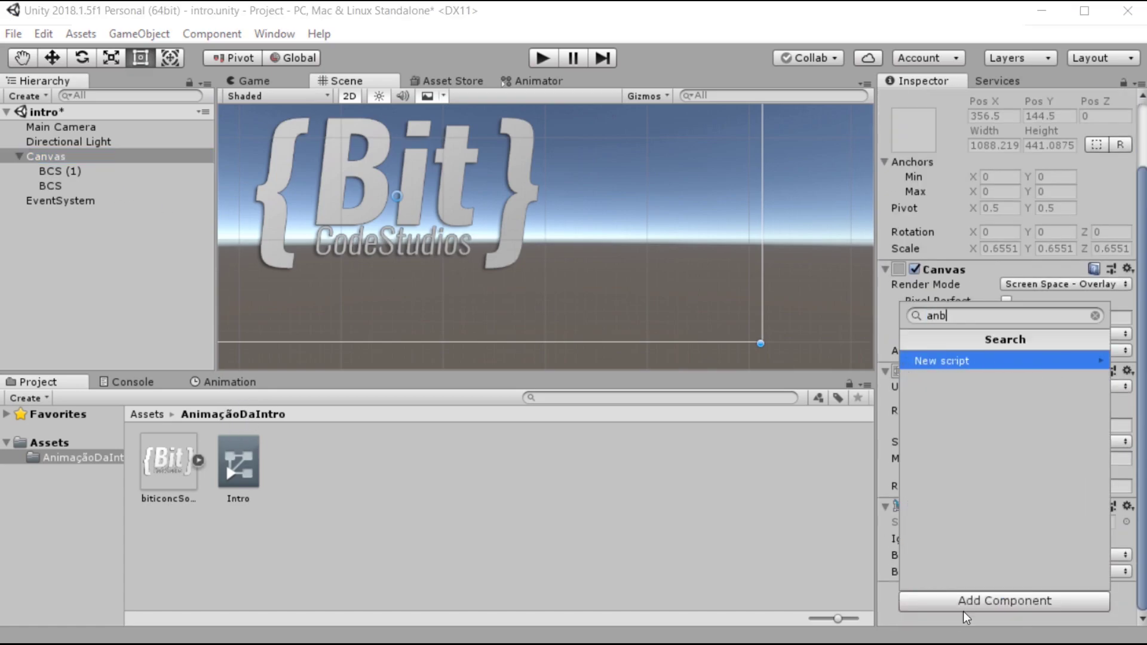
key(BackSpace)
text(imat)
key(Return)
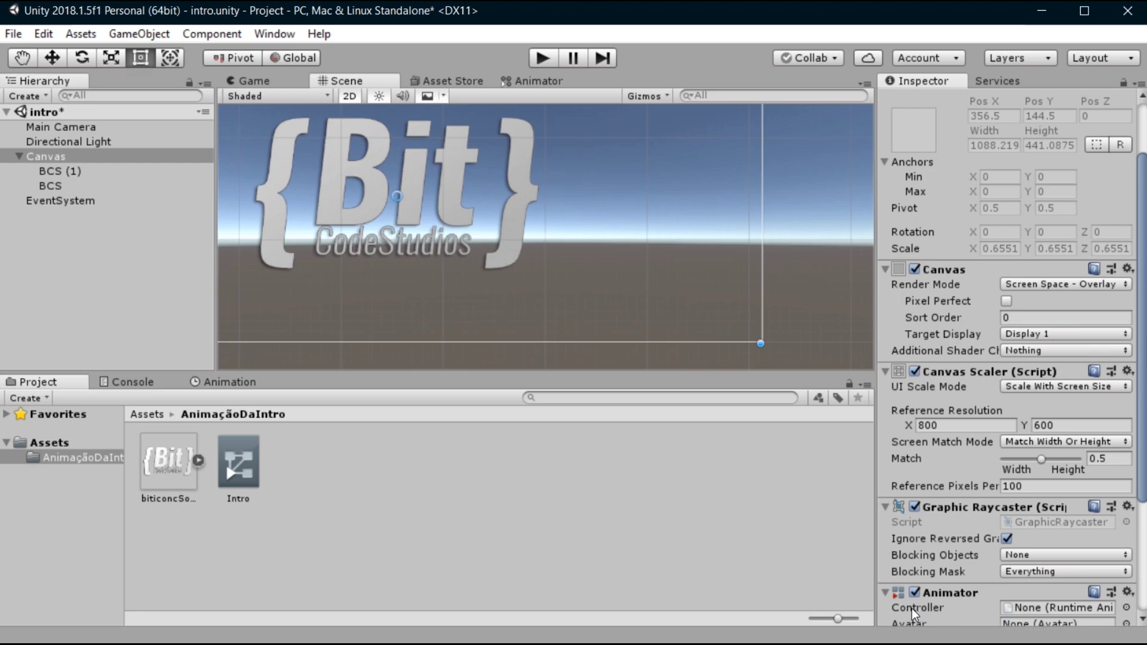
drag(238, 463, 1045, 604)
Create a new animation clip saved as entry in the Animation window.
click(246, 385)
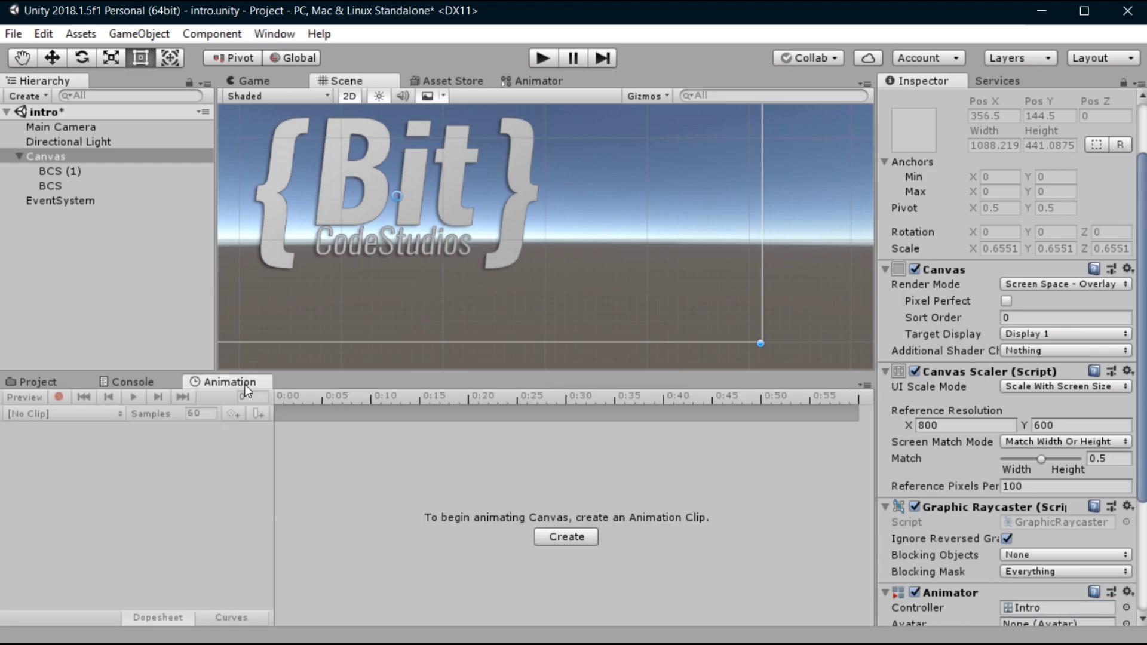
click(263, 34)
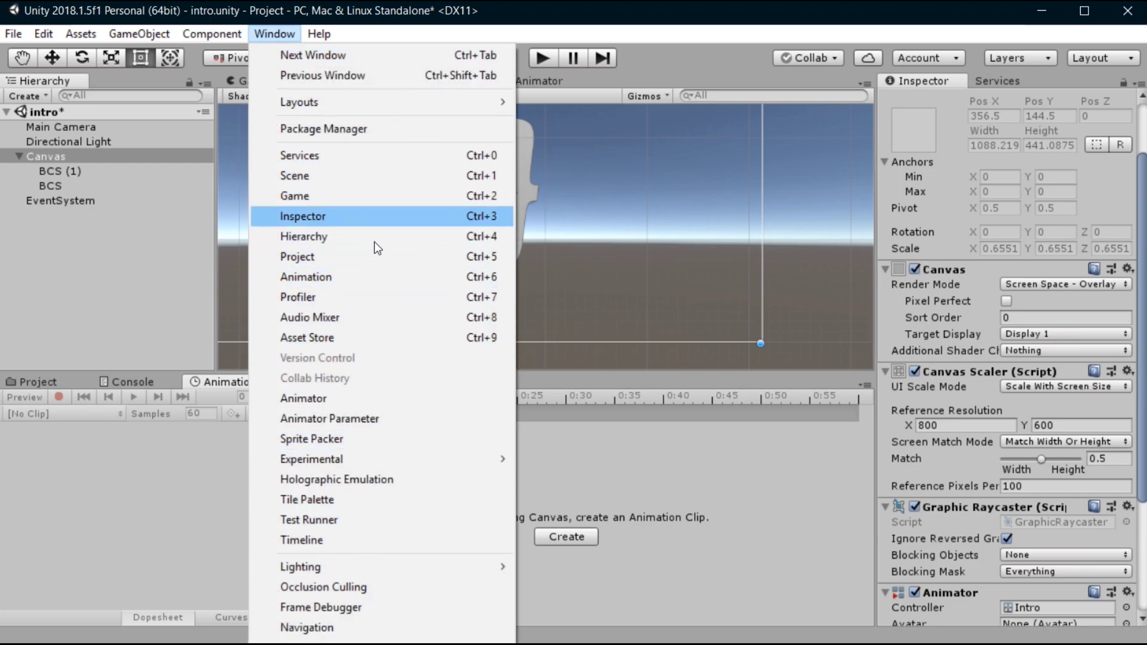
click(494, 281)
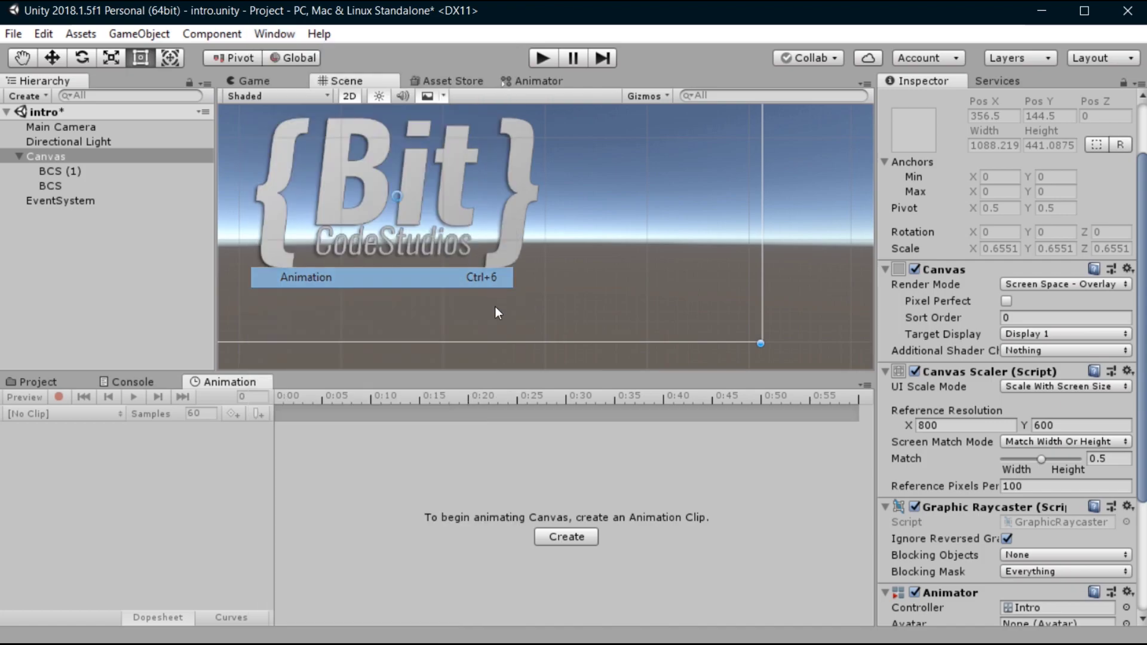
click(565, 538)
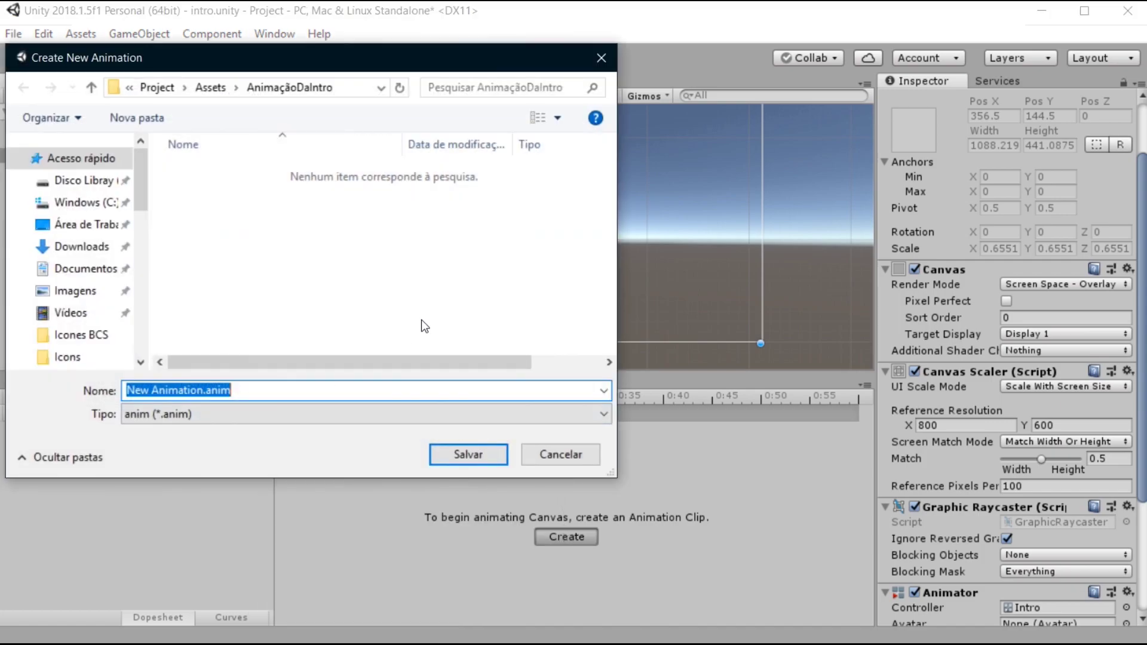
text(entry)
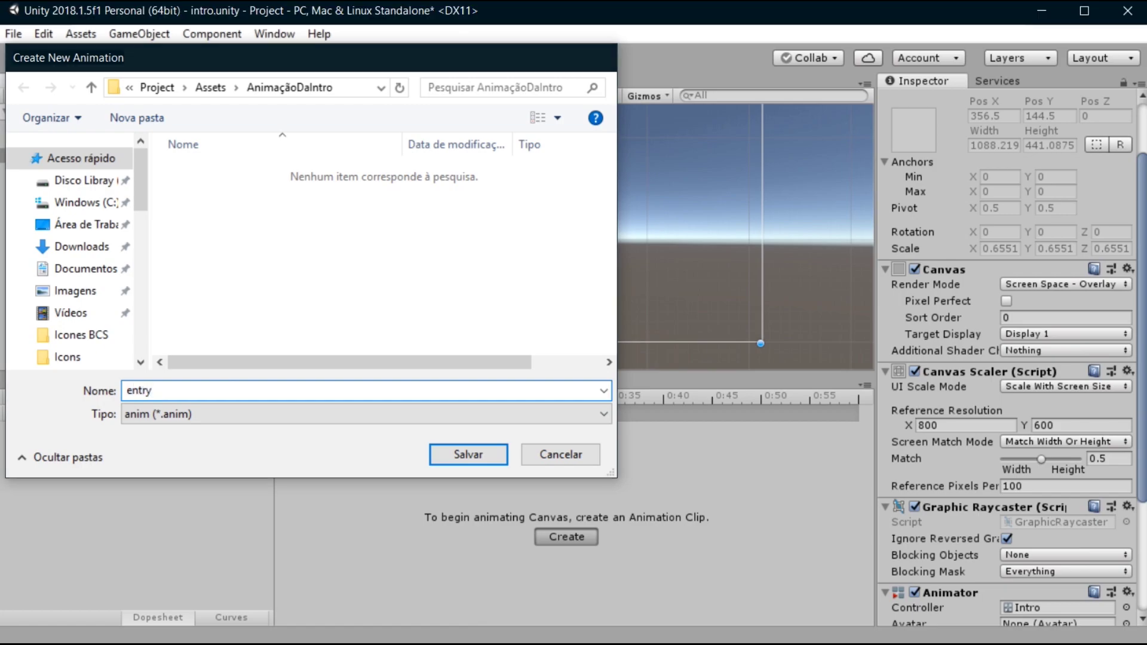
key(Return)
With recording on, key both BCS and BCS (1) fully transparent at frame 0.
key(f)
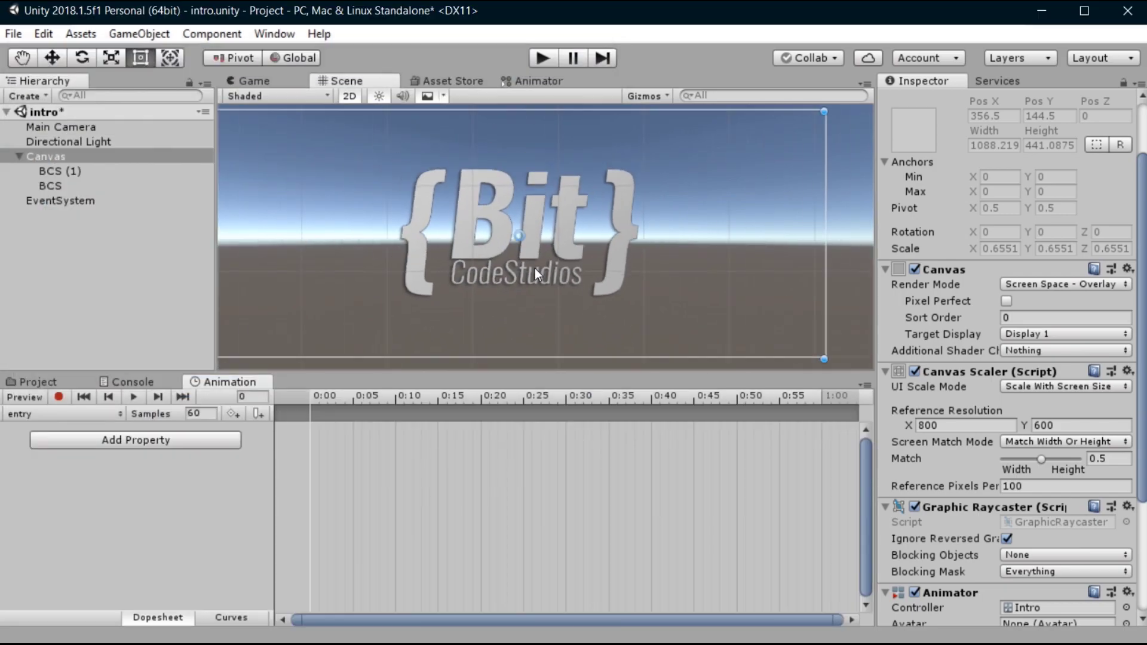
click(57, 398)
click(65, 186)
shift+click(66, 169)
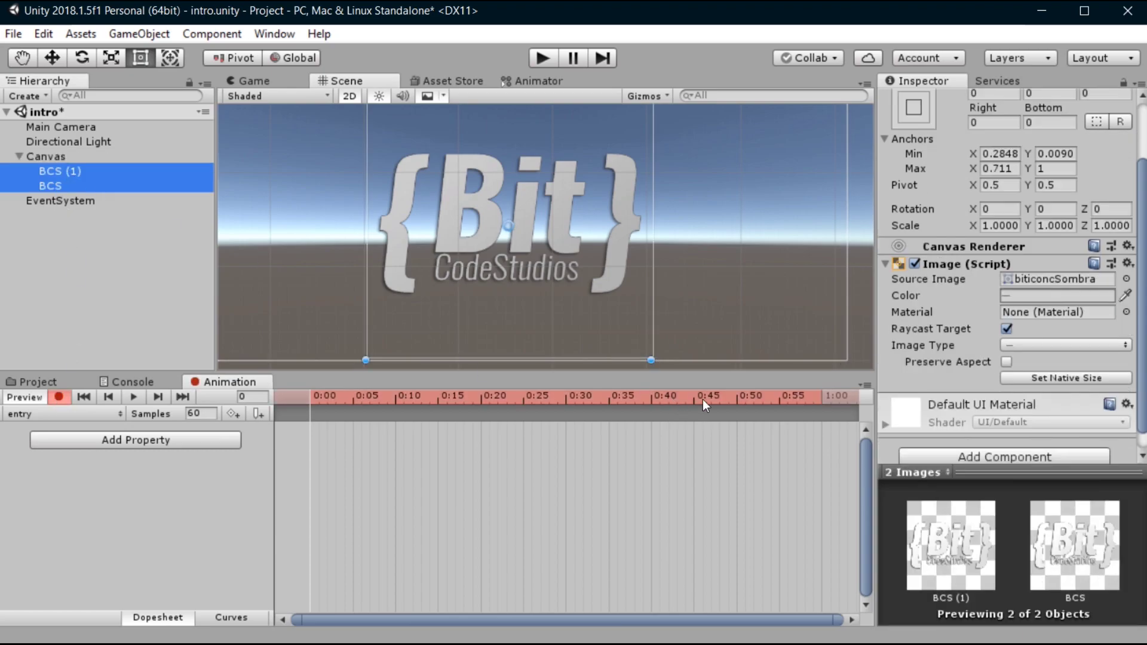
click(56, 398)
click(60, 397)
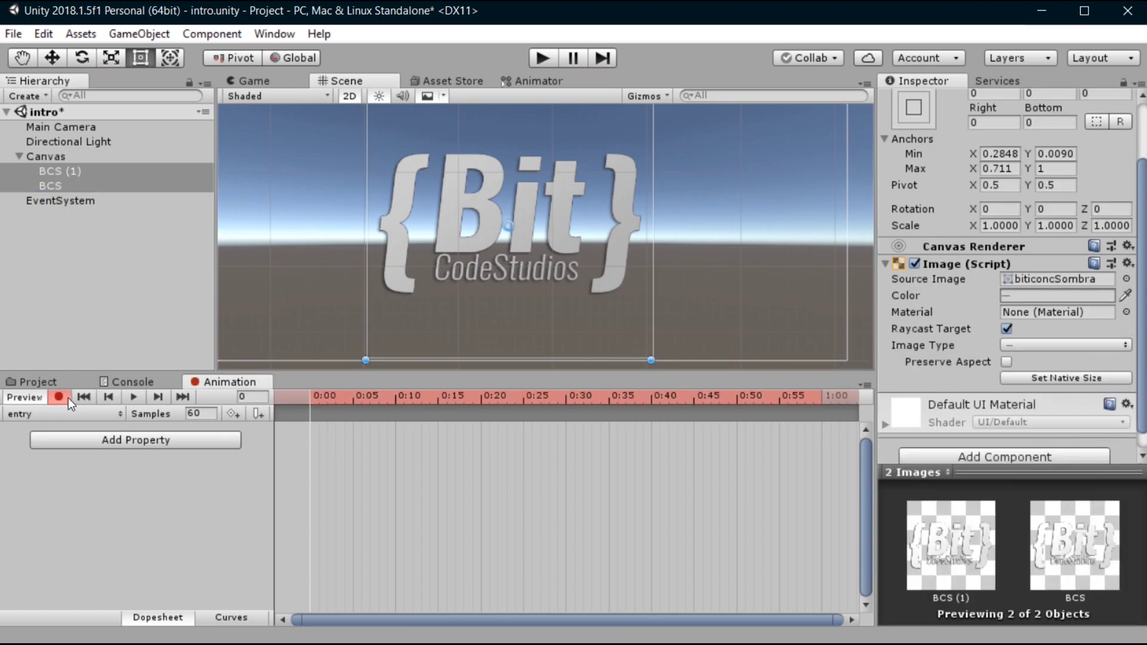
click(1038, 296)
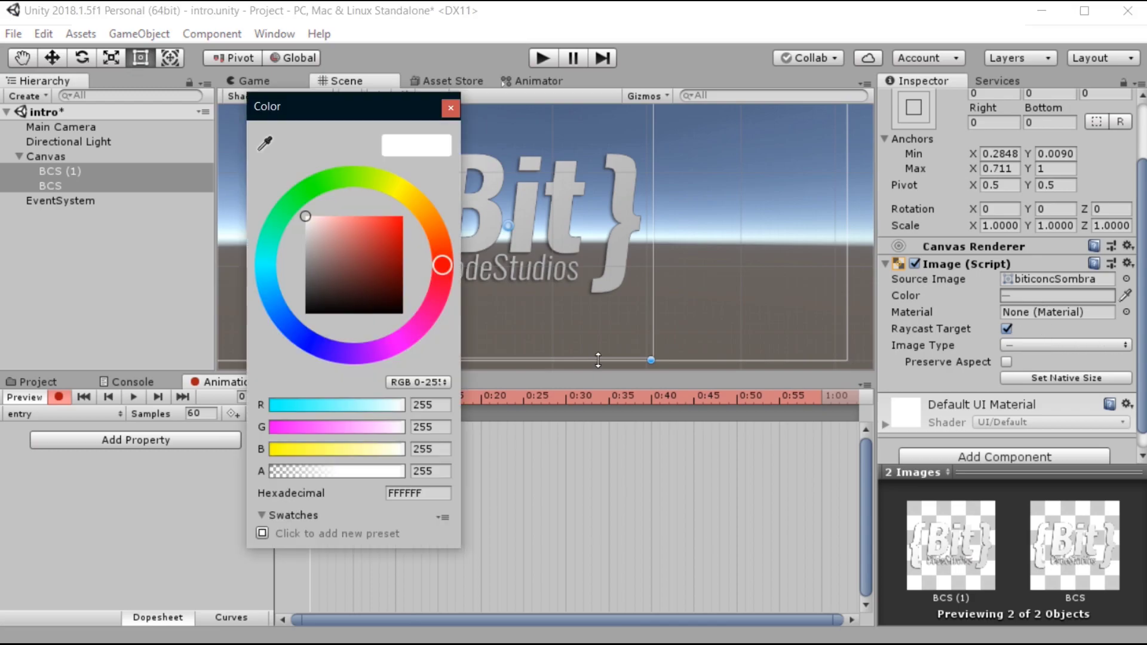
drag(382, 473, 239, 471)
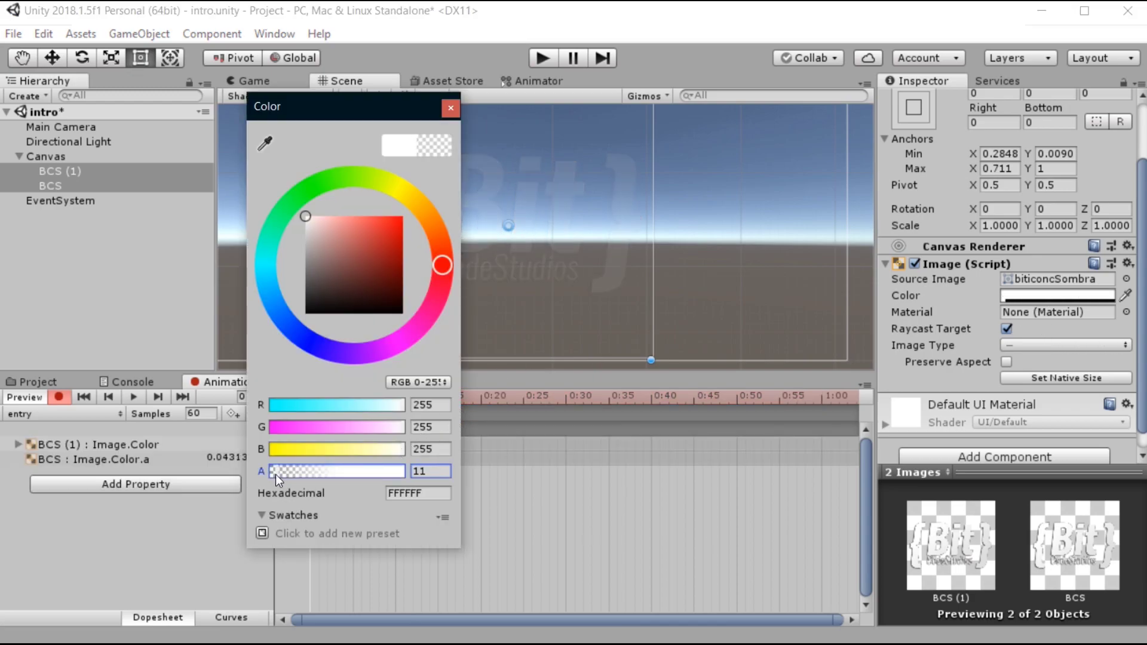
click(352, 143)
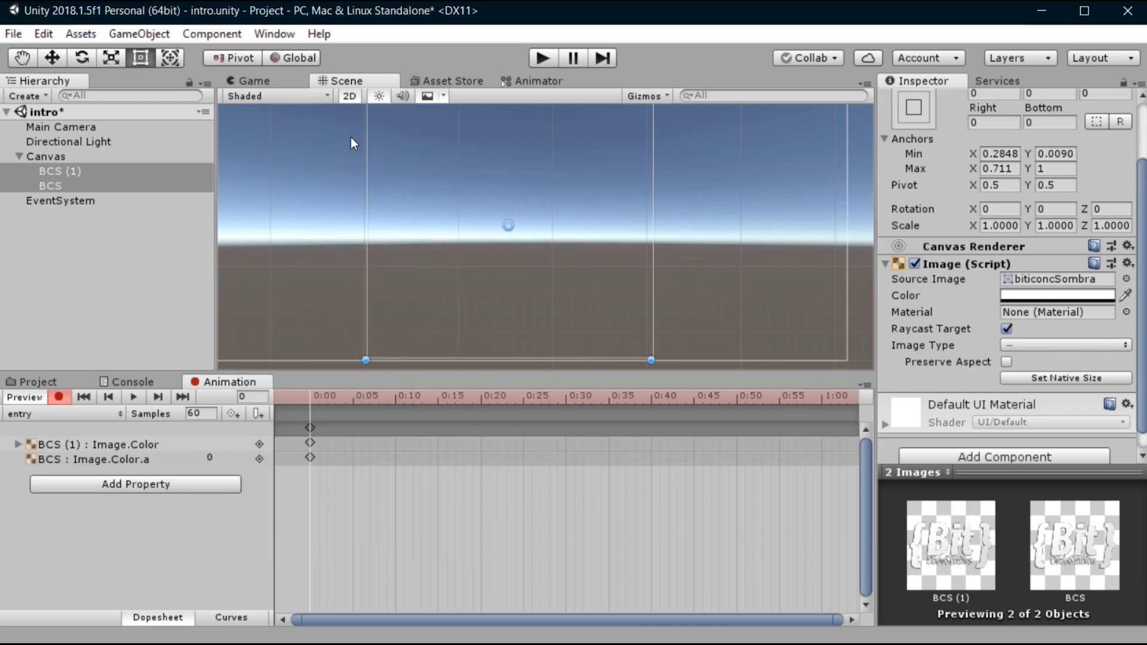
Key both logo images fully opaque at 0:30.
drag(464, 396, 568, 398)
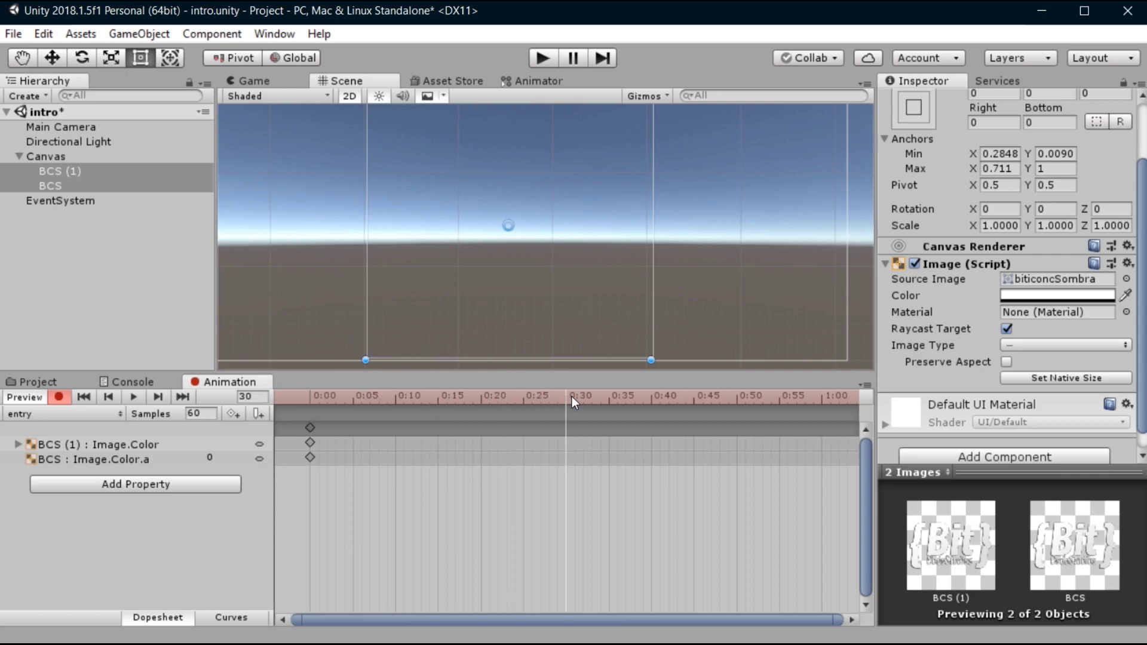
click(1057, 296)
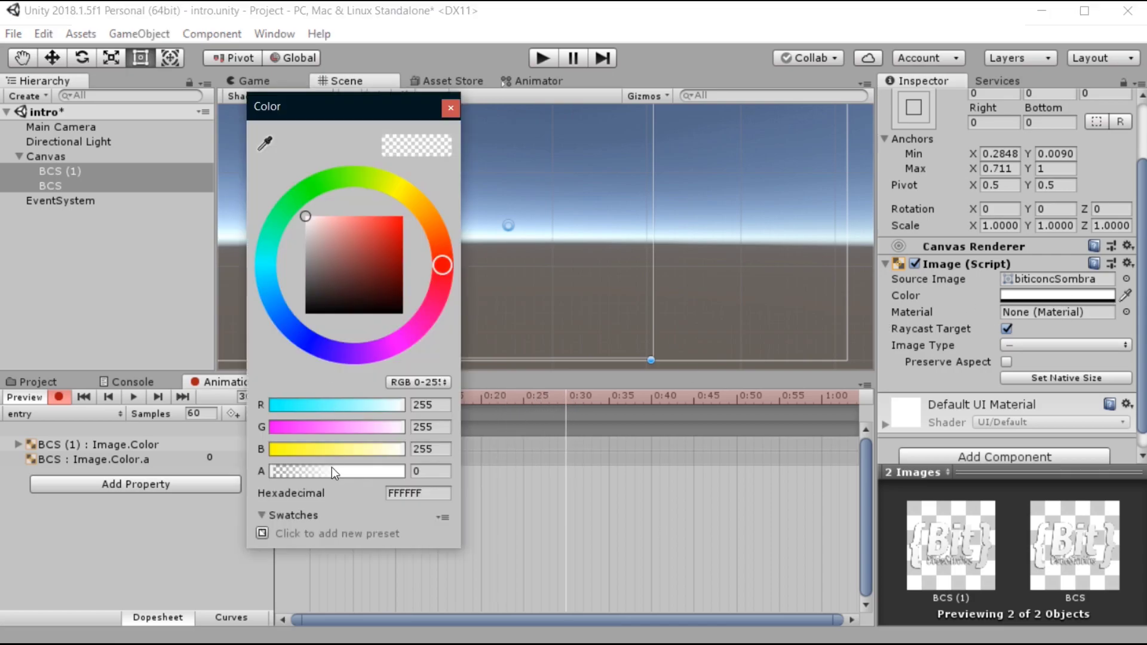
drag(332, 471, 404, 472)
key(Escape)
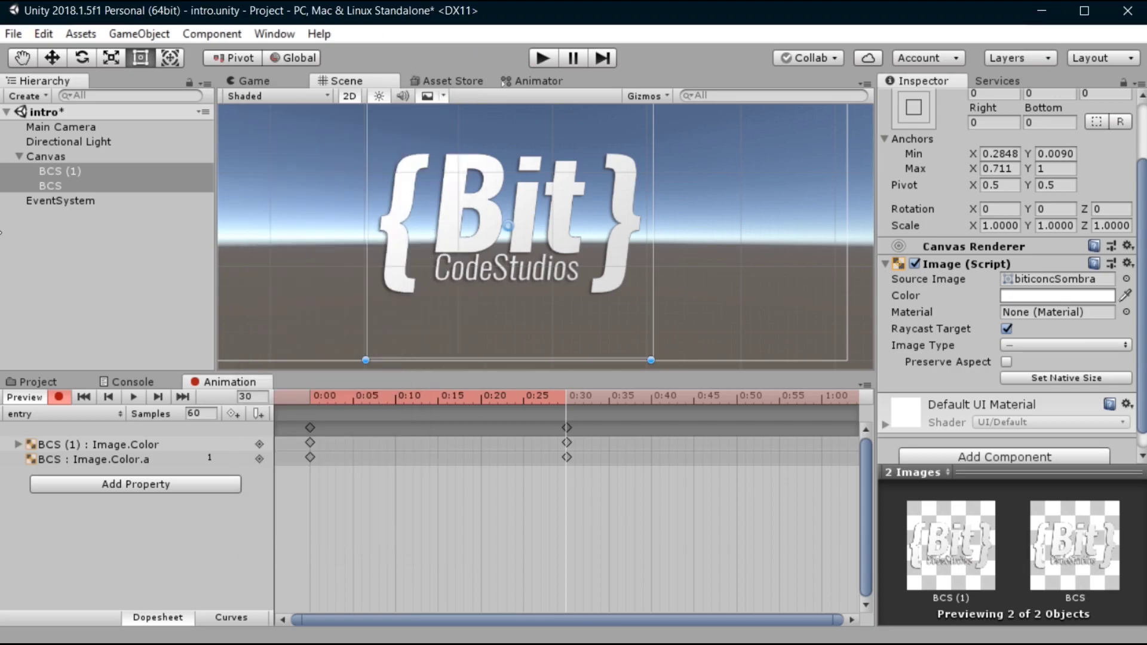
Select BCS alone and key its Fill Amount at 0.
click(85, 184)
click(96, 170)
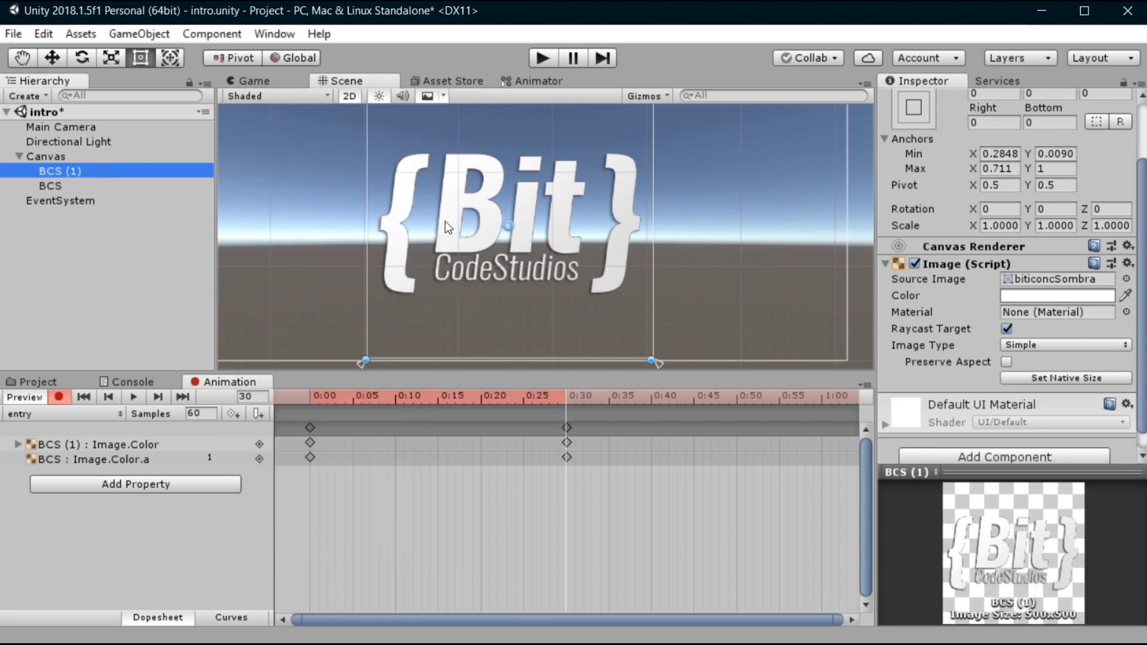
click(105, 186)
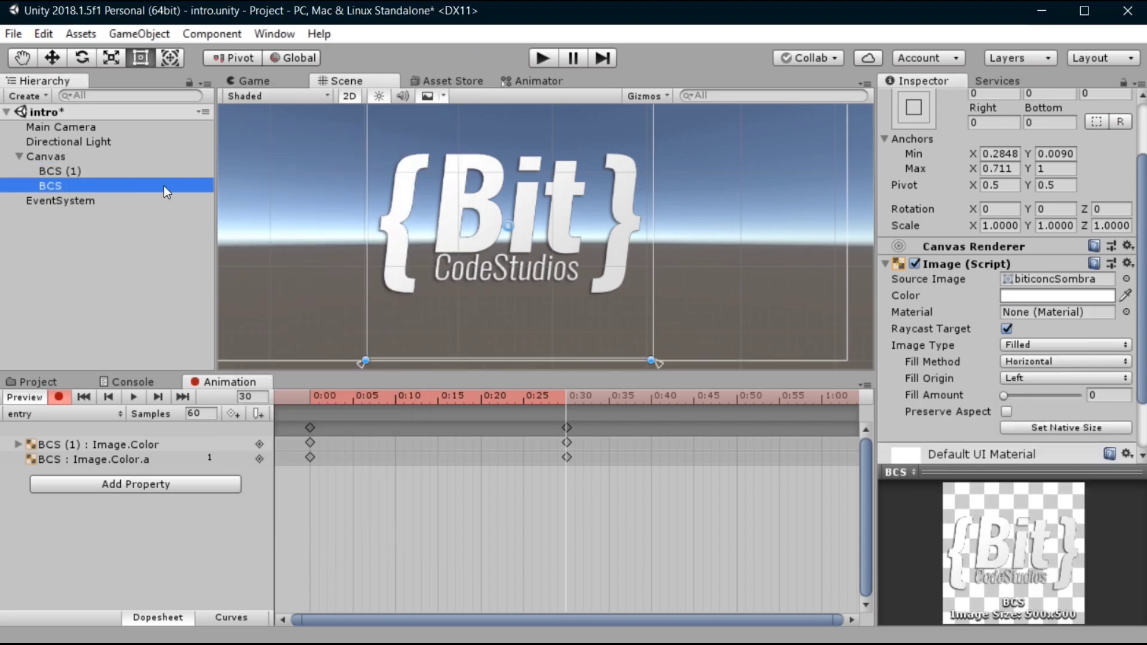
drag(1016, 396, 973, 394)
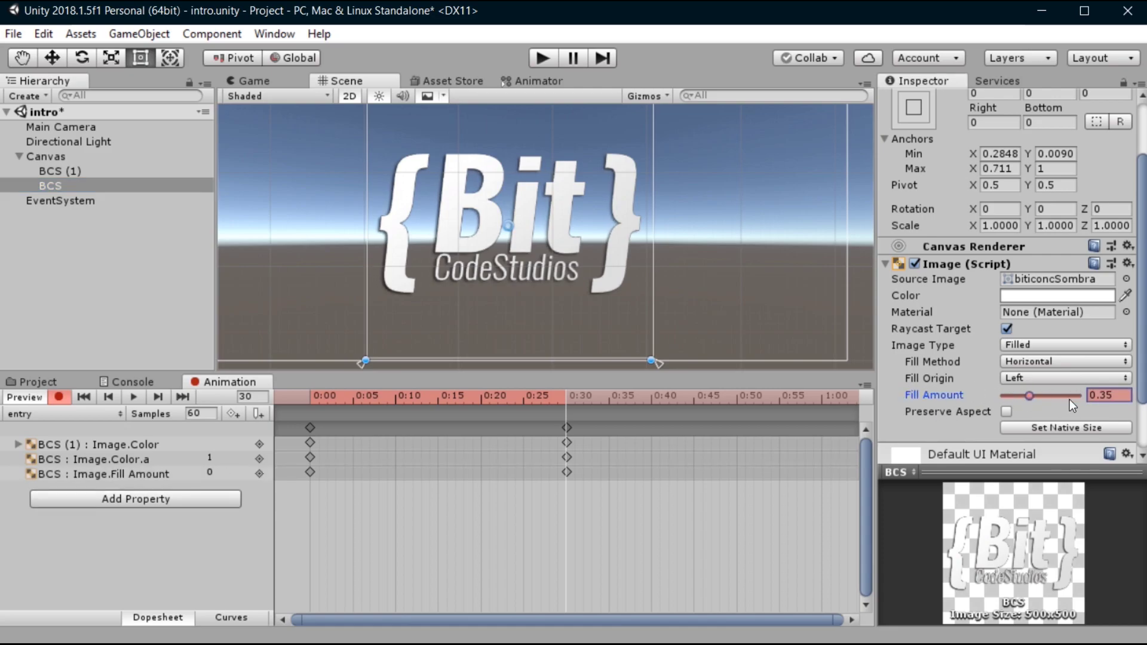
Try BCS's fill amount in the Game view, leaving it at 0.
click(263, 83)
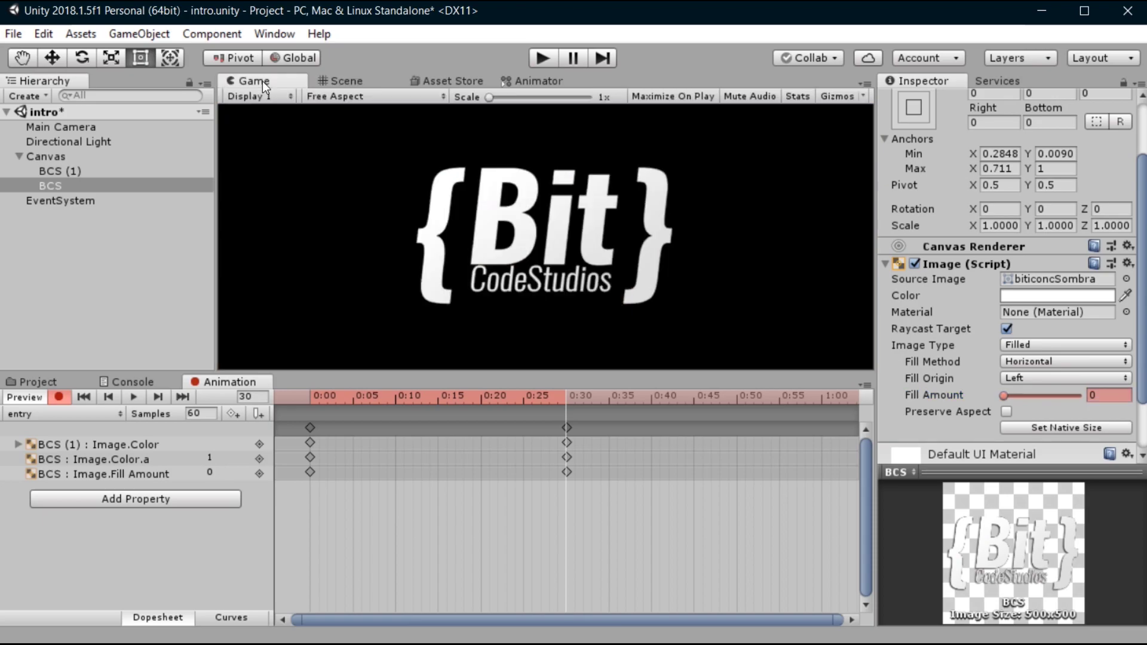
drag(1053, 398, 1055, 395)
click(1001, 389)
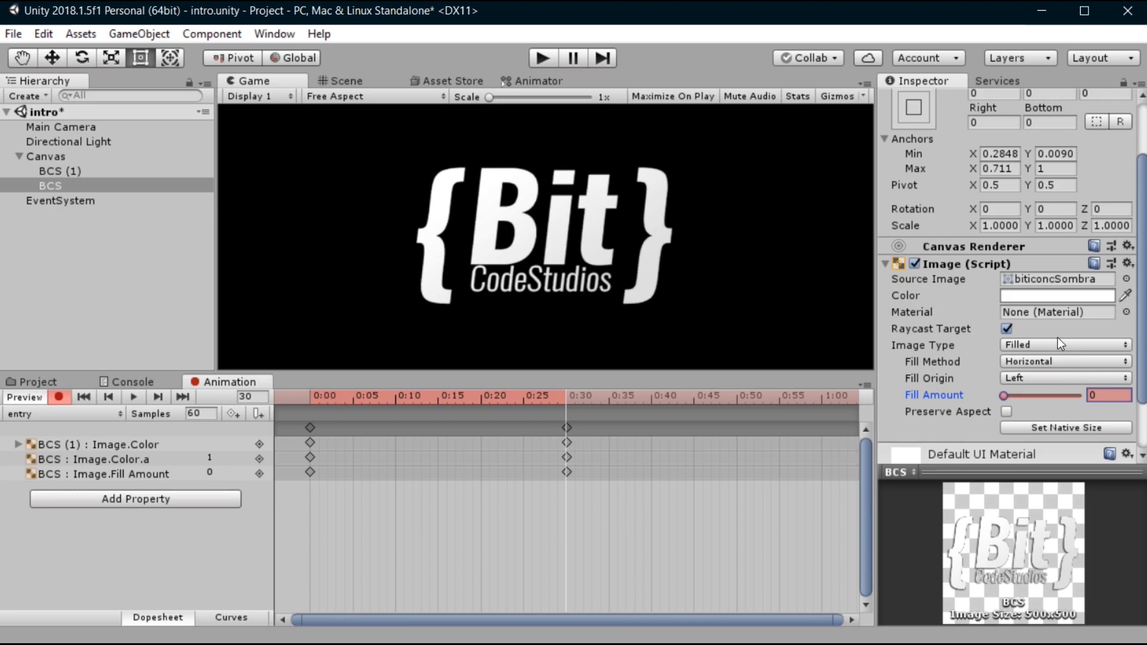
click(1037, 299)
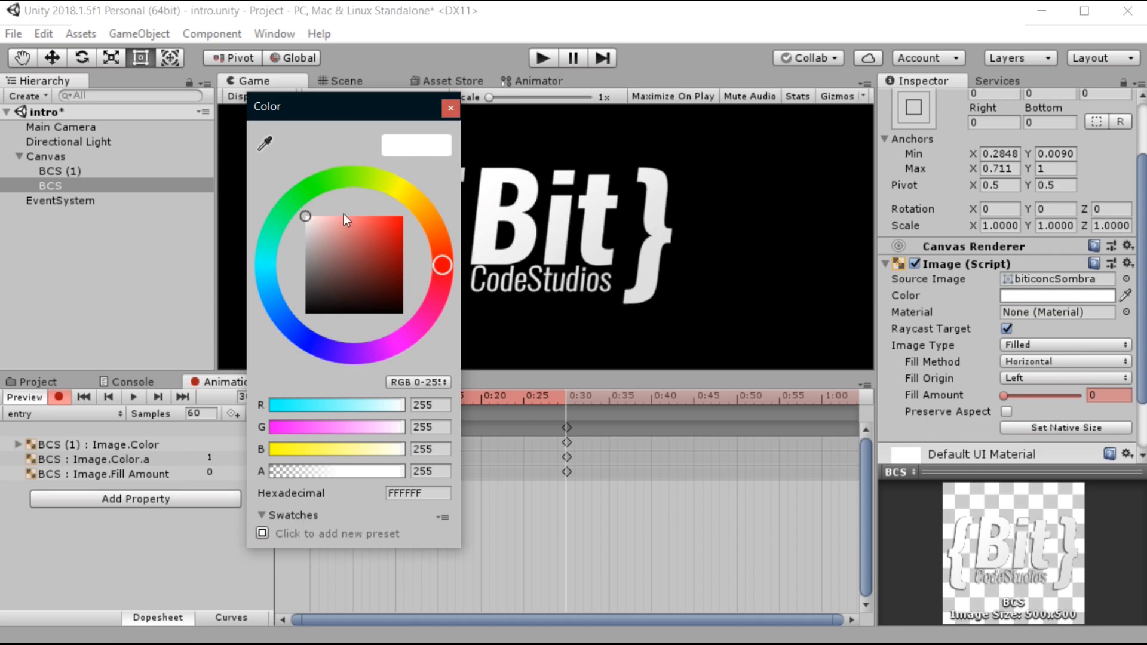
click(443, 118)
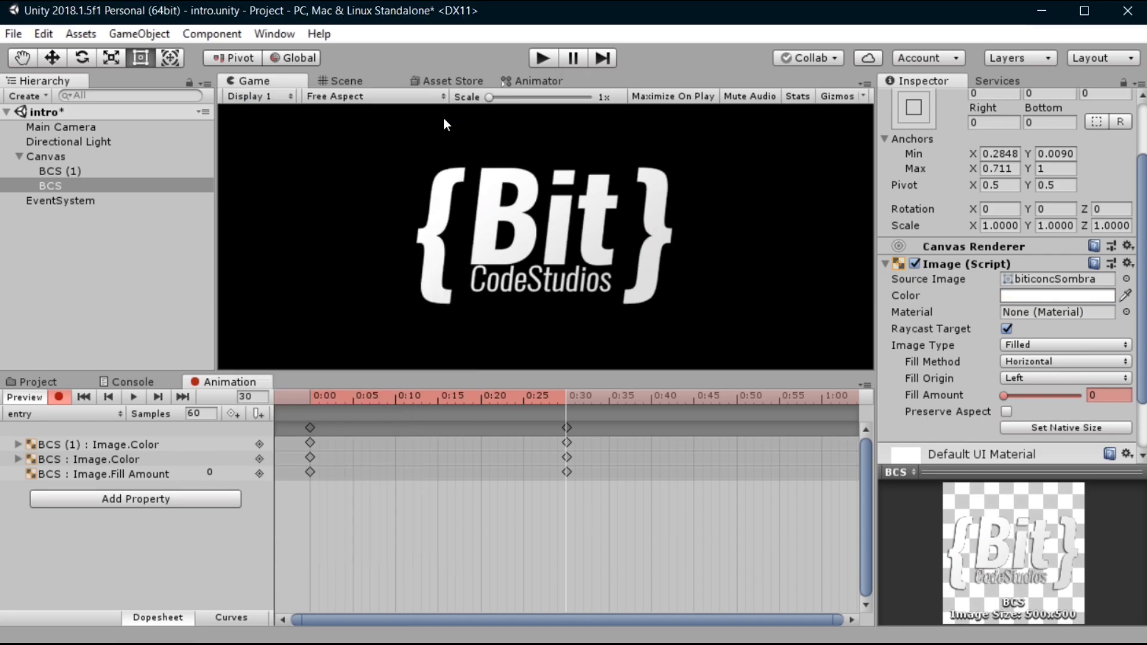
Darken the BCS (1) logo copy's colour to grey.
click(130, 172)
click(1058, 295)
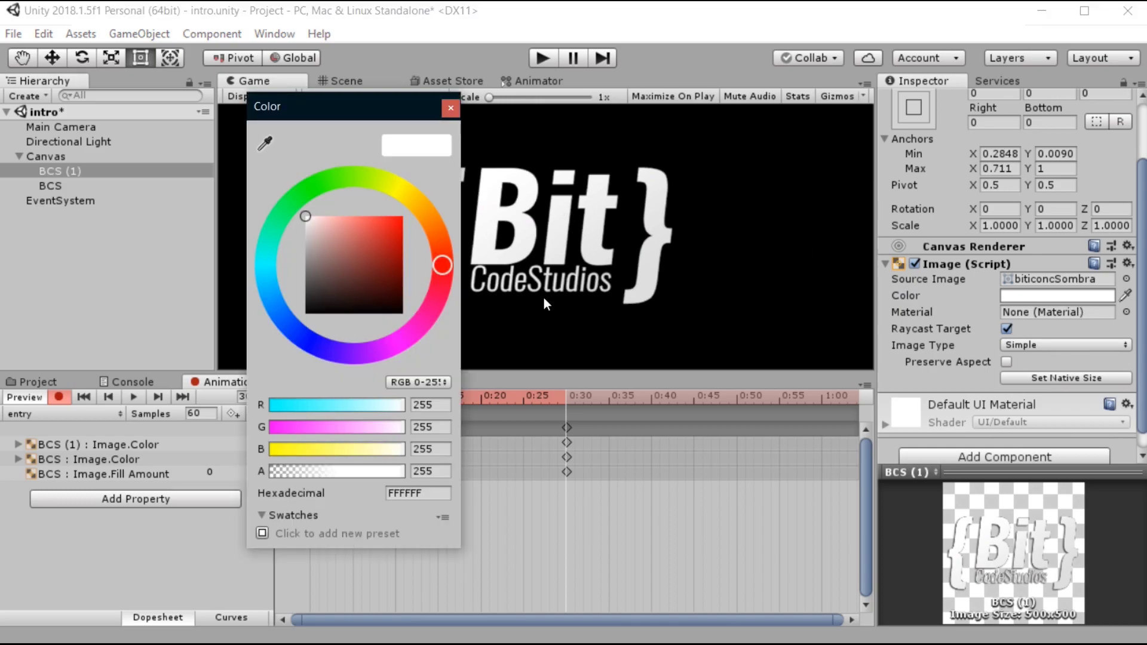
drag(314, 232, 297, 235)
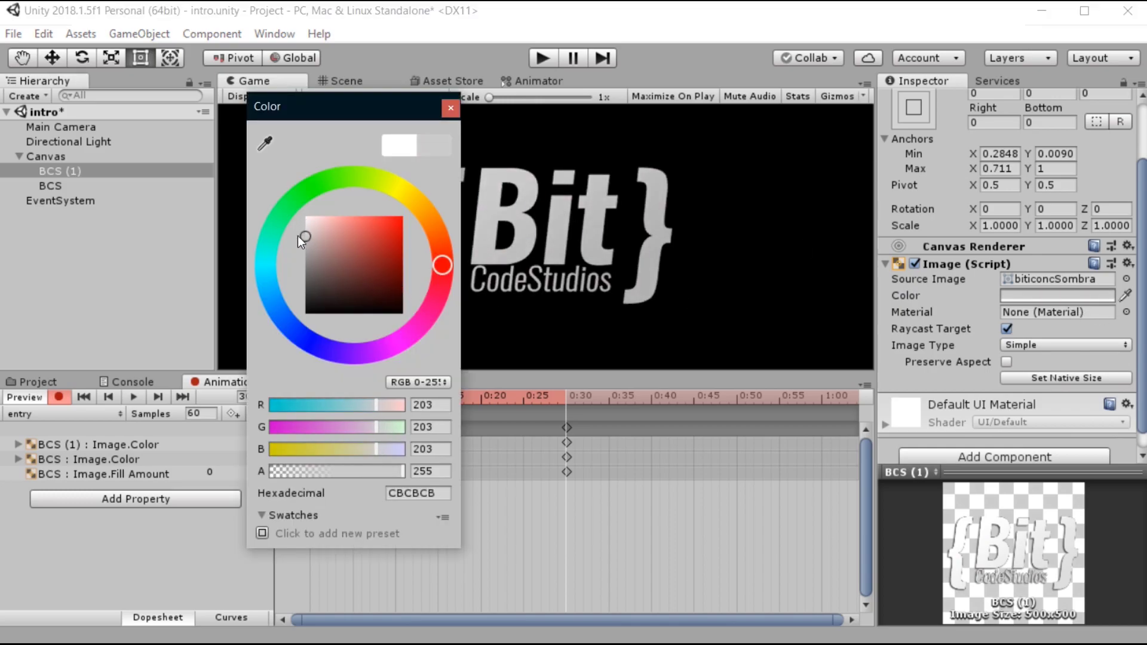
click(317, 444)
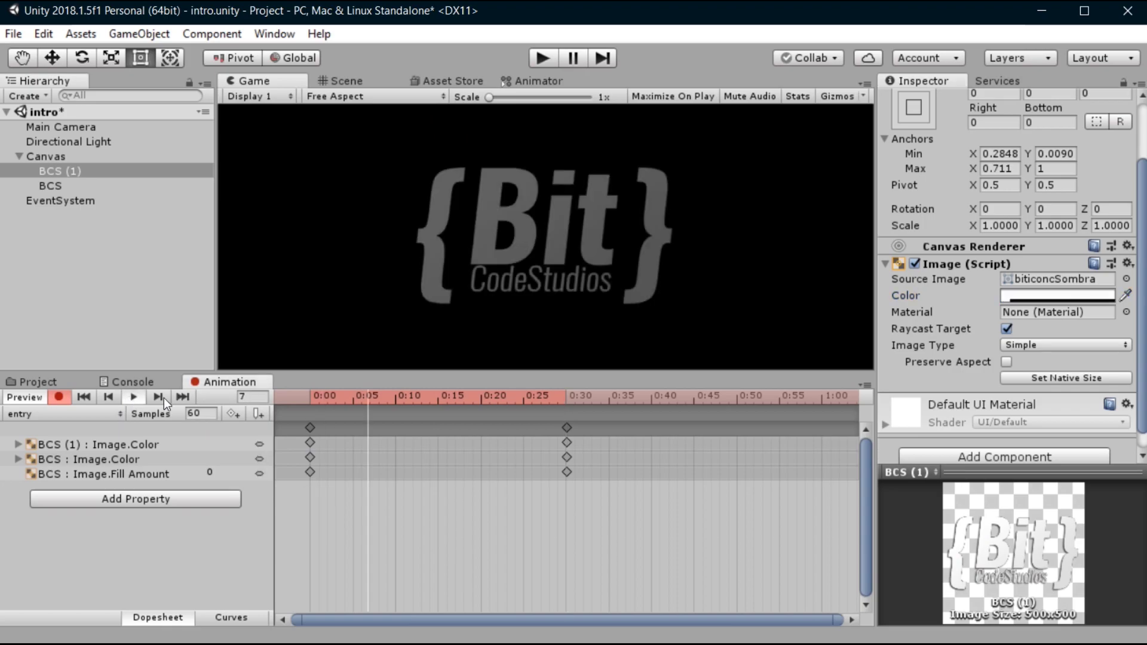
Key BCS's Fill Amount to 1 at the 1:00 mark.
click(524, 396)
drag(532, 389, 567, 390)
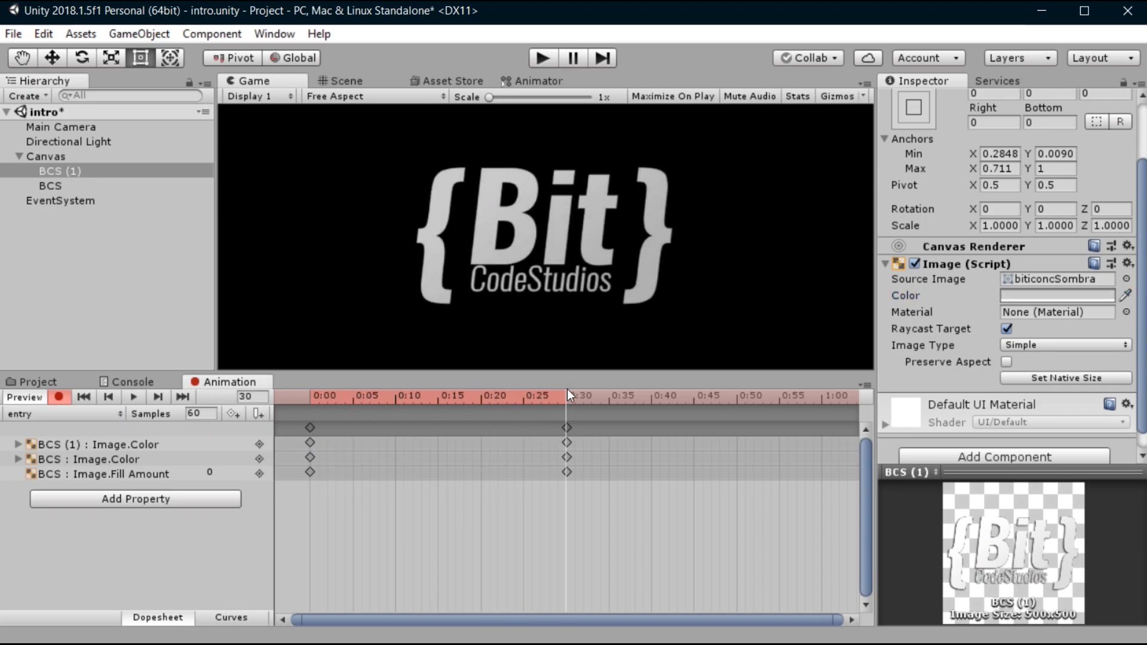
click(70, 184)
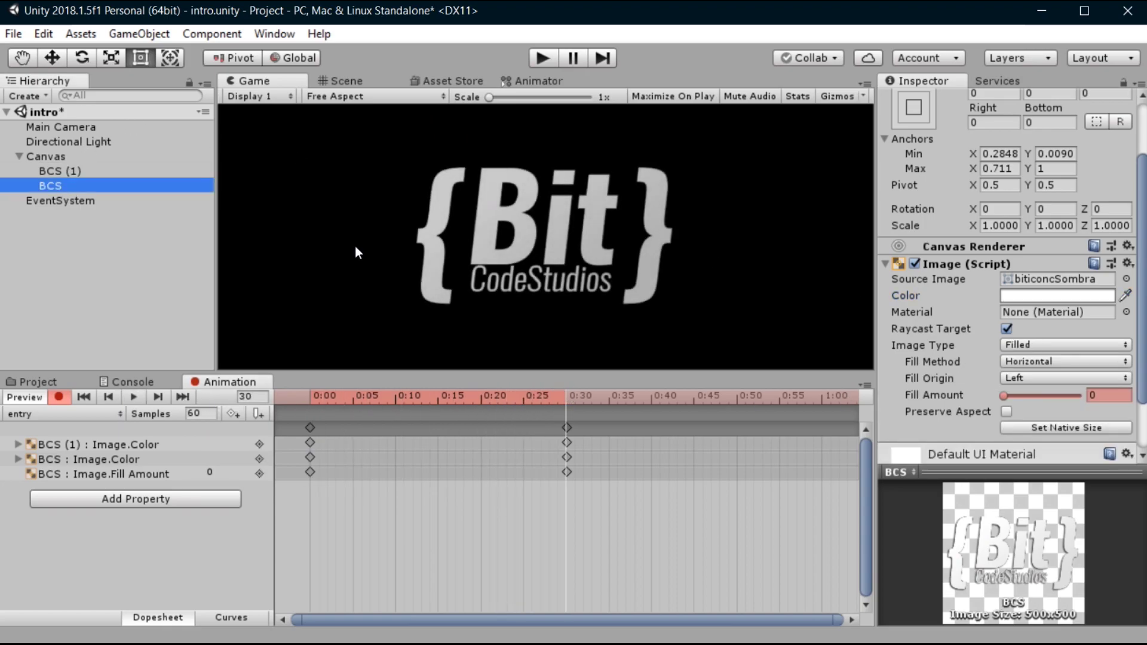
drag(597, 404, 819, 406)
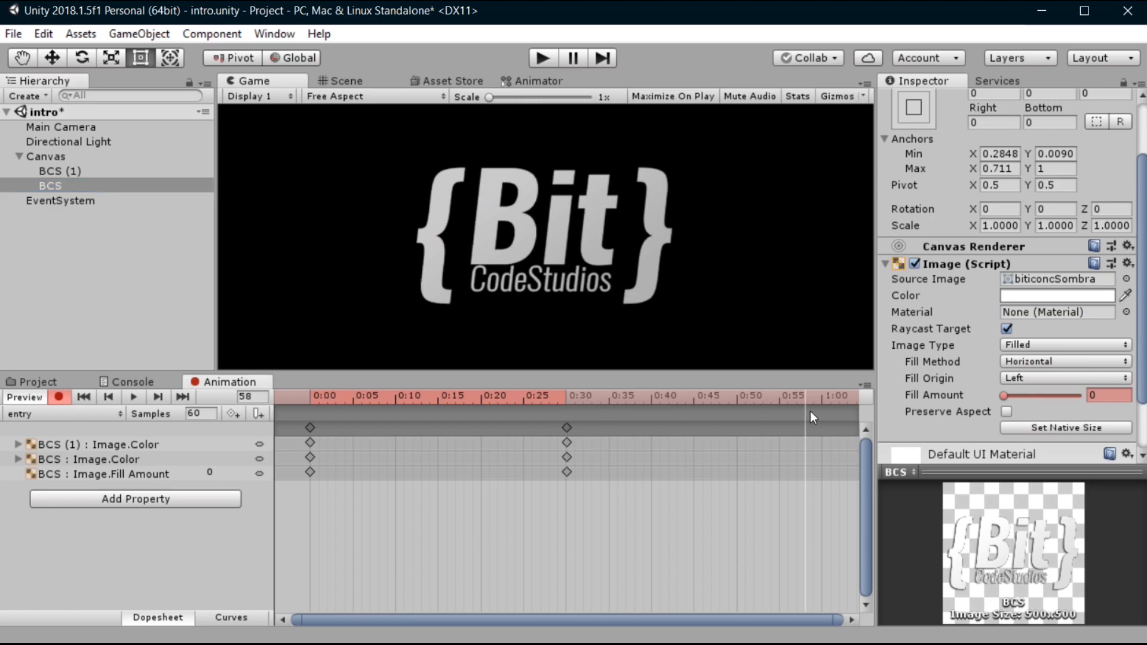
drag(1004, 396, 1091, 398)
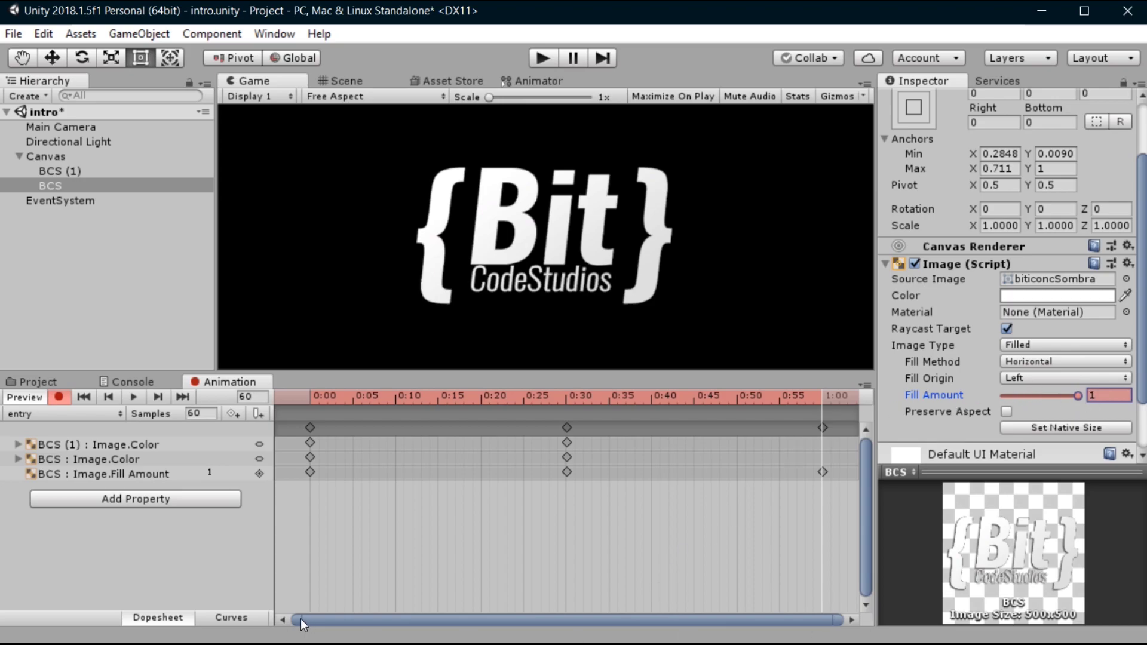
At frame 68, key BCS's Fill Origin to Right and Fill Amount back to 0.
drag(300, 618, 333, 621)
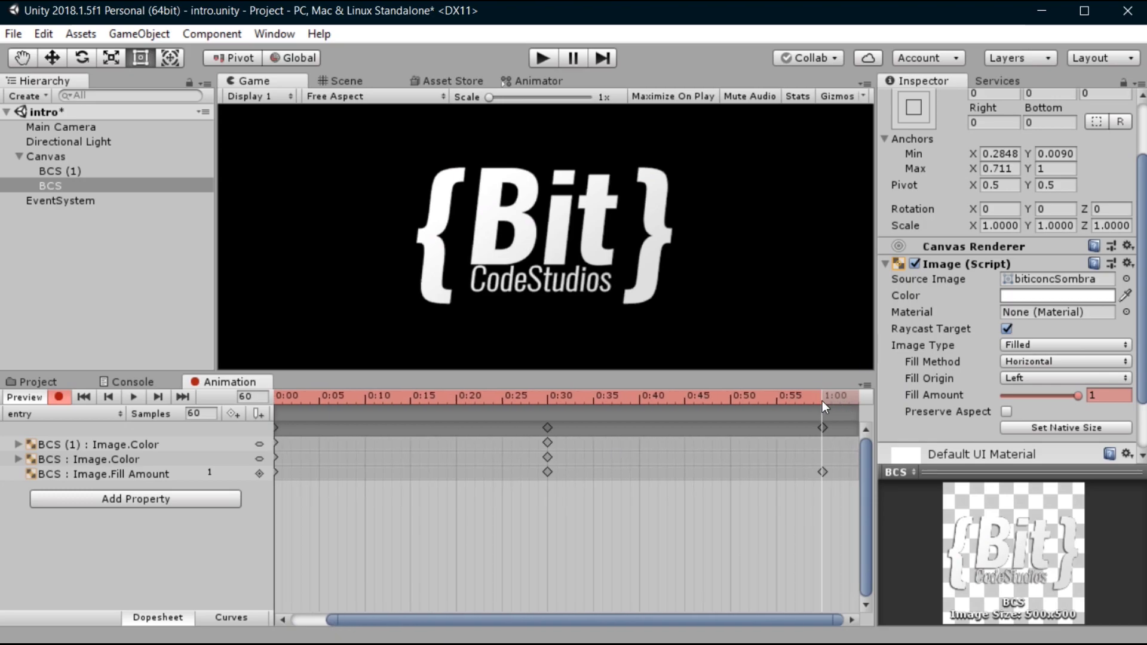
drag(833, 408, 902, 412)
click(1025, 379)
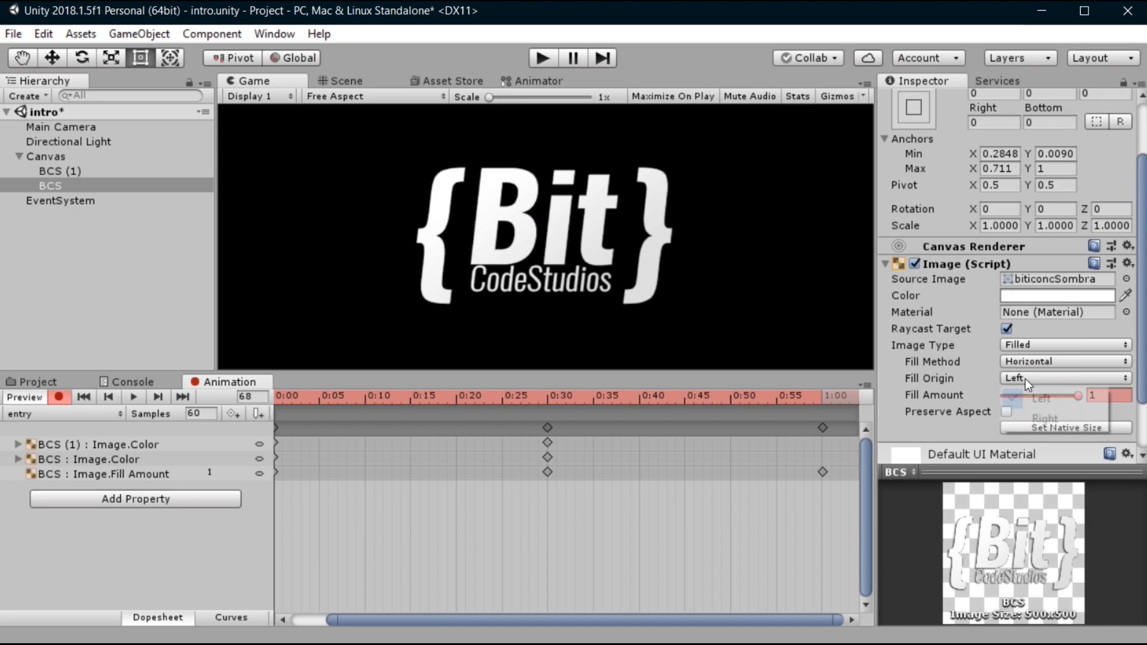
click(1039, 420)
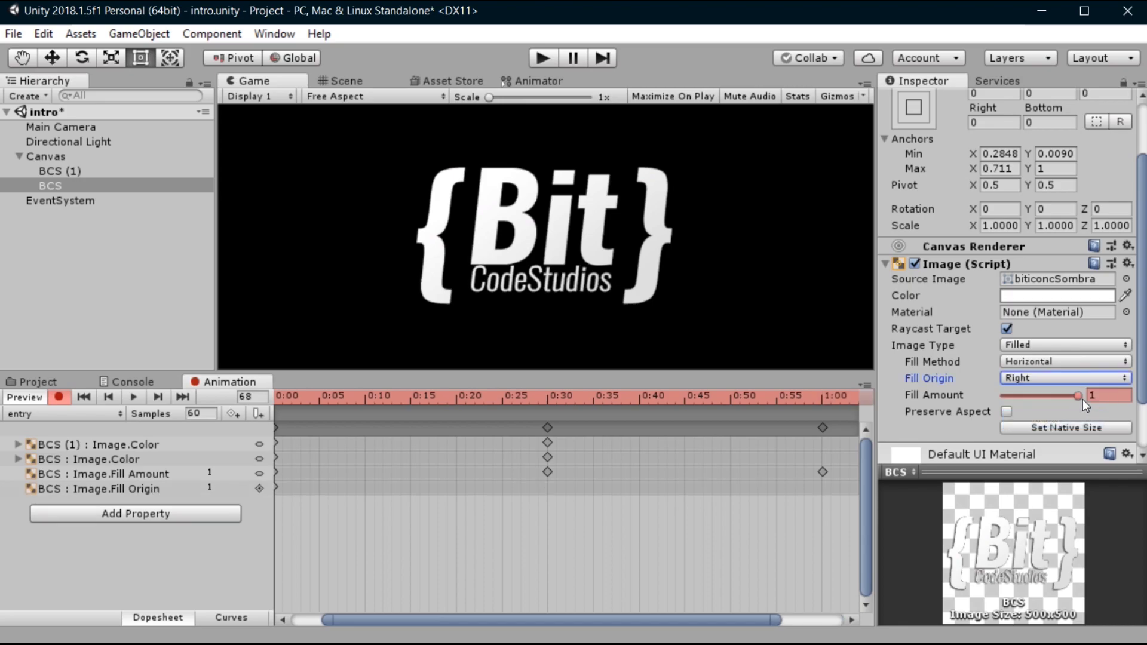
drag(1080, 394, 991, 395)
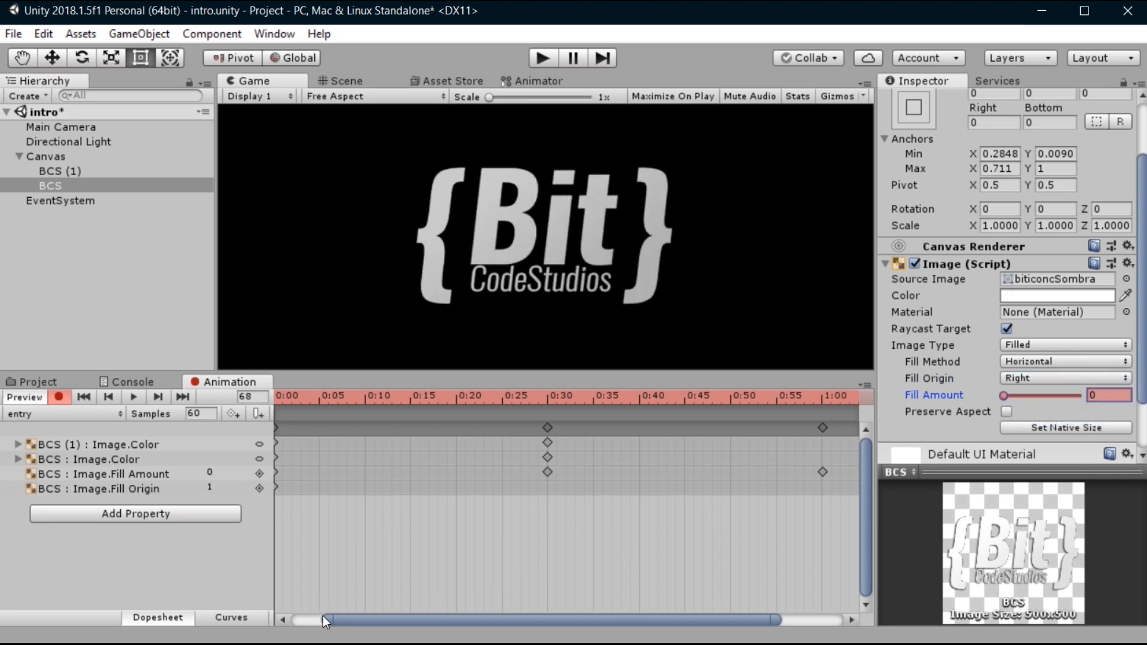
Delete the stray keyframes at 1:08 and scrub back to check the fill.
drag(776, 618, 841, 619)
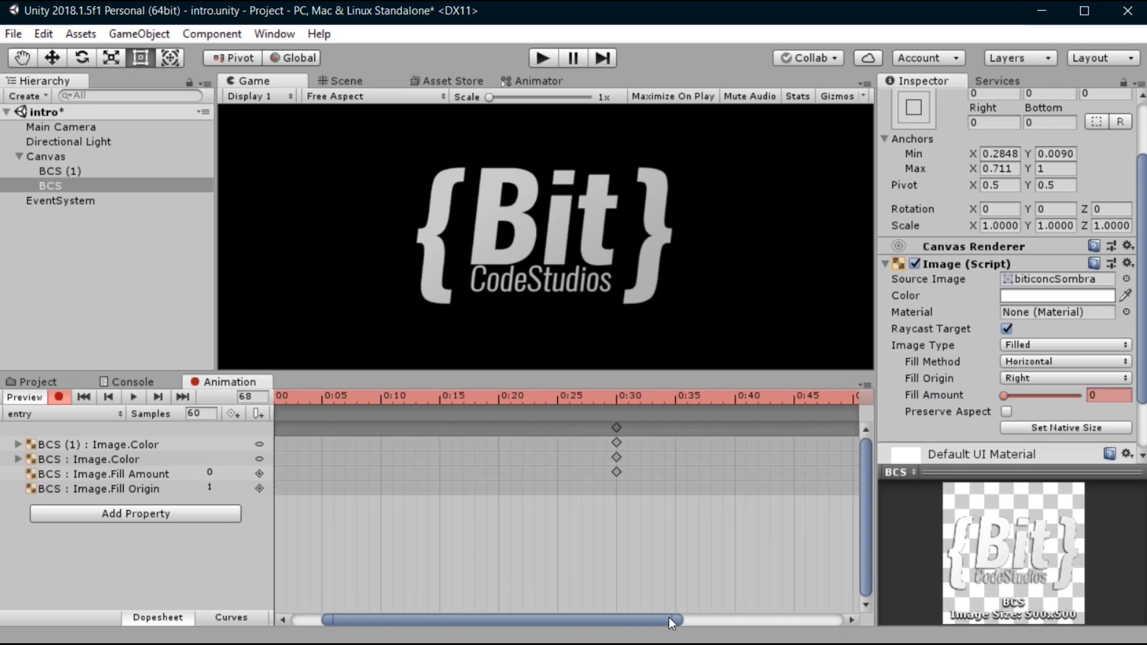
click(826, 426)
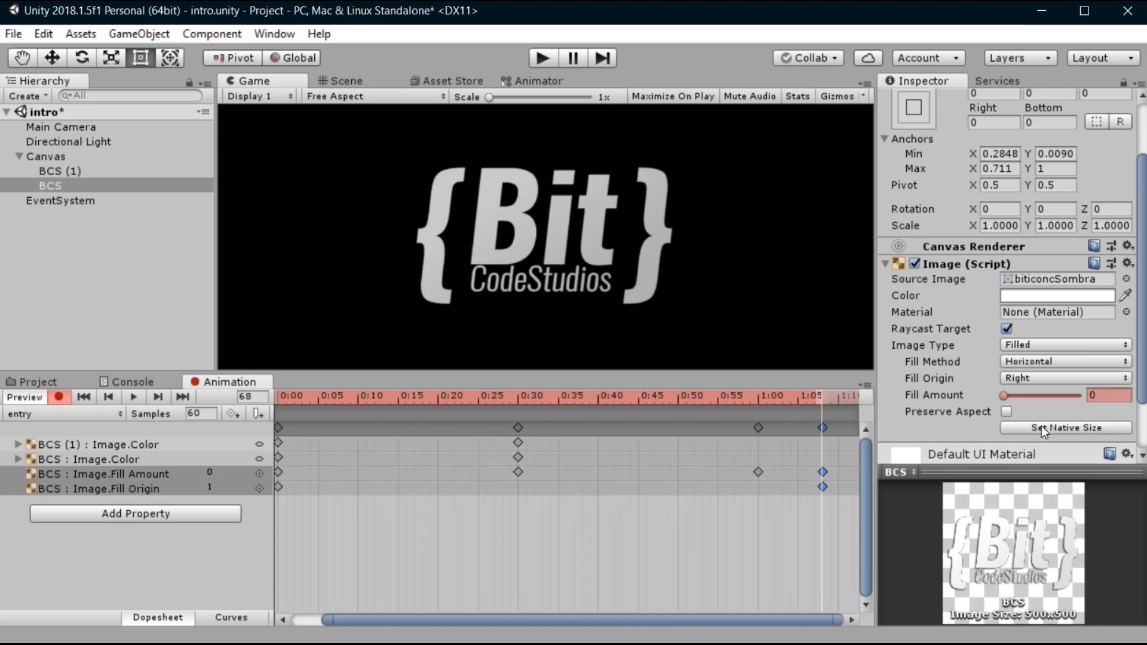
key(Delete)
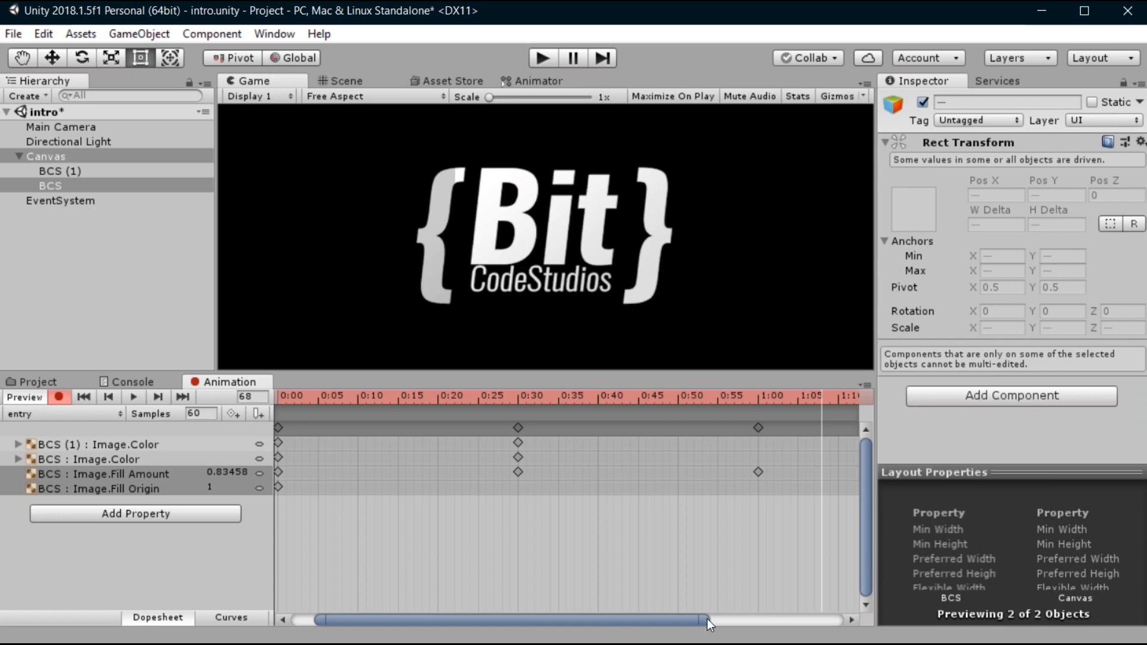
drag(708, 620, 843, 620)
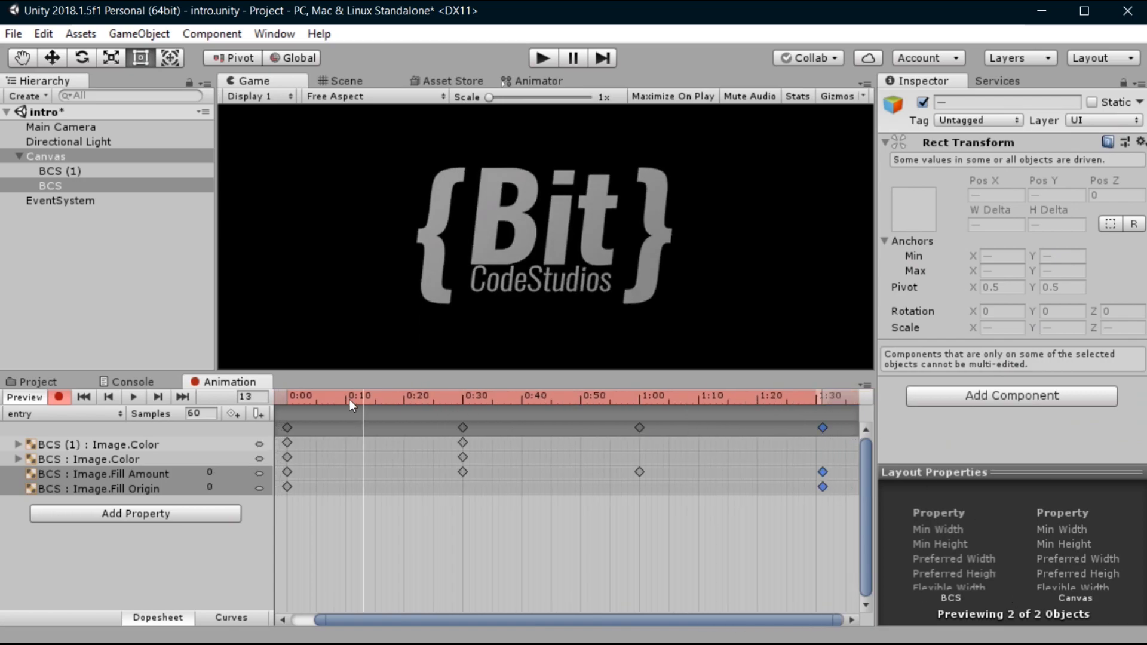
mouse_move(397, 400)
mouse_down()
mouse_move(582, 405)
mouse_move(462, 398)
mouse_up()
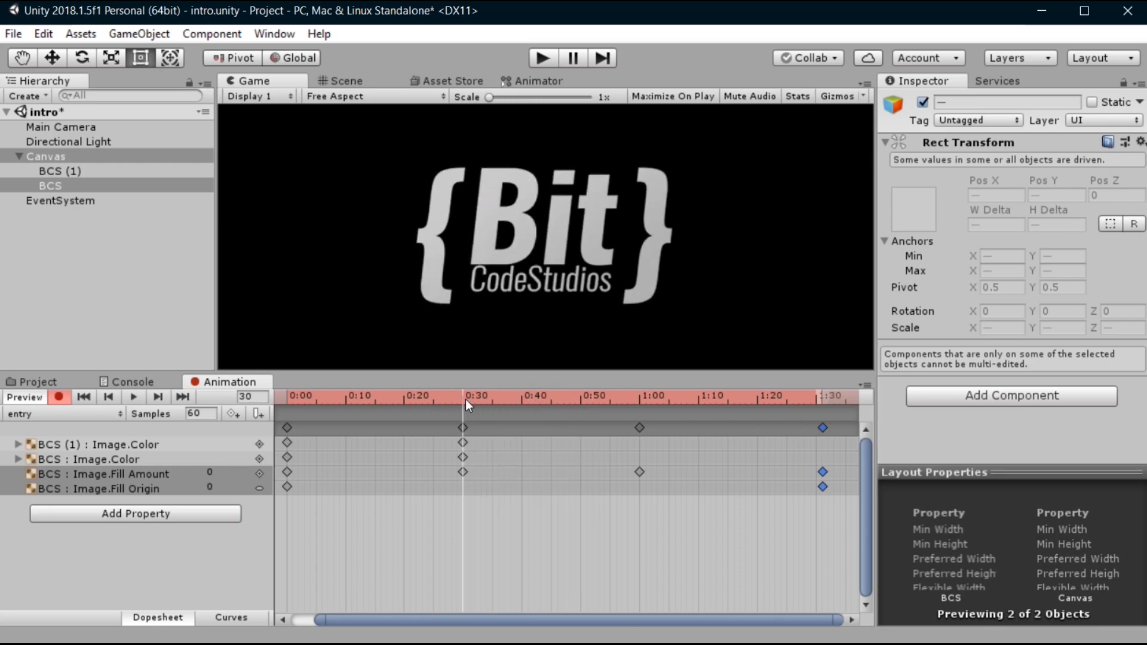
drag(632, 397, 639, 398)
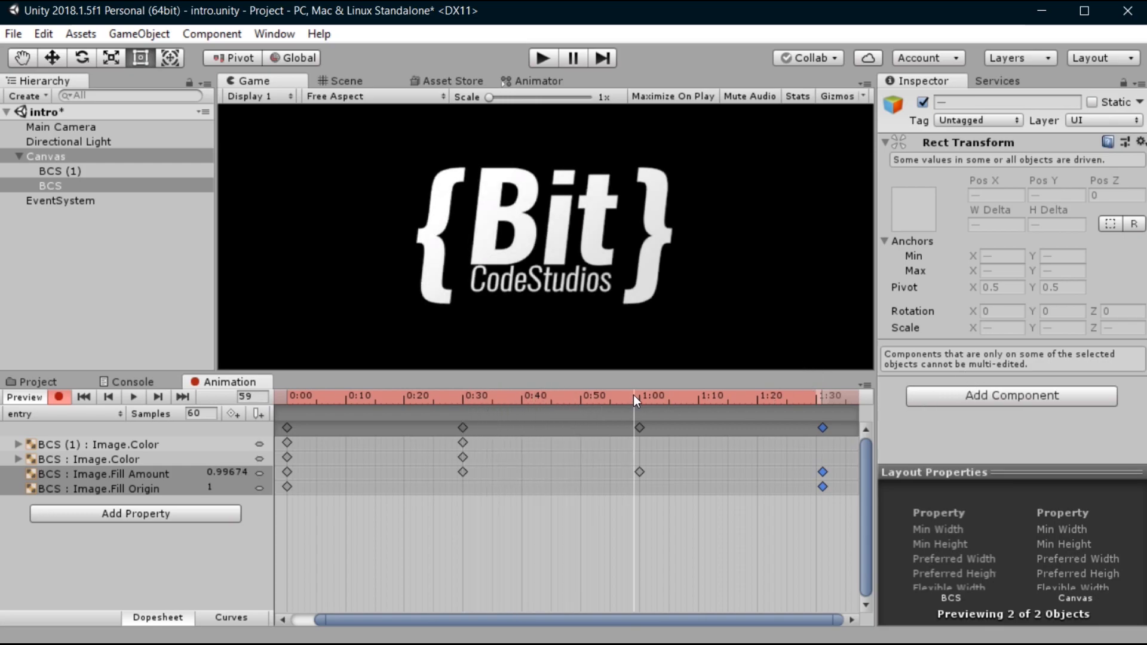
click(103, 185)
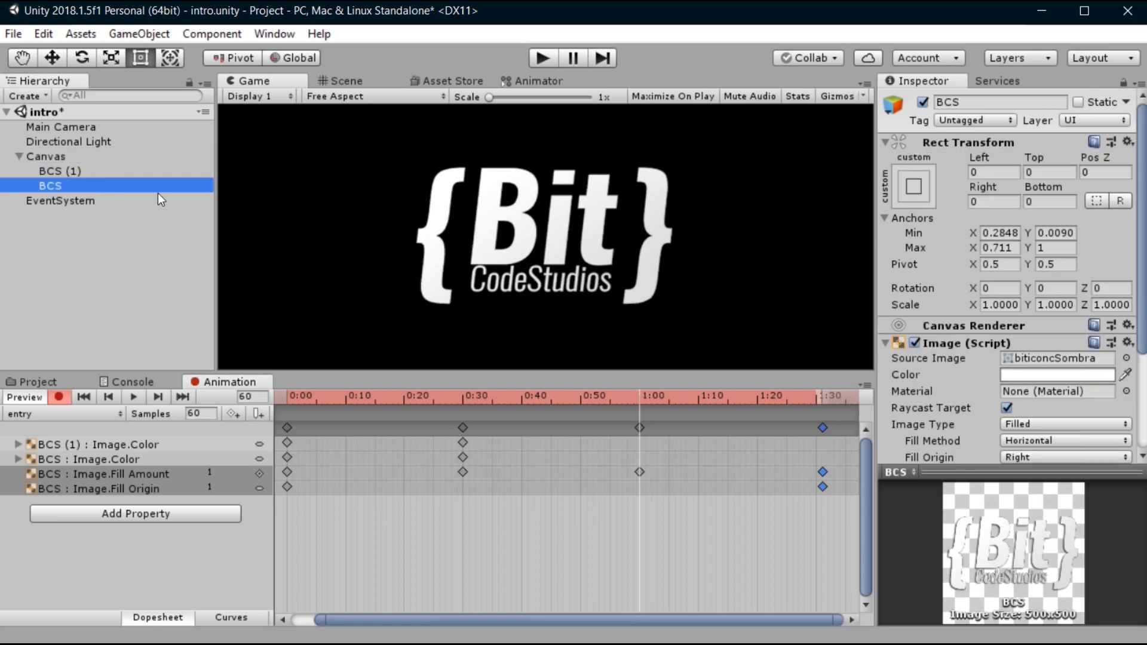
Confirm Fill Origin is Right at 1:00 and Left around 0:30.
scroll(1069, 285, down, 5)
click(1035, 310)
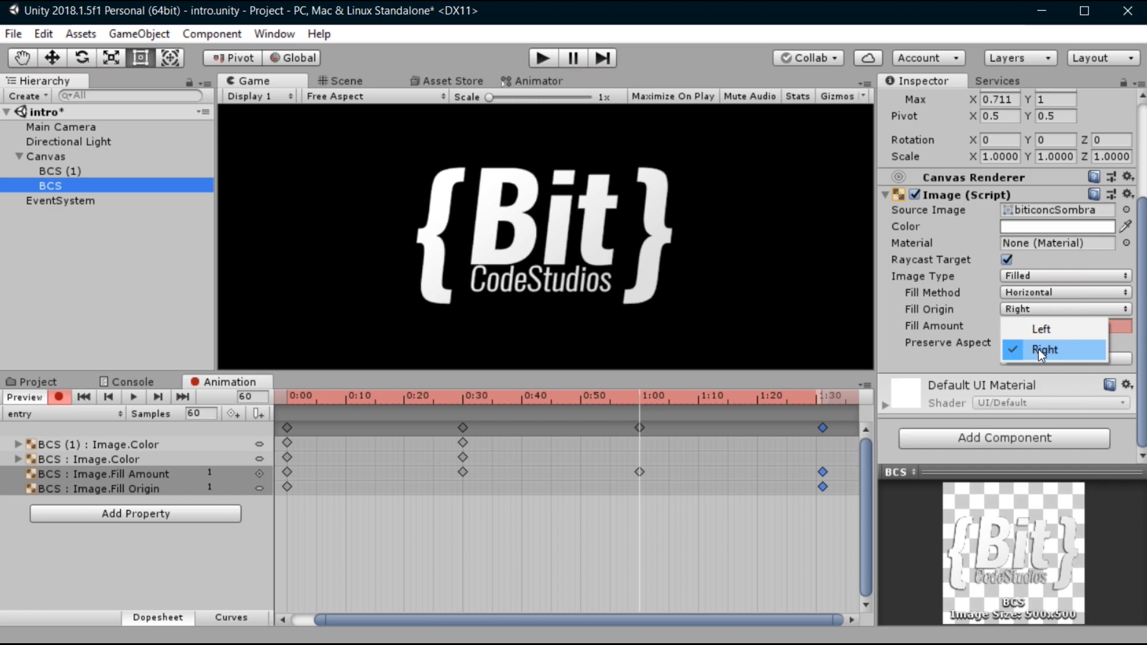
click(1039, 349)
mouse_move(624, 399)
mouse_down()
mouse_move(451, 398)
mouse_move(462, 398)
mouse_up()
click(1048, 311)
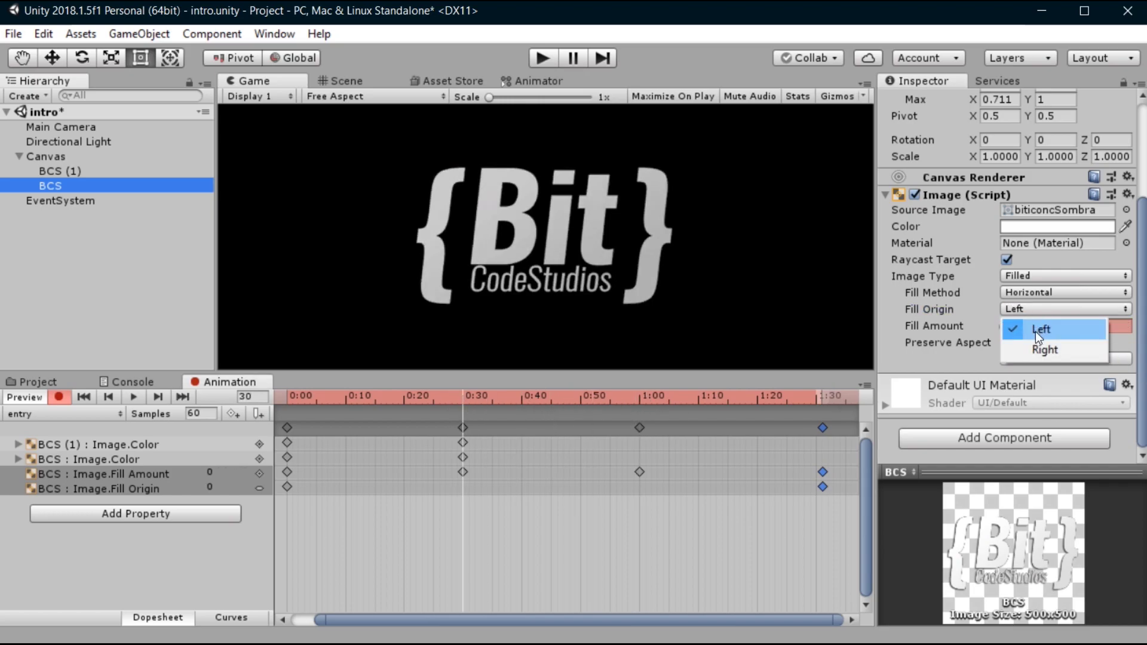
click(1036, 330)
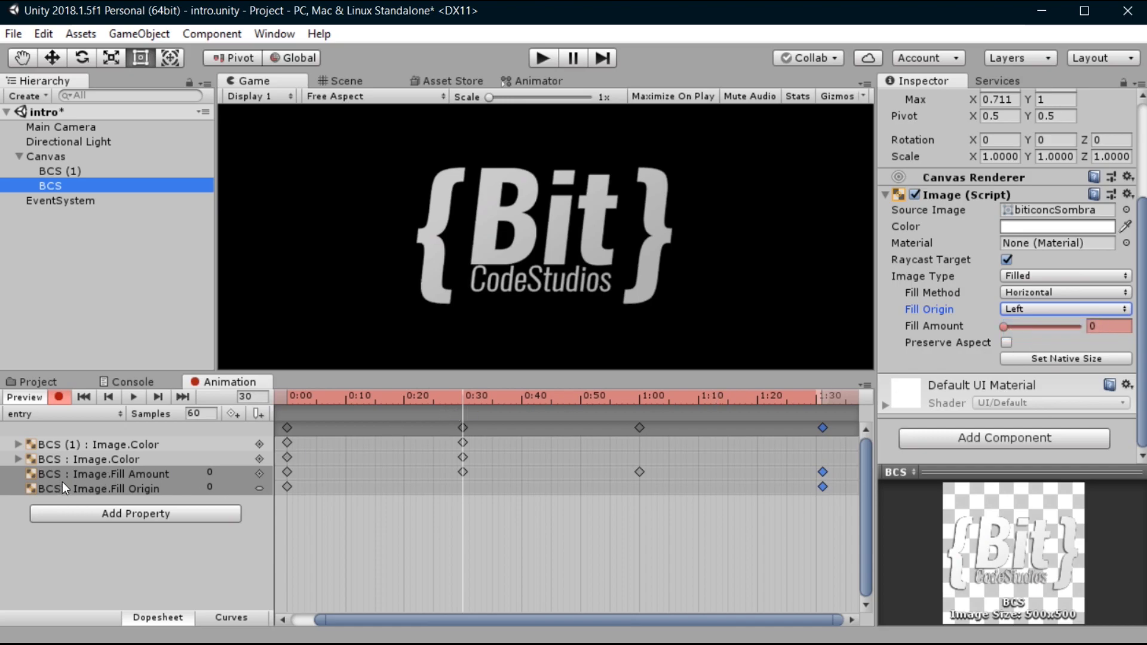
Key Fill Origin to Left just before 1:00 and move that key to 0:59.
mouse_move(526, 401)
mouse_down()
mouse_move(620, 404)
mouse_move(474, 398)
mouse_move(643, 410)
mouse_move(547, 380)
mouse_move(627, 383)
mouse_up()
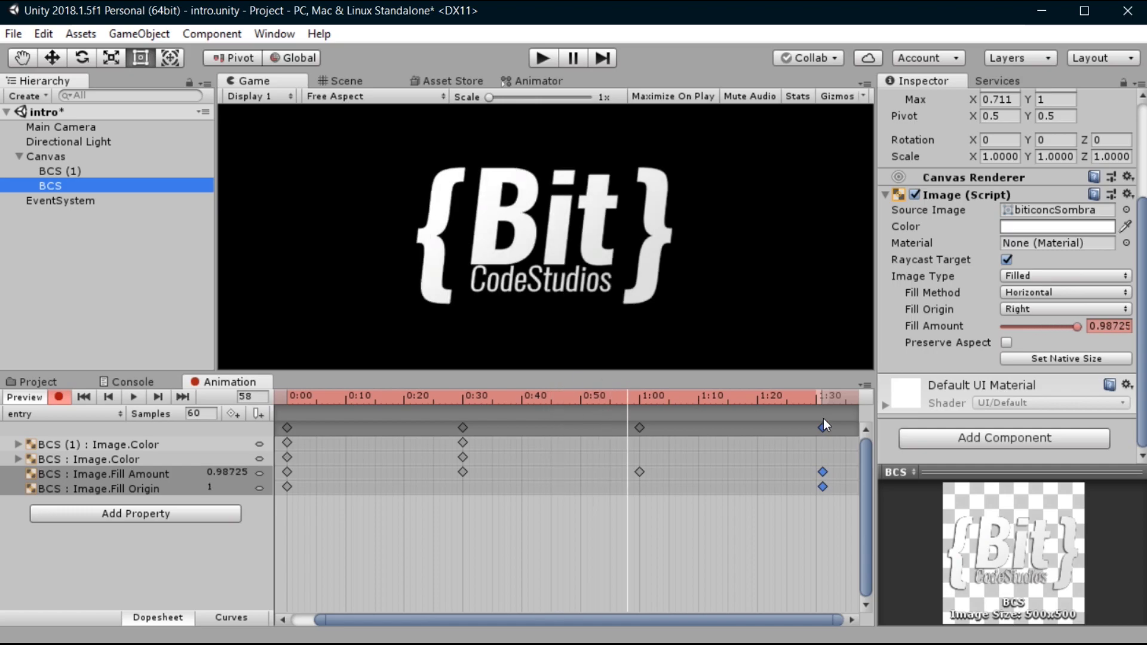
click(1048, 310)
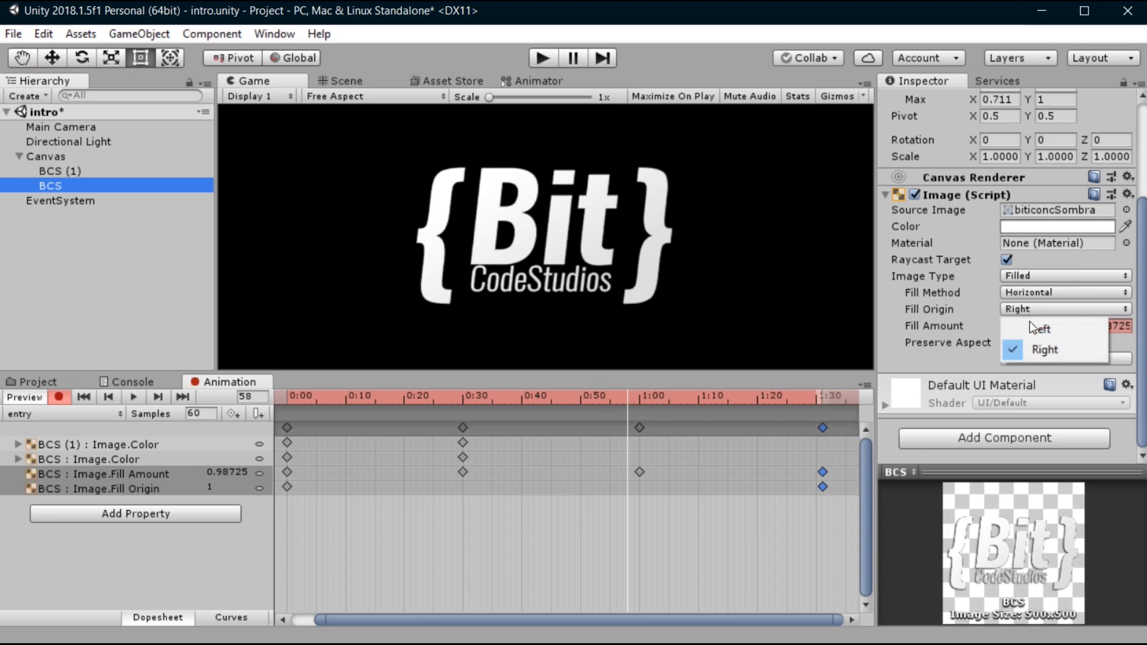
click(1030, 328)
drag(629, 487, 633, 487)
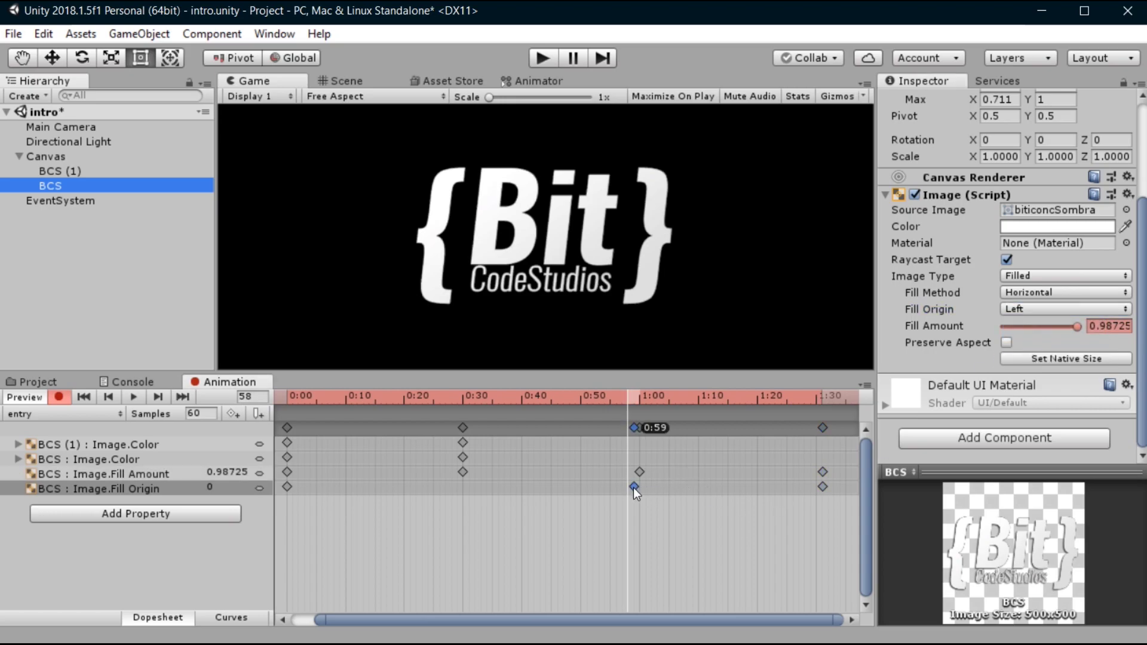
mouse_move(625, 395)
mouse_down()
mouse_move(533, 399)
mouse_move(728, 405)
mouse_move(641, 393)
mouse_up()
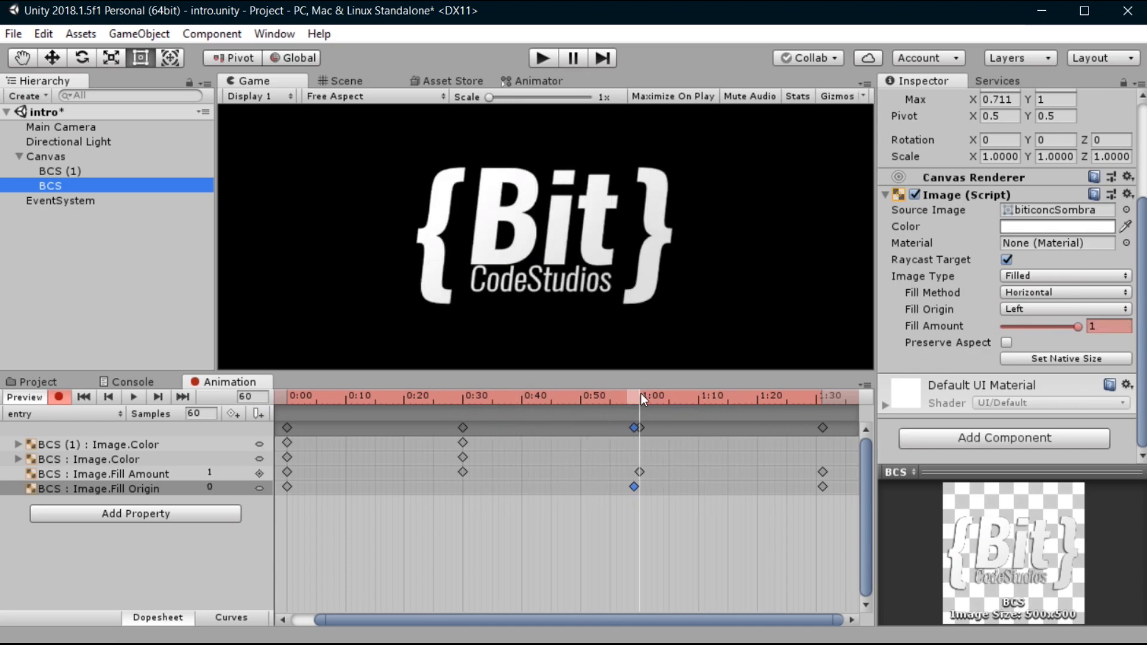
Key Fill Origin to Right at 1:00 and play the animation preview from the start.
click(1020, 310)
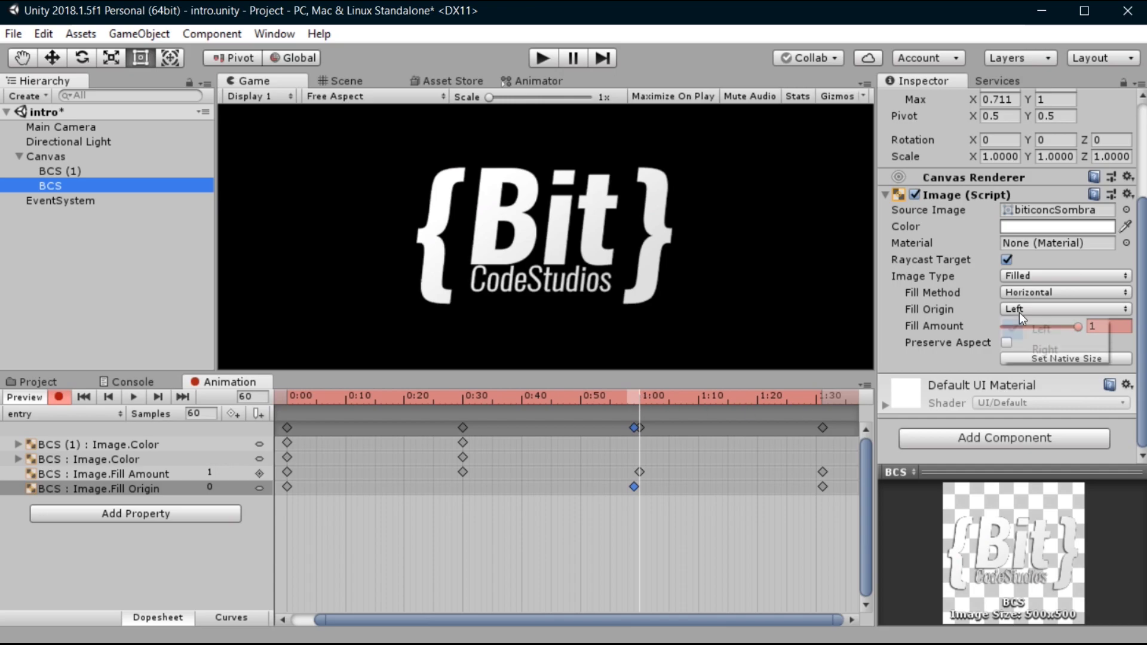
click(1018, 347)
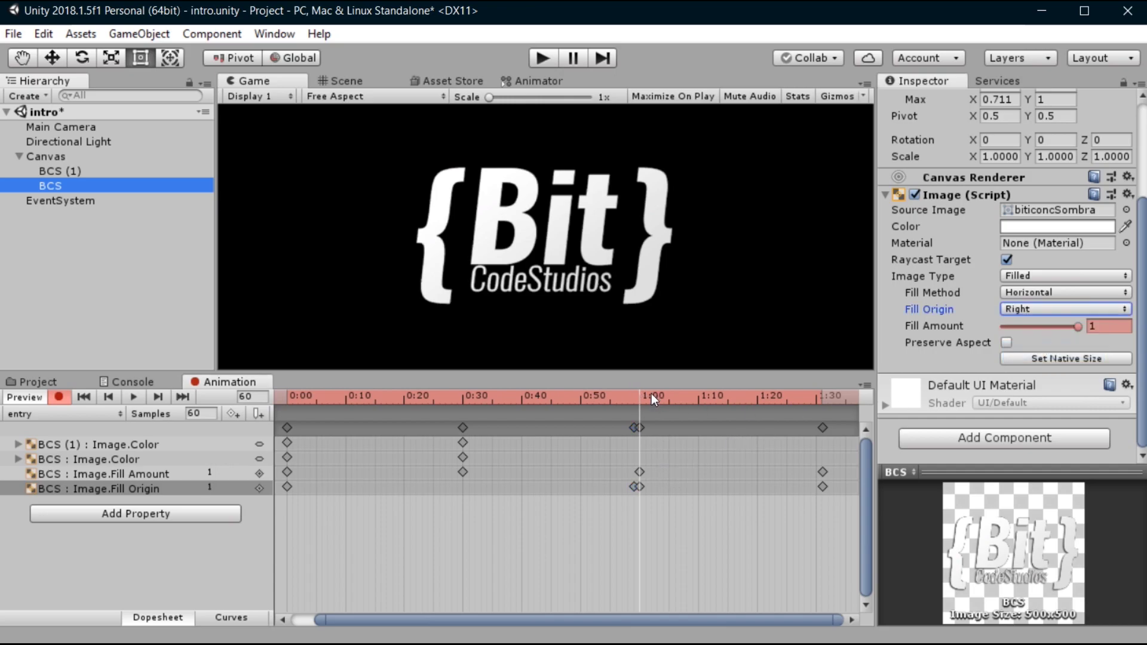
drag(650, 395, 236, 396)
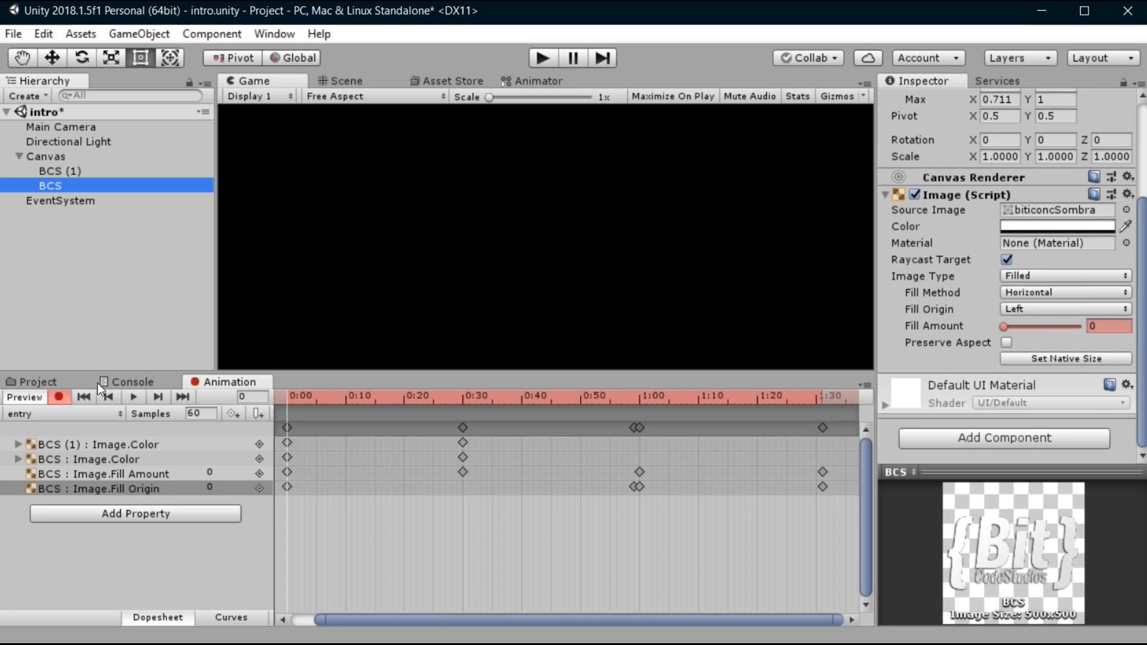
click(135, 401)
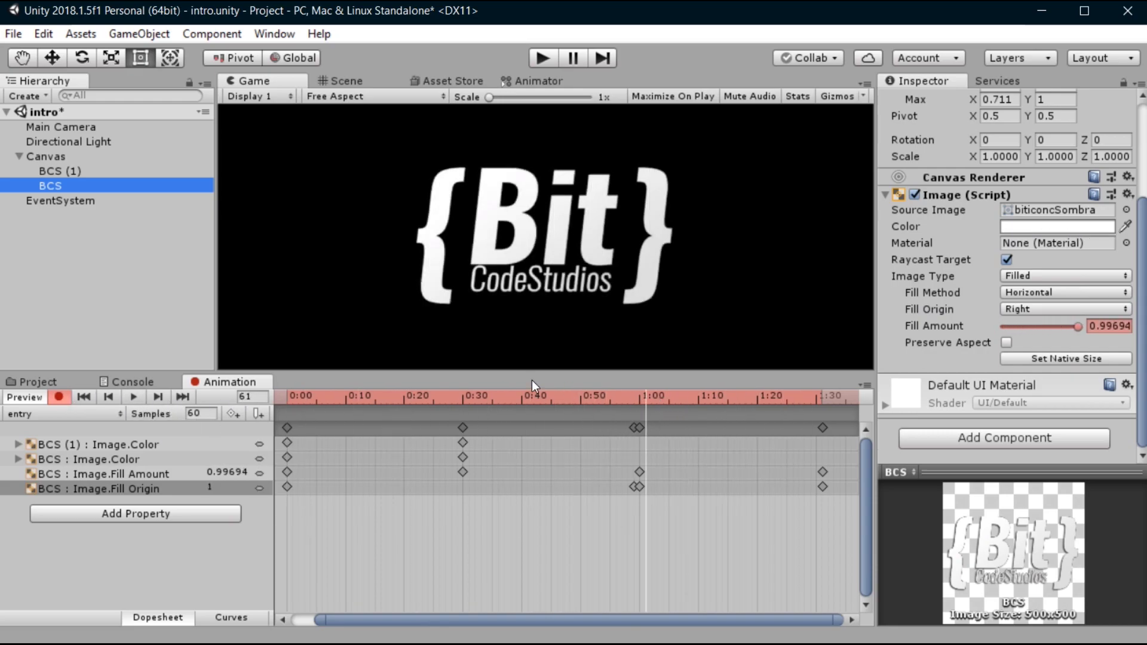
key(space)
key(space)
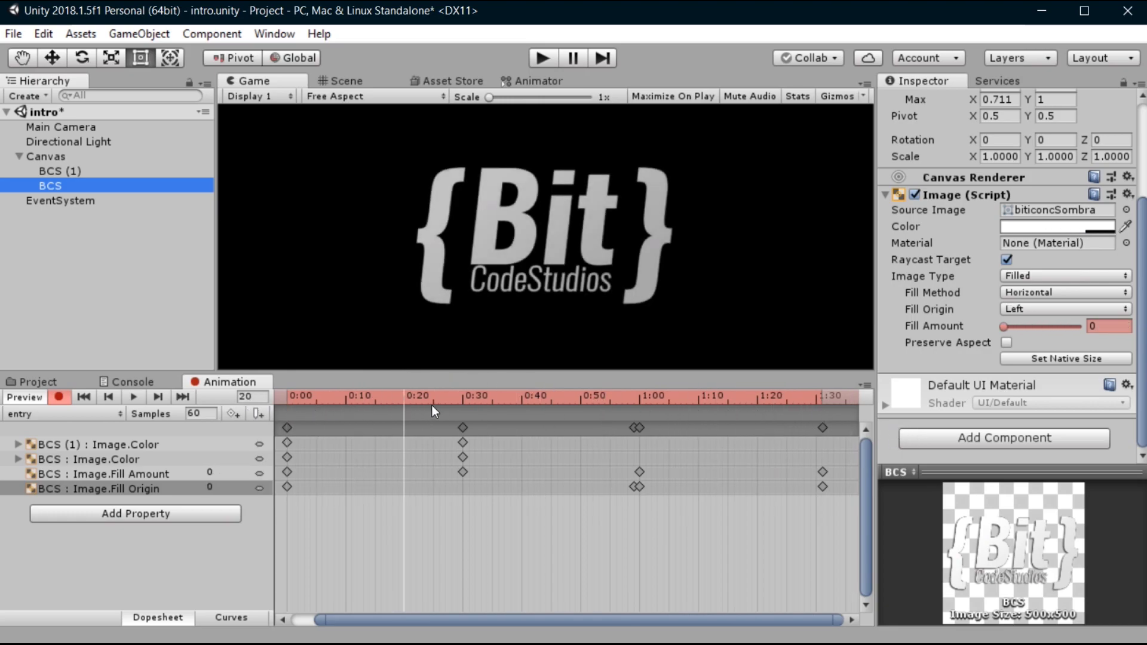
drag(785, 405, 465, 399)
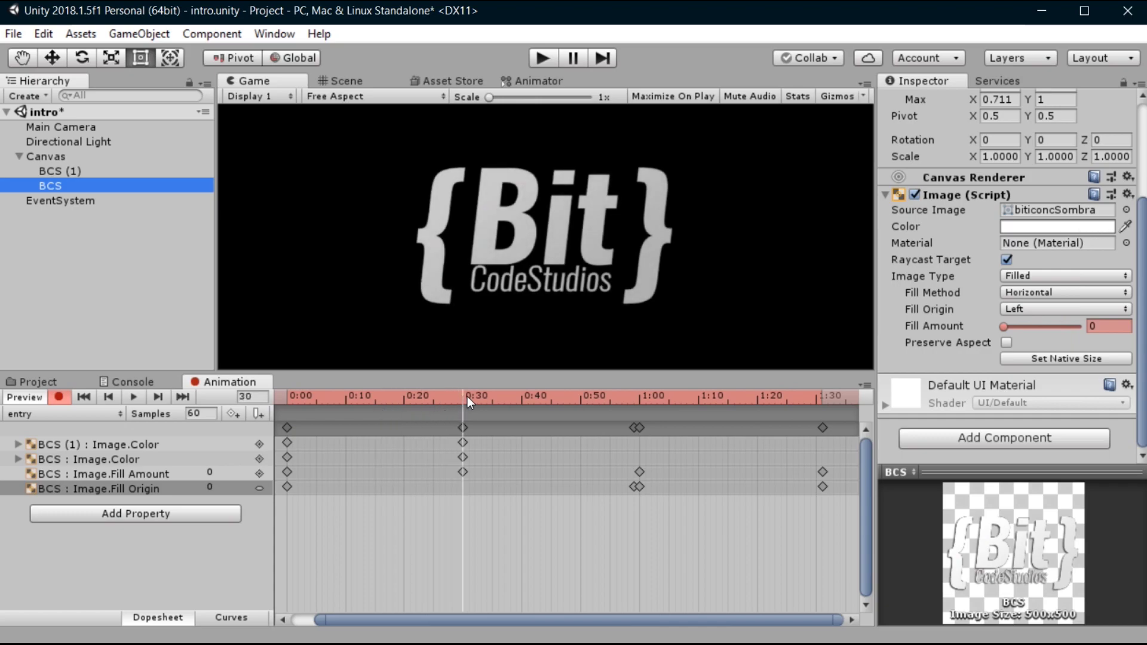
click(71, 171)
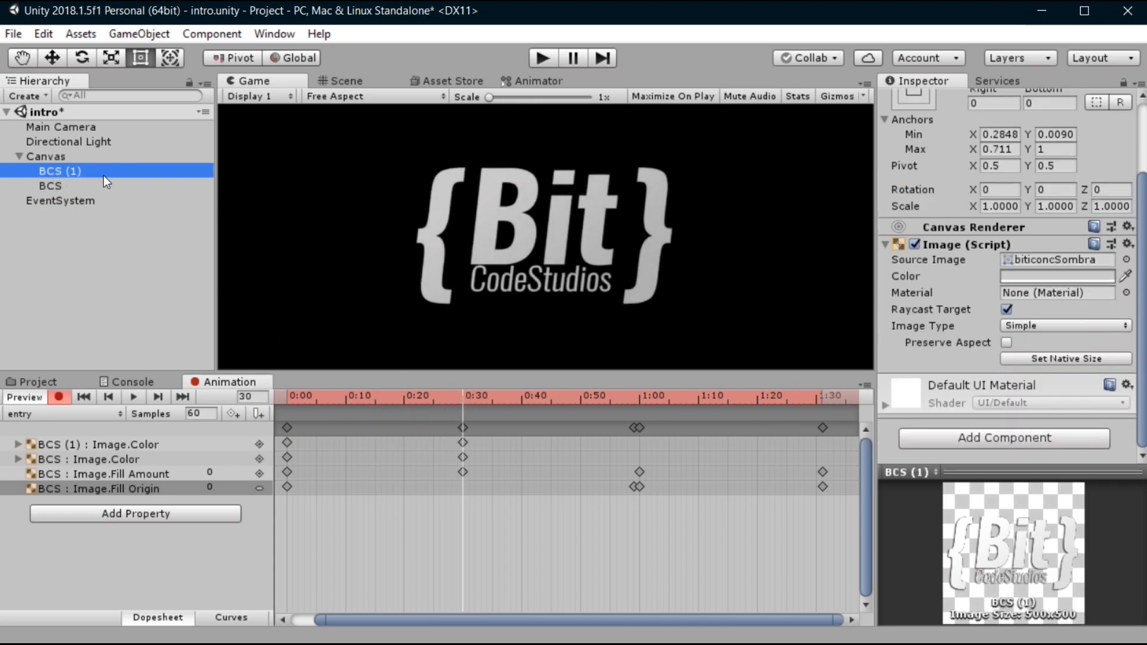
Select the BCS logo and locate its end Fill keyframes in the zoomed-out dopesheet.
key(Down)
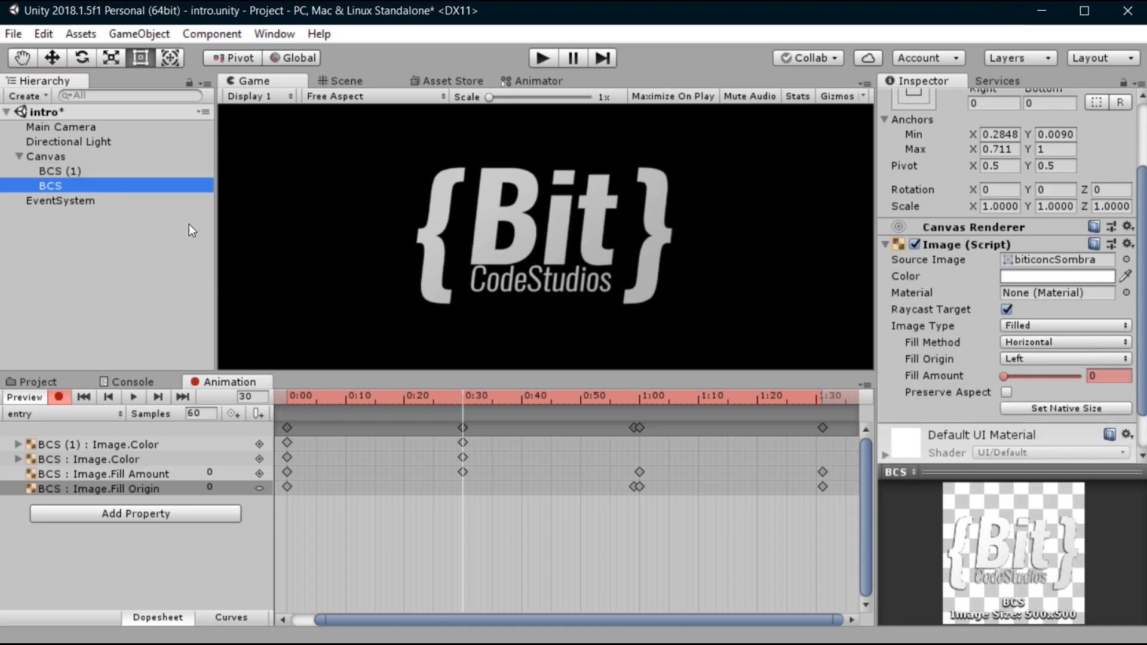
mouse_move(462, 396)
mouse_down()
mouse_move(741, 399)
mouse_move(626, 408)
mouse_move(822, 423)
mouse_up()
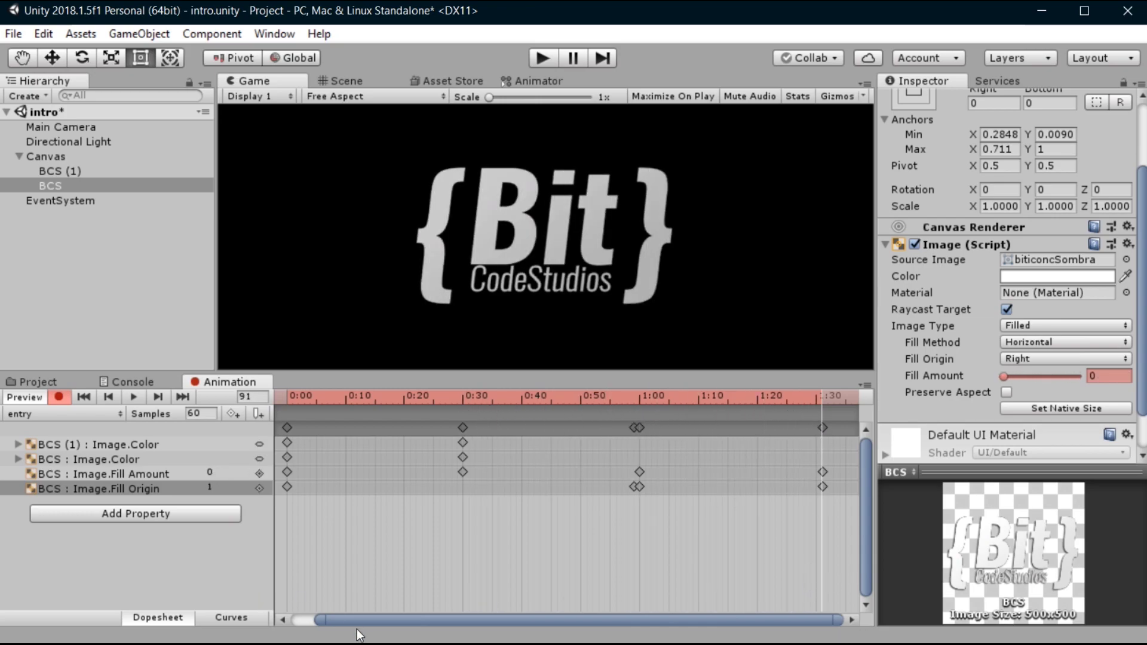
drag(335, 621, 313, 622)
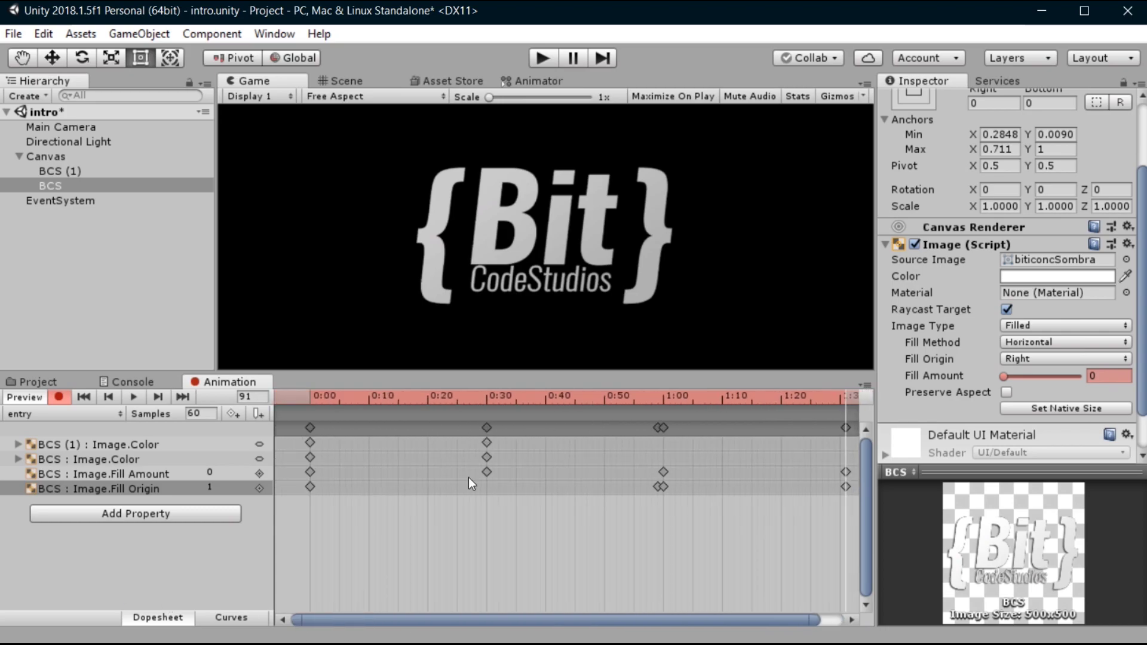
click(847, 429)
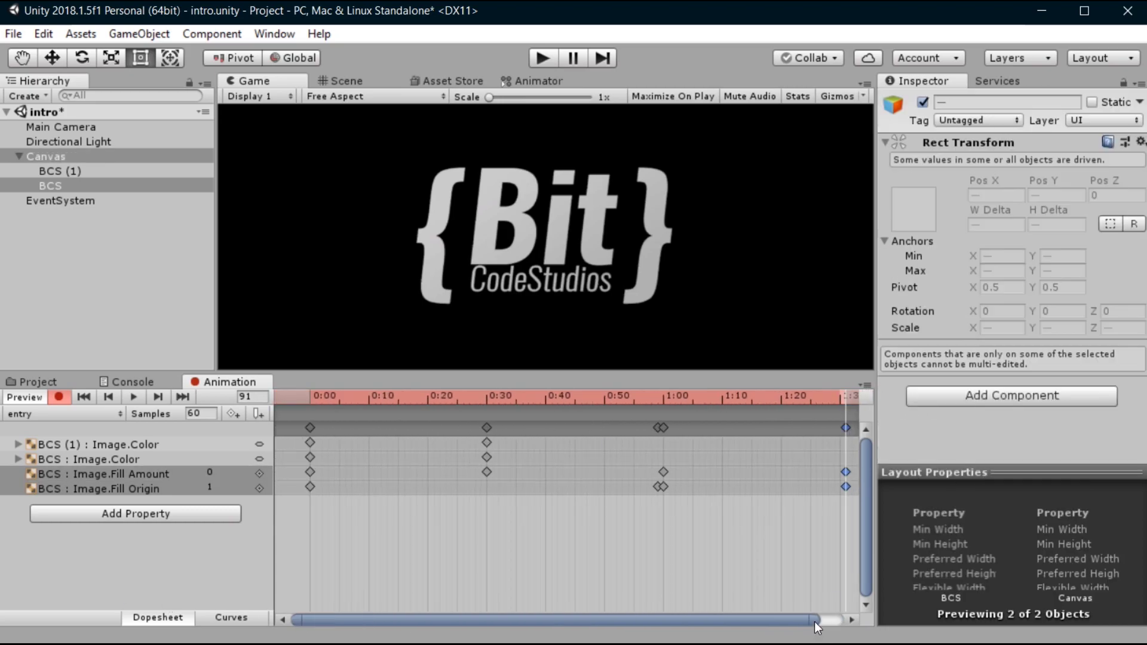
drag(819, 620, 843, 620)
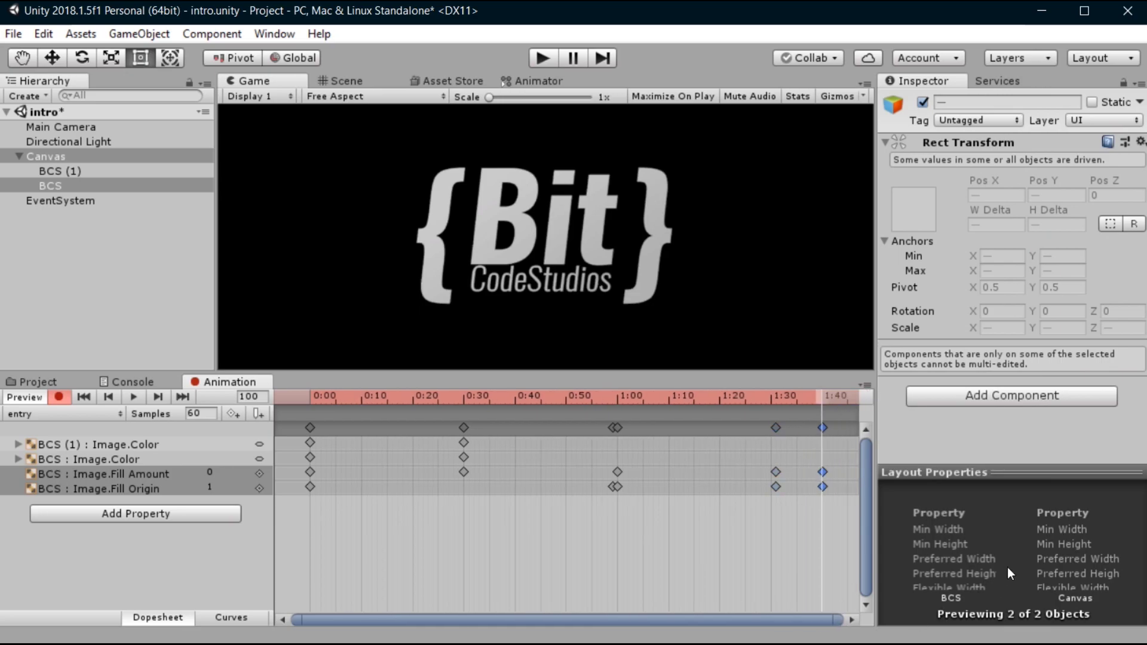
click(848, 441)
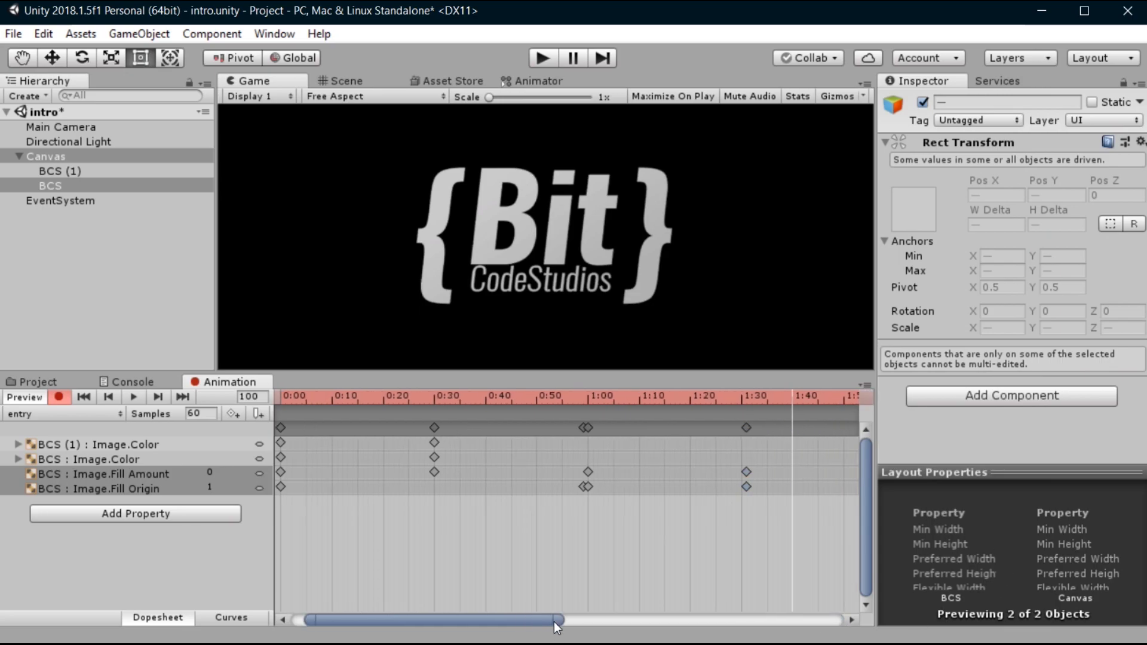
Drag the final BCS Fill Amount and Fill Origin keyframes out to 4:00.
drag(550, 620, 842, 620)
click(512, 428)
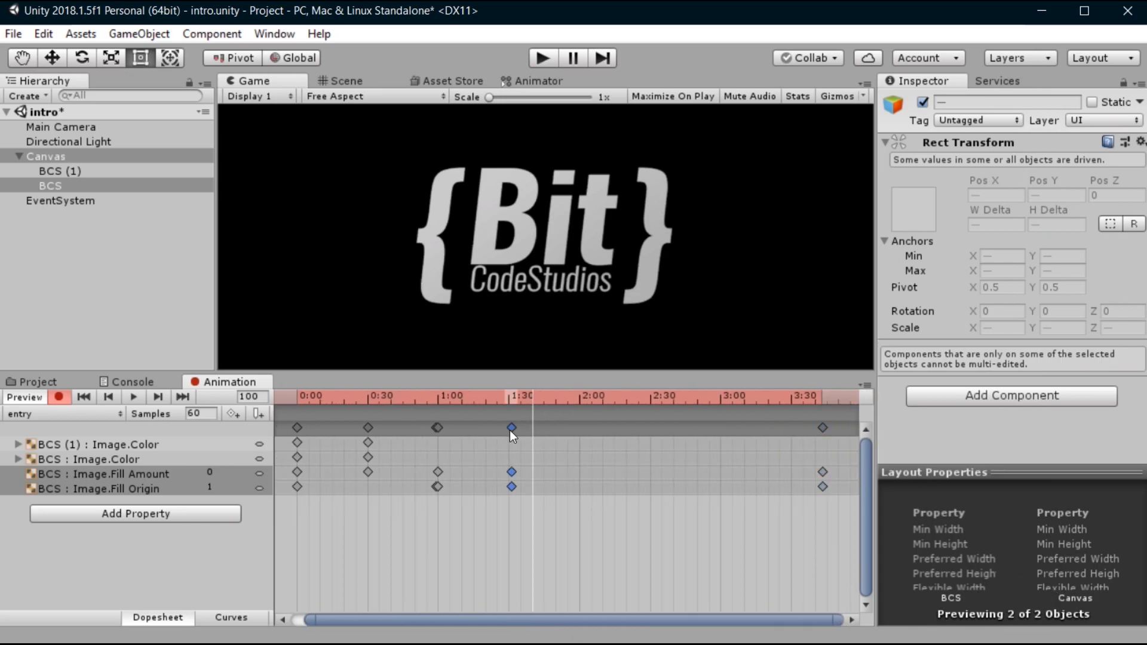
click(514, 399)
drag(824, 430, 942, 429)
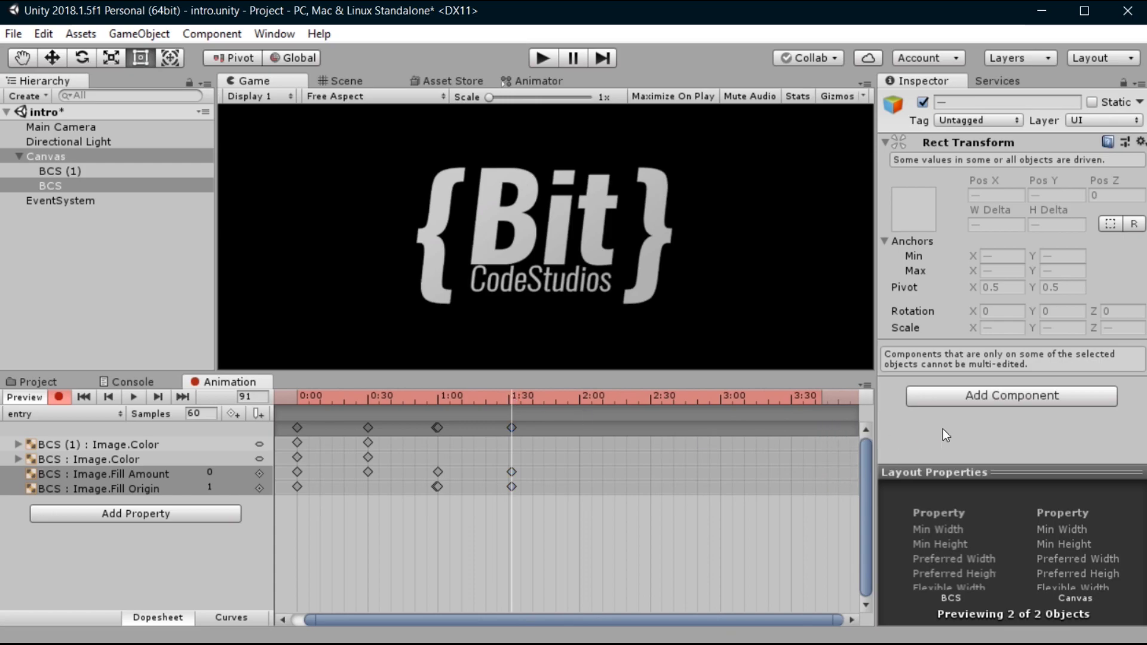
drag(726, 622, 937, 609)
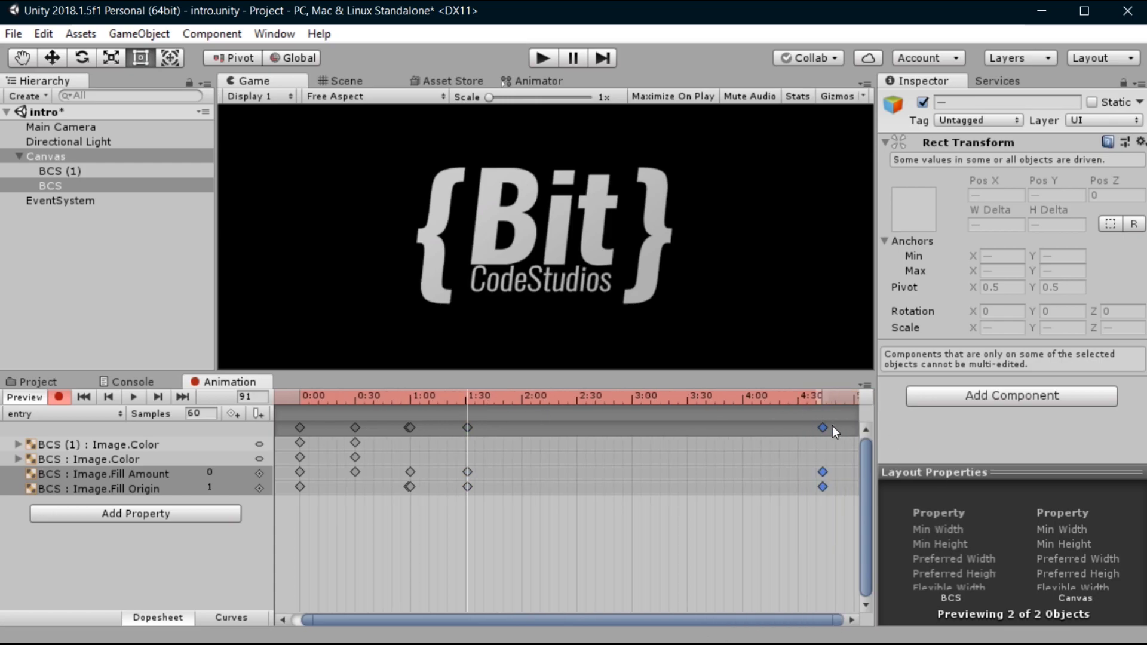
mouse_move(824, 429)
mouse_down()
mouse_move(744, 426)
mouse_move(807, 396)
mouse_move(797, 391)
mouse_up()
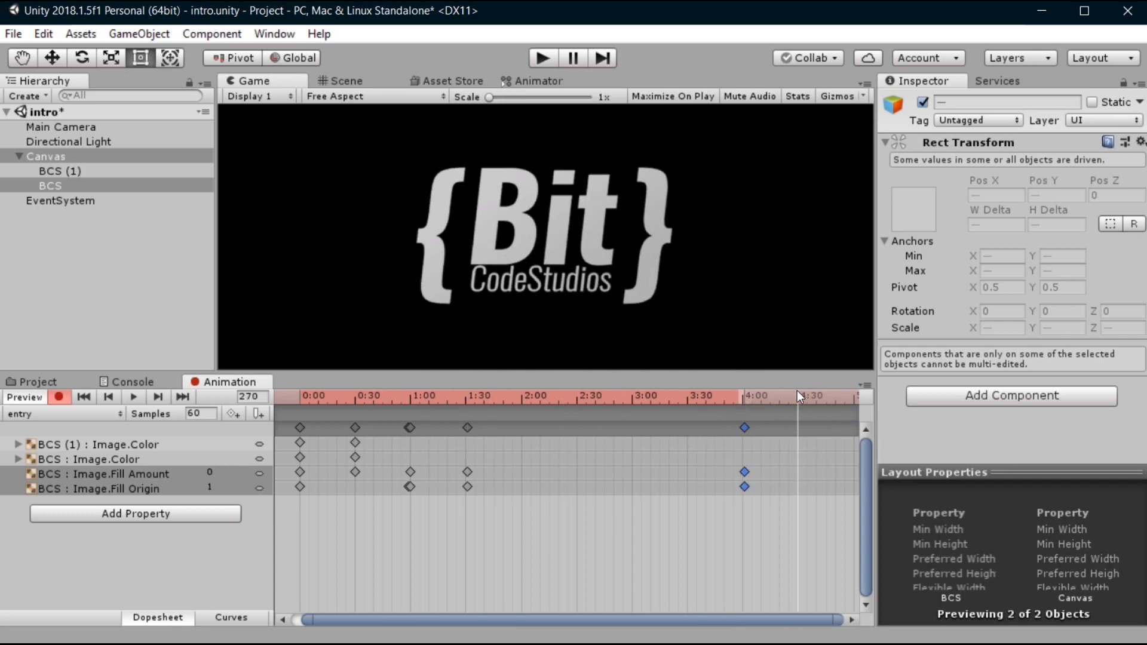
click(87, 199)
click(95, 187)
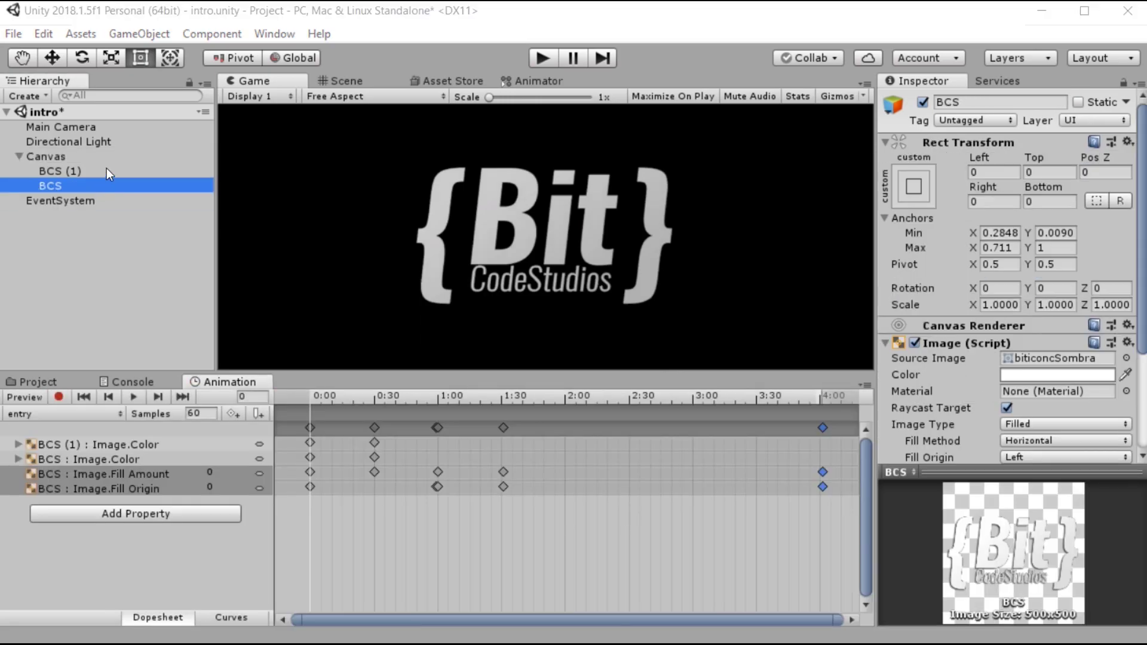
Record colour keys for BCS and BCS (1) fading to alpha 0 at the clip's end.
click(851, 442)
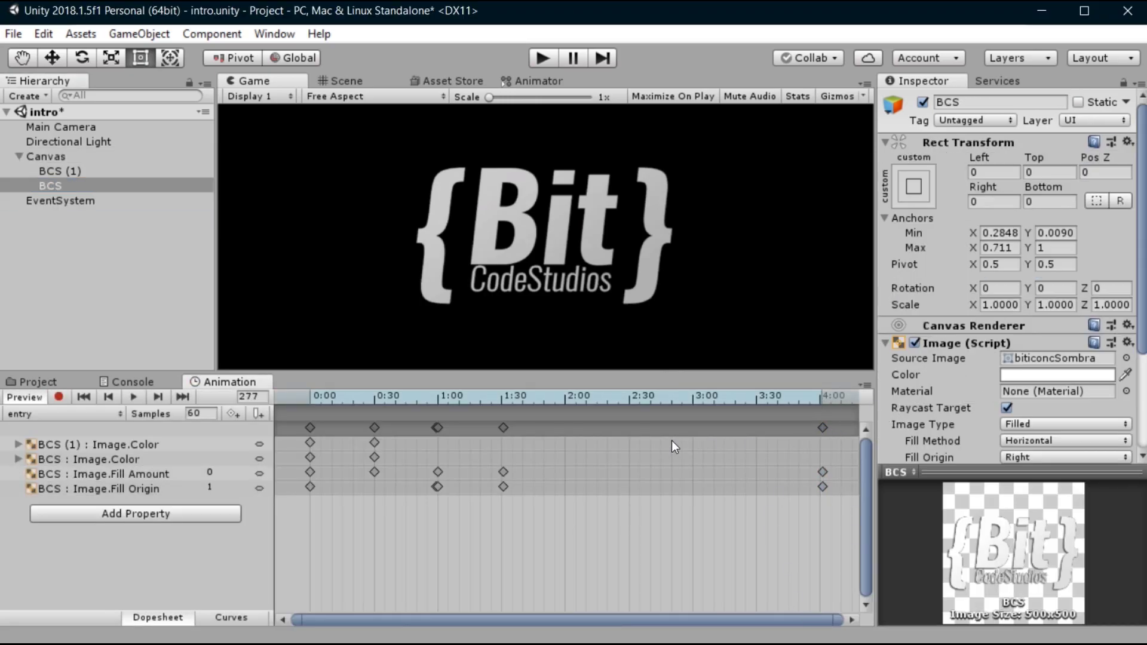
click(59, 397)
shift+click(70, 172)
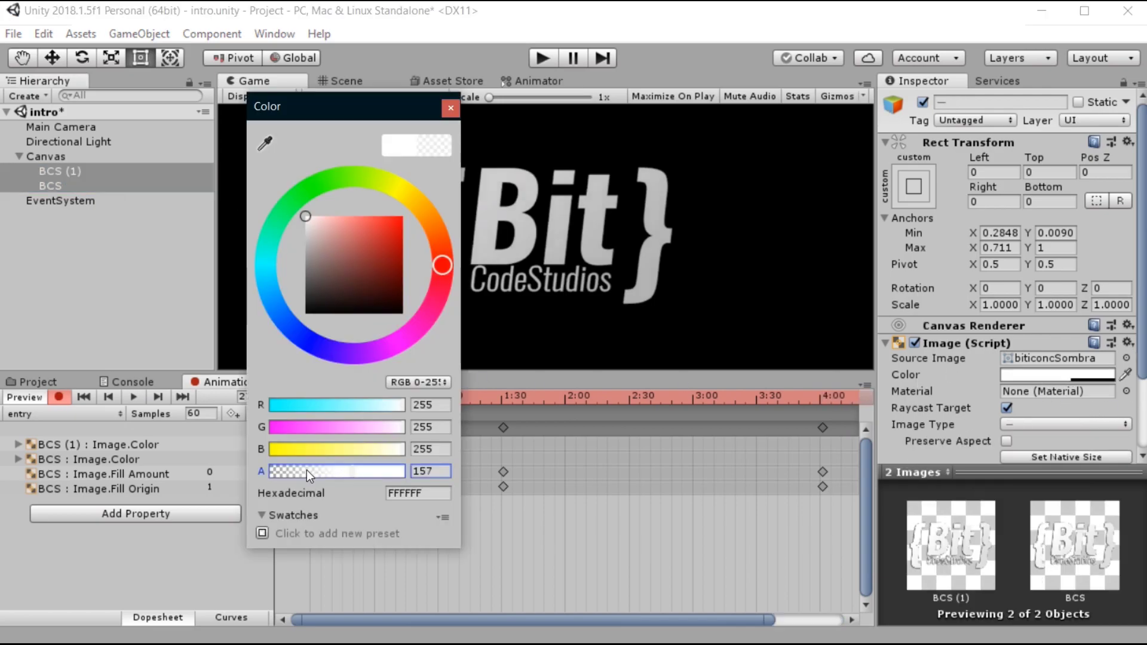
click(451, 108)
drag(773, 619, 842, 620)
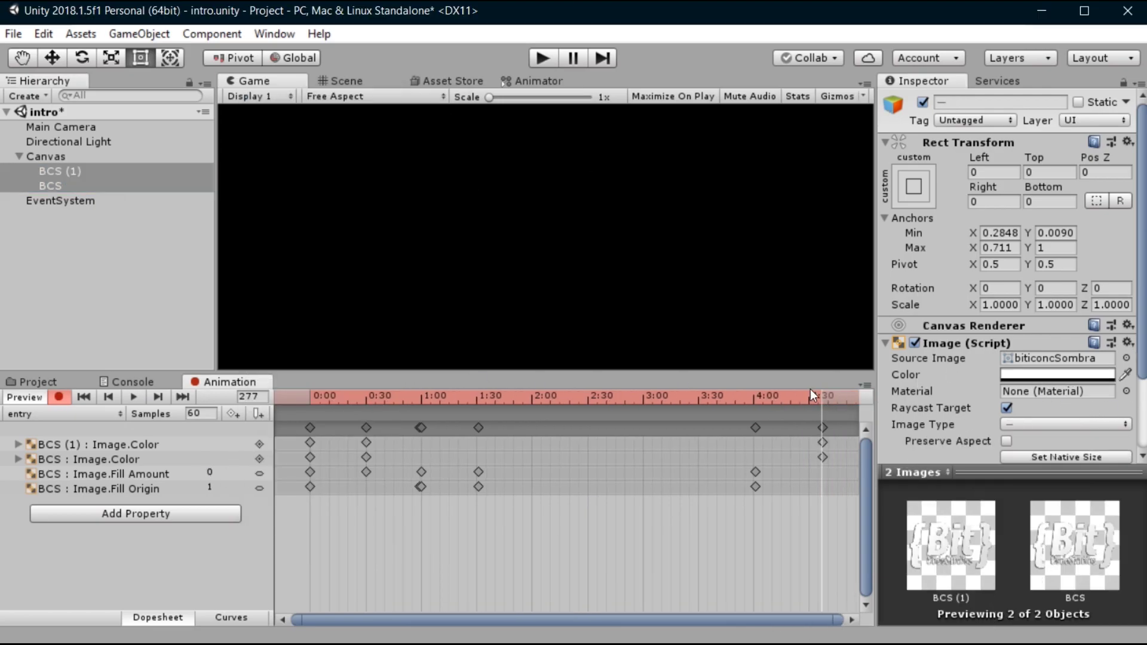
drag(822, 427, 812, 425)
click(794, 396)
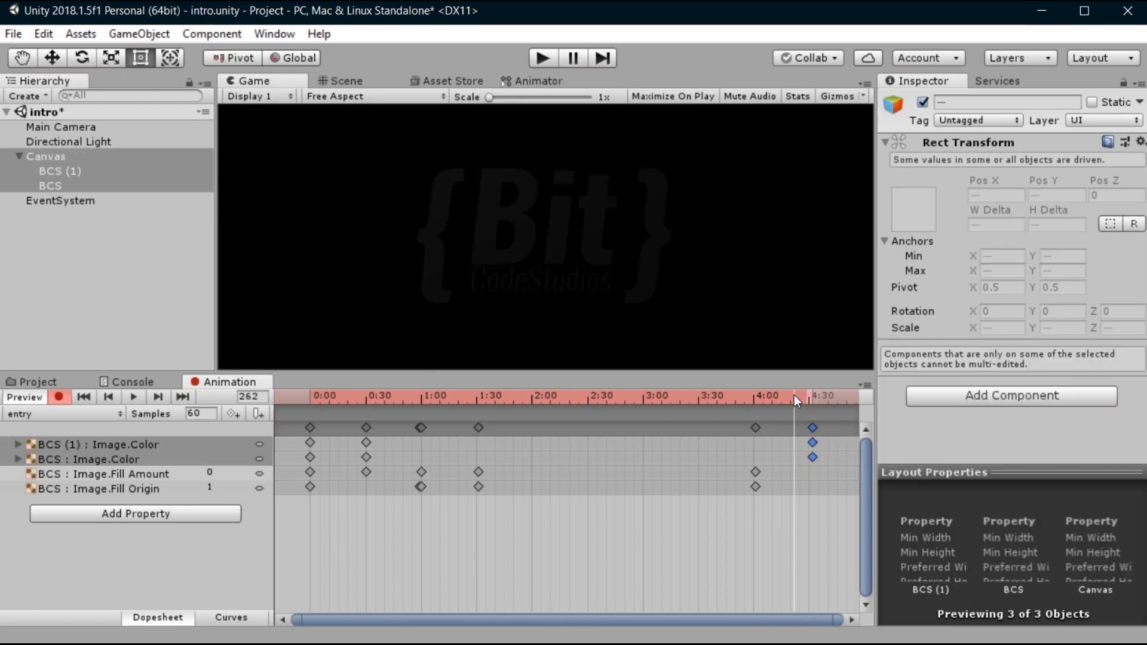
click(132, 397)
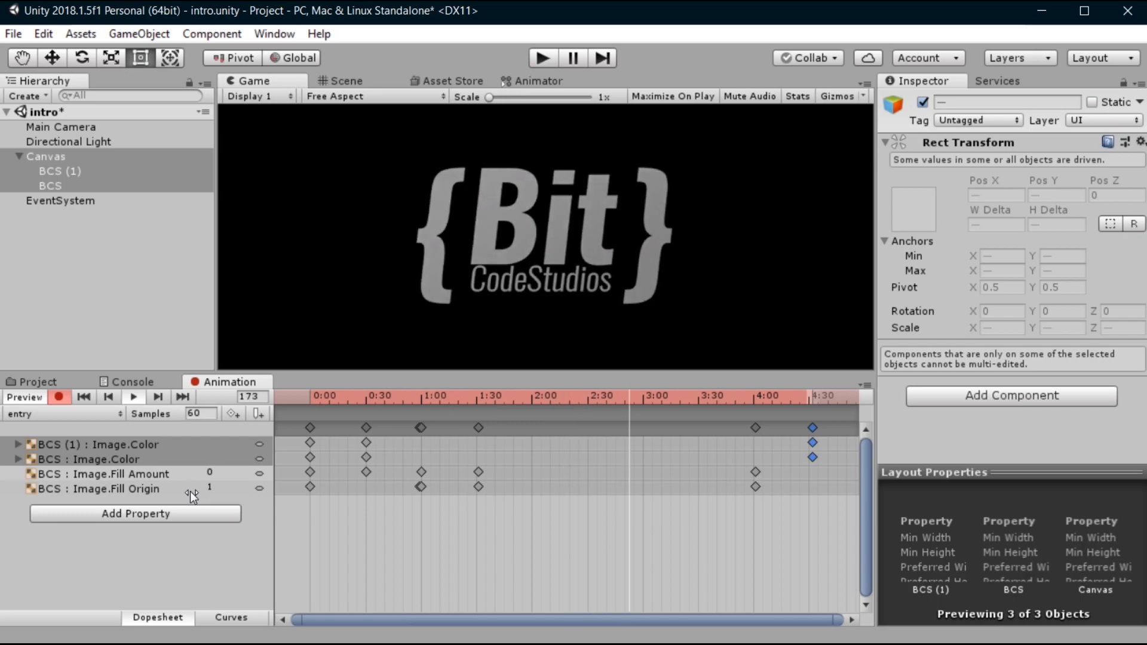
At frame 240 (4:00), key both logos' colour to full opacity, alpha 255.
click(756, 399)
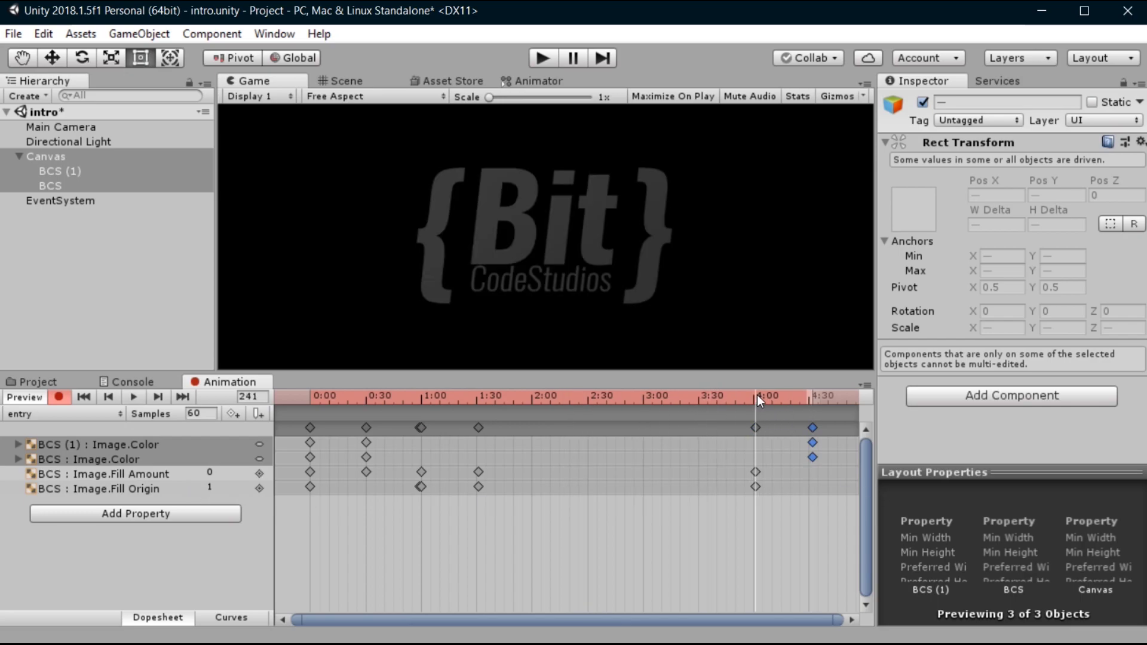
drag(757, 395, 754, 395)
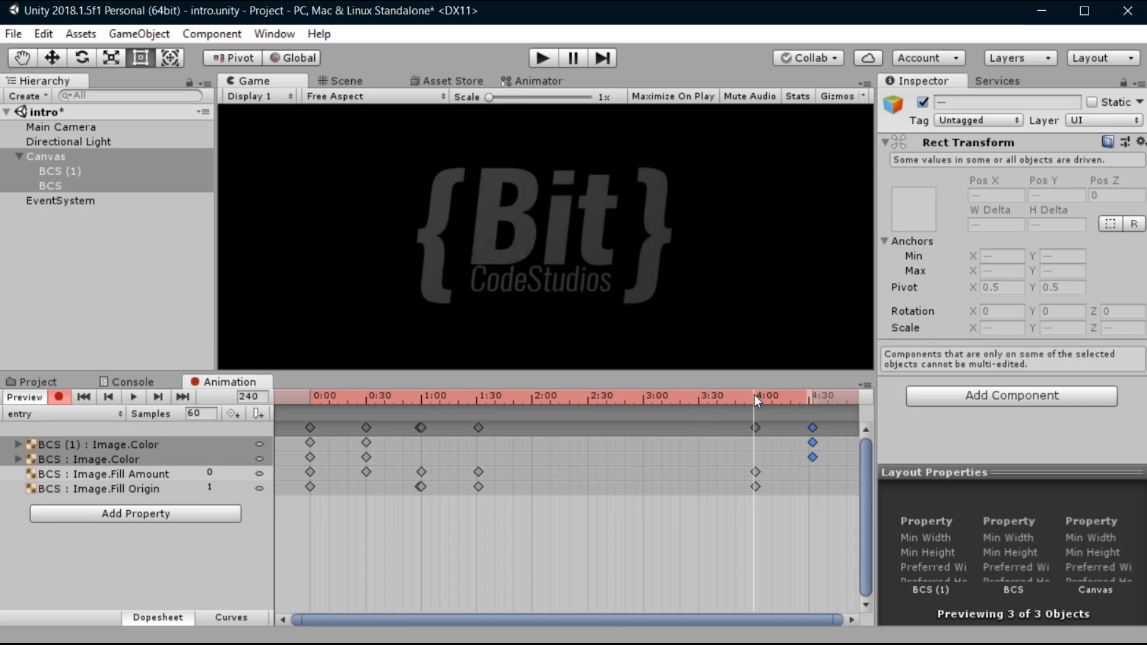
click(71, 185)
ctrl+click(82, 171)
click(1028, 375)
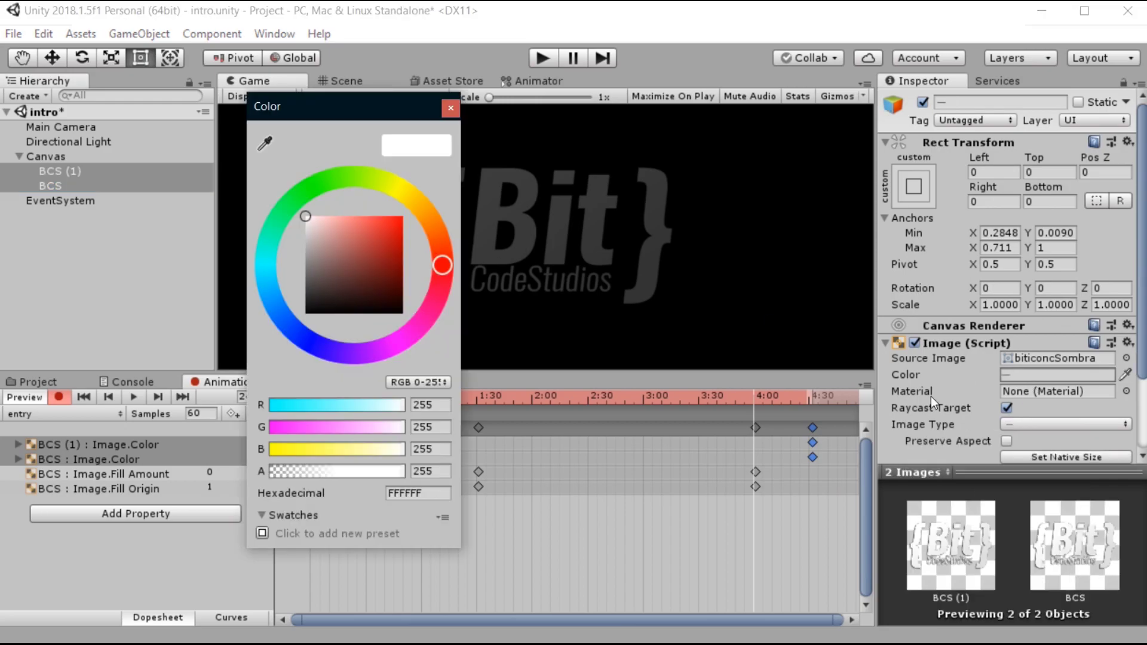
drag(359, 472, 488, 431)
click(447, 107)
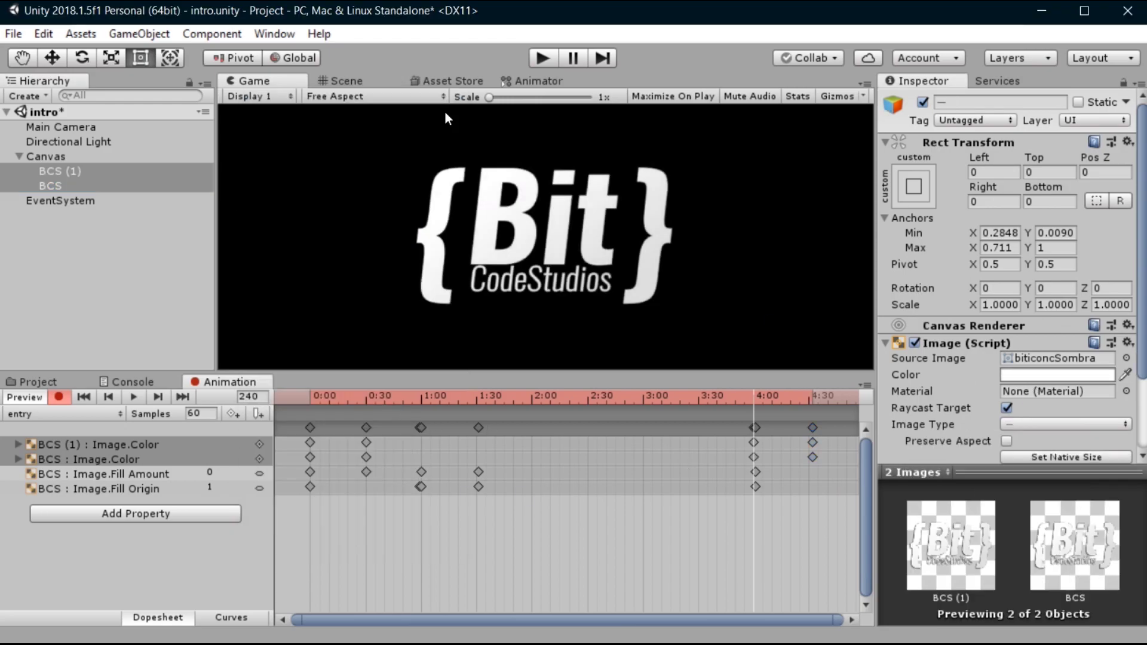
mouse_move(524, 396)
mouse_down()
mouse_move(712, 396)
mouse_move(616, 375)
mouse_move(184, 418)
mouse_up()
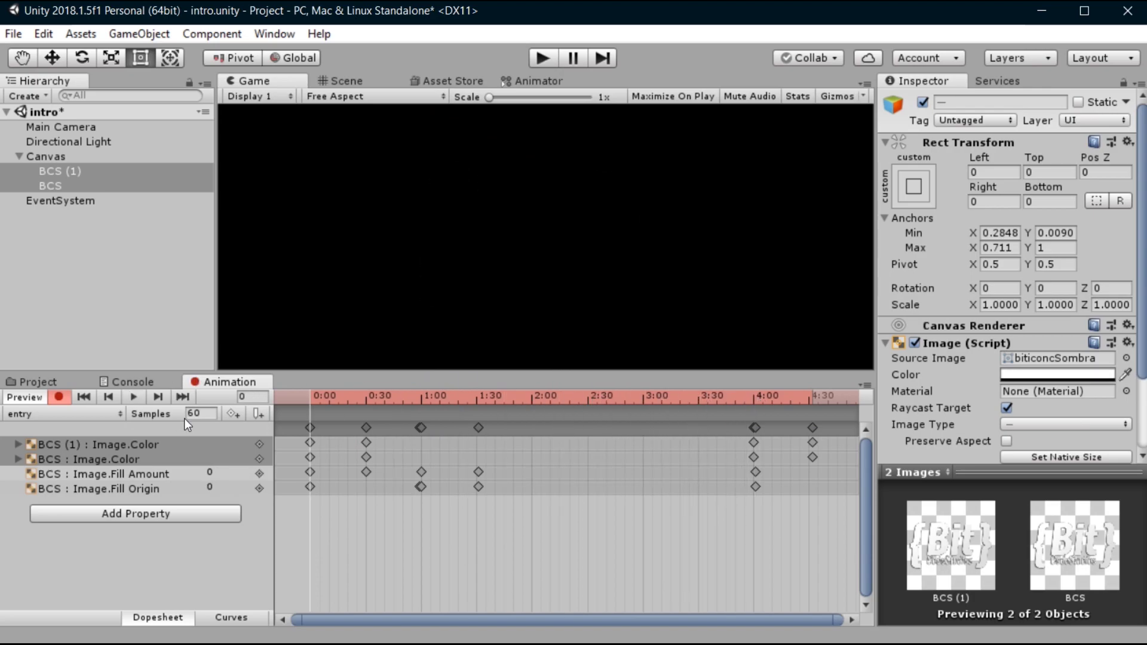
click(139, 396)
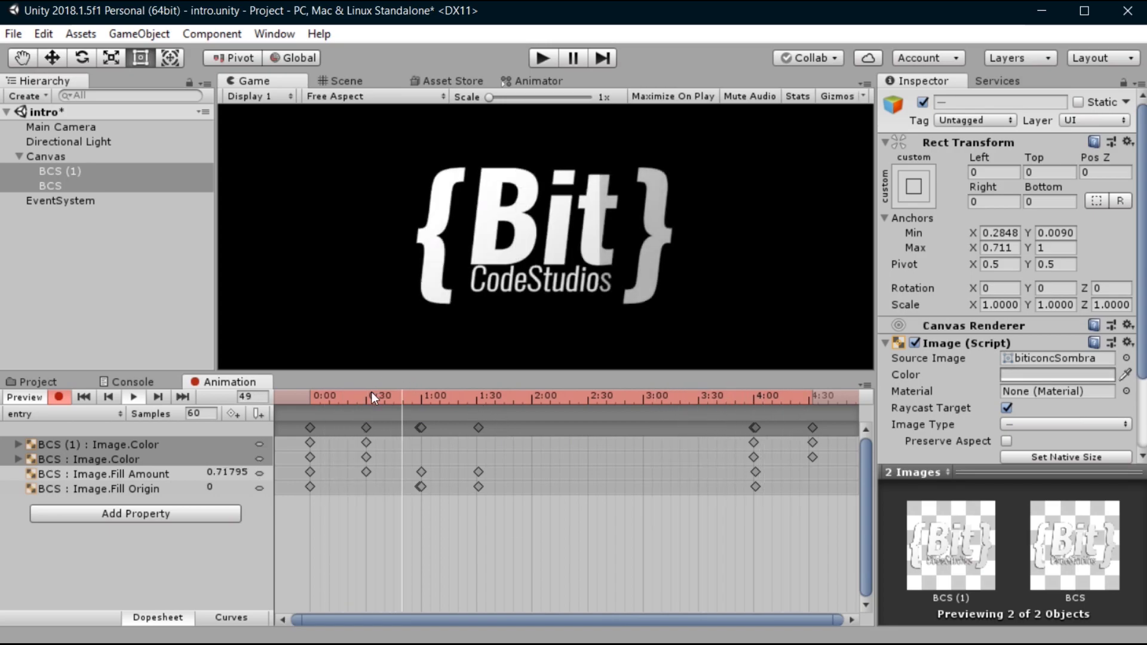
click(305, 395)
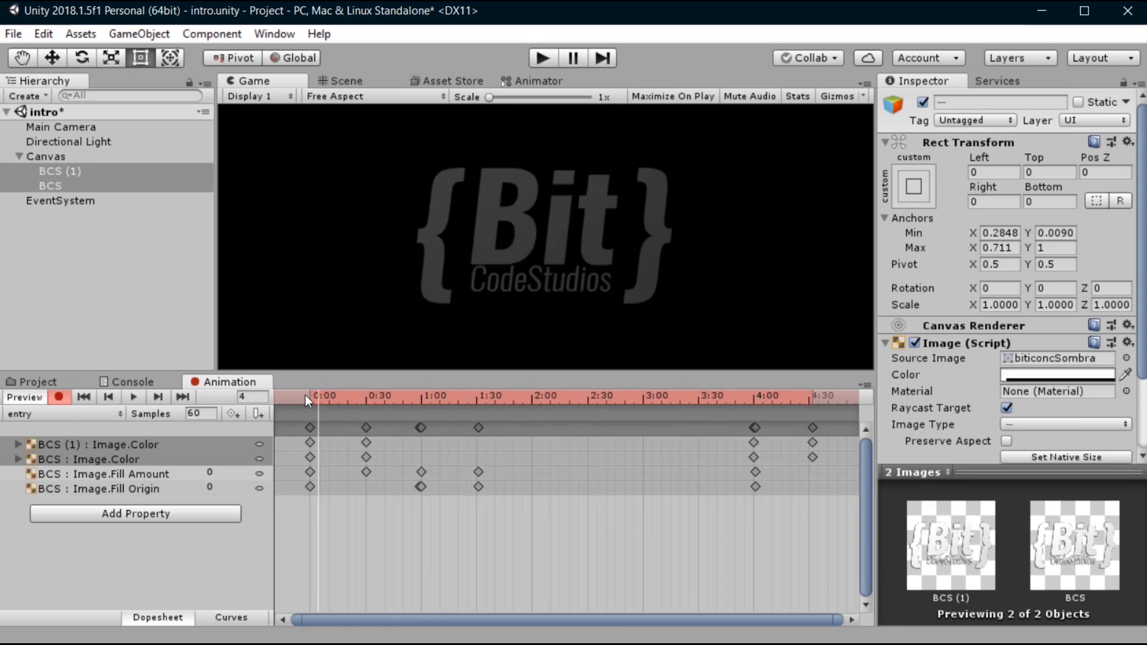
drag(305, 395, 368, 405)
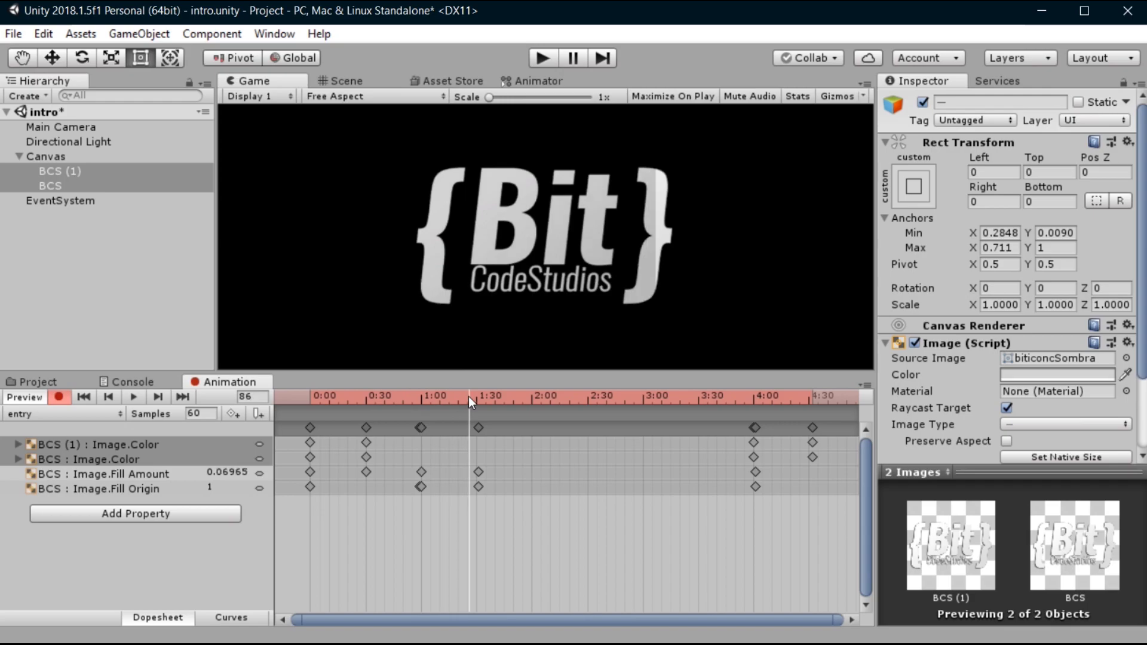
drag(371, 395, 741, 408)
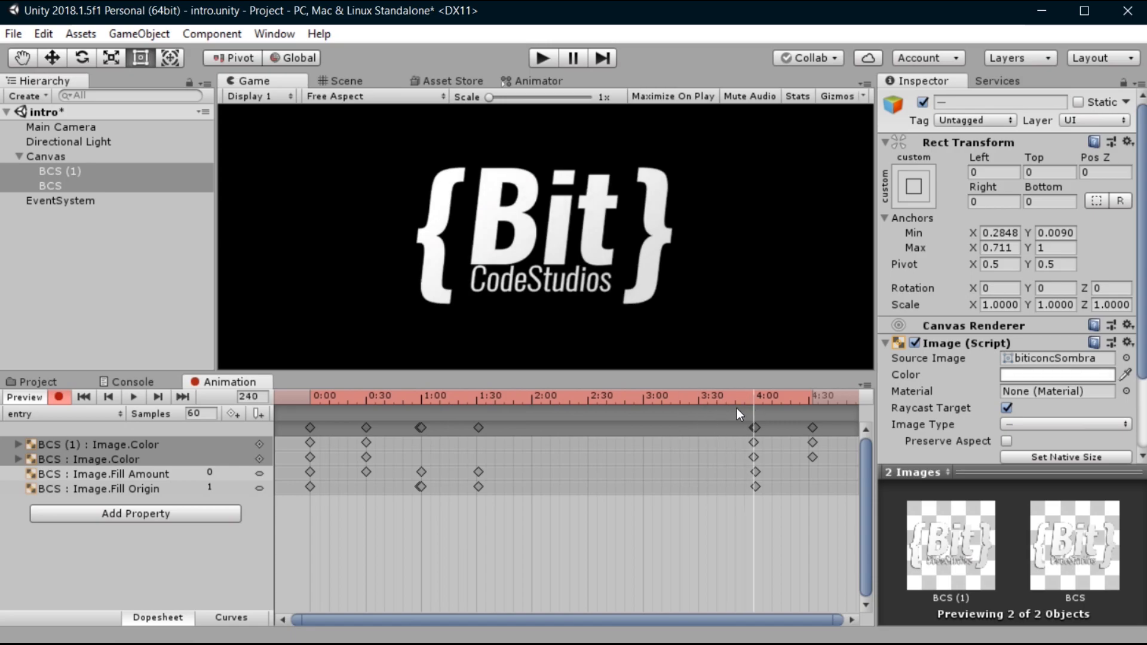
mouse_move(737, 408)
mouse_down()
mouse_move(750, 388)
mouse_move(820, 408)
mouse_up()
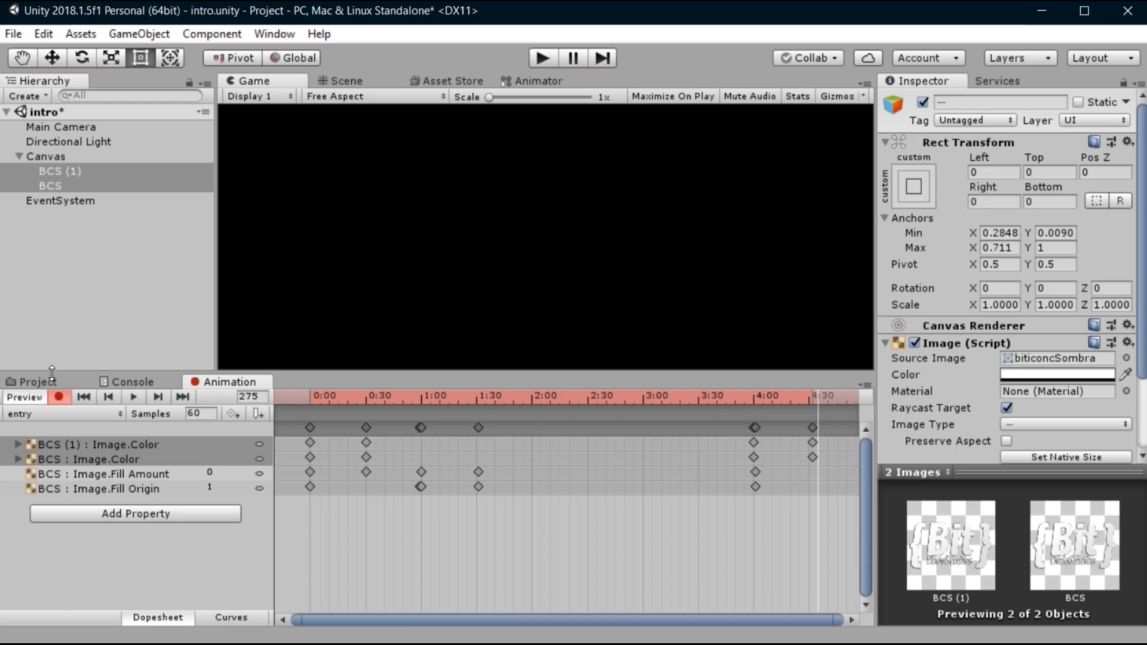
Stop recording and import switch.mp3 from the Projetos drive into the AnimaçãoDaIntro folder.
click(60, 397)
click(59, 382)
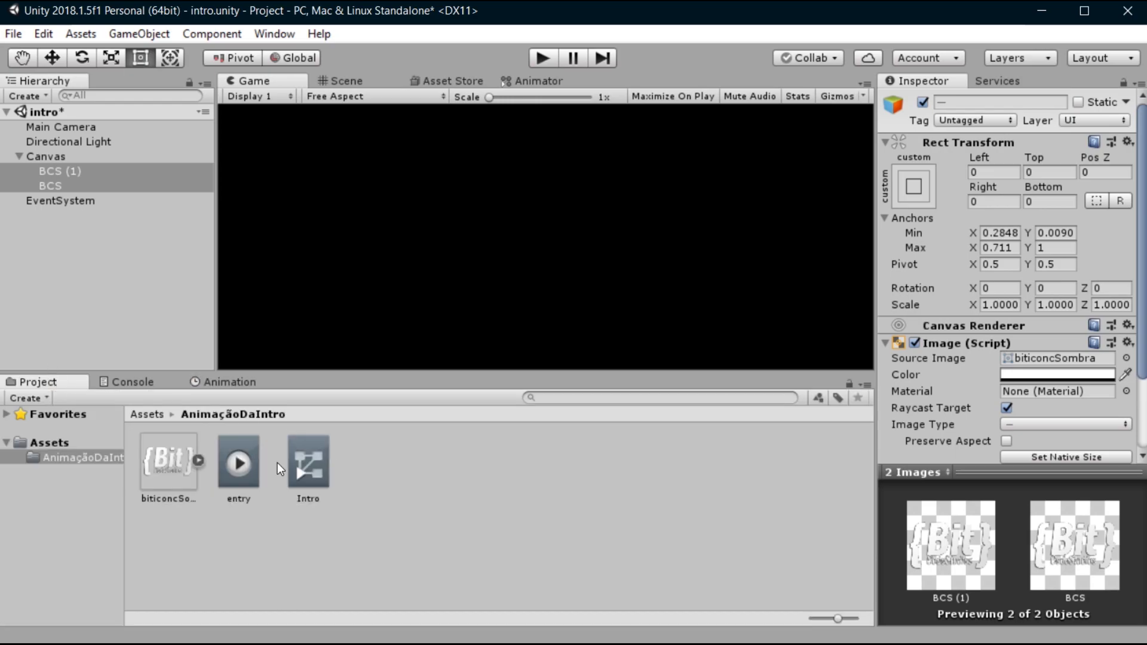
right_click(559, 490)
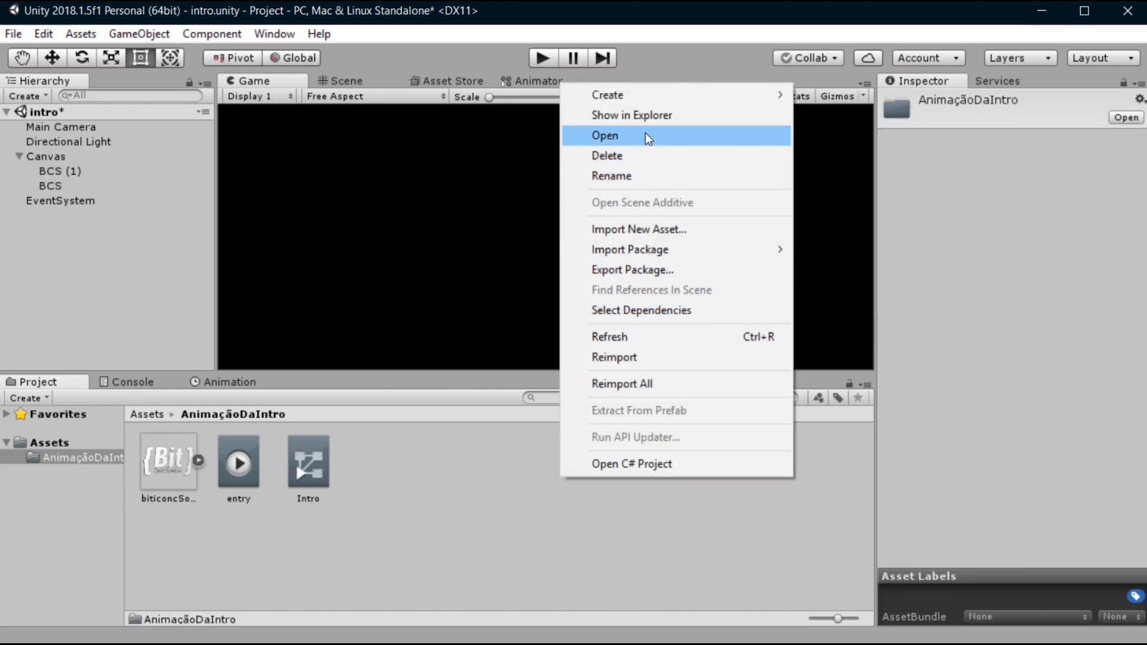
click(630, 228)
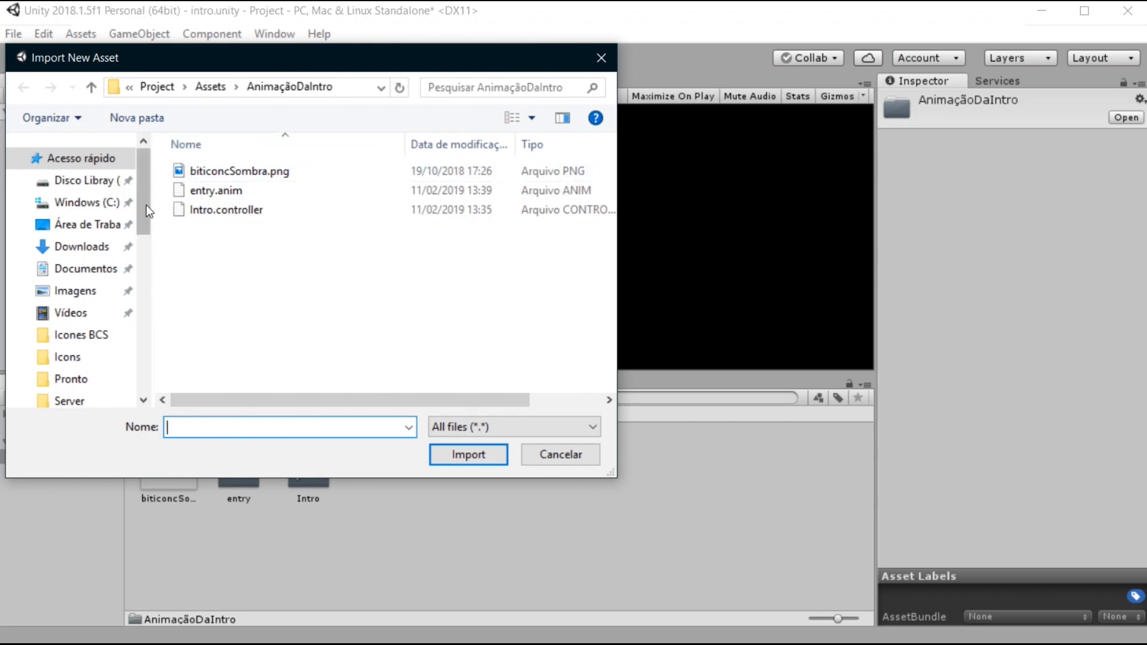
scroll(141, 179, down, 5)
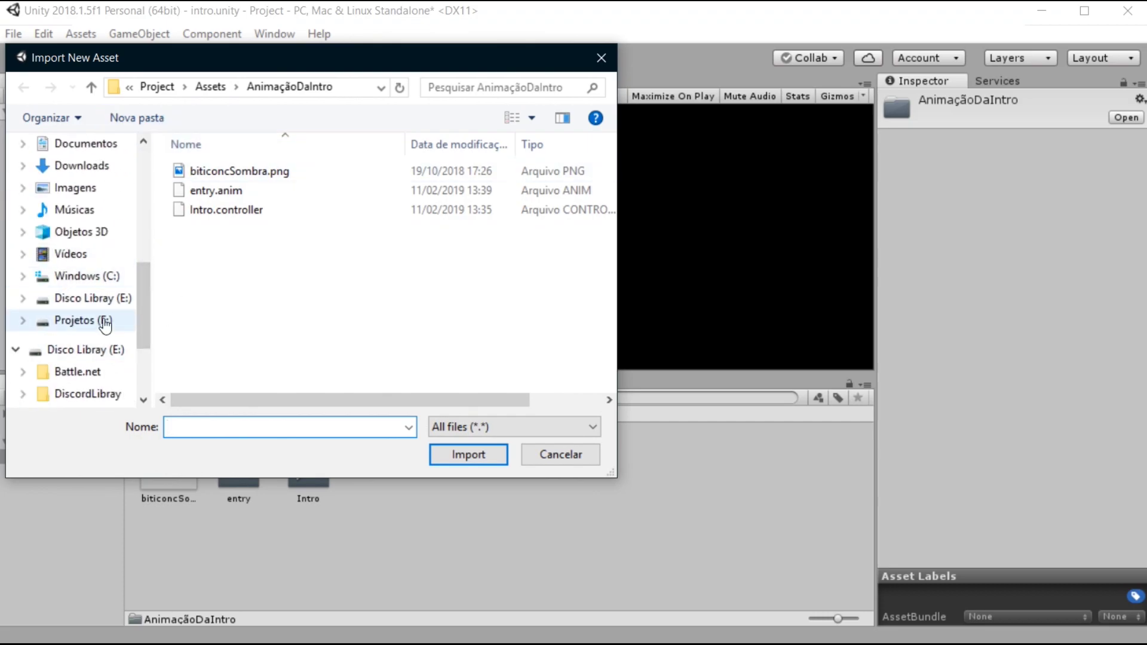
click(105, 324)
scroll(280, 250, down, 4)
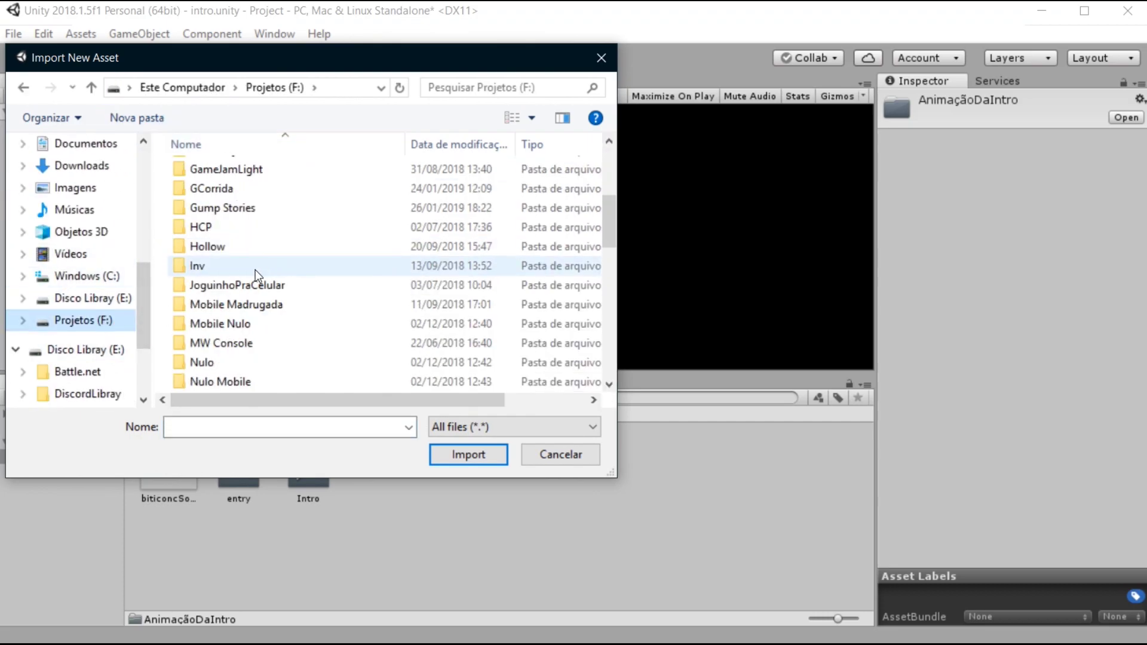
scroll(254, 268, up, 2)
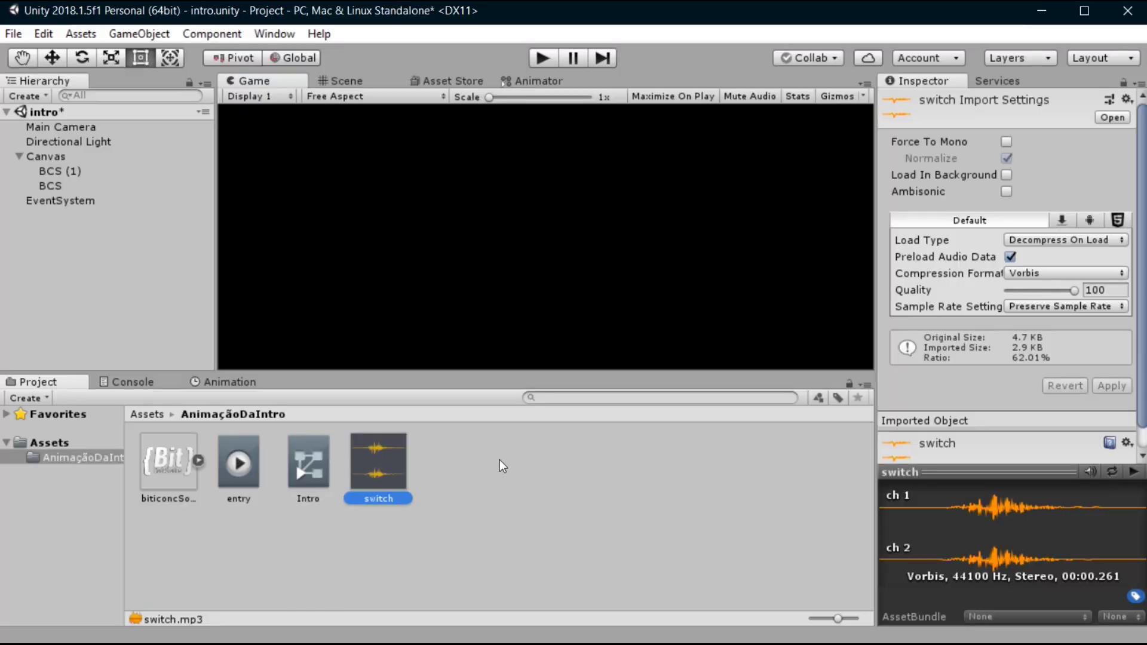
click(500, 464)
click(397, 468)
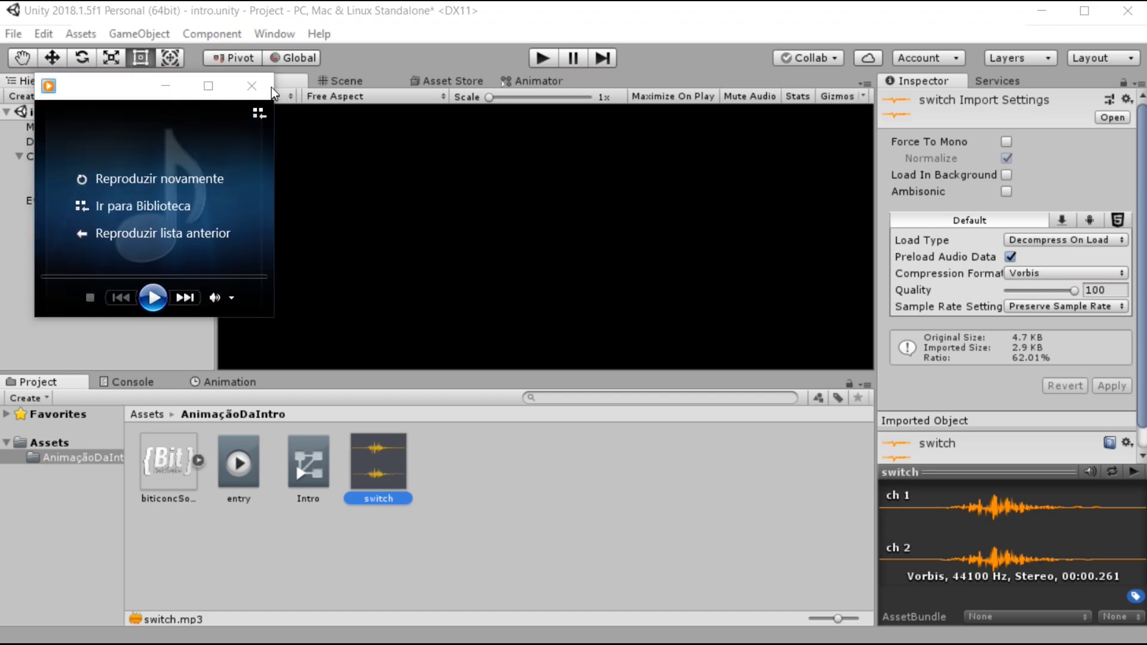
Create an empty child GameObject under Canvas and name it Audio.
click(245, 82)
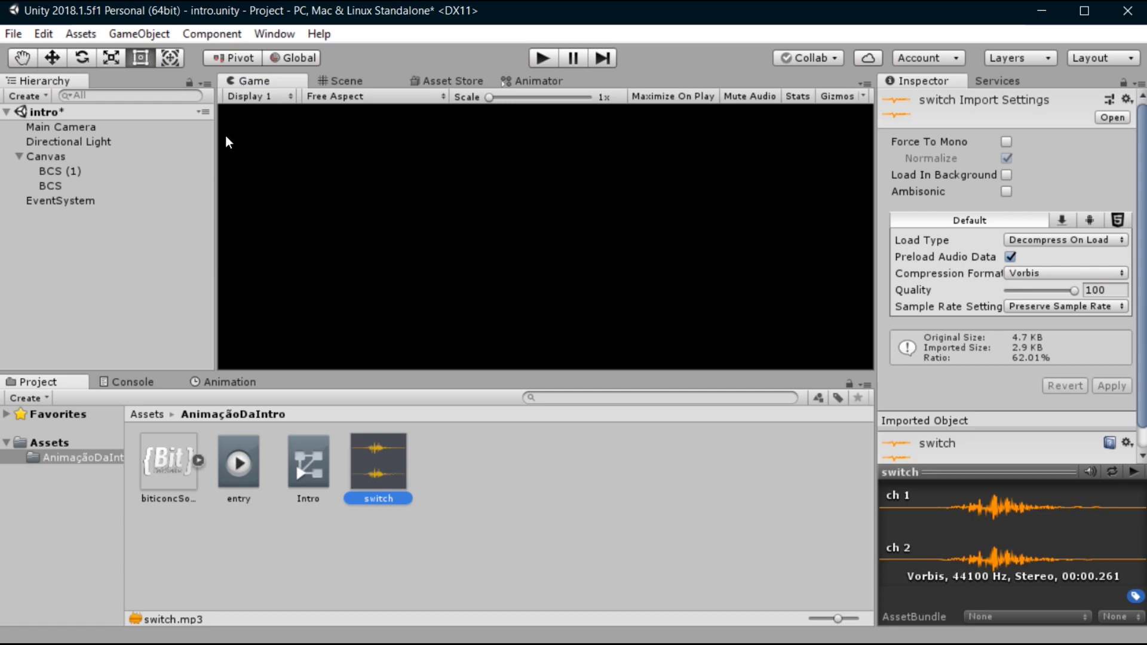
click(84, 171)
click(77, 156)
click(80, 172)
click(66, 160)
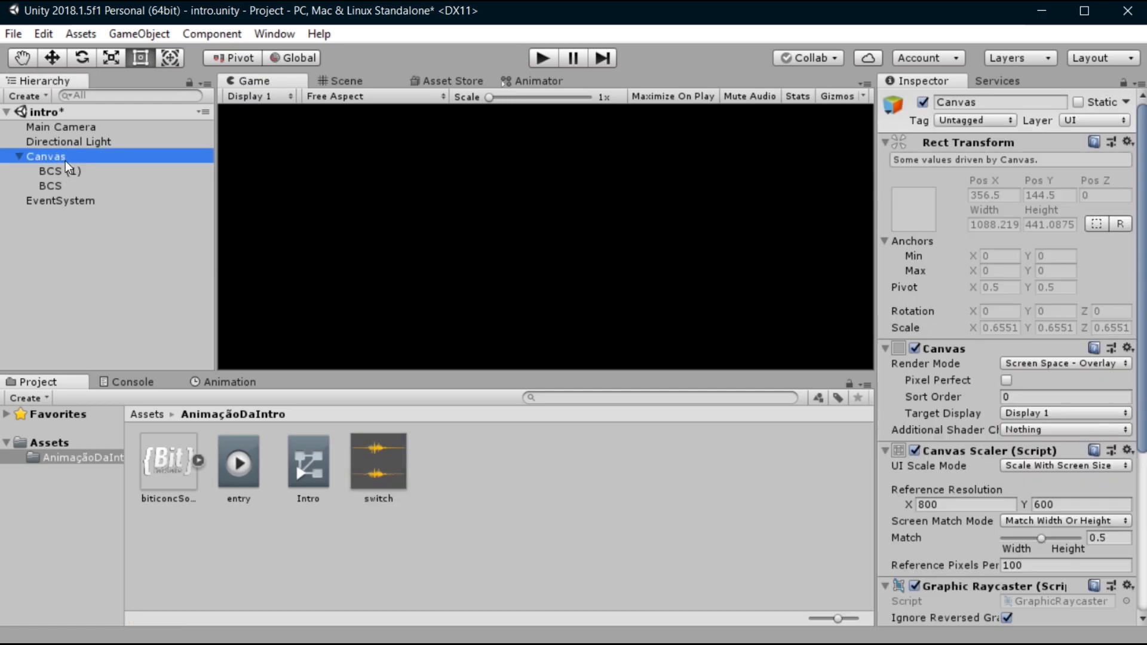
right_click(67, 166)
click(125, 313)
right_click(71, 205)
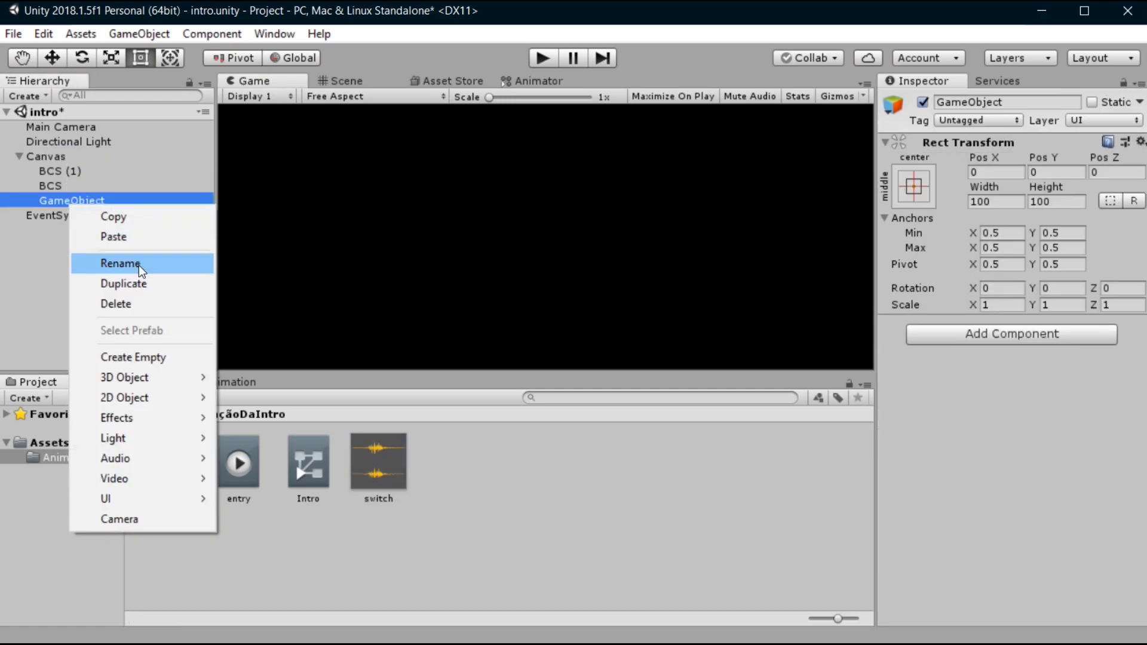
click(141, 270)
text(Audio)
key(Return)
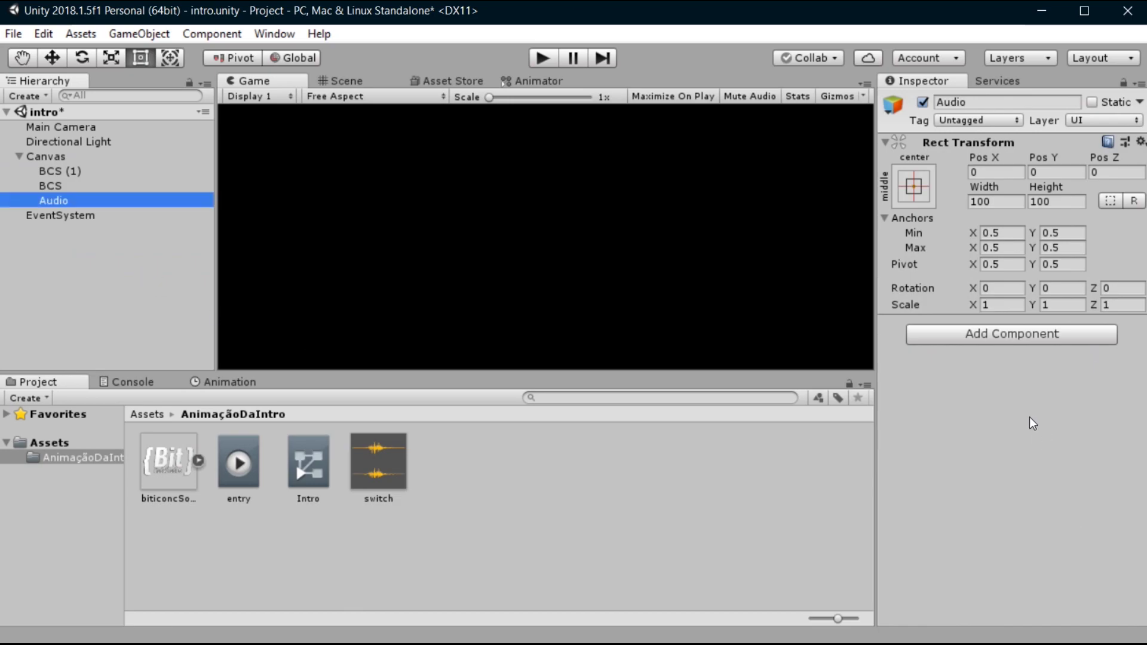
Add an Audio Source to Audio and assign the switch clip as its AudioClip.
click(1039, 335)
text(audi)
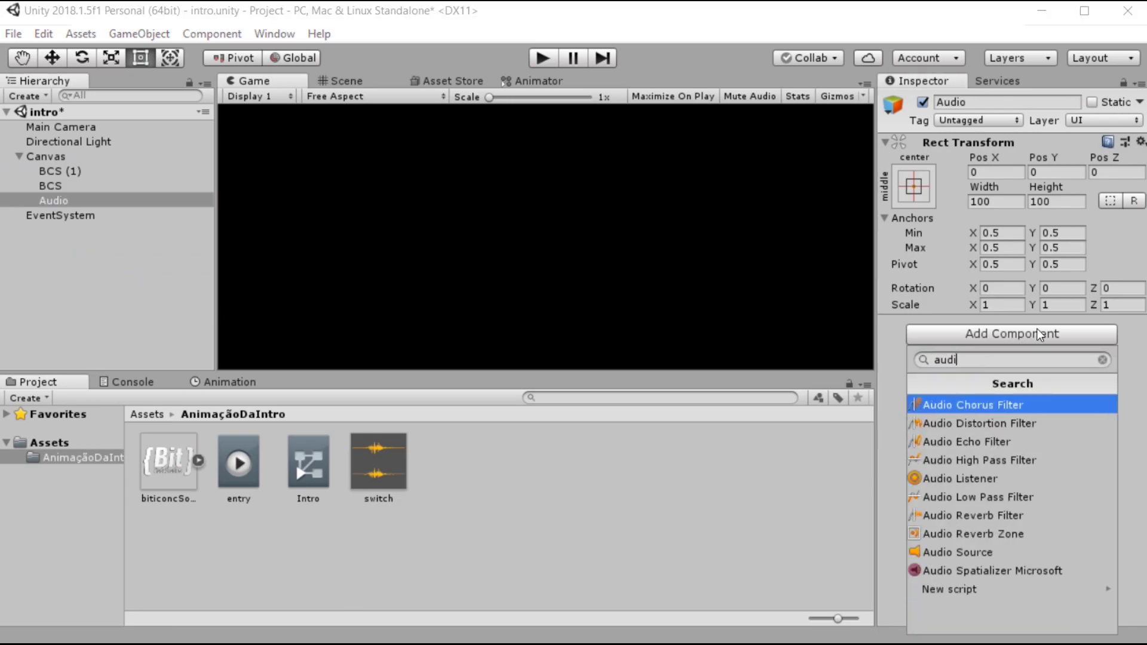
key(Down)
key(Down)
key(Down)
key(Return)
drag(378, 463, 1040, 343)
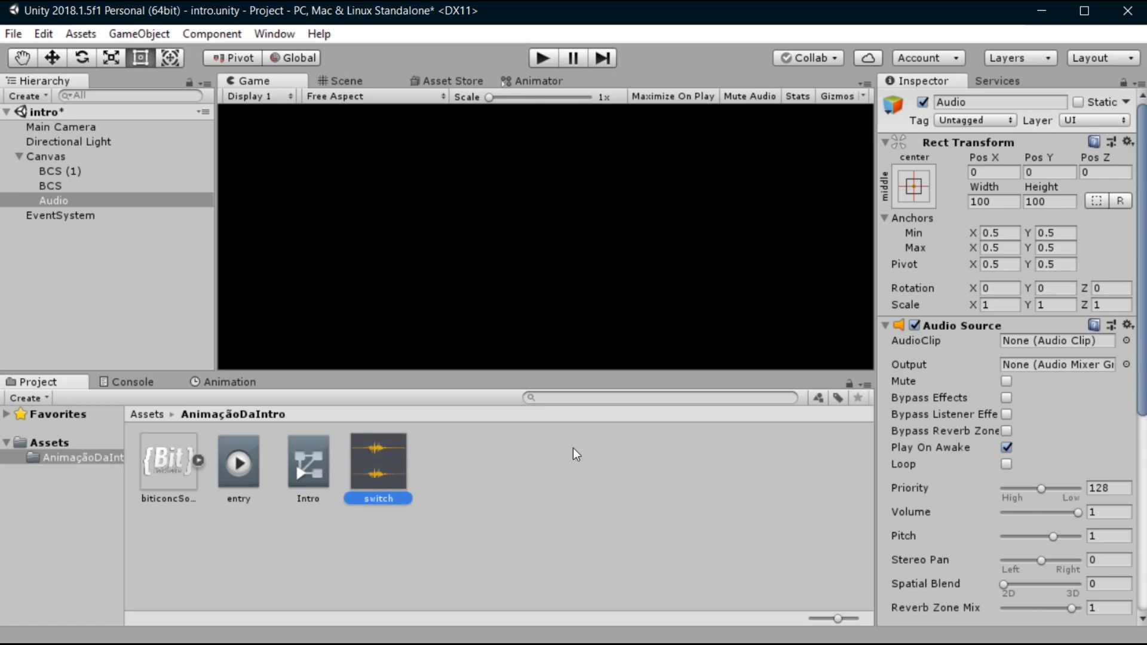
scroll(1035, 390, down, 2)
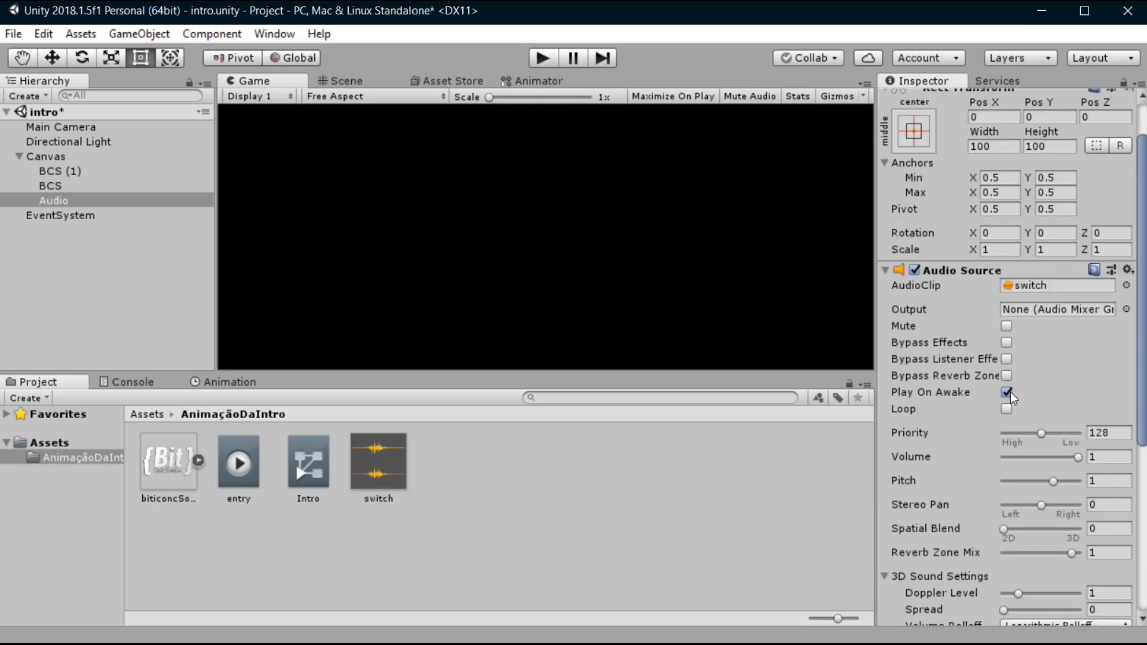
Key the Audio Source disabled at frame 0 and enabled around frame 35.
click(915, 271)
click(224, 381)
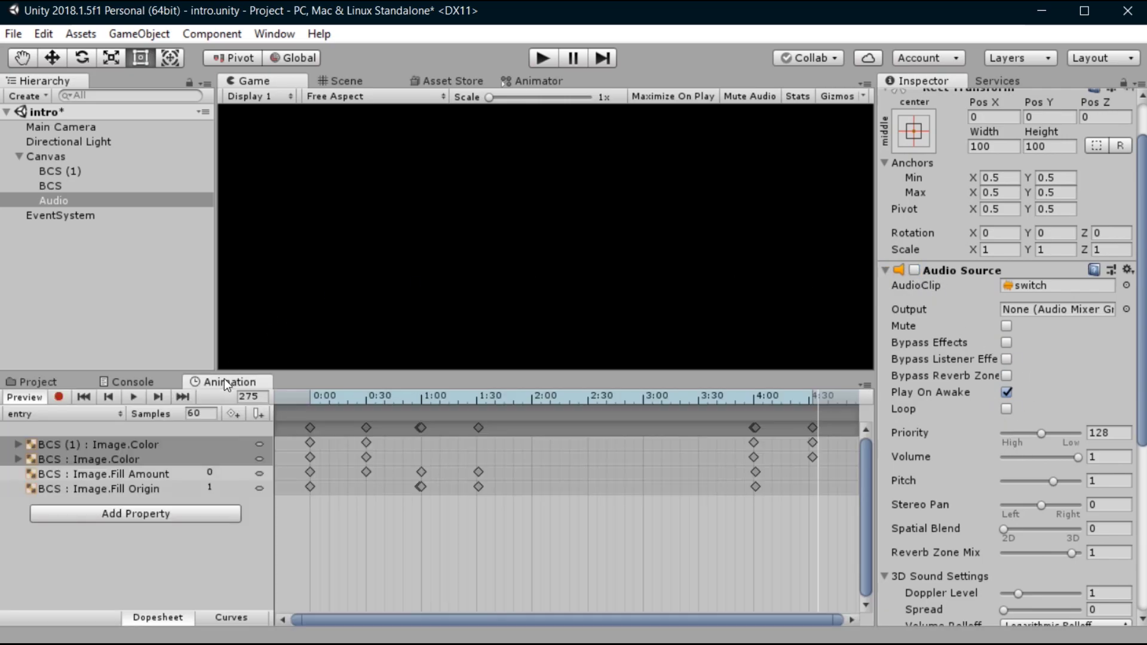
click(55, 398)
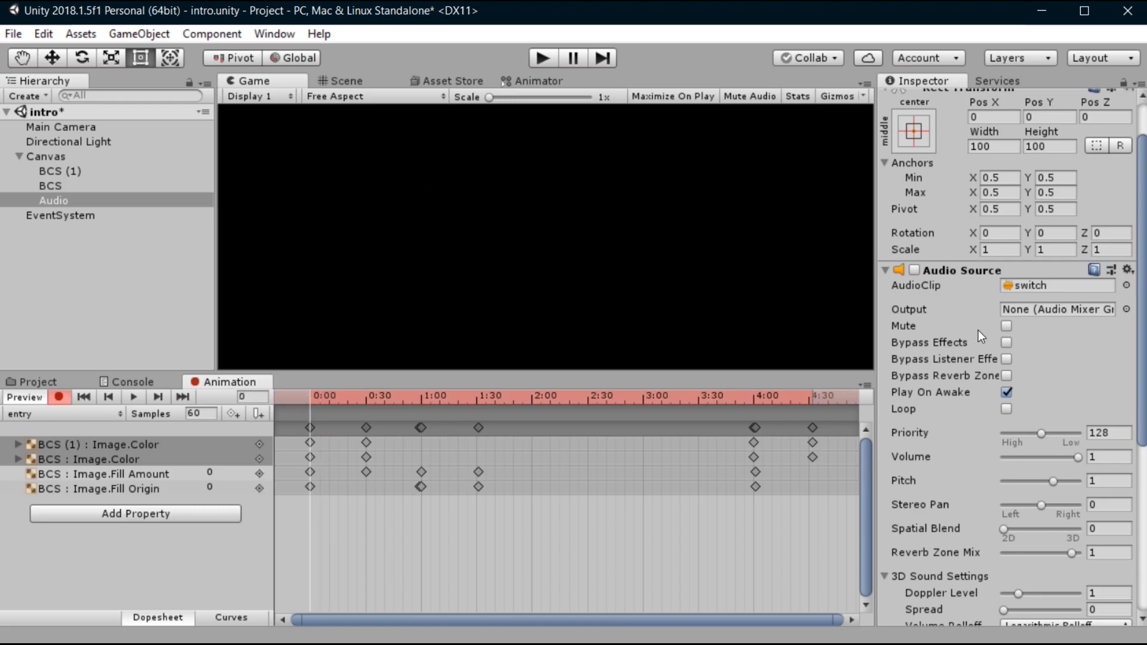
click(914, 271)
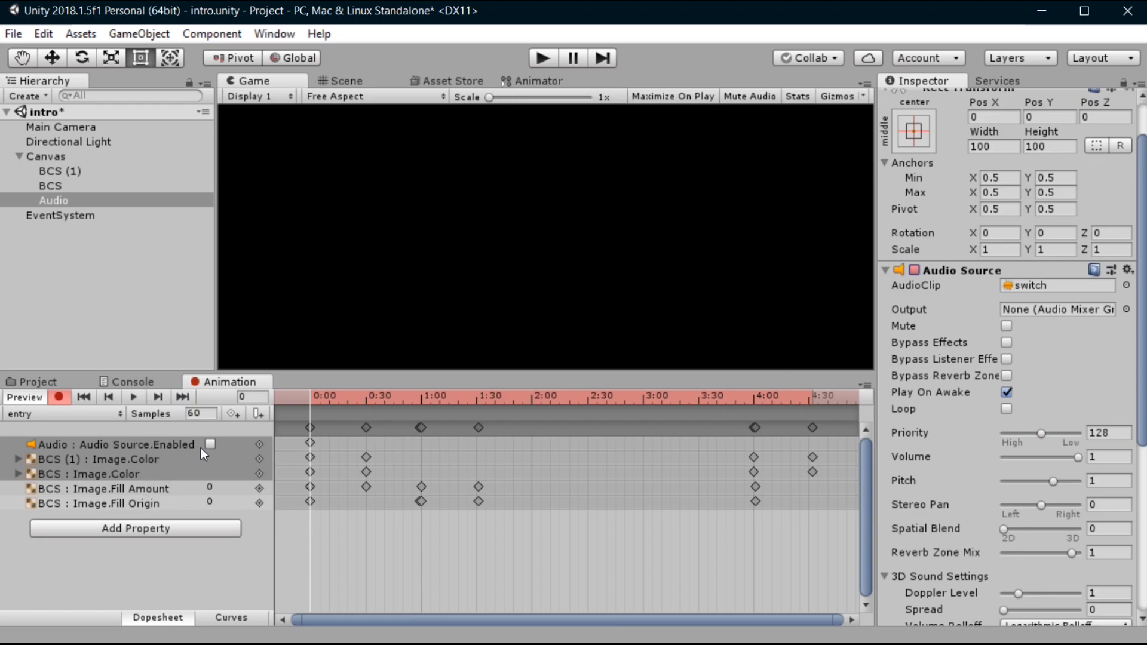
mouse_move(328, 399)
mouse_down()
mouse_move(441, 399)
mouse_move(376, 396)
mouse_up()
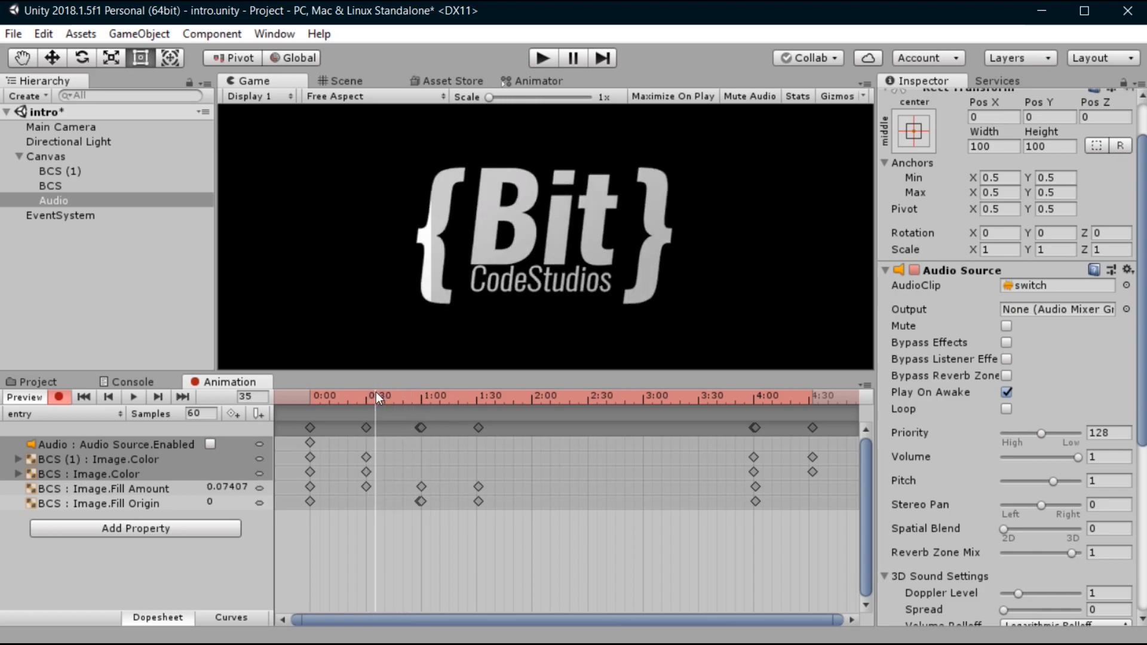
click(212, 445)
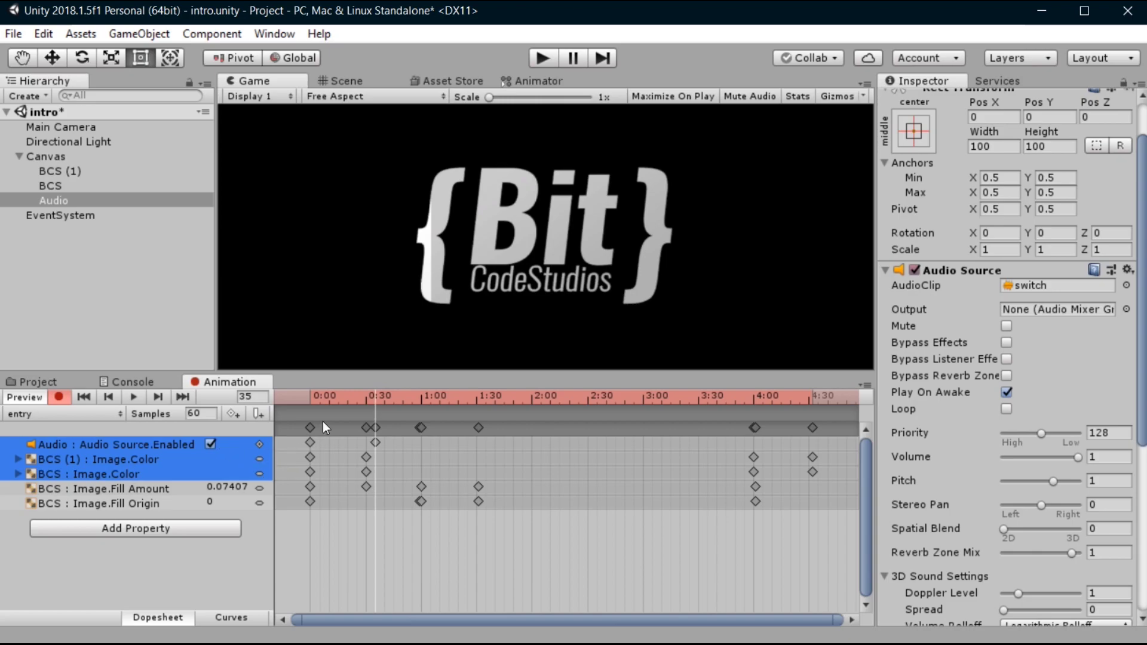
Preview the logo animation, rewind to the first frame and run the scene in Play mode.
drag(346, 396, 377, 409)
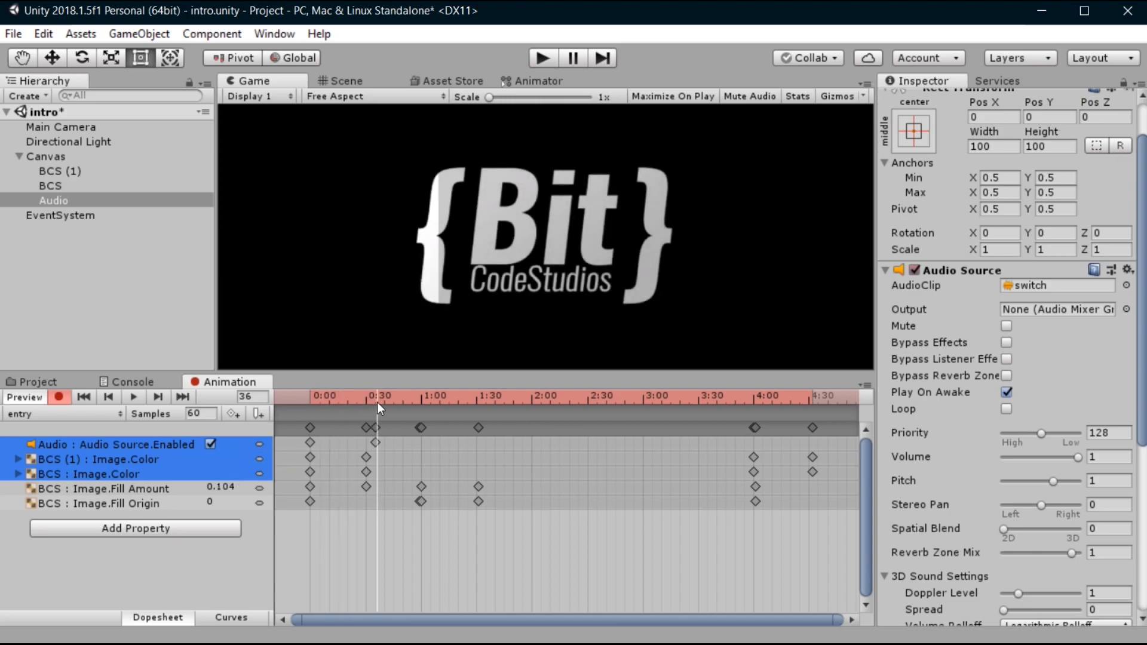
drag(378, 408, 691, 421)
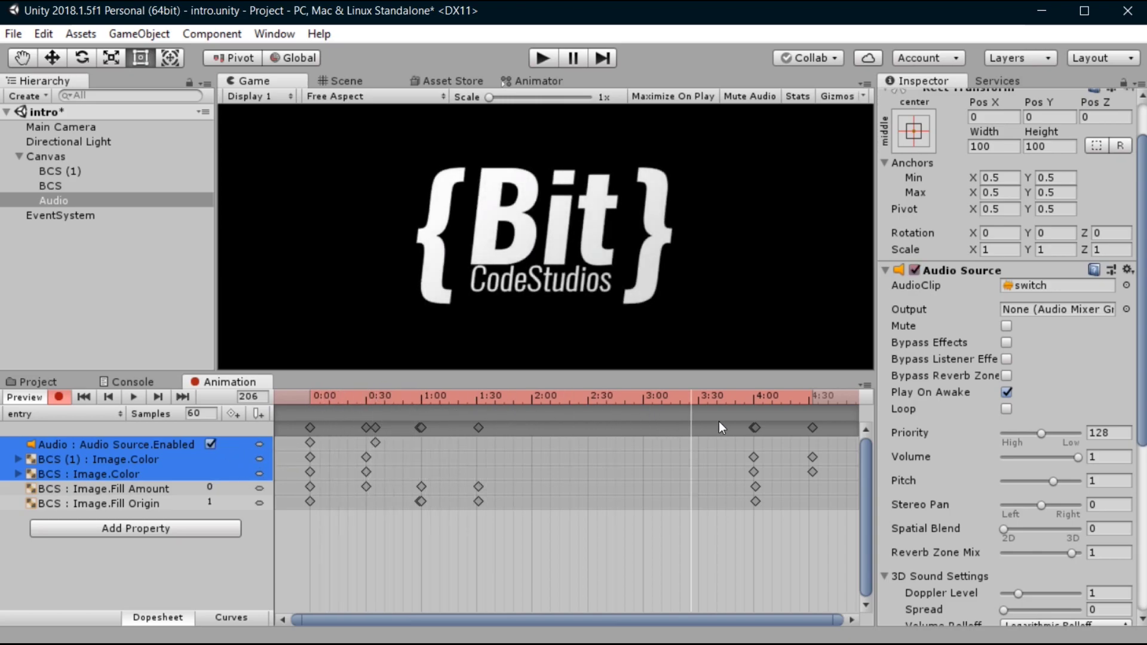
key(shift+comma)
click(533, 60)
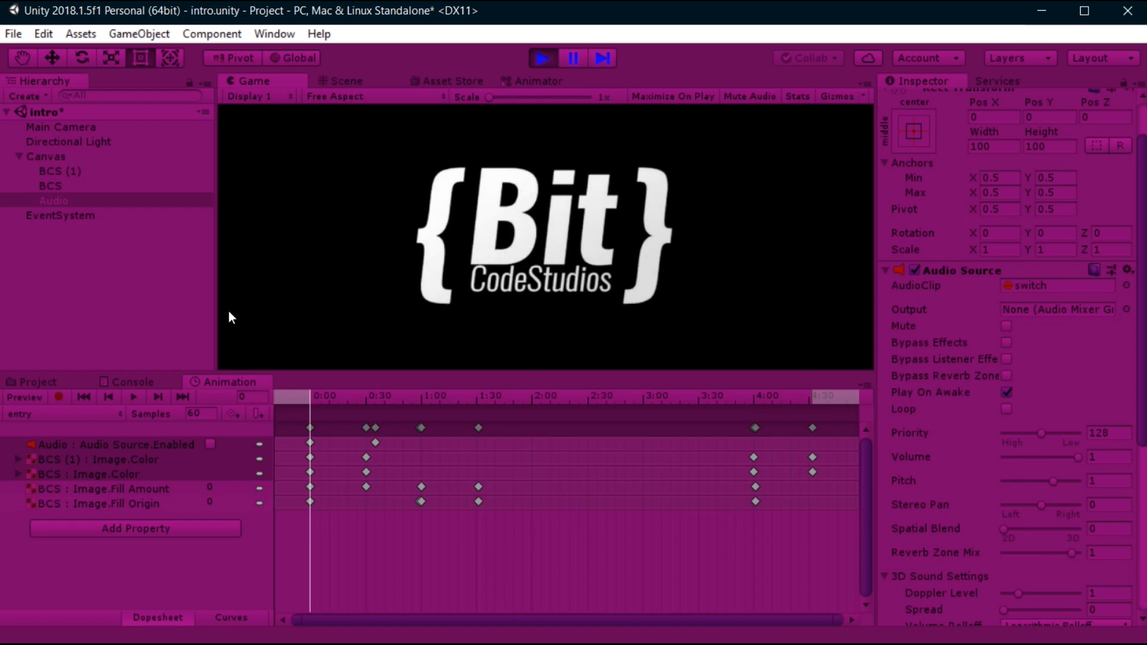
Stop Play mode and add a new empty state to the Intro Animator graph.
click(541, 58)
click(534, 81)
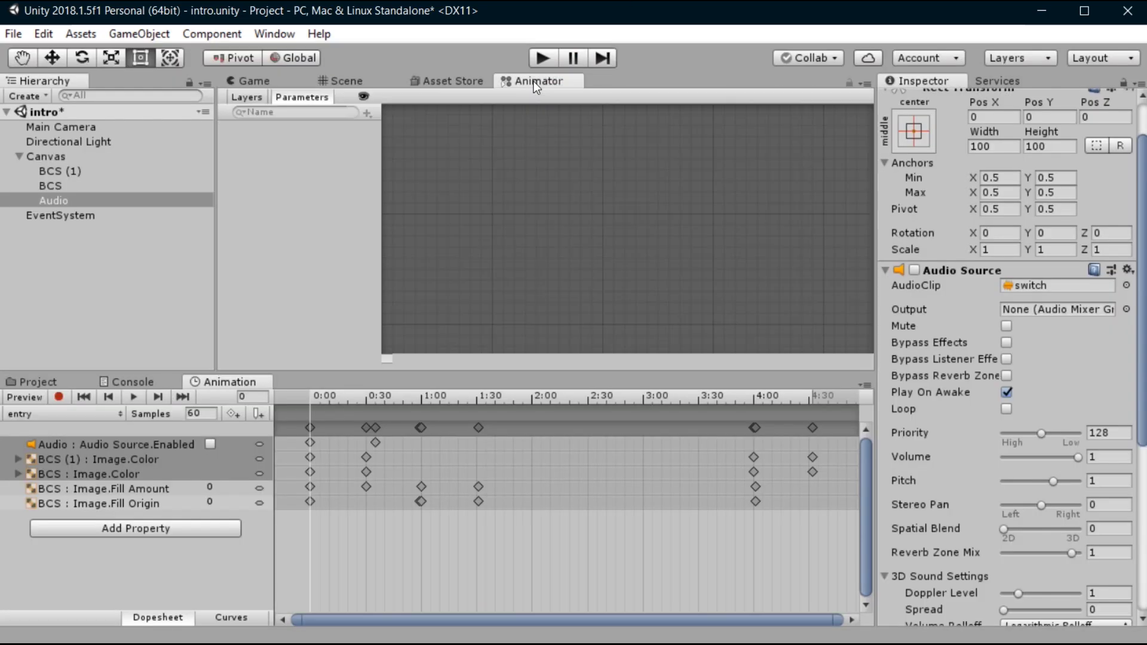
click(58, 156)
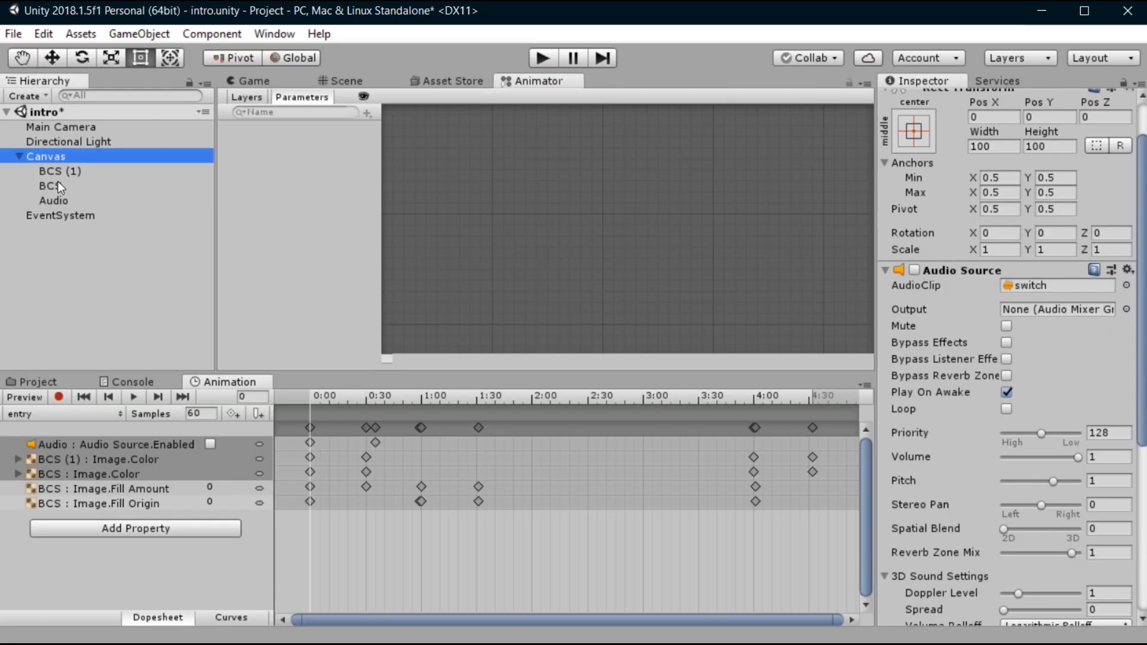
click(38, 381)
drag(555, 195, 580, 225)
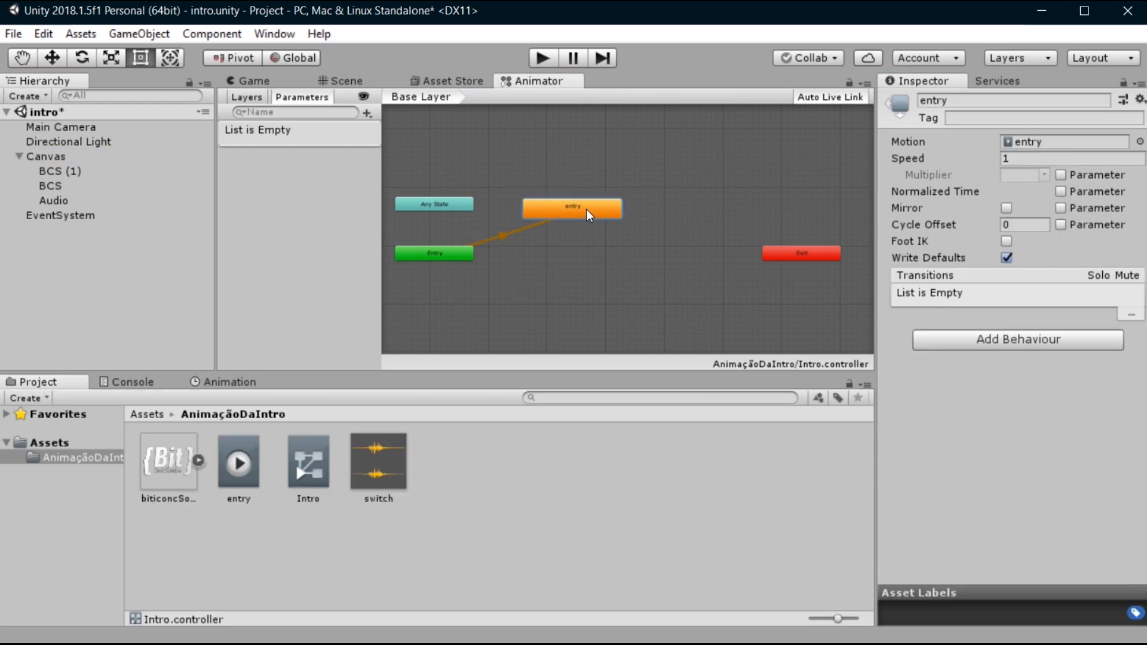
right_click(646, 218)
mouse_move(824, 233)
click(902, 230)
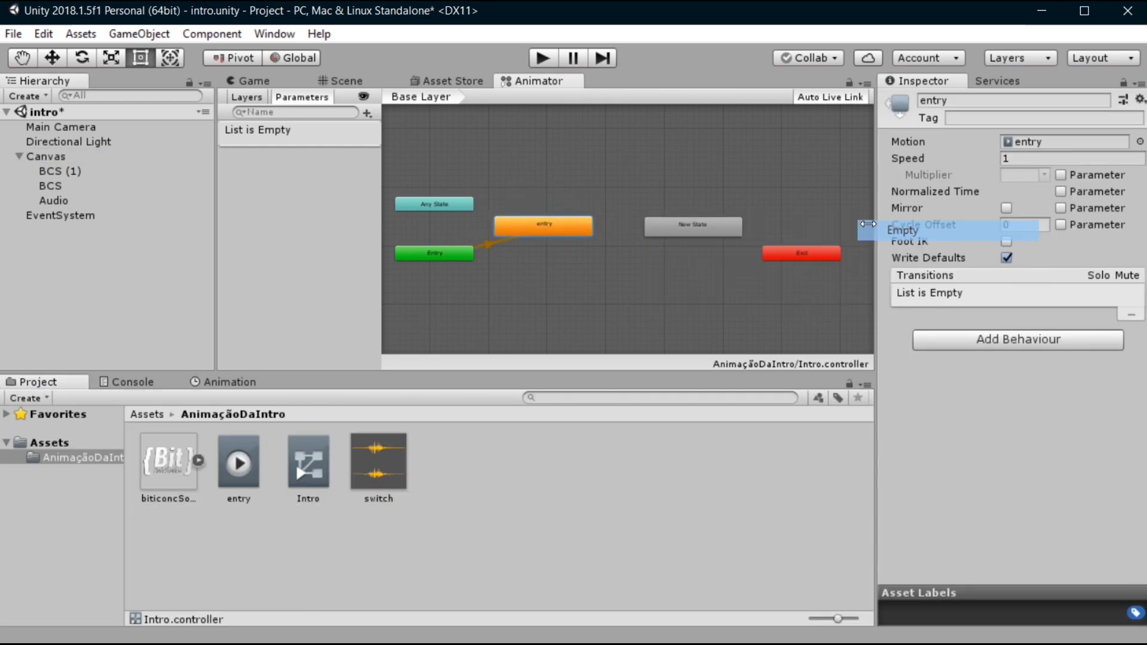
scroll(654, 226, up, 3)
Rename the new state to TransiçãoDeCena.
right_click(669, 219)
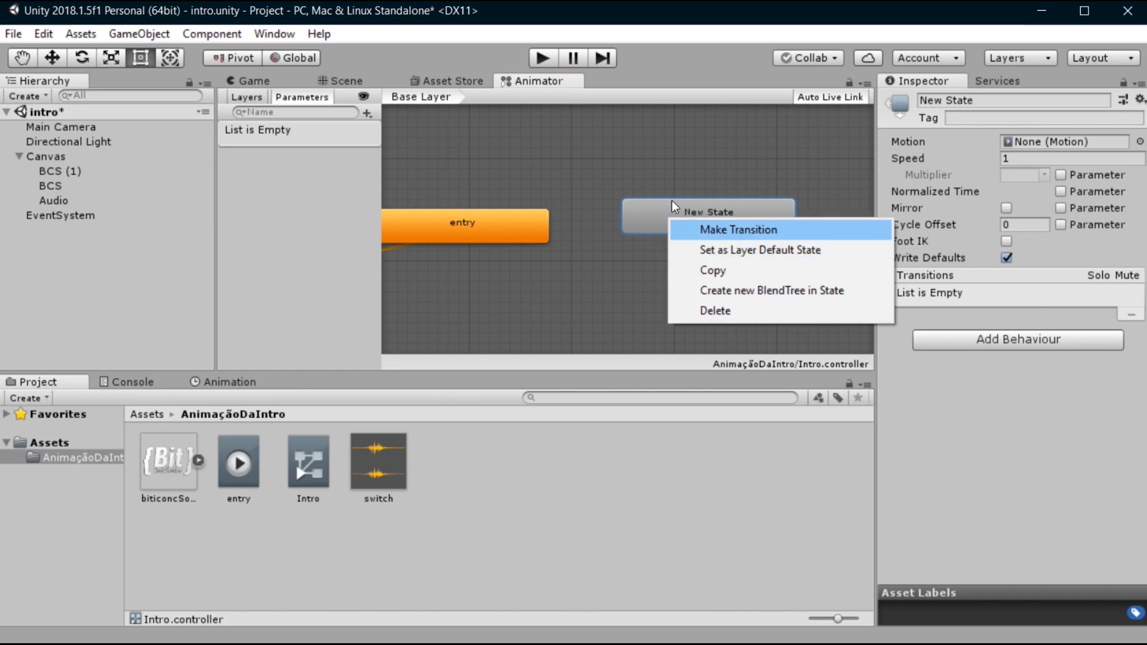
click(654, 190)
click(777, 227)
click(1023, 100)
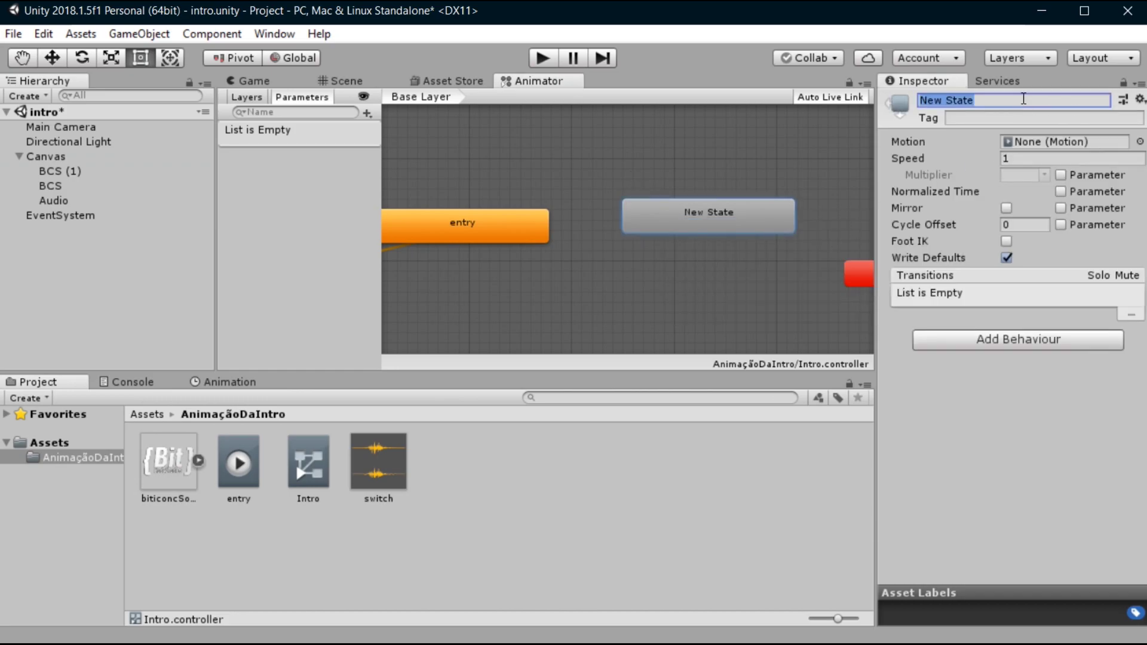
text(TransiçãoDeS)
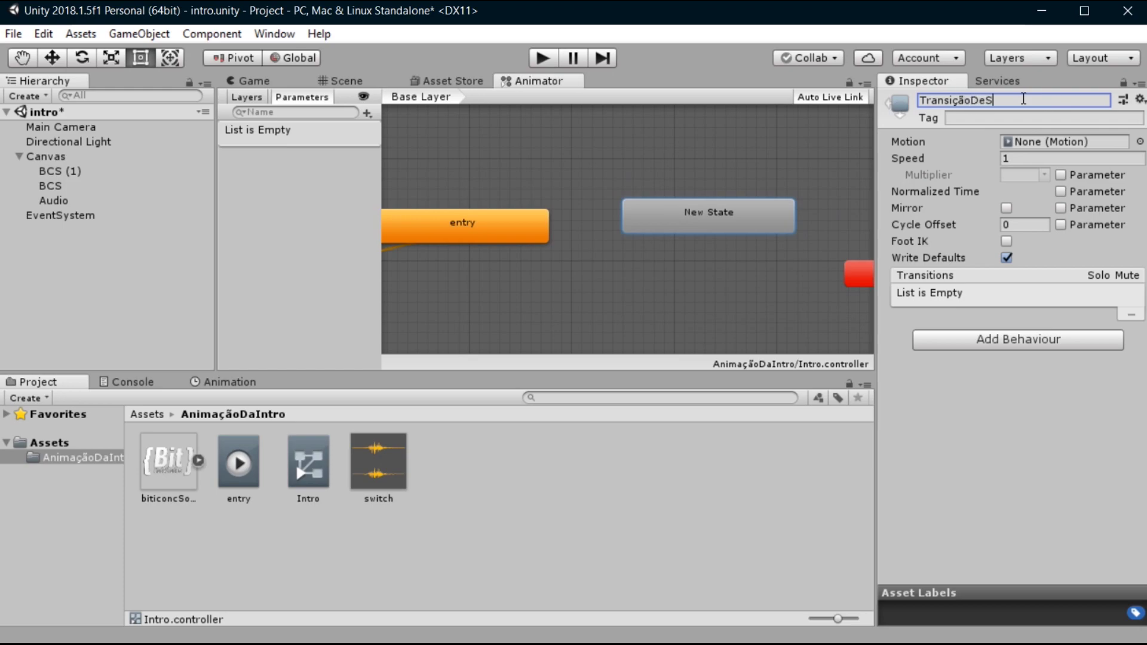
text(ena)
key(Return)
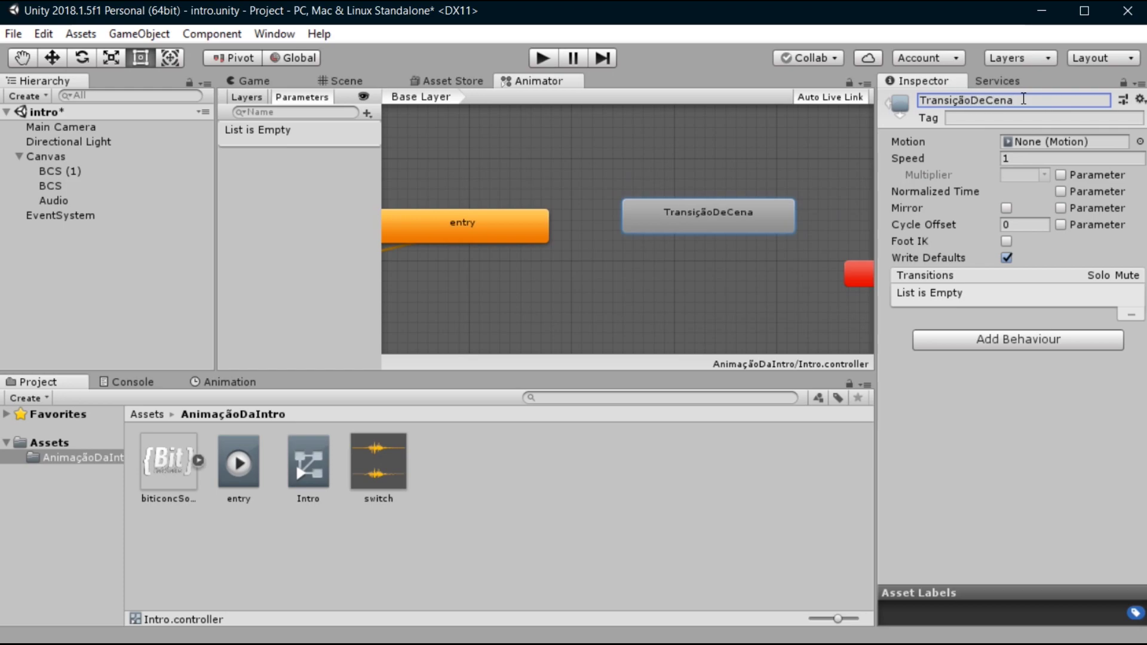
Make a transition from the entry state to TransiçãoDeCena.
right_click(545, 242)
click(549, 249)
click(679, 216)
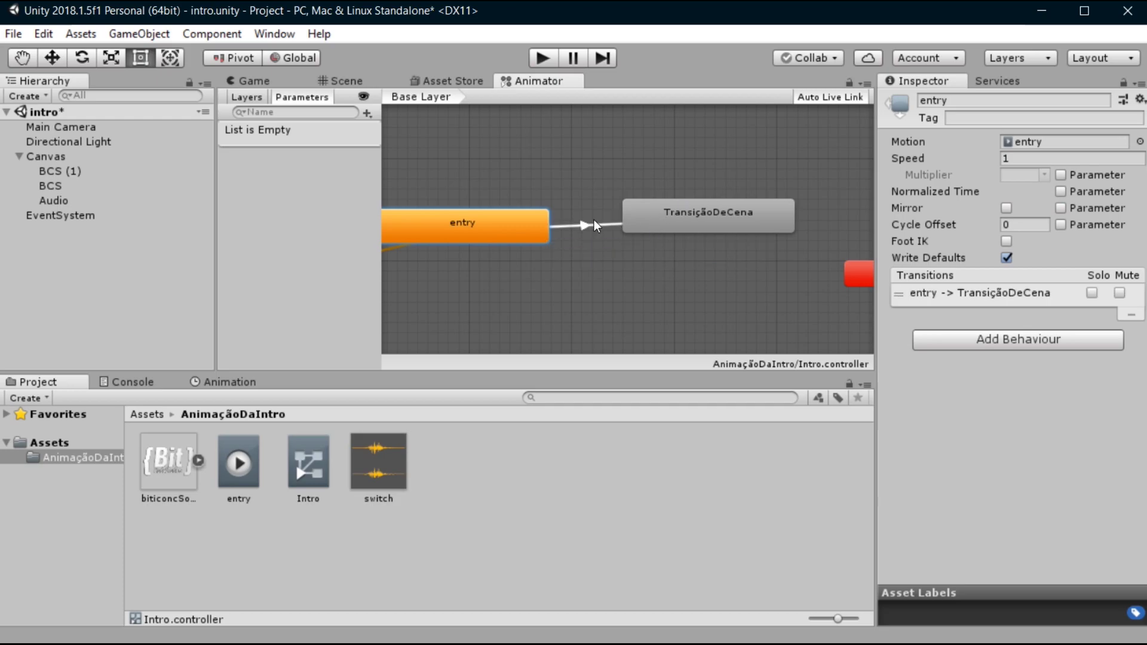
click(599, 228)
click(525, 225)
click(681, 221)
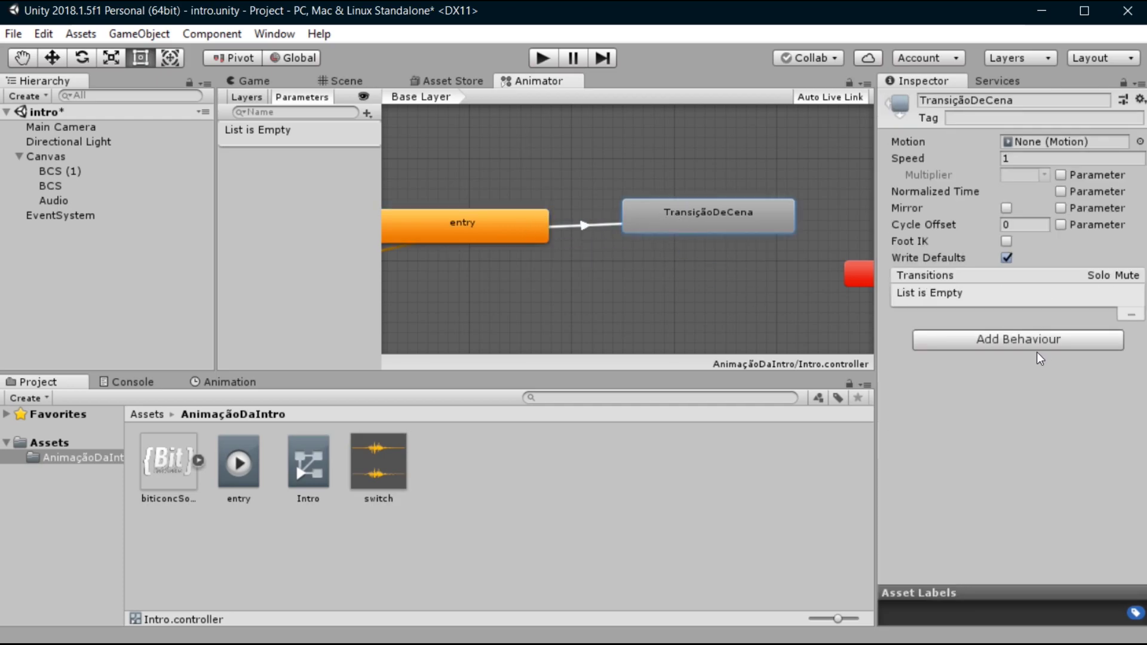
Add a new behaviour script to TransiçãoDeCena, beginning to type its name.
click(1045, 343)
click(1037, 418)
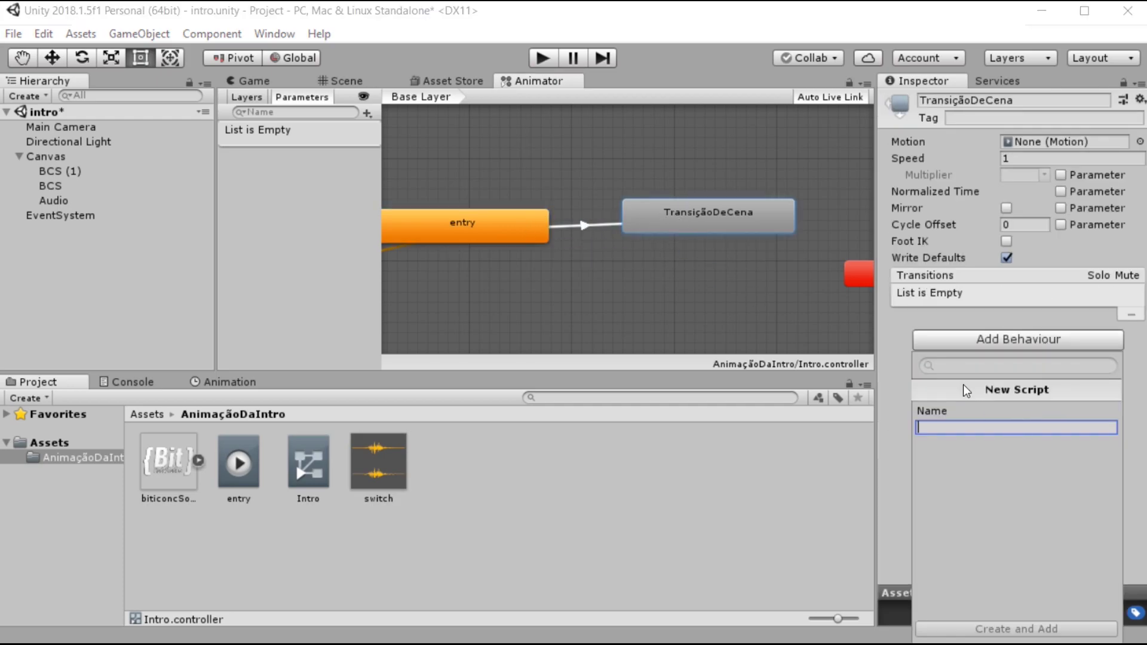
click(920, 294)
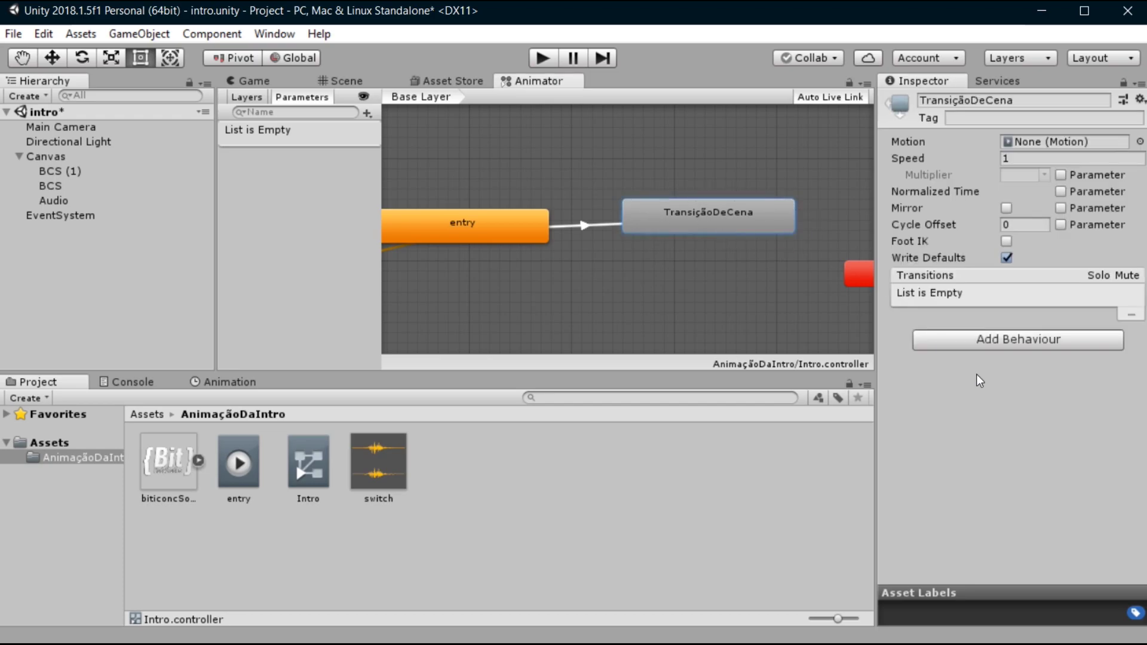
click(993, 342)
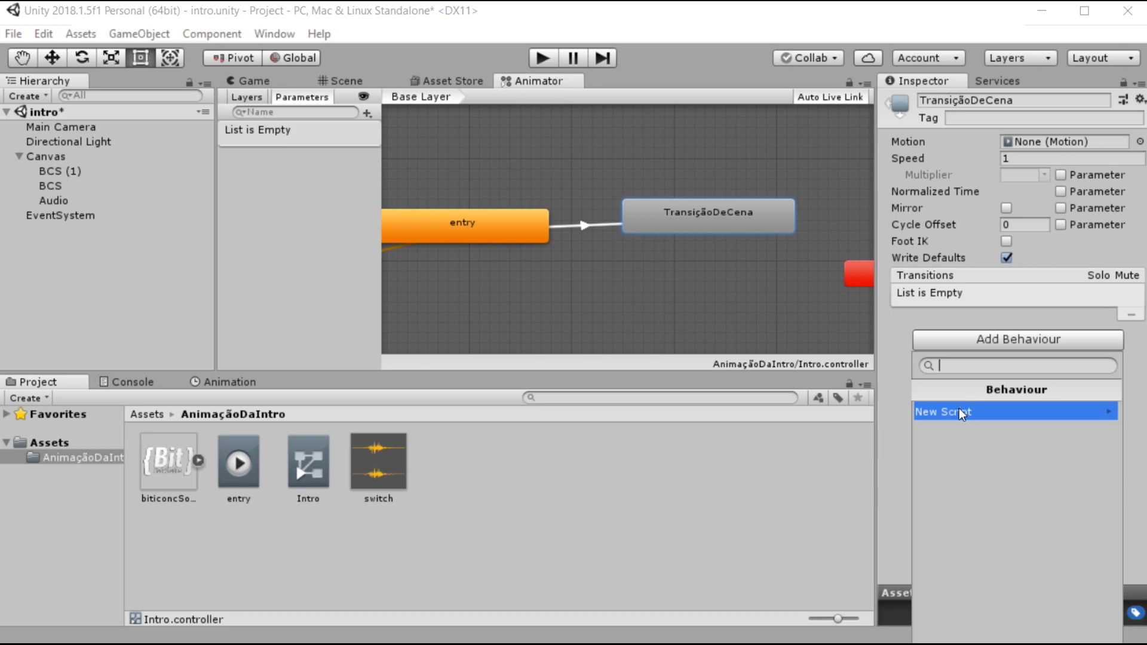
click(950, 421)
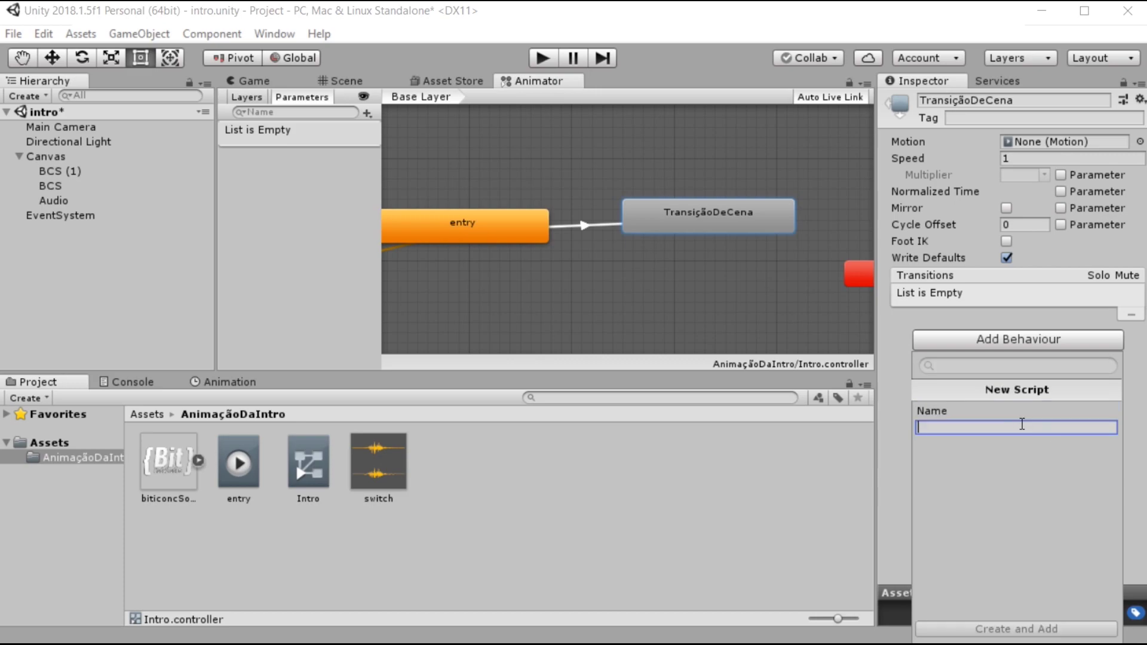
text(Transi)
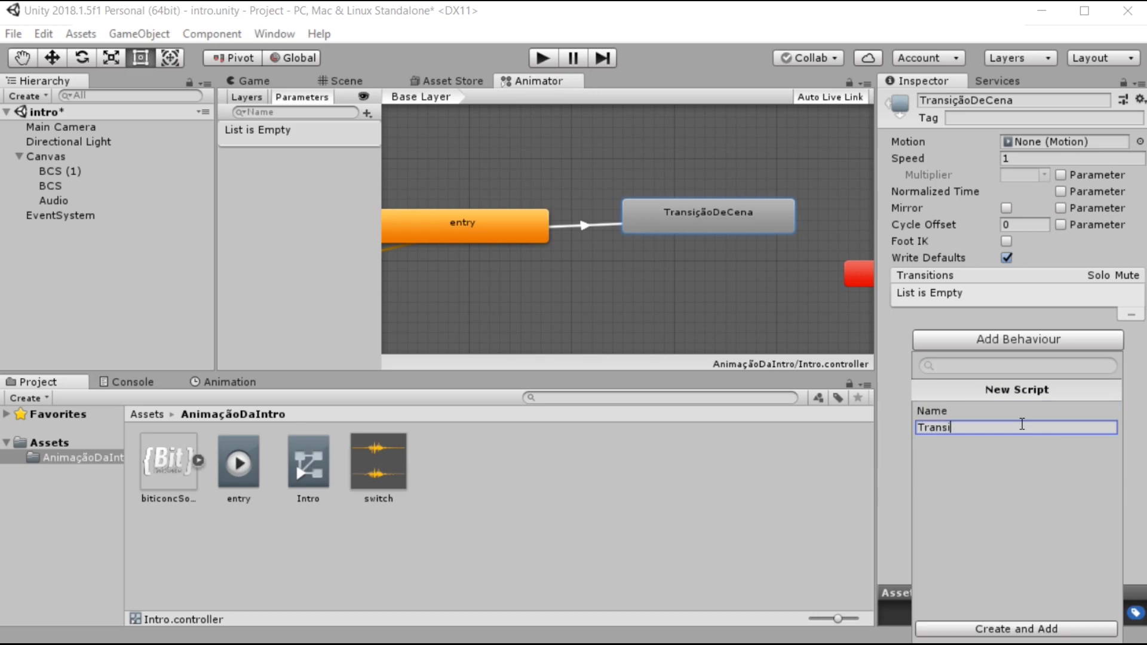
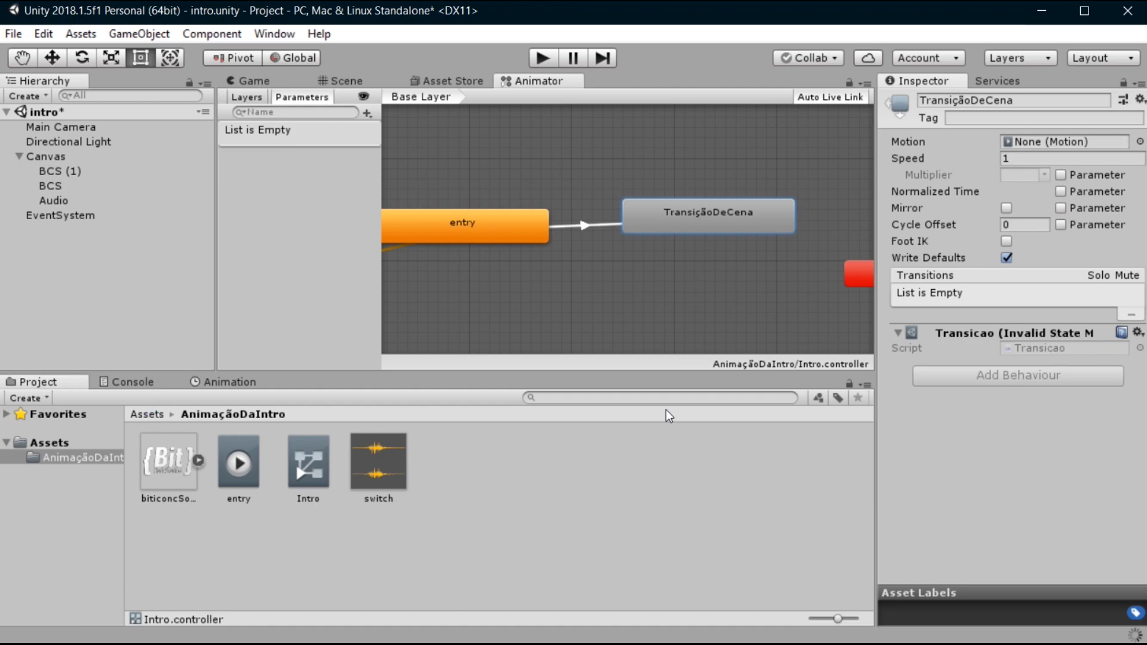
Drag the Transicao script from Assets into AnimaçãoDaIntro and open it in Visual Studio.
click(308, 462)
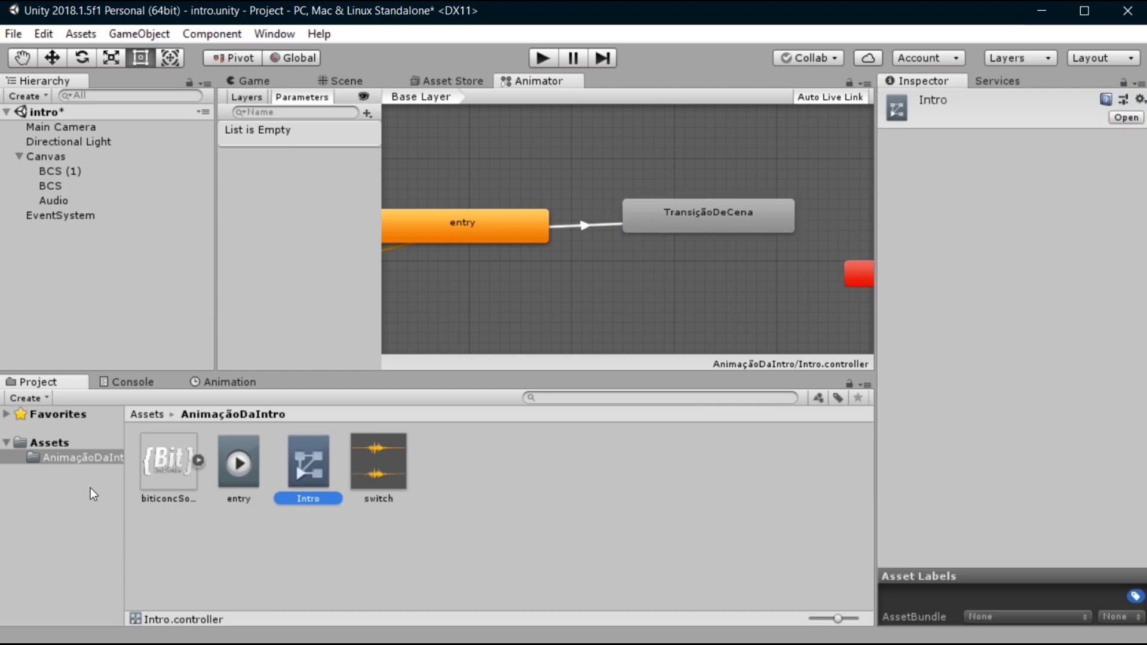
click(148, 414)
drag(379, 467, 503, 528)
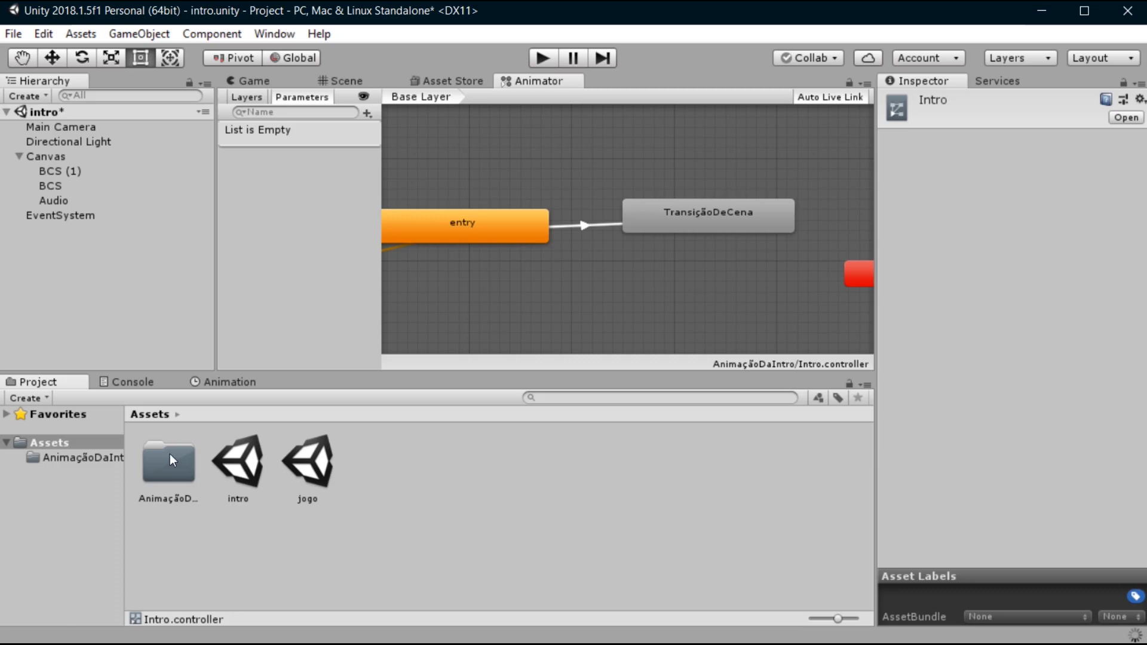
double_click(170, 457)
double_click(474, 487)
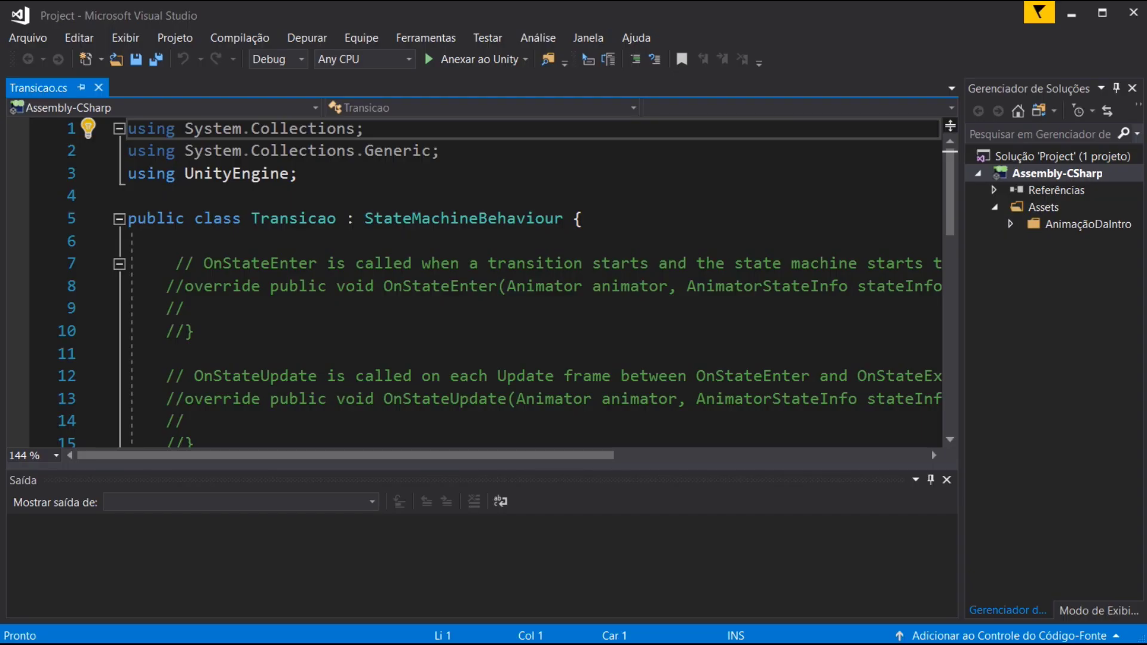
Close the Saída output window and the Class View dock so Transicao's code fills the editor.
click(330, 542)
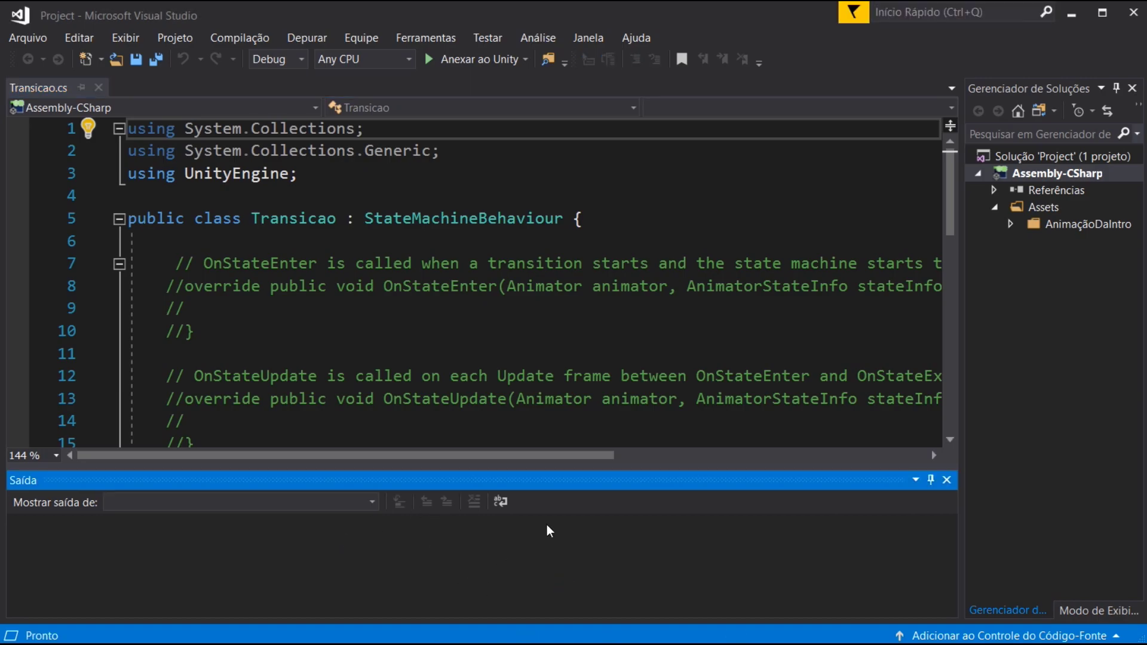
click(947, 479)
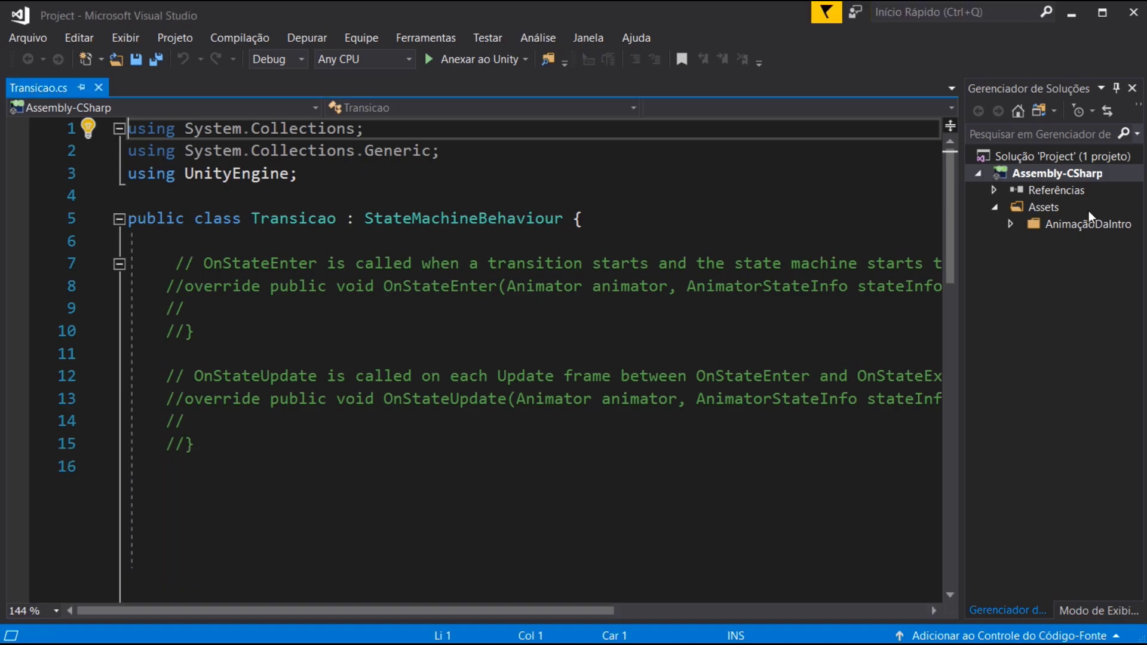
scroll(478, 359, down, 7)
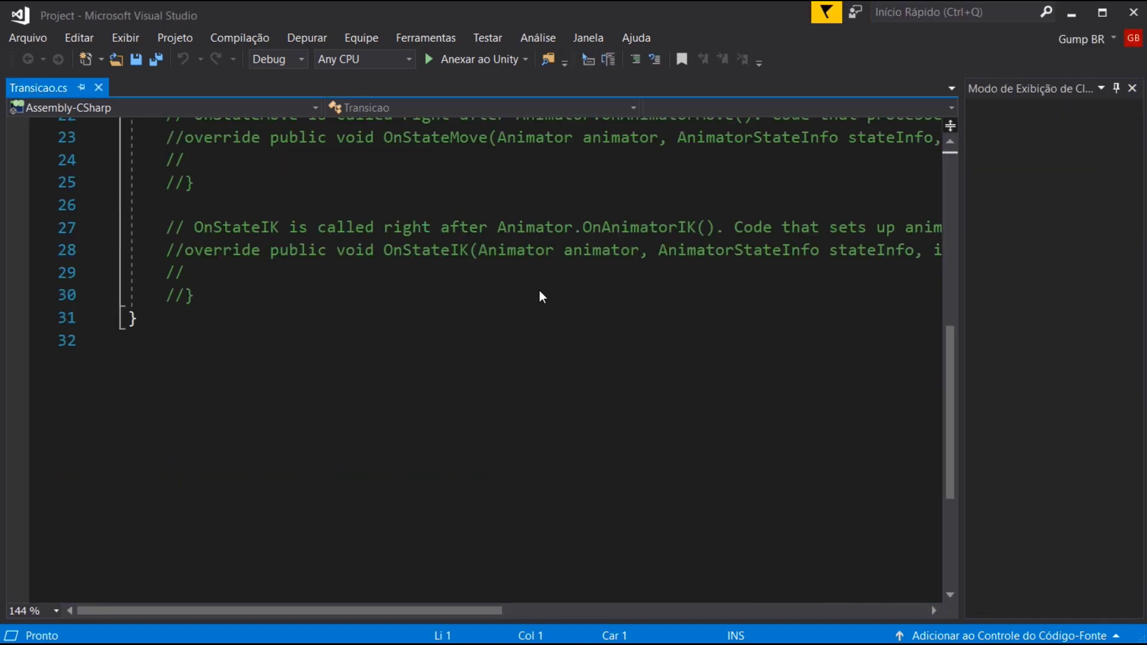
click(539, 293)
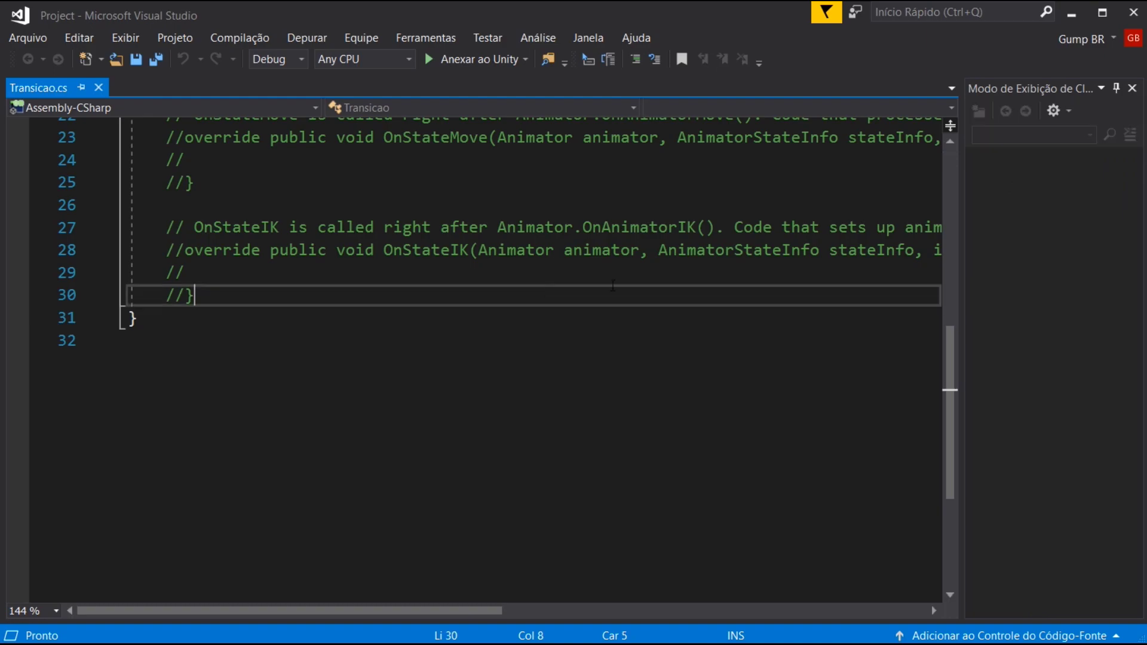
click(1132, 88)
scroll(416, 289, up, 5)
scroll(416, 290, up, 2)
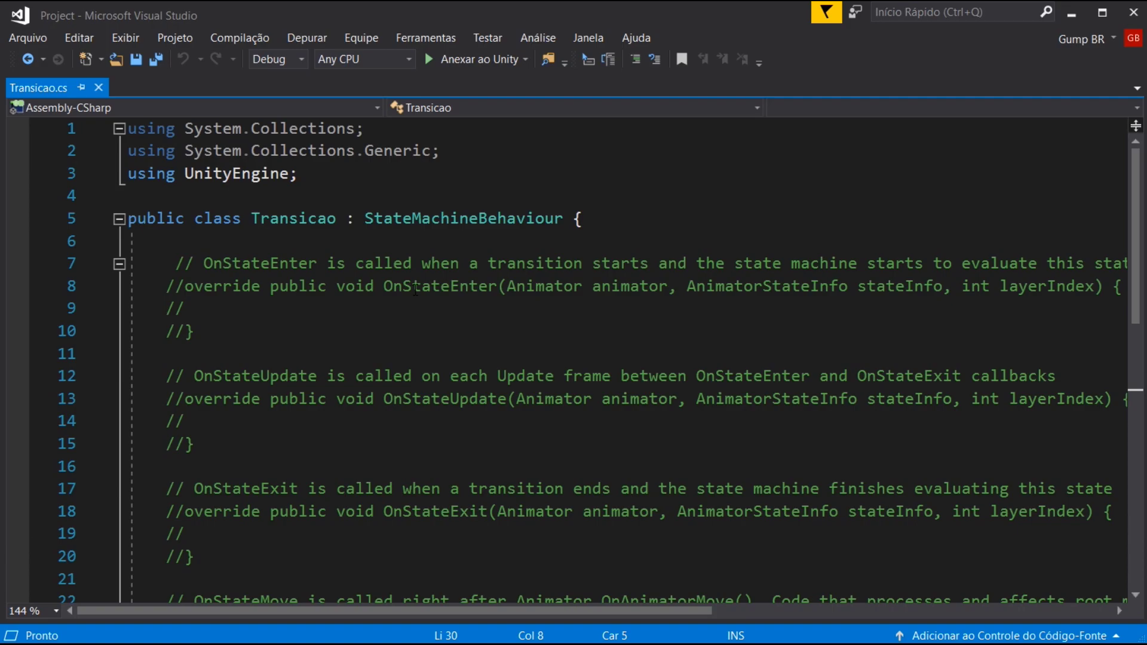
click(413, 220)
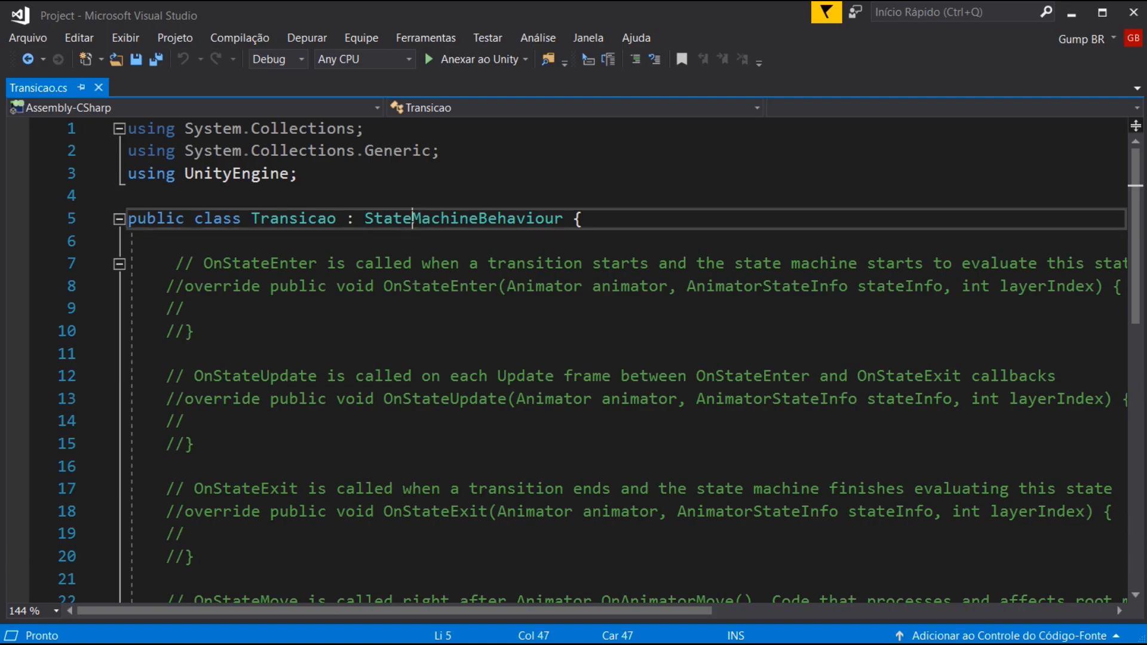
click(261, 266)
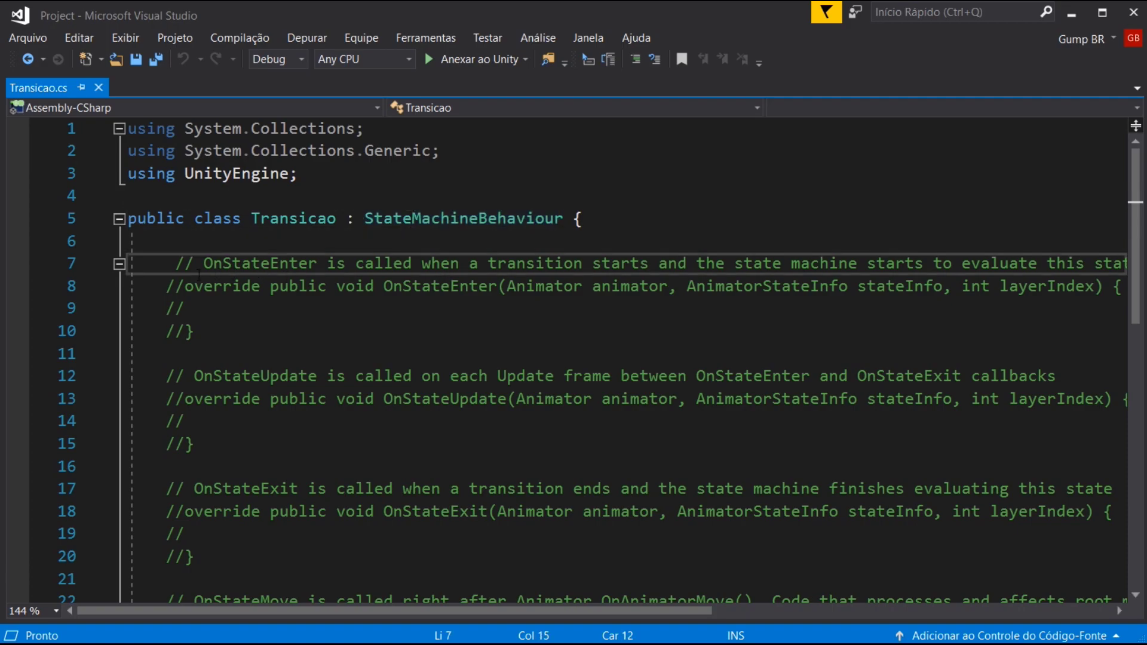
scroll(198, 275, down, 2)
scroll(199, 275, down, 3)
scroll(302, 380, up, 3)
scroll(302, 380, down, 2)
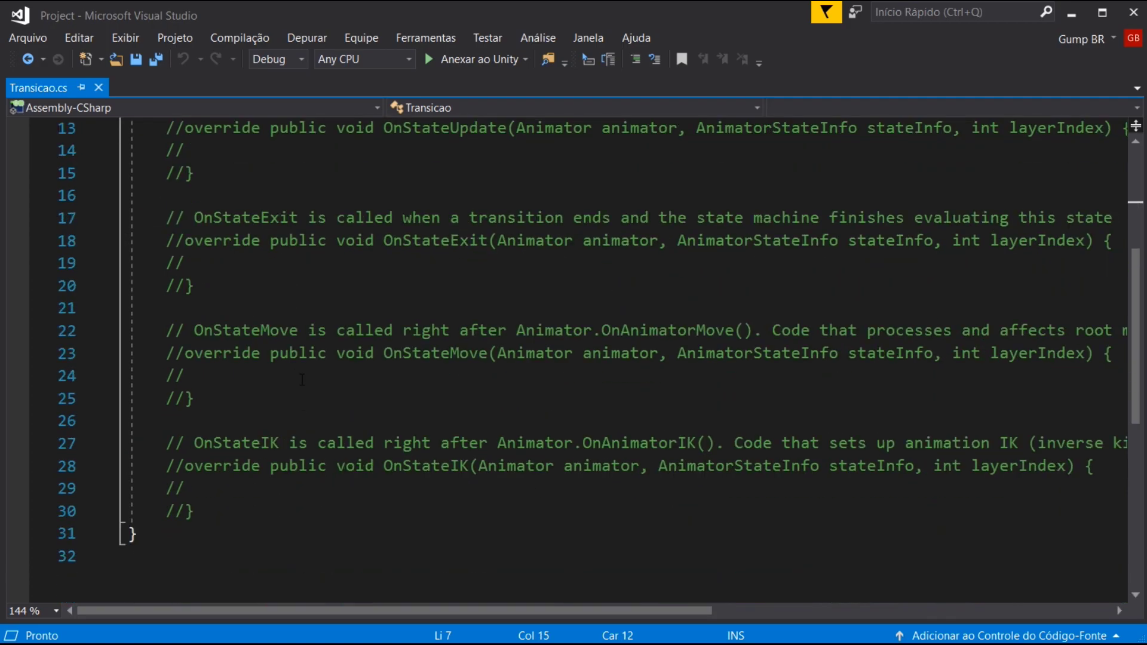
scroll(289, 354, up, 4)
click(295, 334)
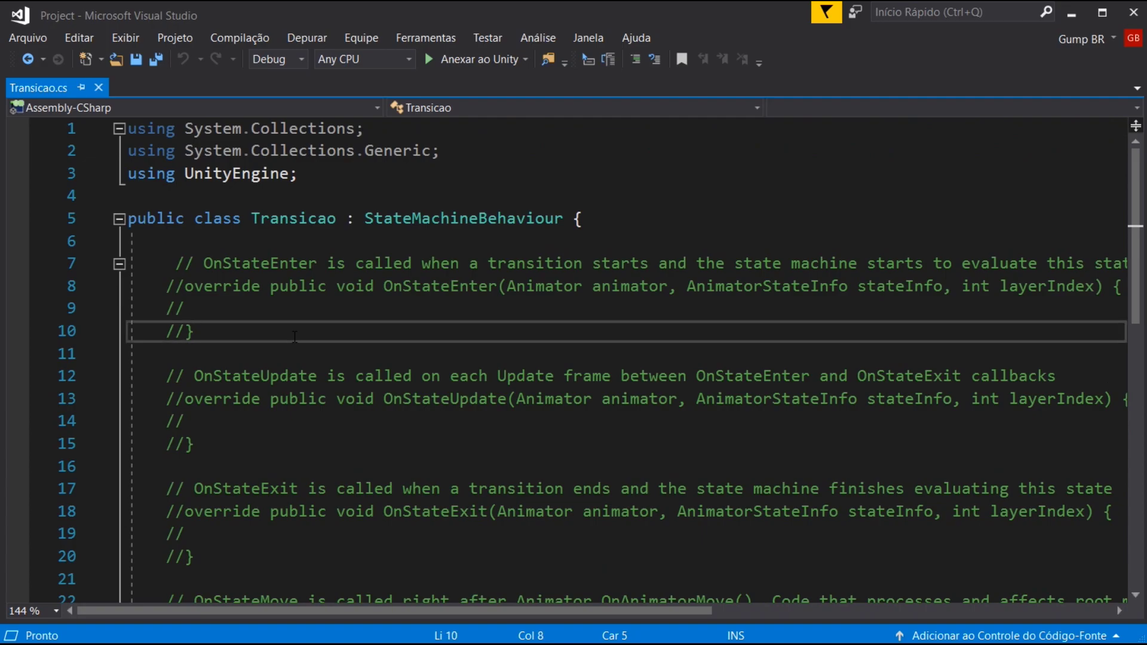
scroll(316, 332, down, 1)
scroll(315, 332, down, 1)
scroll(315, 333, down, 1)
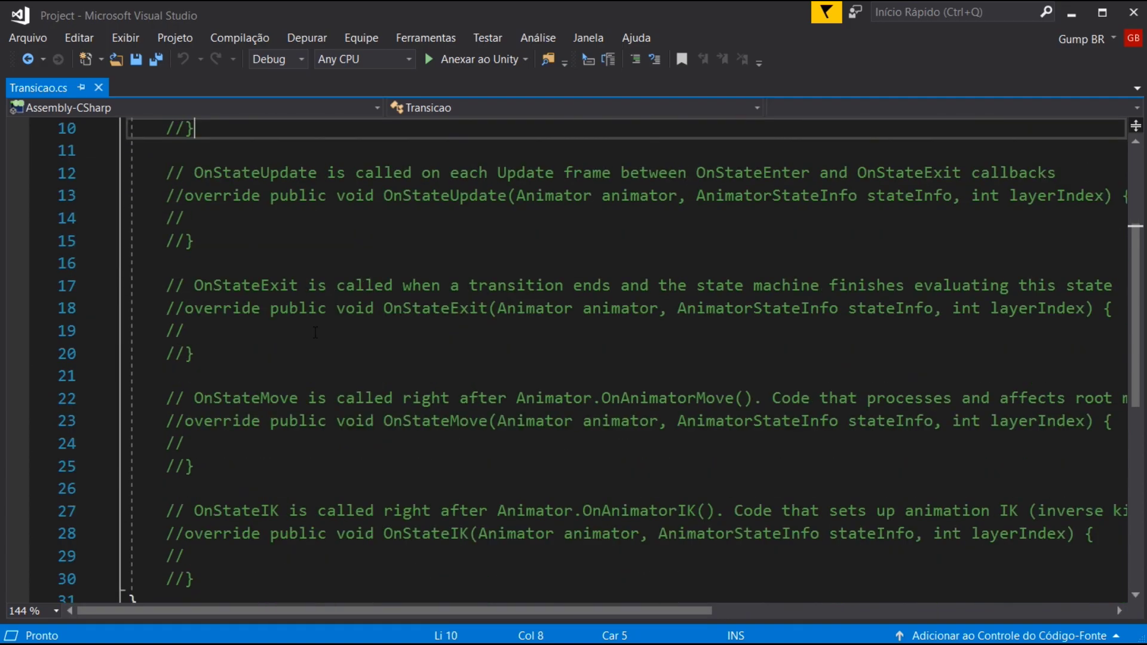
click(316, 331)
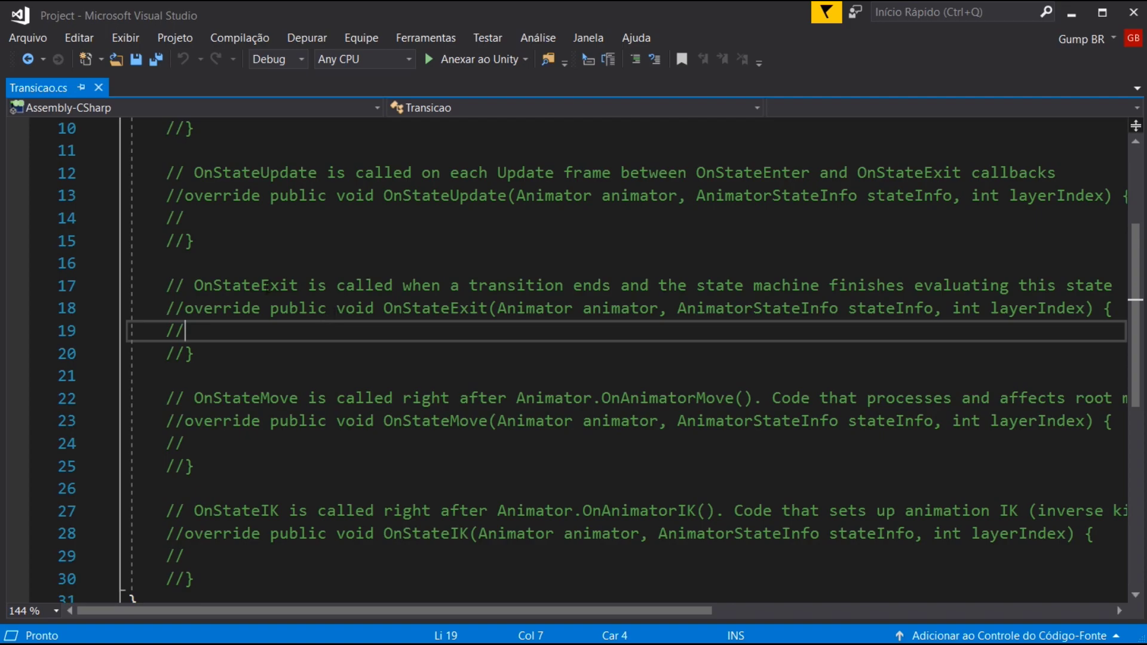
scroll(250, 317, up, 2)
click(377, 239)
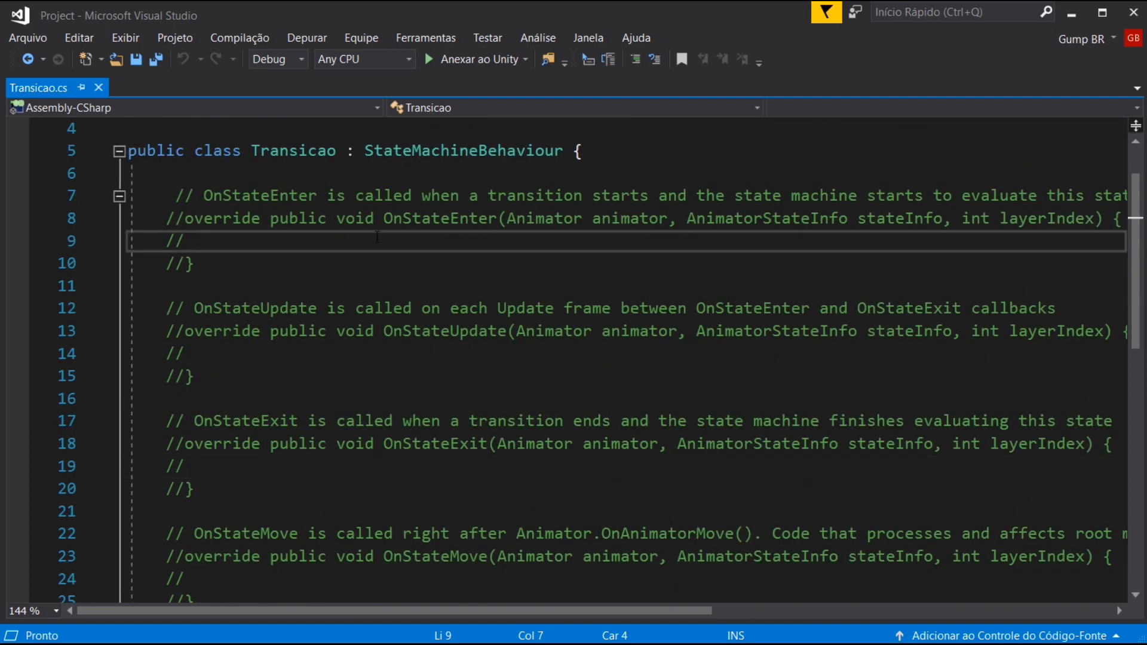
click(383, 218)
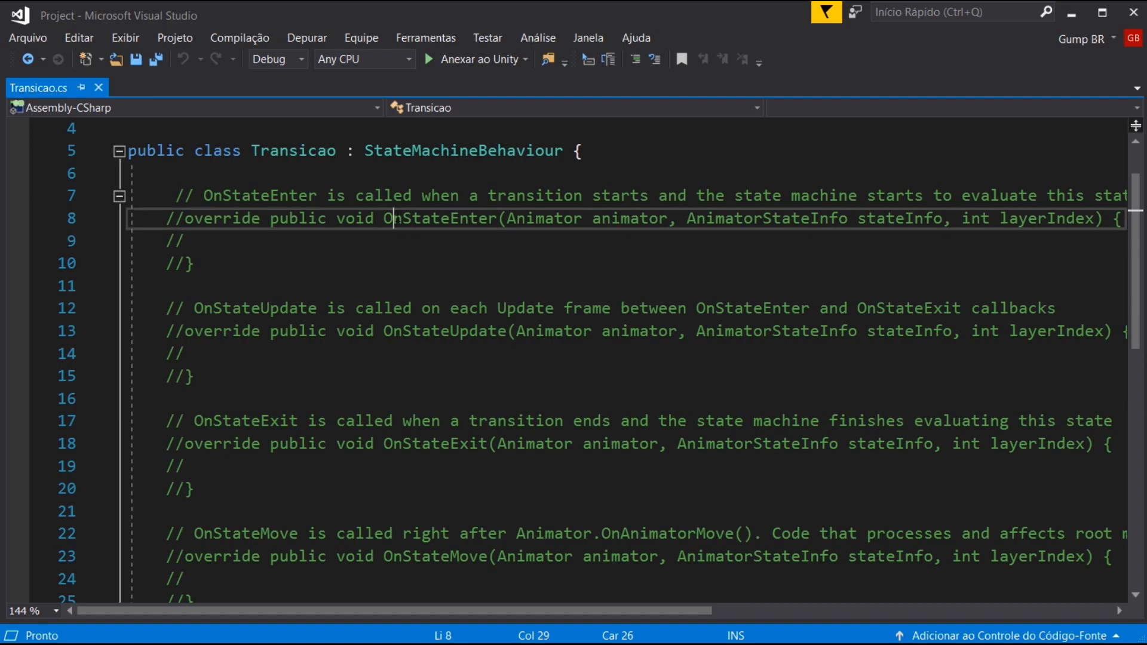
double_click(454, 222)
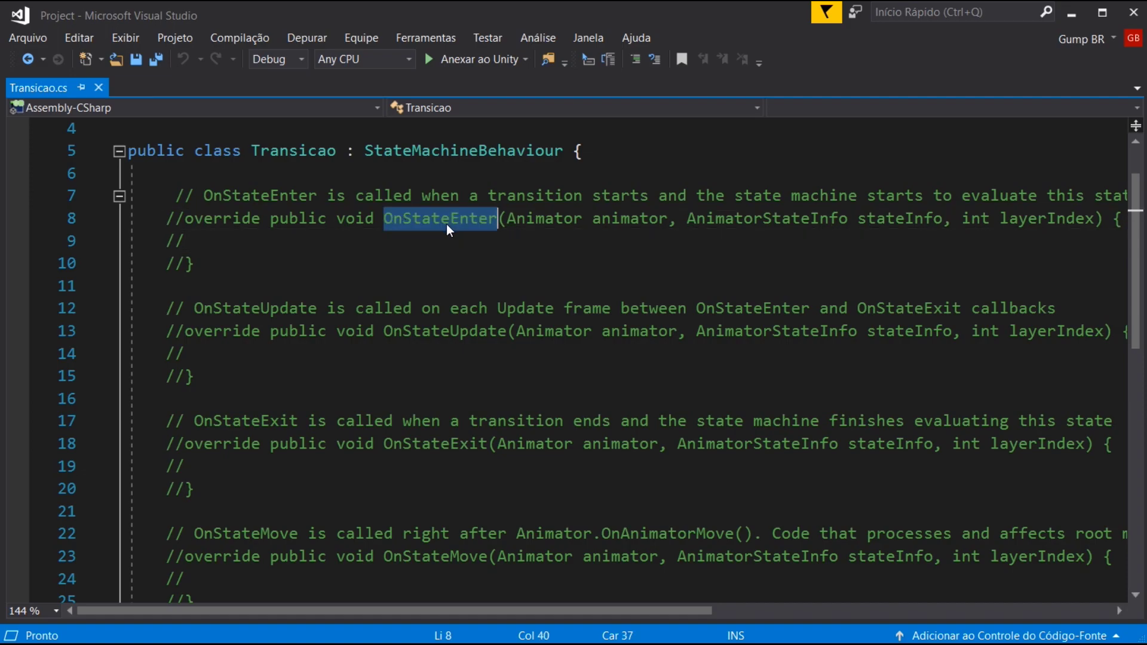
click(436, 248)
click(430, 222)
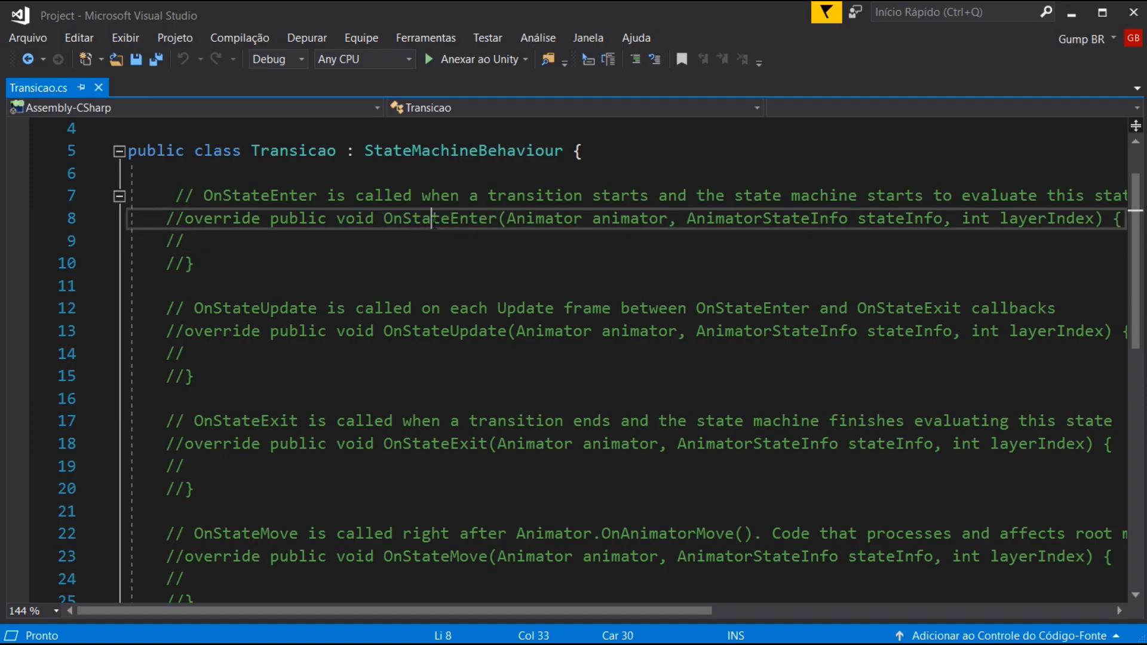
click(355, 238)
click(462, 351)
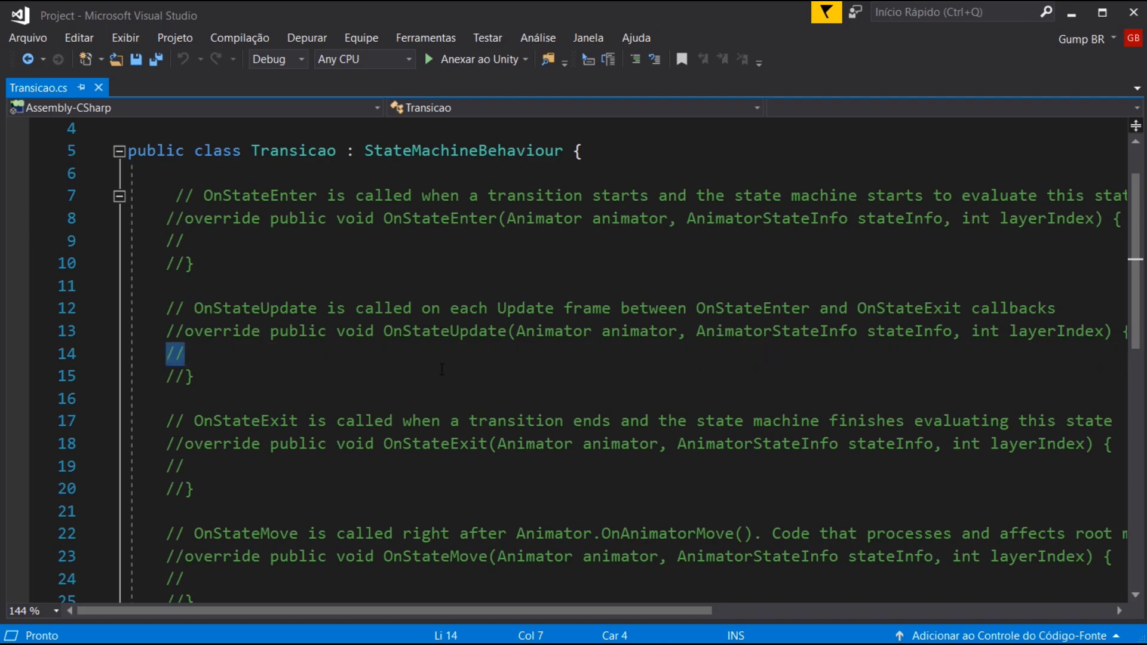
scroll(361, 331, down, 2)
click(418, 331)
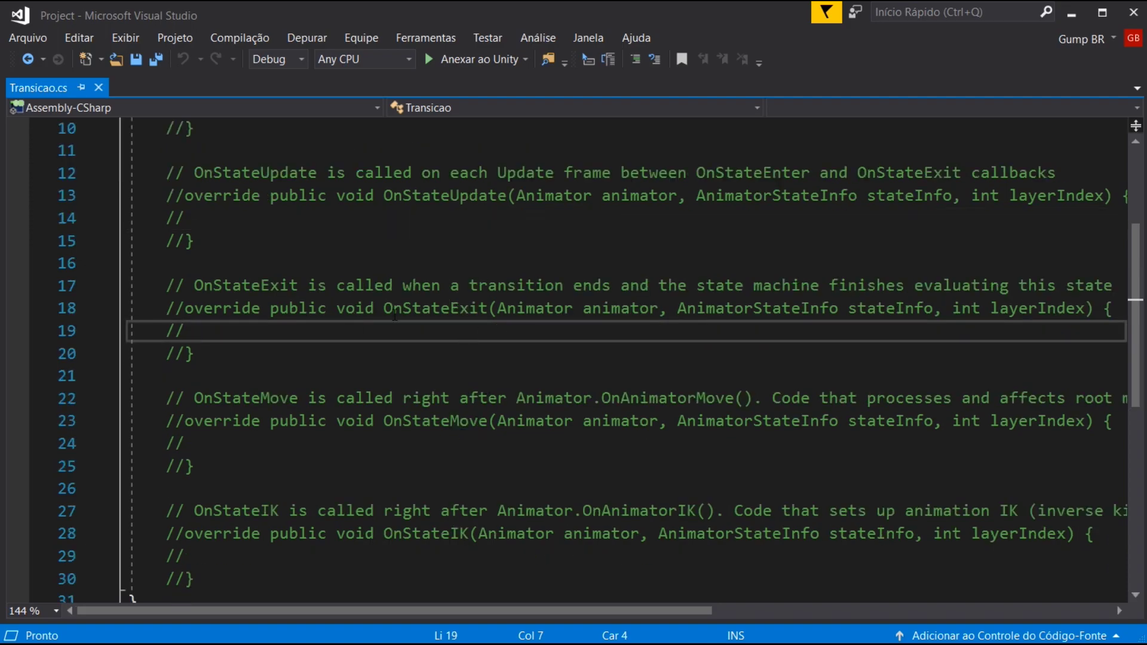
double_click(407, 308)
click(415, 330)
scroll(414, 341, down, 1)
click(406, 399)
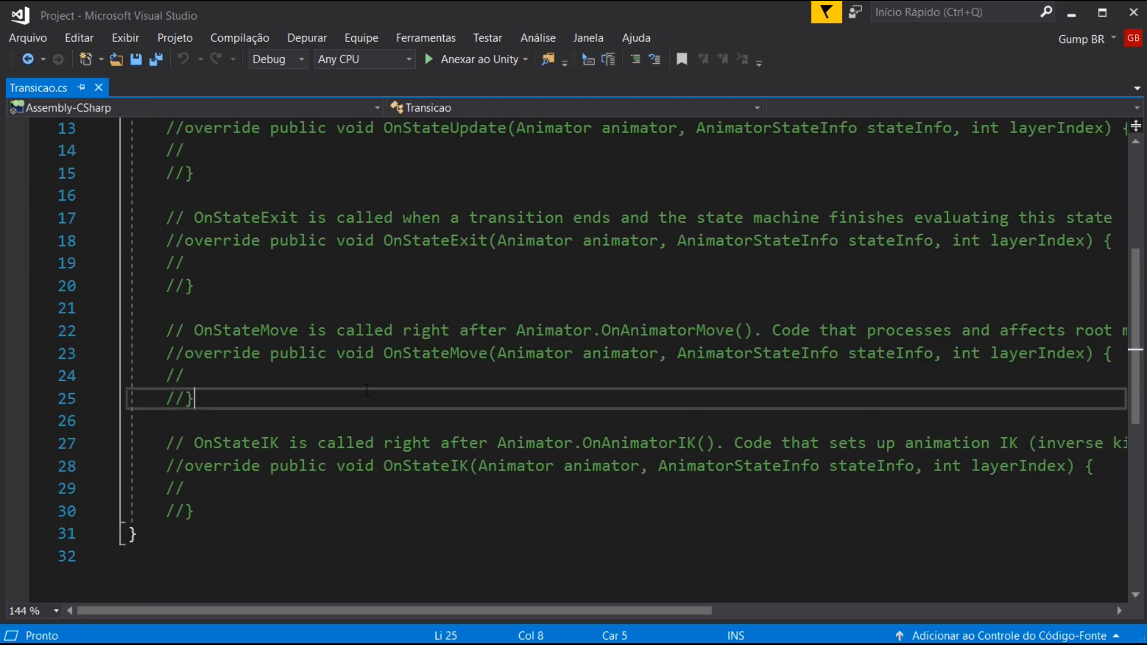
click(399, 377)
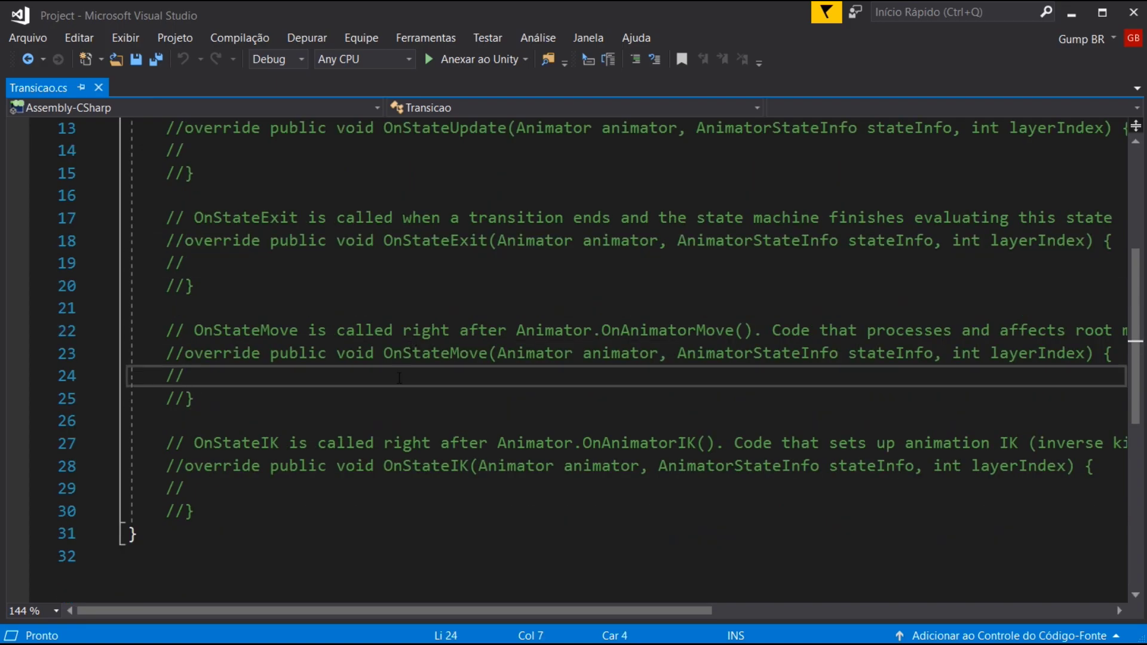
click(420, 490)
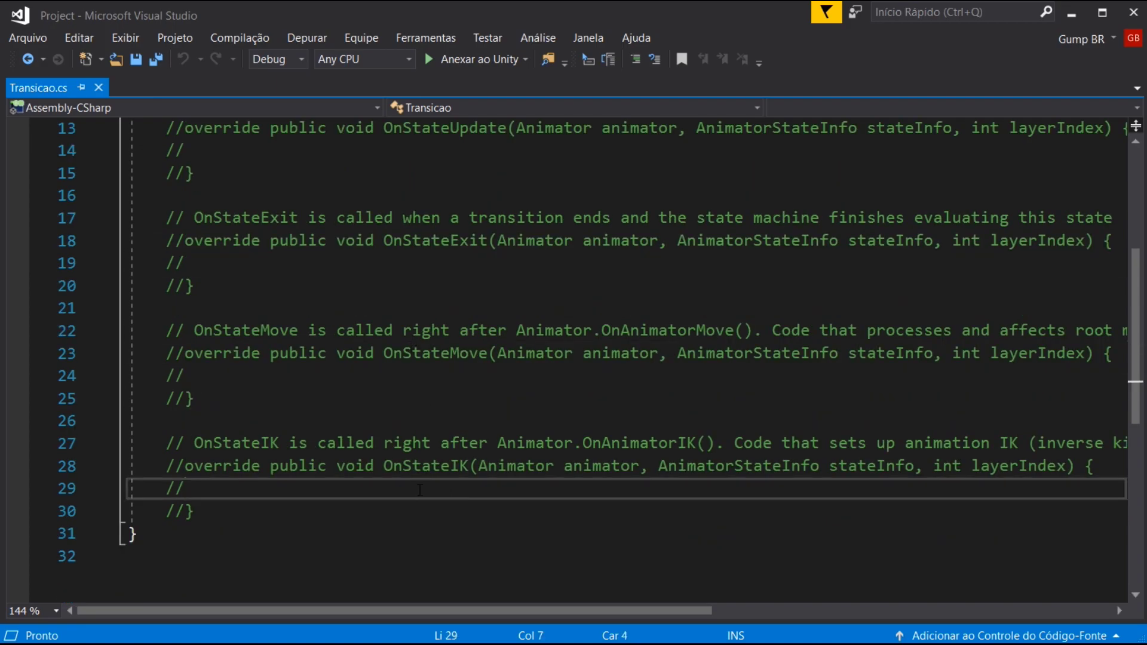
click(466, 378)
click(436, 357)
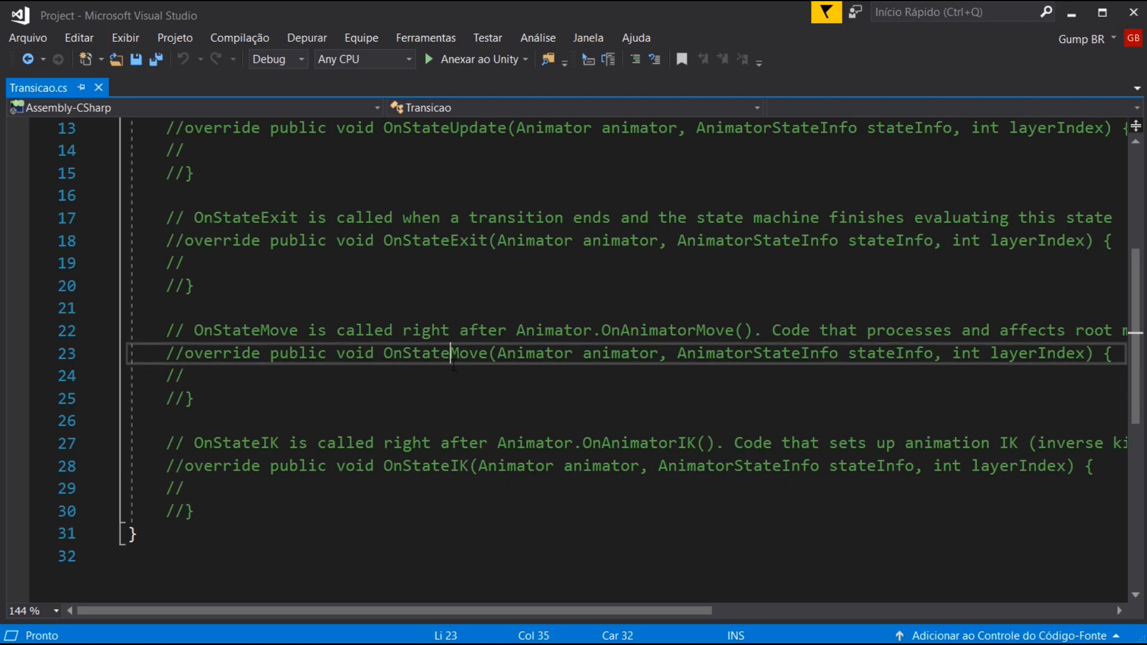
click(432, 373)
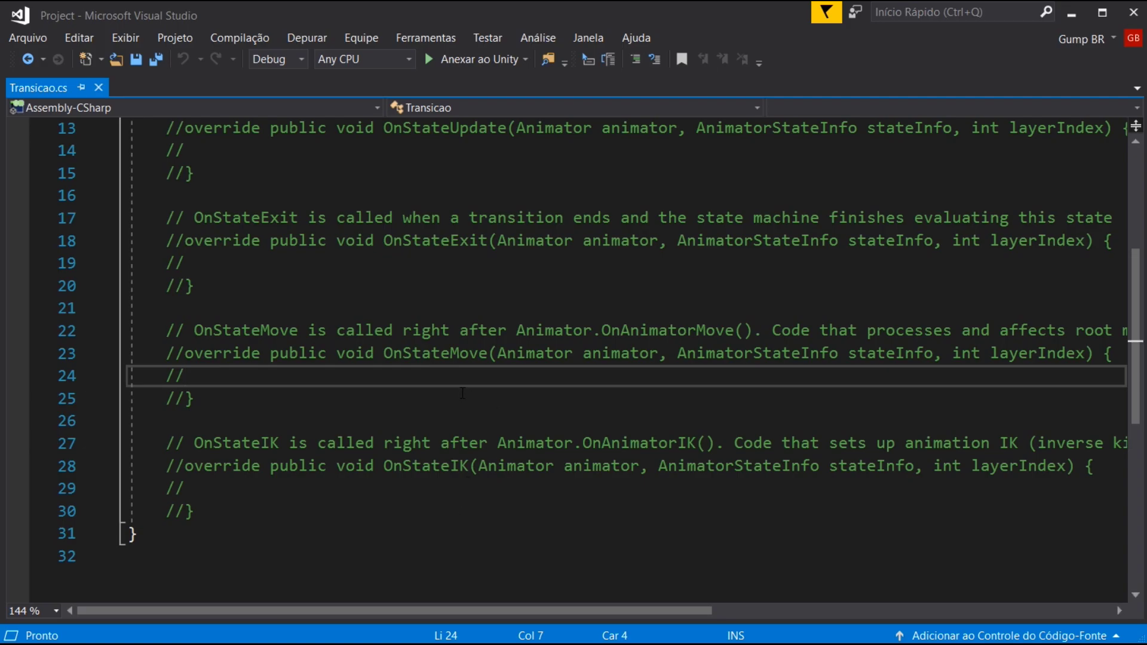
click(451, 508)
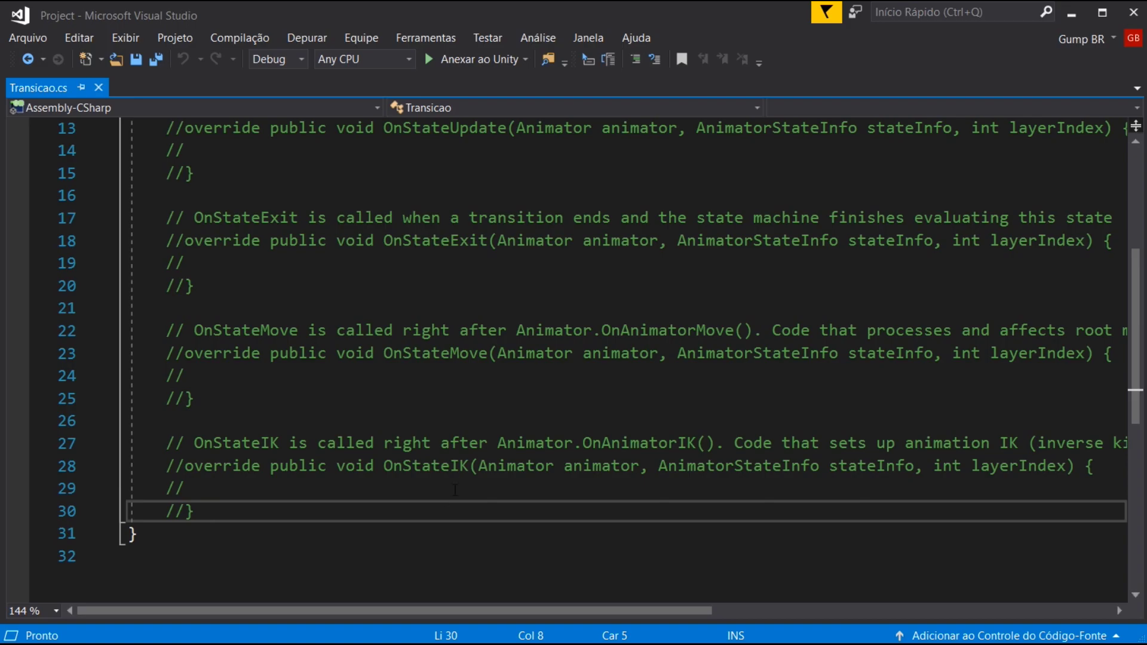
click(471, 465)
click(466, 488)
double_click(458, 470)
click(461, 499)
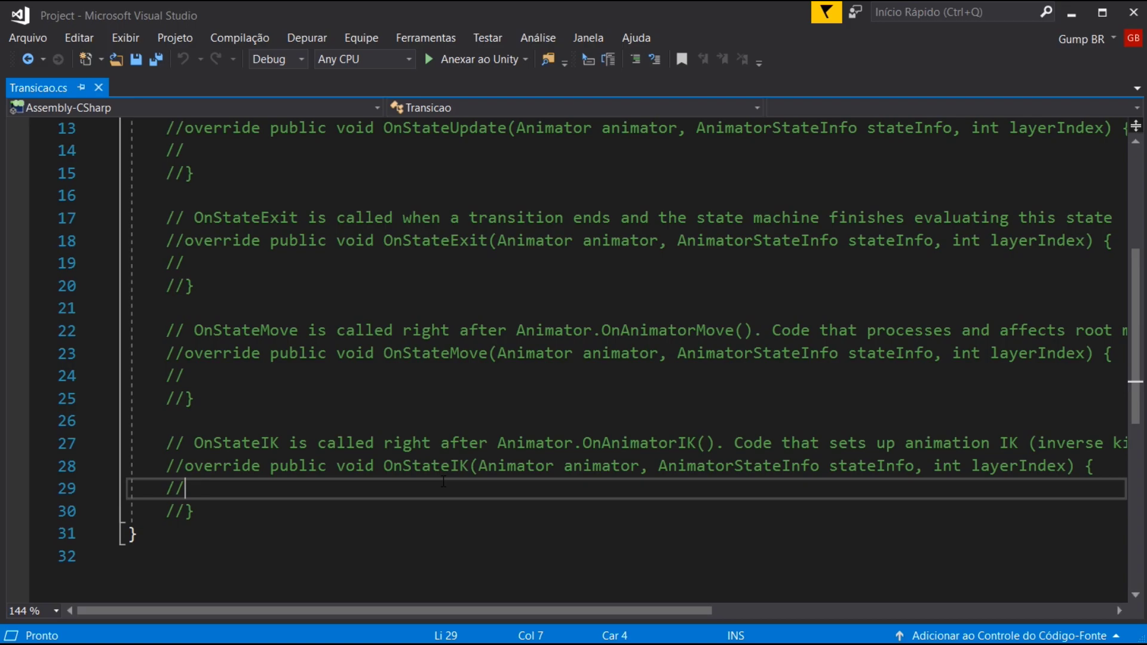
scroll(757, 220, up, 4)
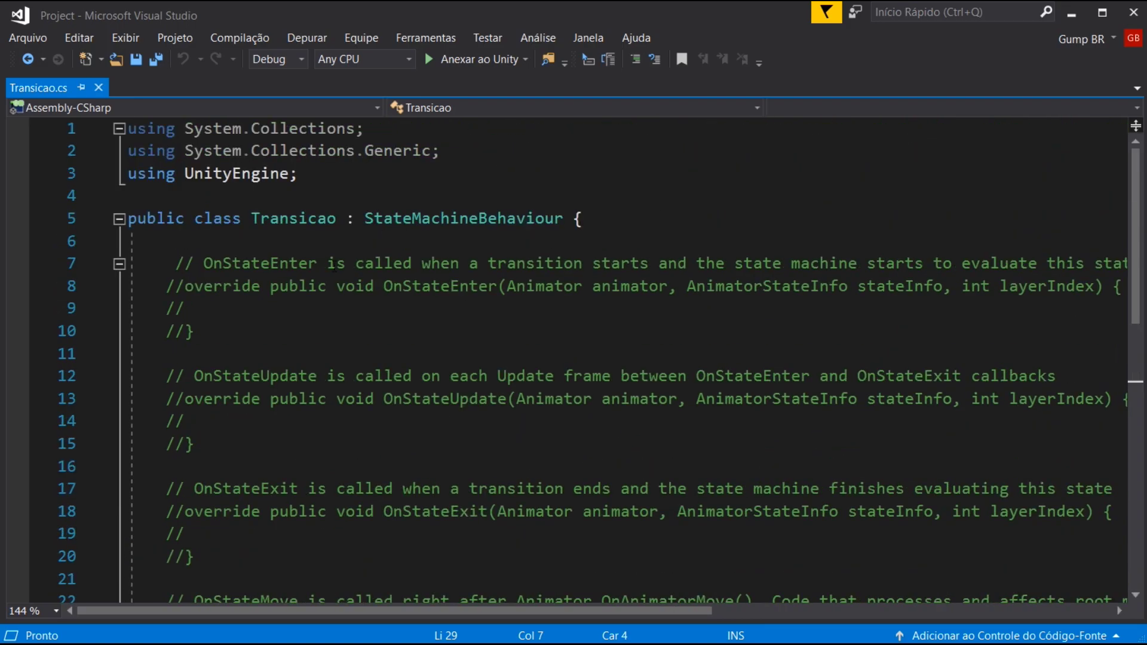
Uncomment the OnStateEnter method in the Transicao script.
click(187, 286)
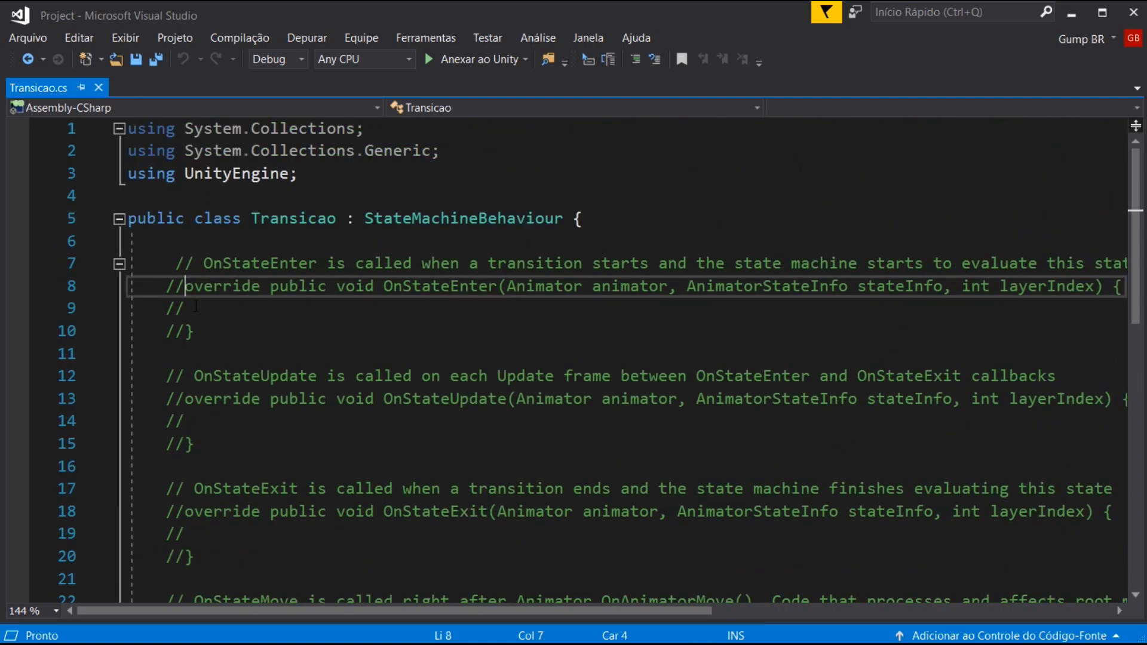
key(BackSpace)
key(BackSpace)
key(Down)
key(BackSpace)
key(BackSpace)
key(Down)
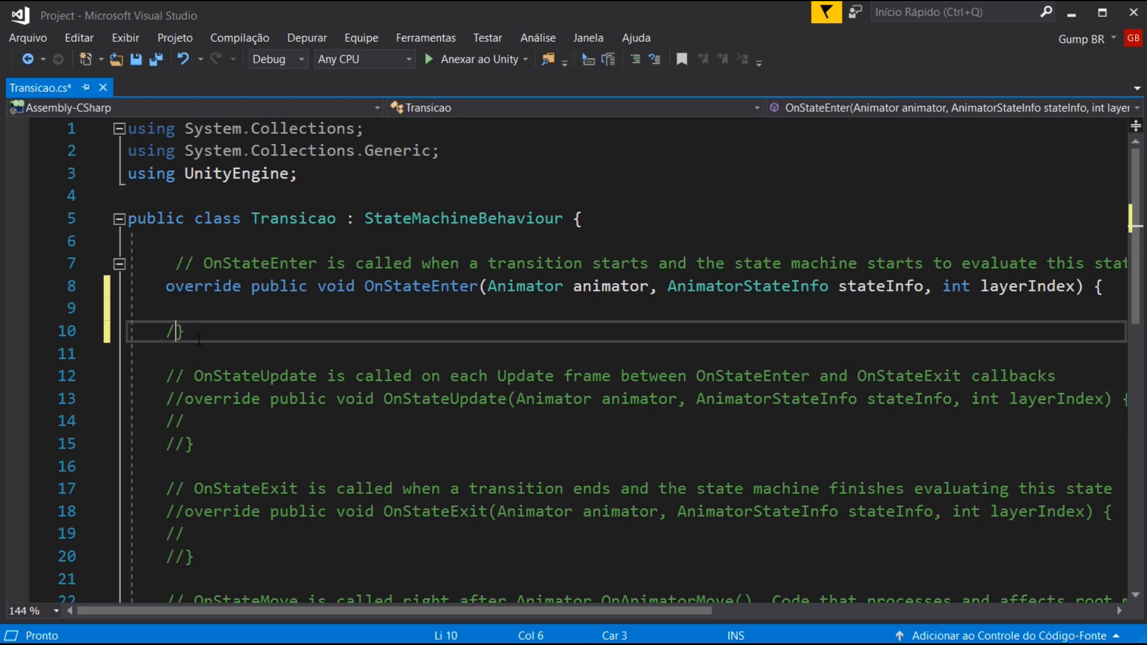
key(Delete)
key(Delete)
key(End)
Add 'using UnityEngine.SceneManagement;' to the using directives and save.
click(389, 180)
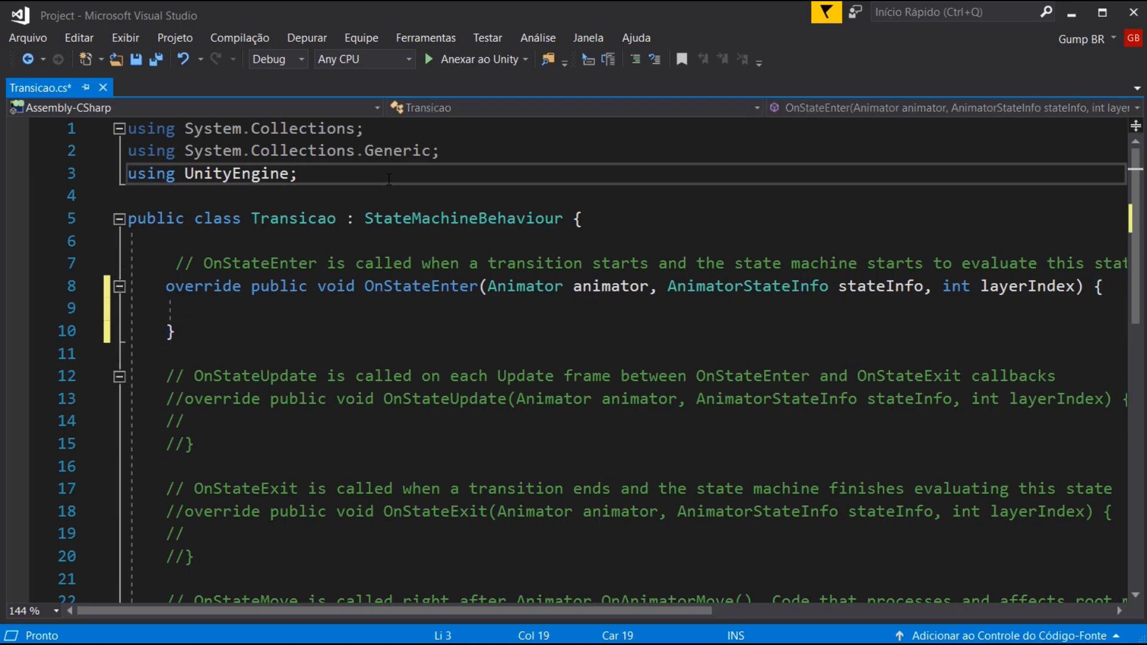
key(Return)
text(usiun)
key(BackSpace)
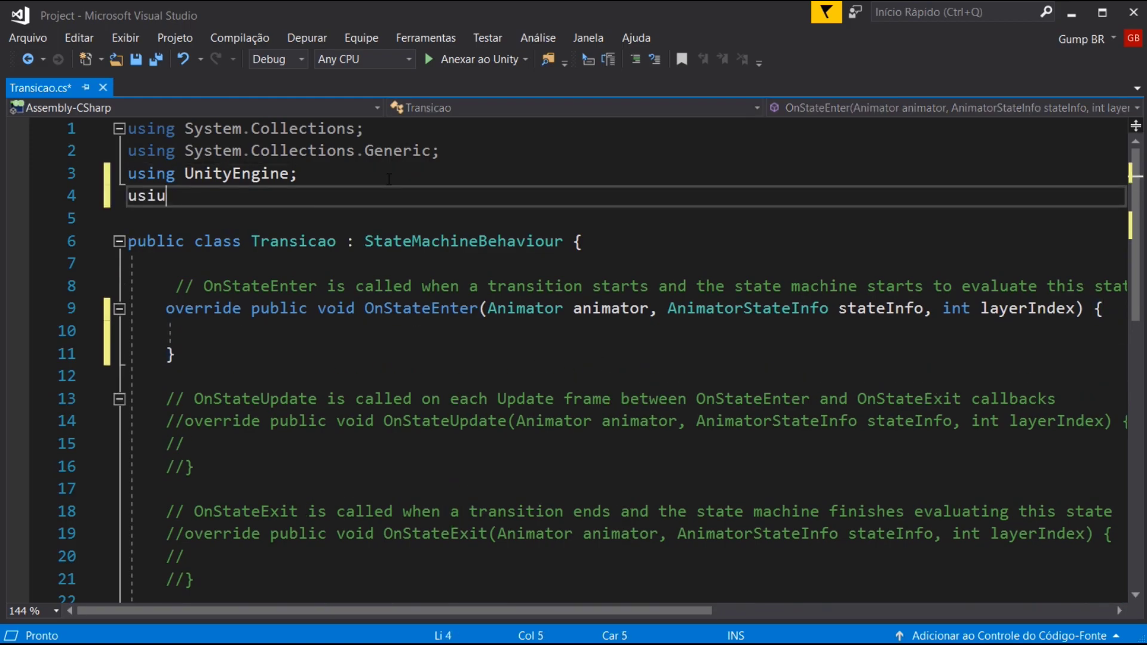
text(ng unityen.)
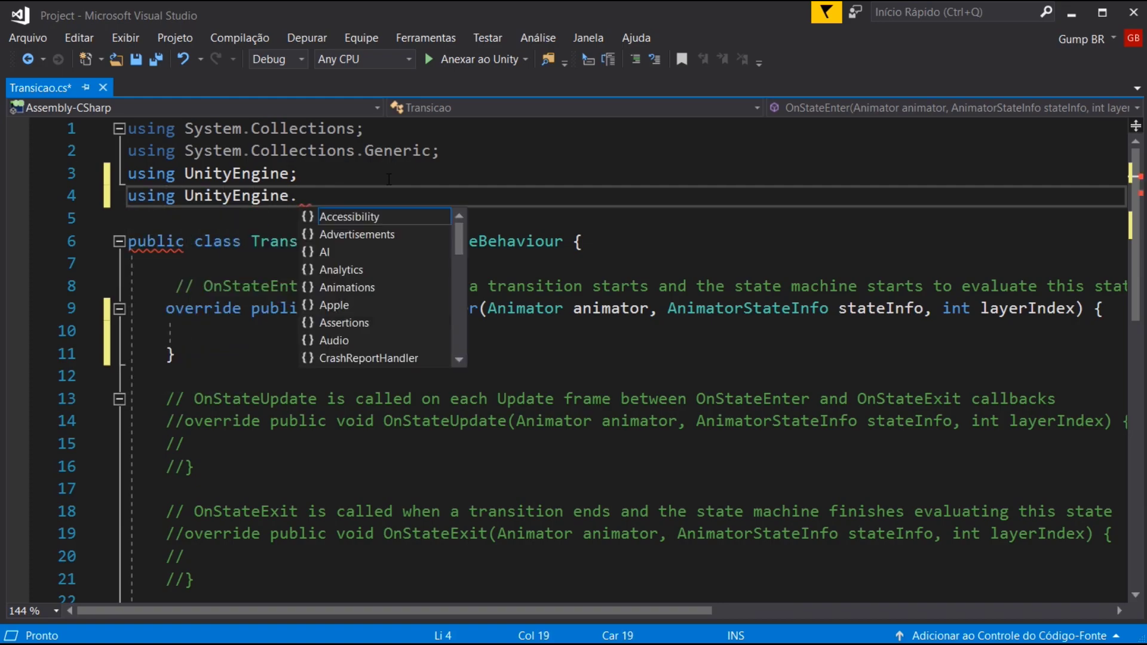
text(sce)
key(Tab)
text(;)
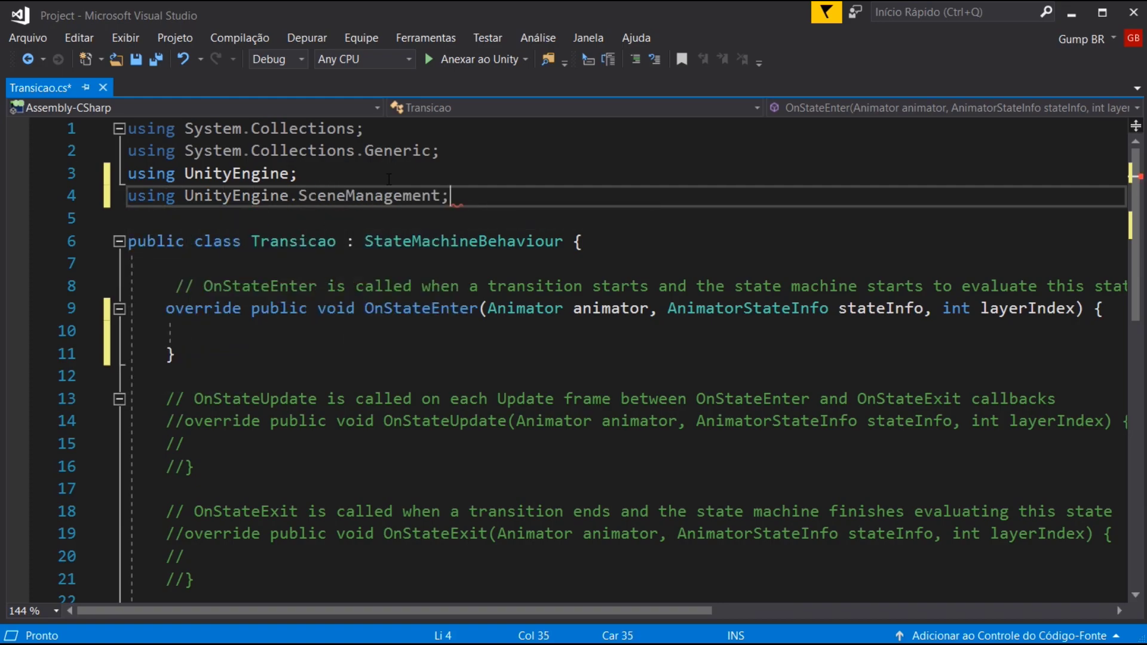
key(ctrl+s)
Start a SceneManager reference inside the OnStateEnter body.
click(345, 308)
click(371, 339)
key(Tab)
text(s)
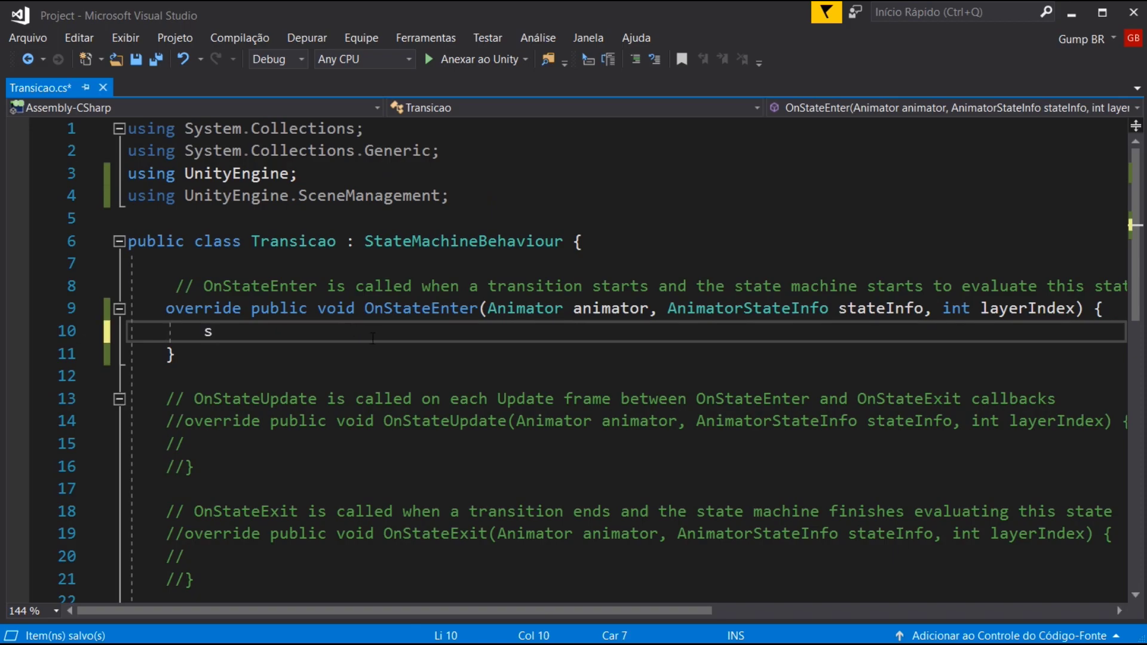
text(cene)
key(Tab)
text(.)
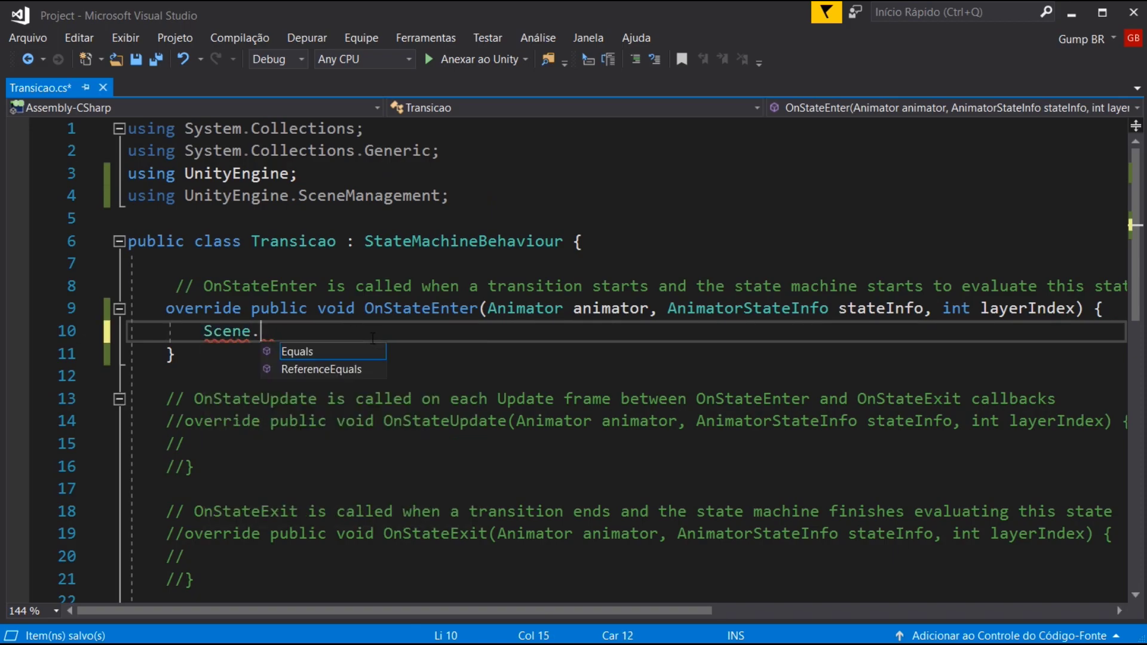
key(BackSpace)
key(BackSpace)
key(Down)
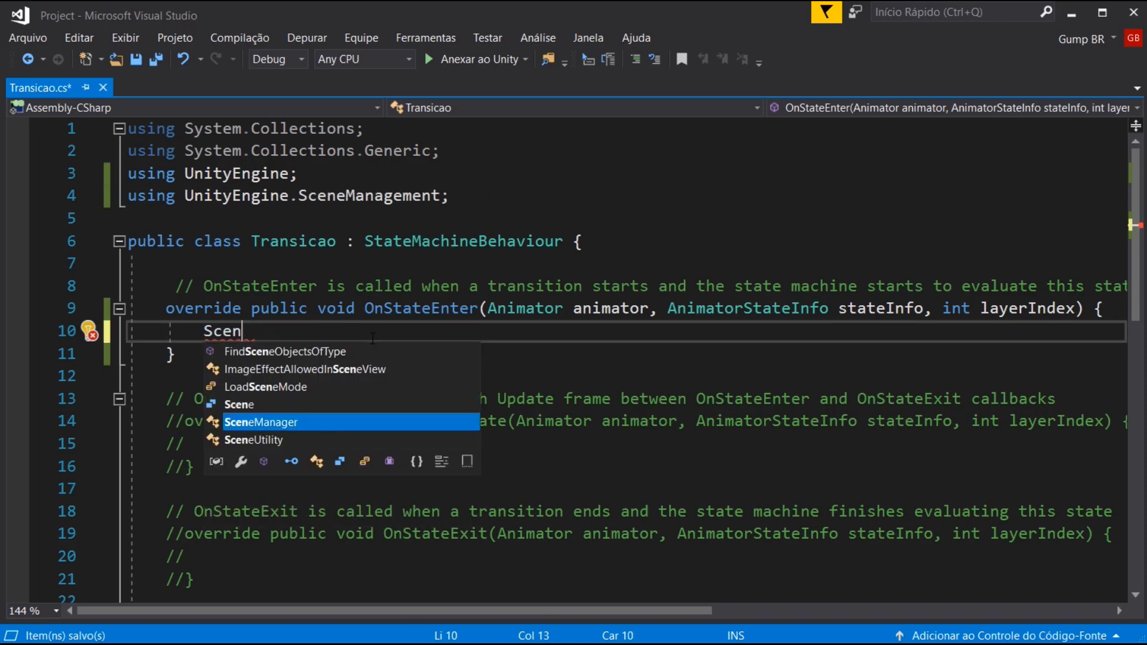
Complete the call as SceneManager.LoadScene(1); and save the script.
text(.load)
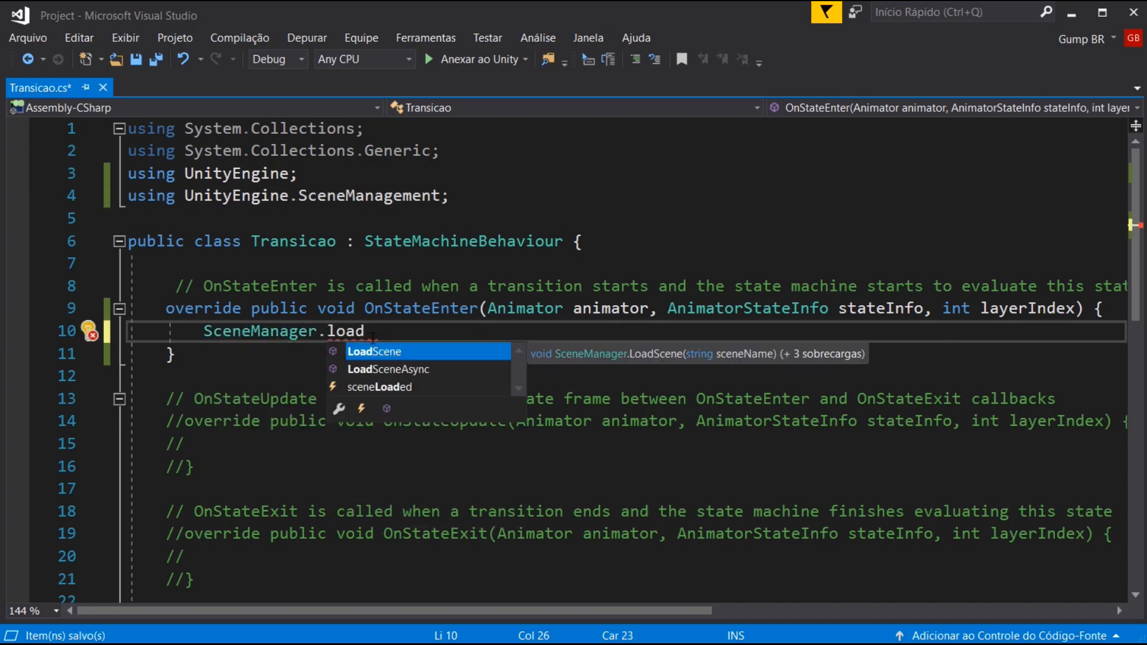
key(BackSpace)
key(BackSpace)
key(BackSpace)
key(BackSpace)
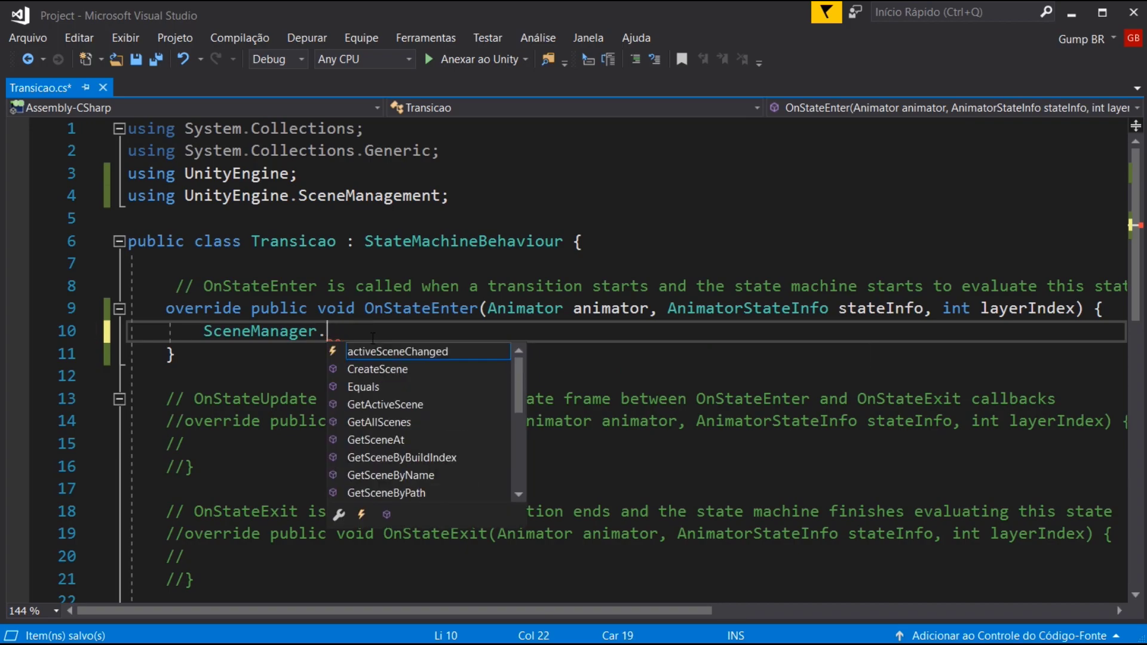
text(loads)
key(Tab)
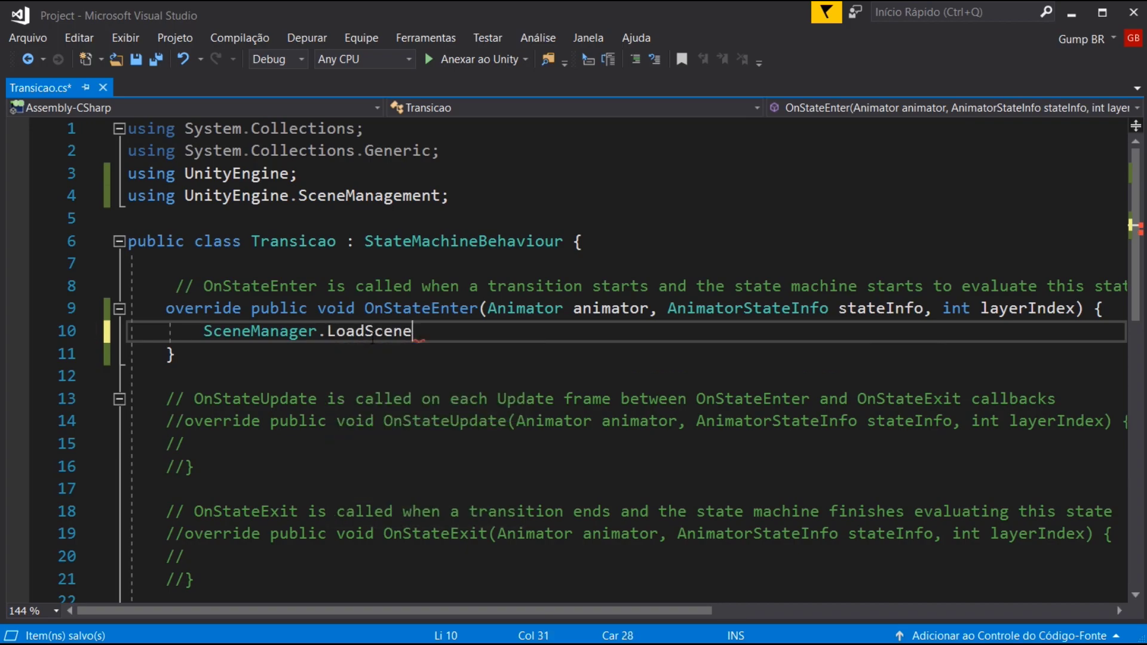
text((0,)
key(BackSpace)
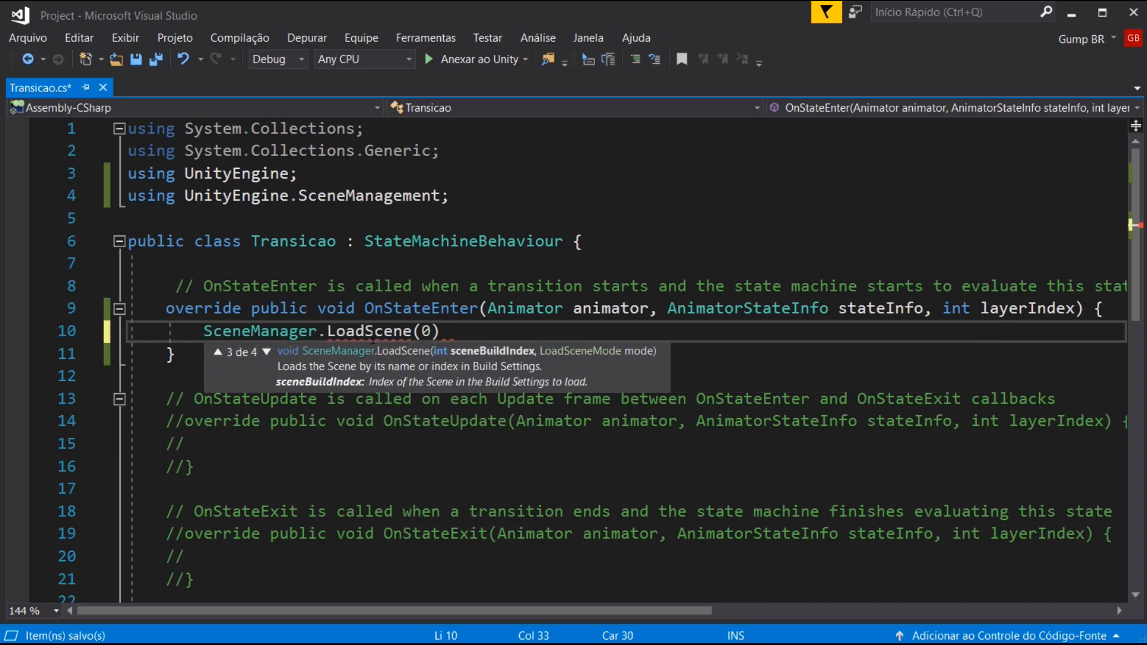
text();)
key(Left)
key(Left)
key(BackSpace)
text(1)
key(ctrl+s)
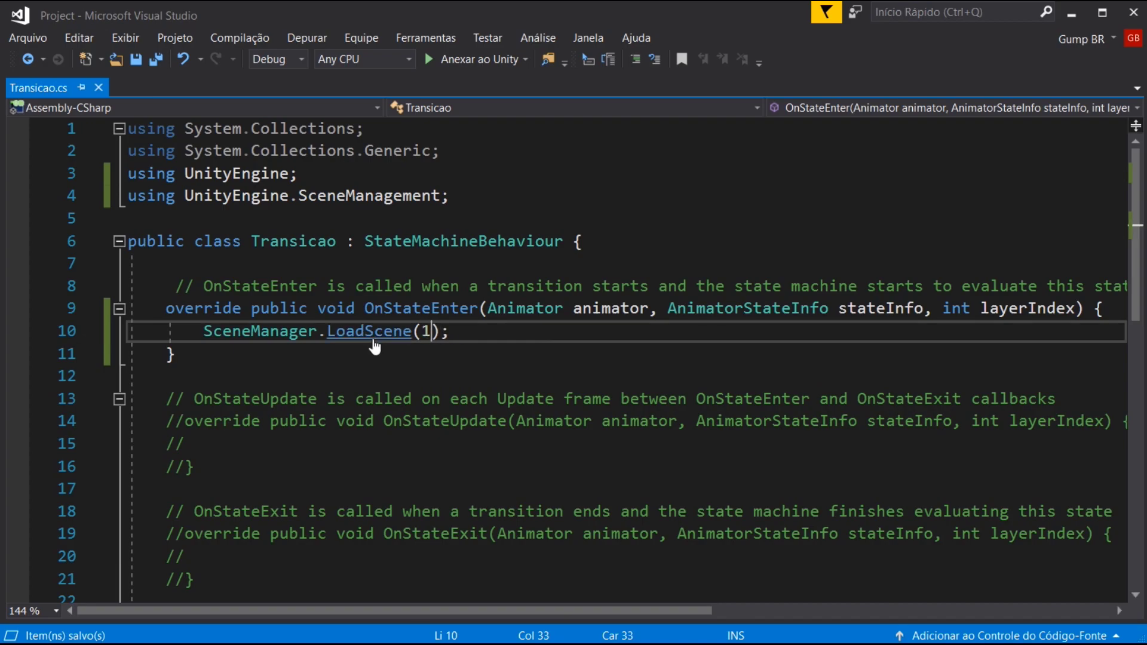
Open Build Settings in Unity and delete the Deleted scene entries from Scenes In Build.
click(1072, 13)
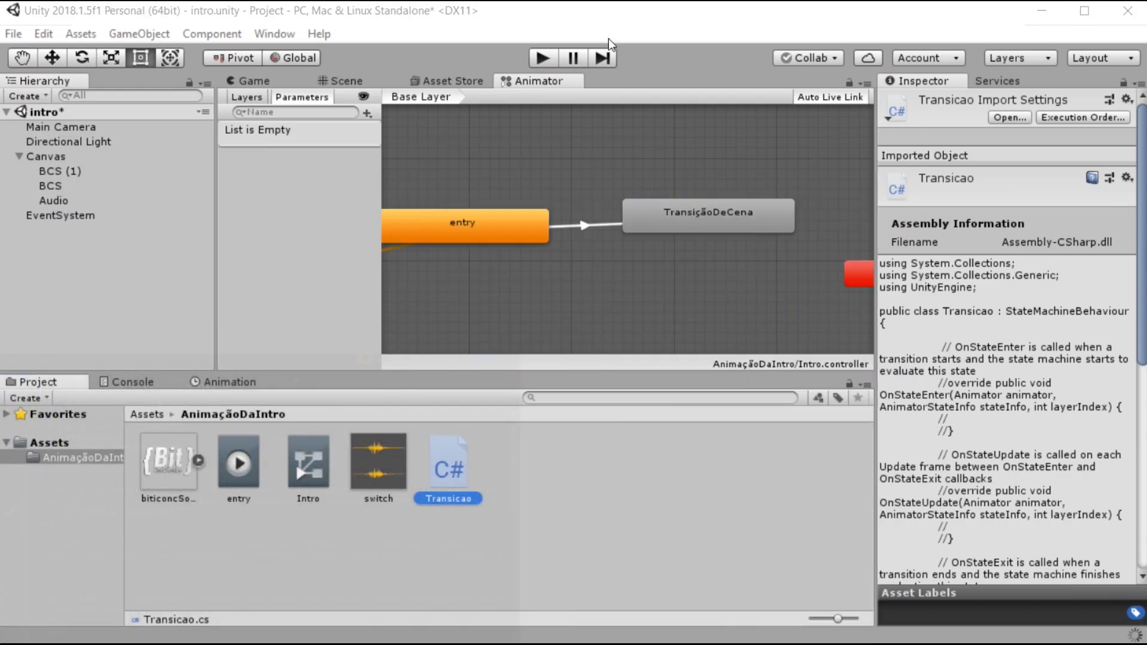
click(15, 35)
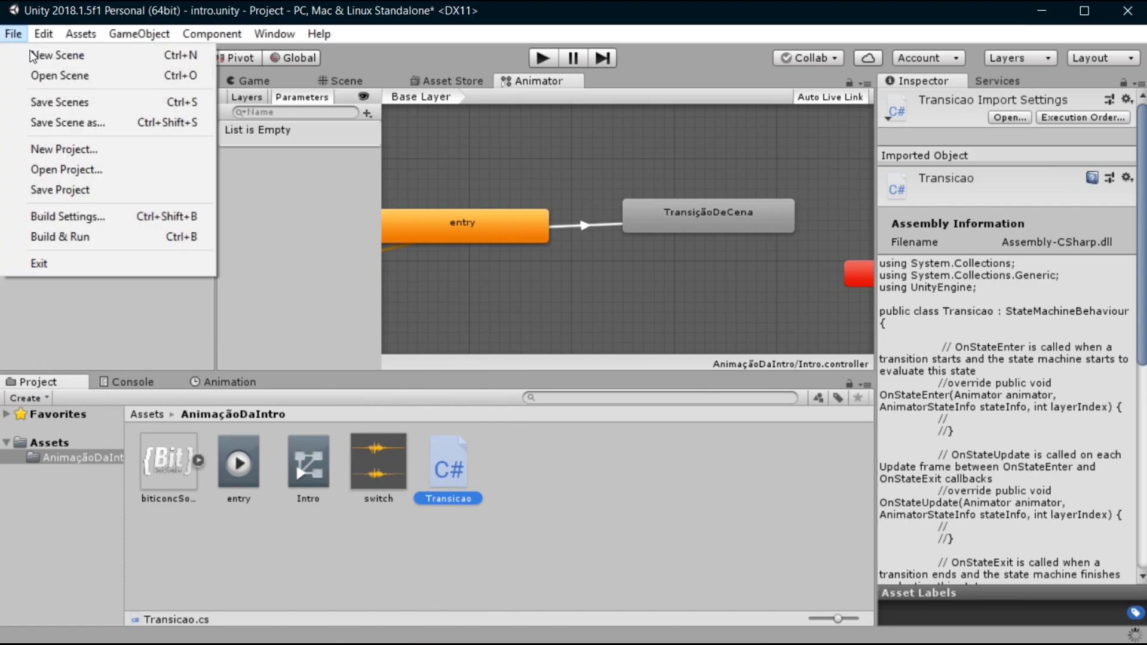
click(107, 214)
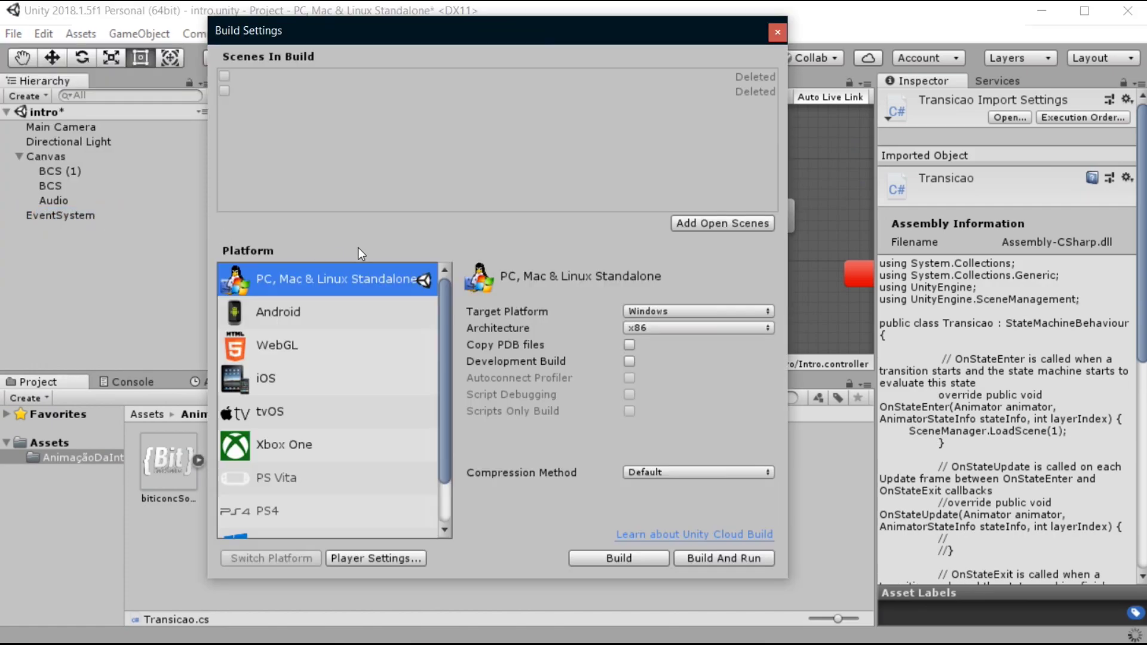
click(710, 92)
click(703, 84)
click(701, 85)
key(Delete)
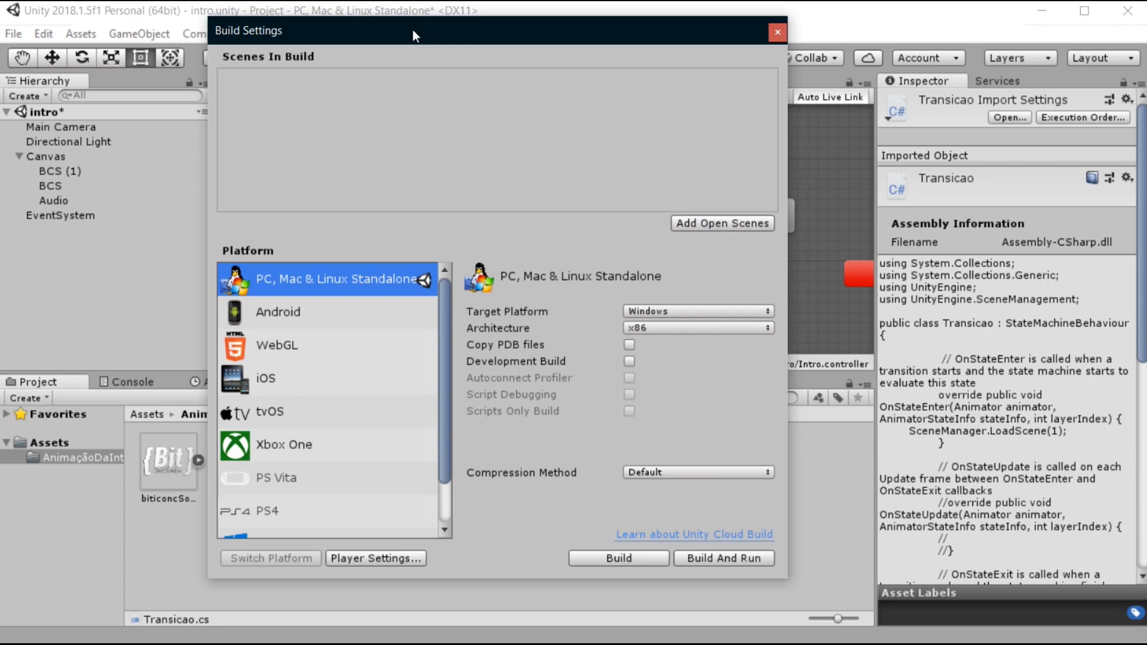
Add the open intro scene, then drag jogo from Assets into Scenes In Build.
drag(412, 30, 453, 51)
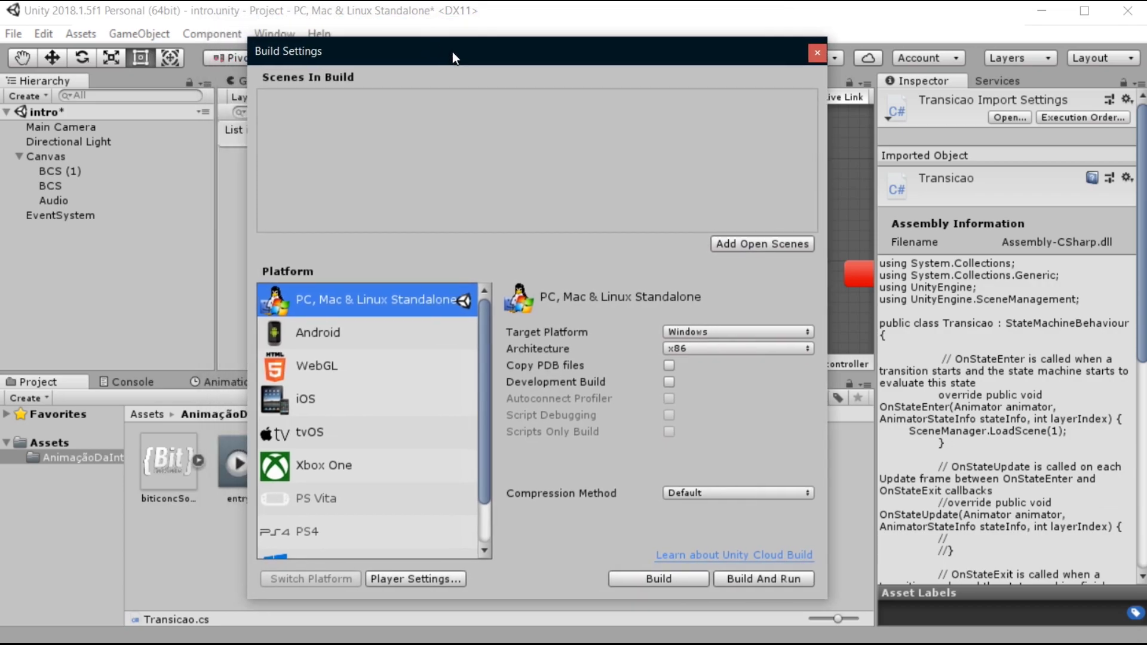
click(756, 248)
drag(436, 58, 614, 70)
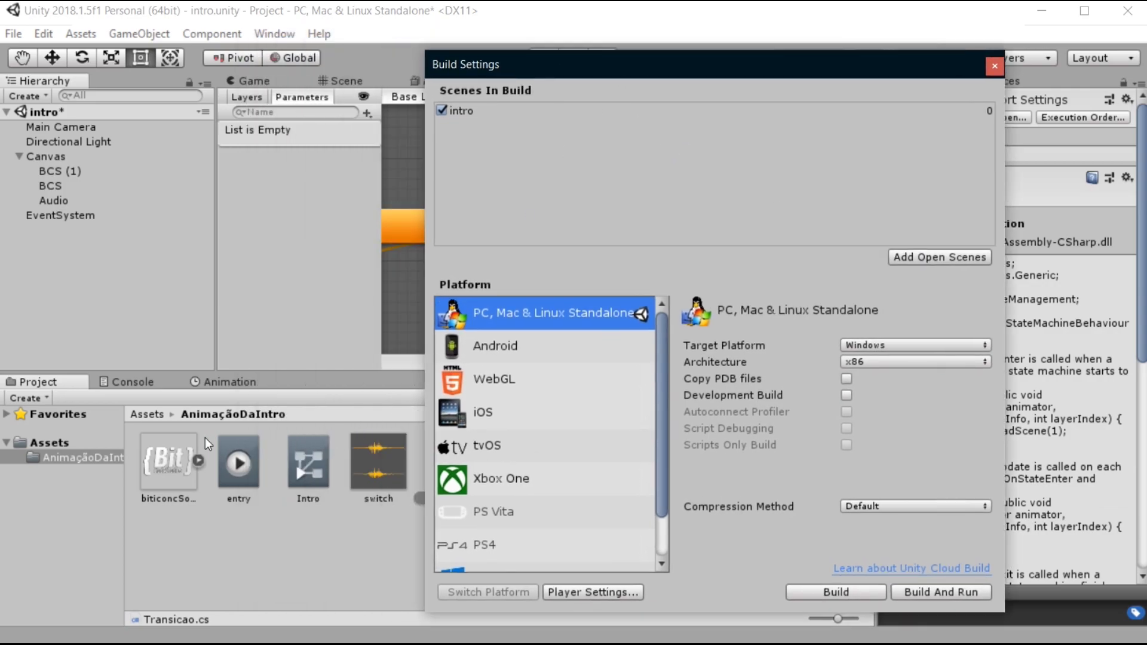
click(143, 414)
drag(288, 475, 560, 98)
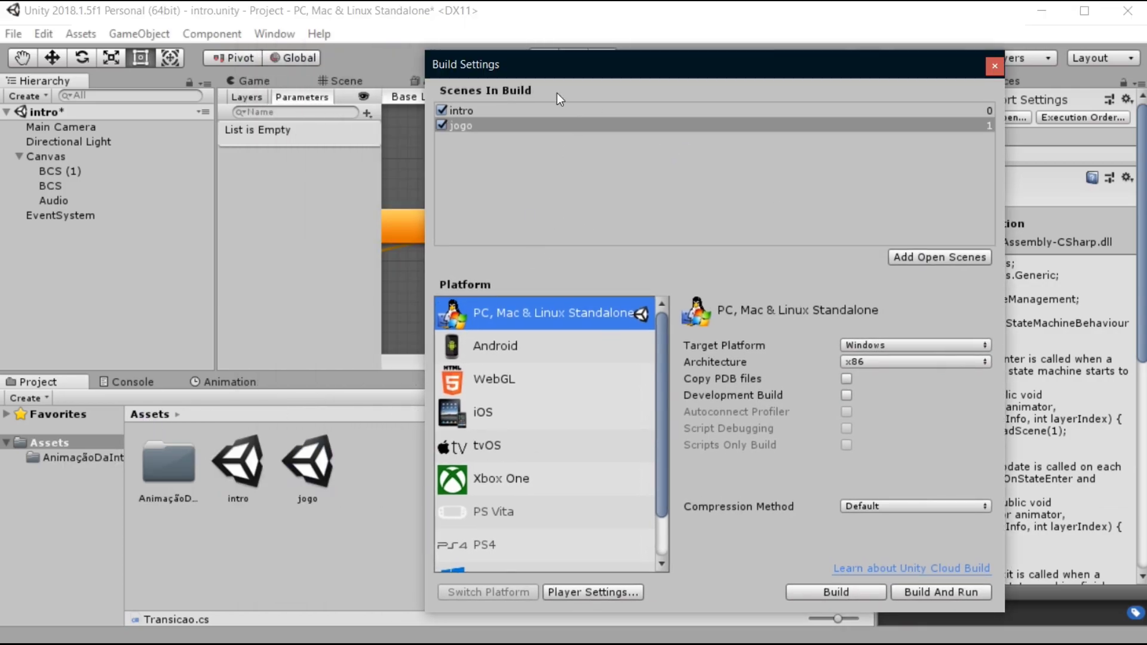
Confirm intro is index 0 and jogo index 1, then close Build Settings.
drag(512, 64, 357, 60)
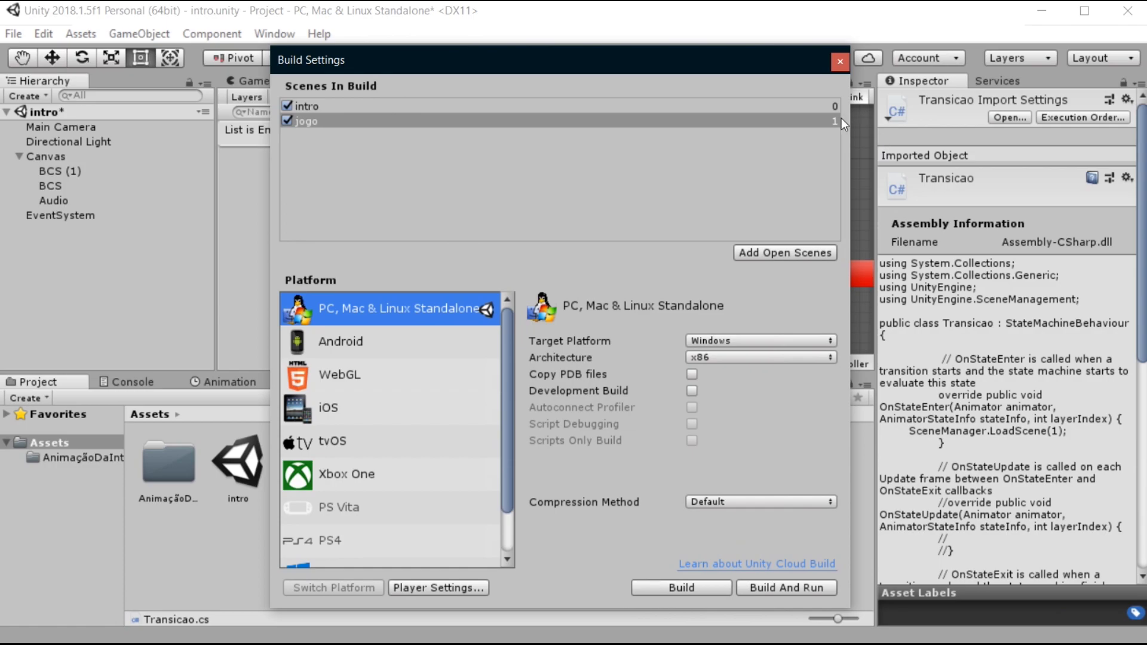
click(771, 105)
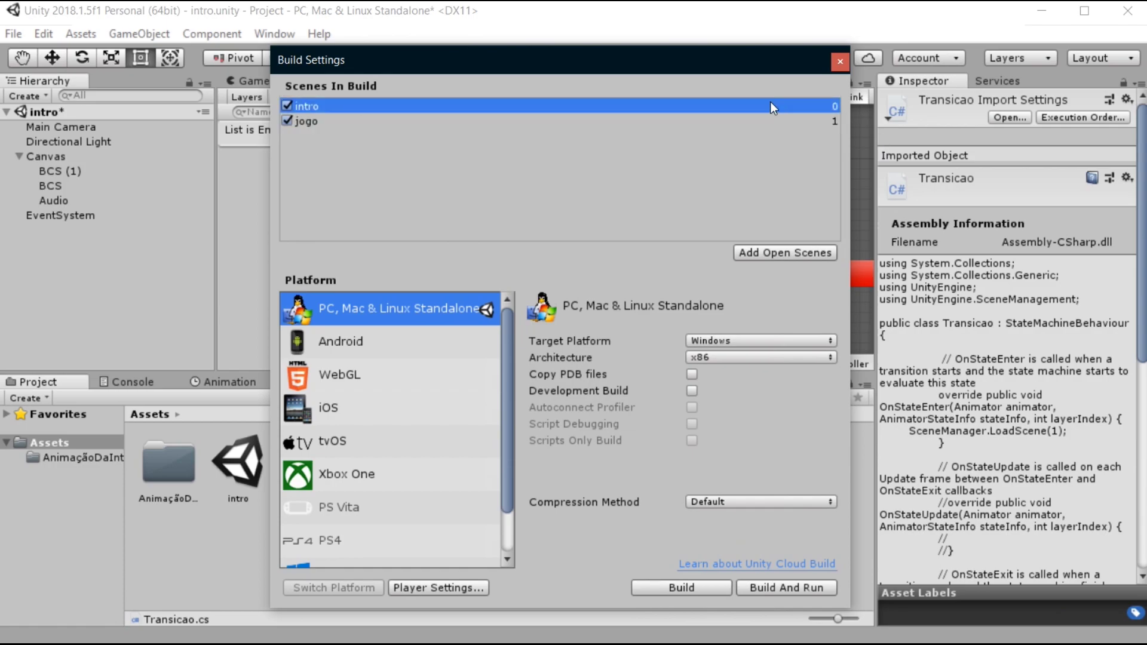
click(627, 121)
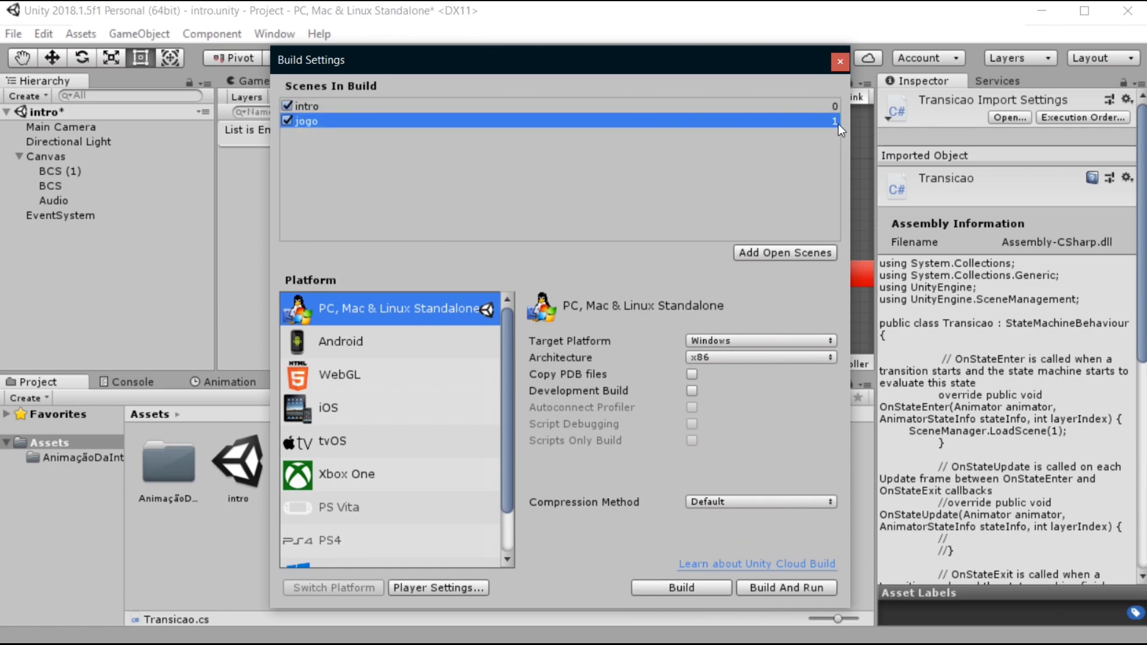
click(767, 106)
click(757, 120)
click(835, 109)
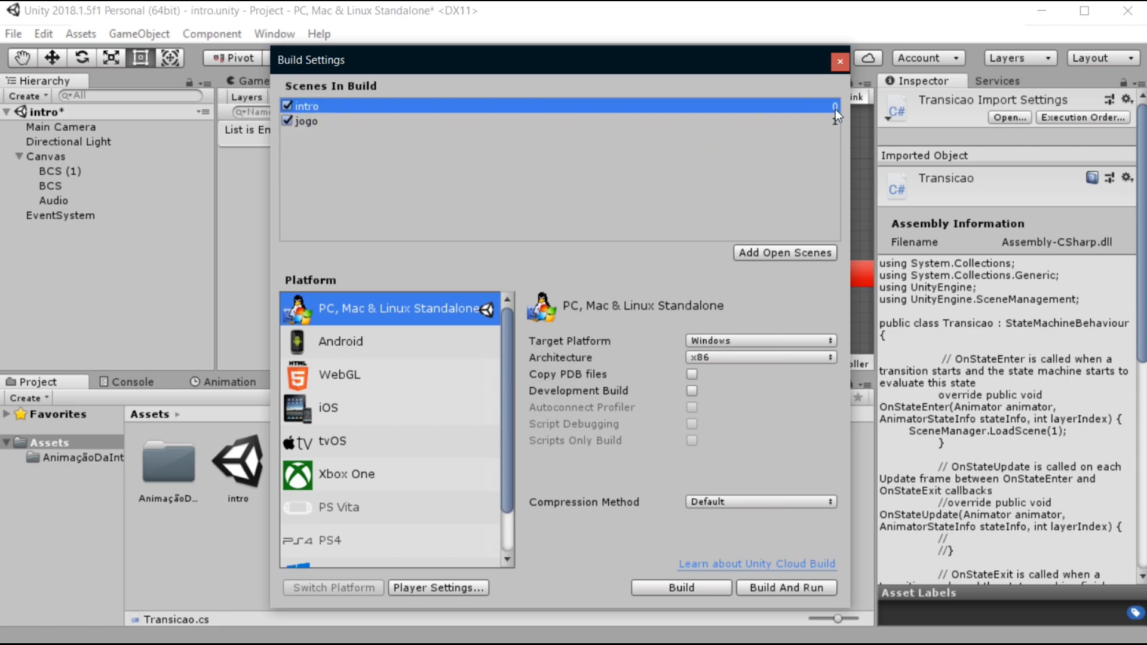
click(845, 63)
Review the entry-to-TransiçãoDeCena transition in the Animator, then play the intro in the Game view.
key(alt+Tab)
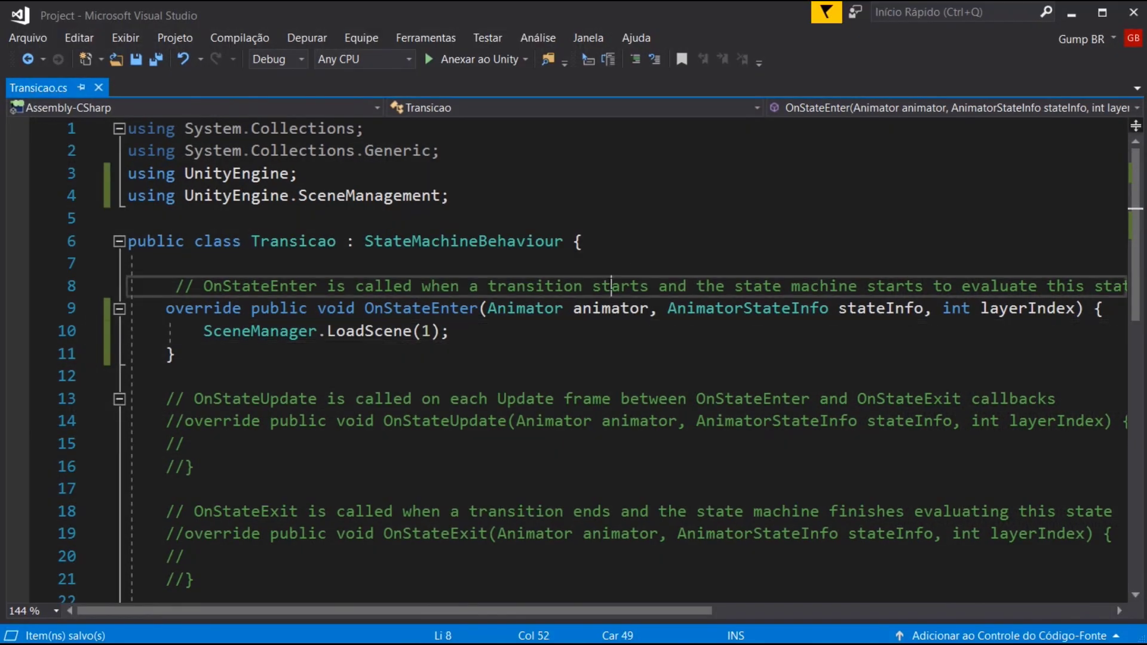
click(434, 331)
click(1071, 13)
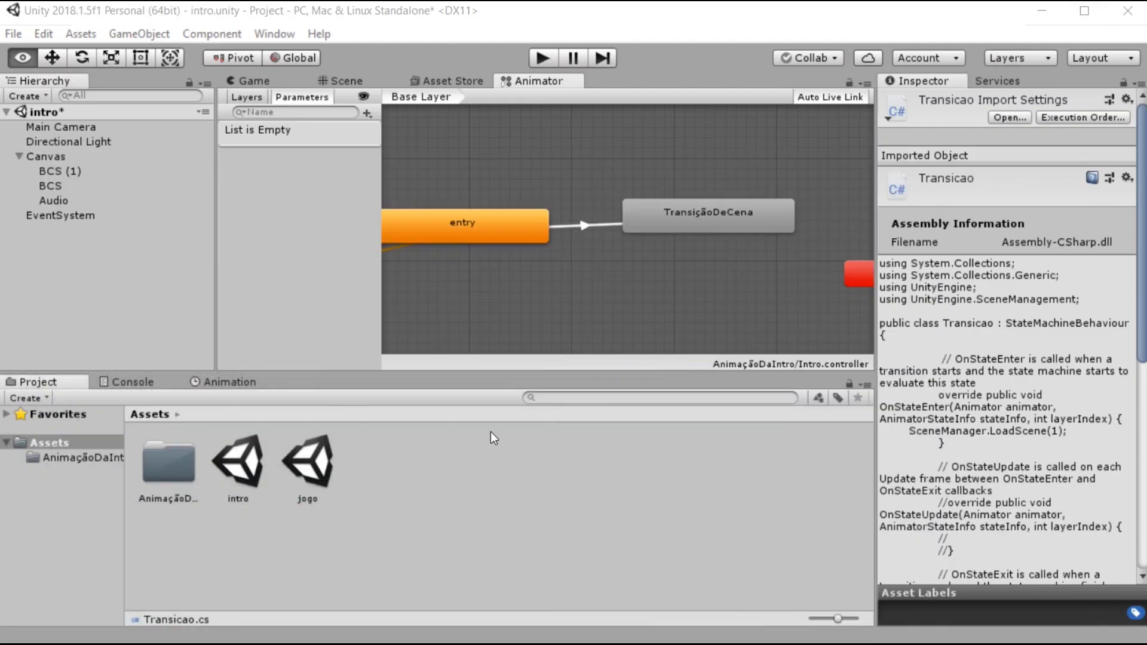
click(681, 223)
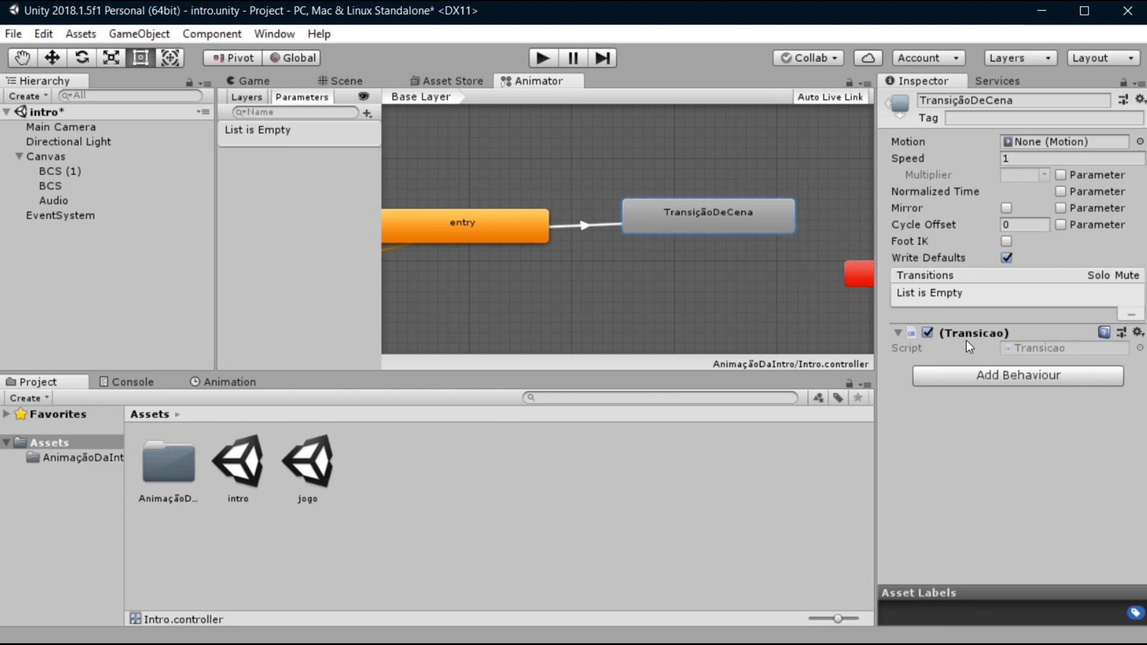
click(691, 242)
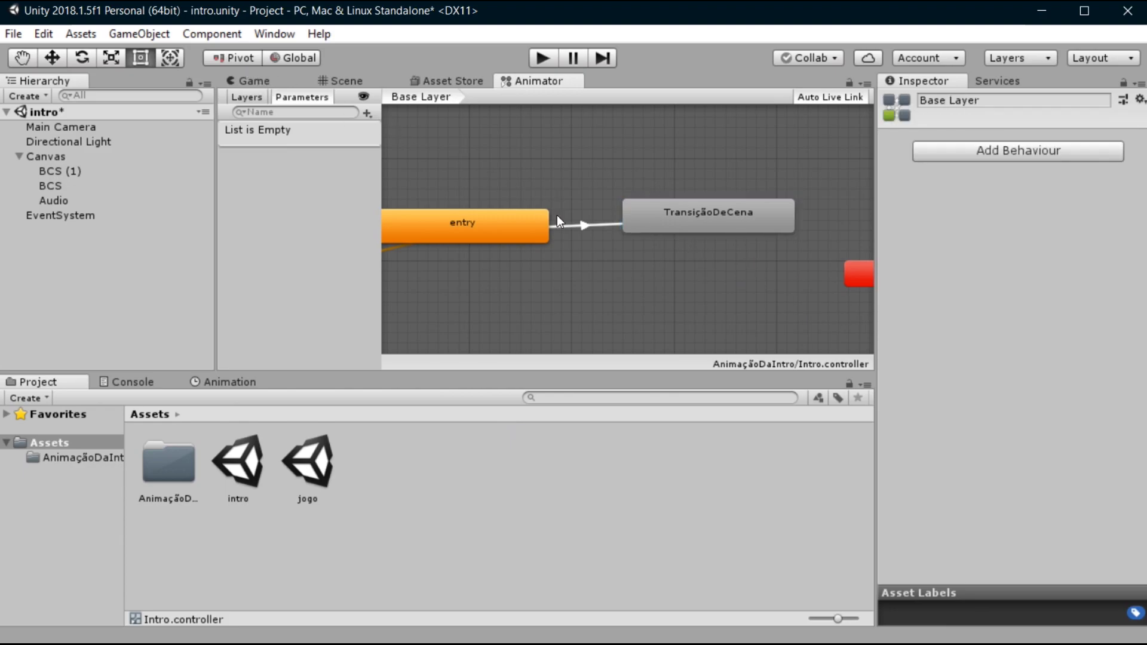
click(587, 225)
click(574, 209)
click(251, 81)
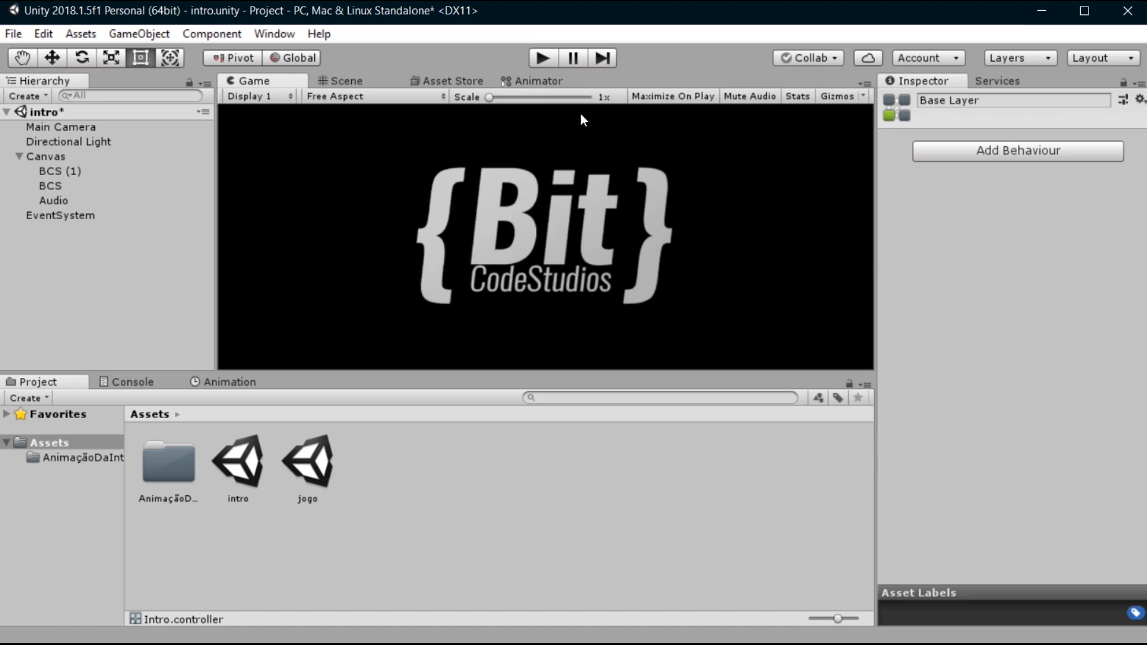
click(538, 57)
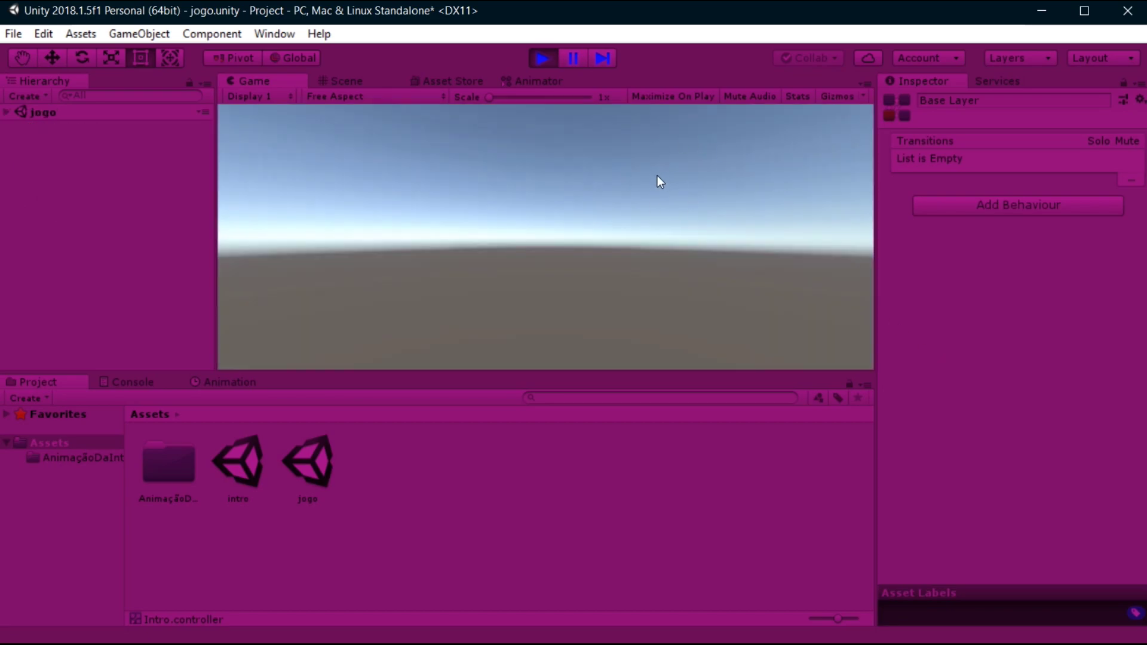
Stop playback and drag the entry-to-TransiçãoDeCena transition's exit time slightly later.
click(543, 59)
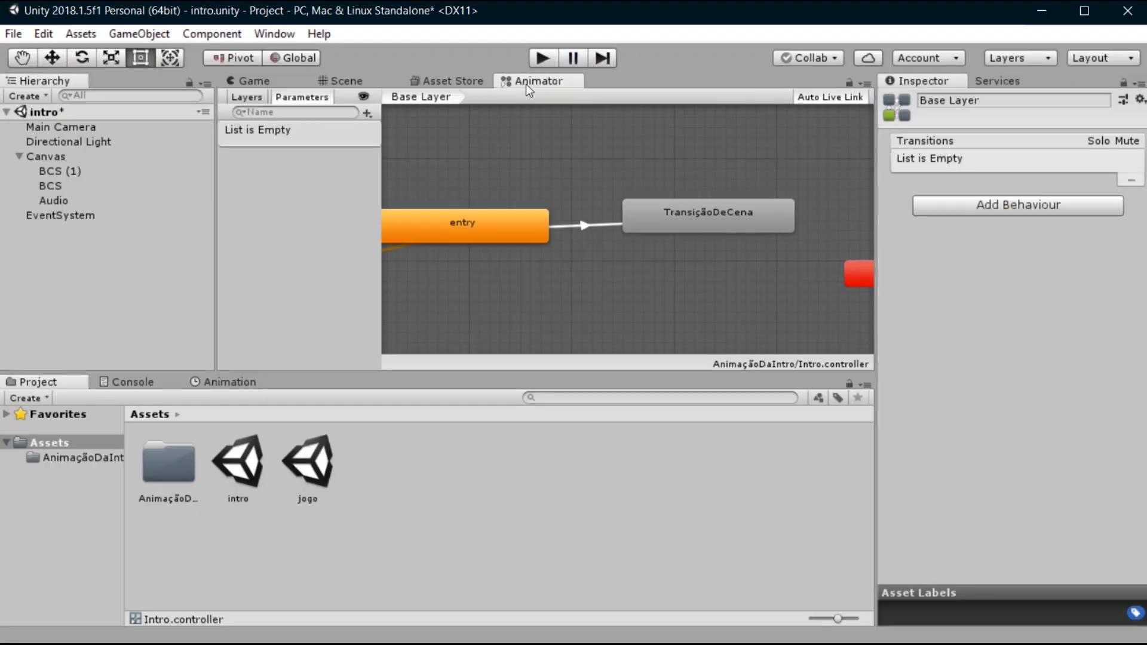
click(584, 226)
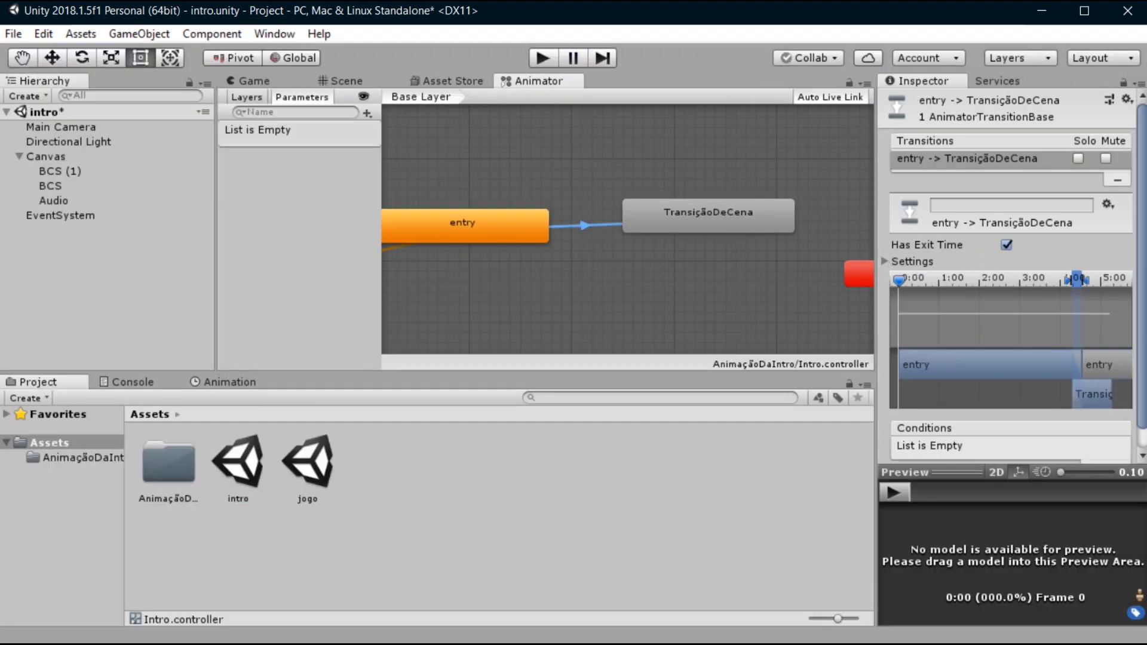
drag(1085, 281, 1082, 283)
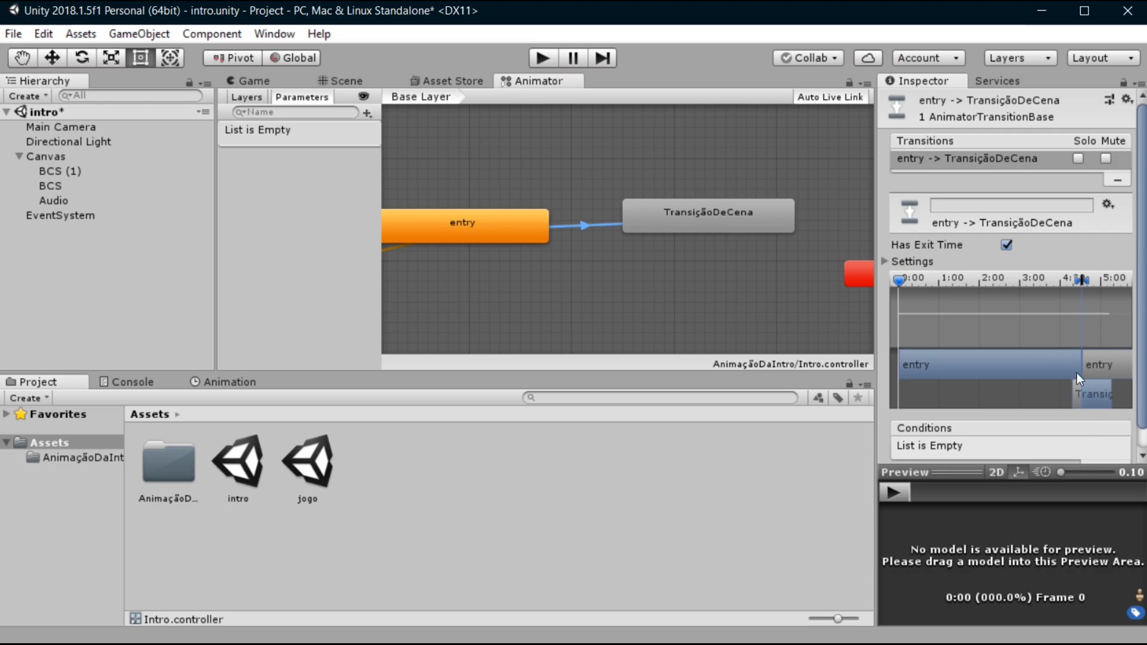
drag(1080, 281, 1081, 286)
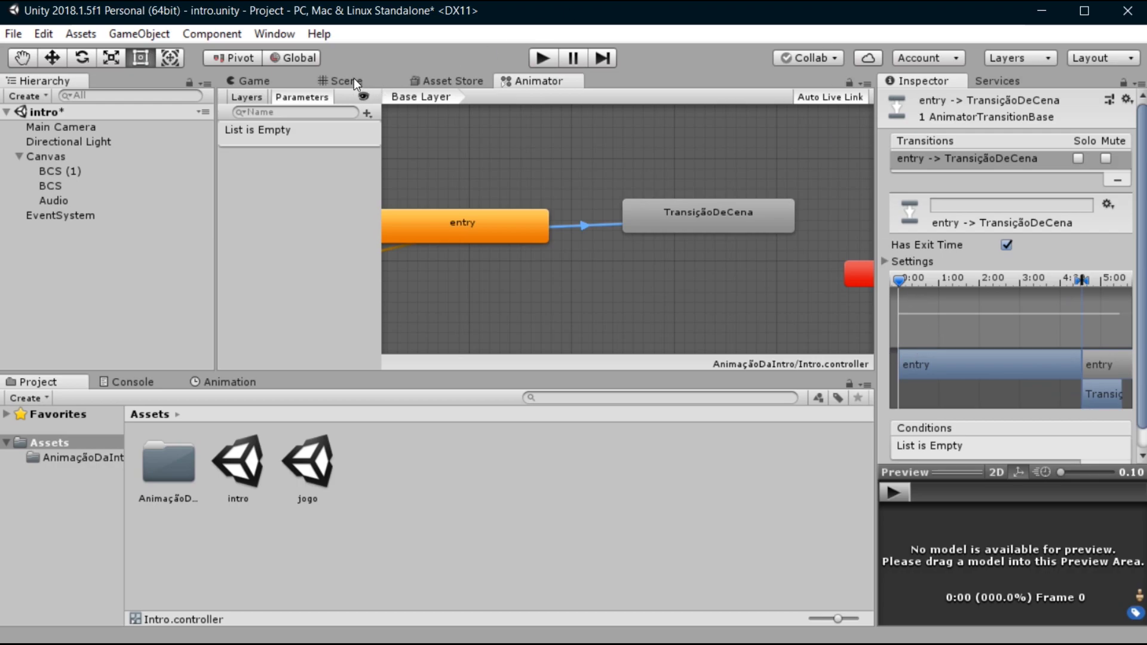
click(252, 81)
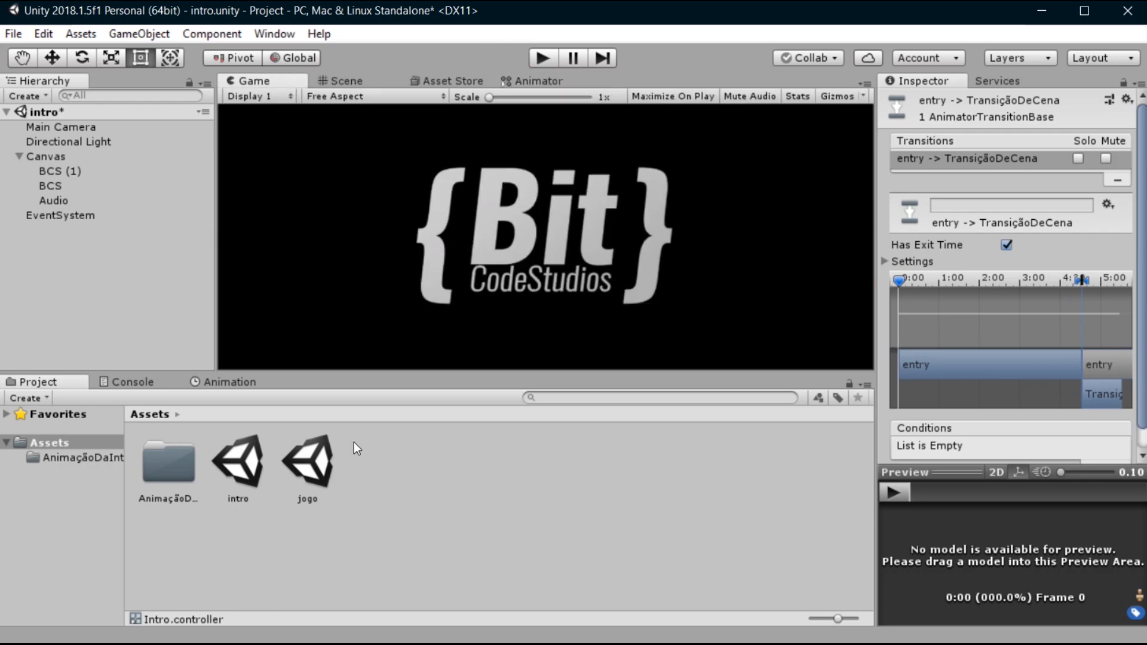
Open the jogo scene, saving intro first, and create a new Canvas.
double_click(300, 453)
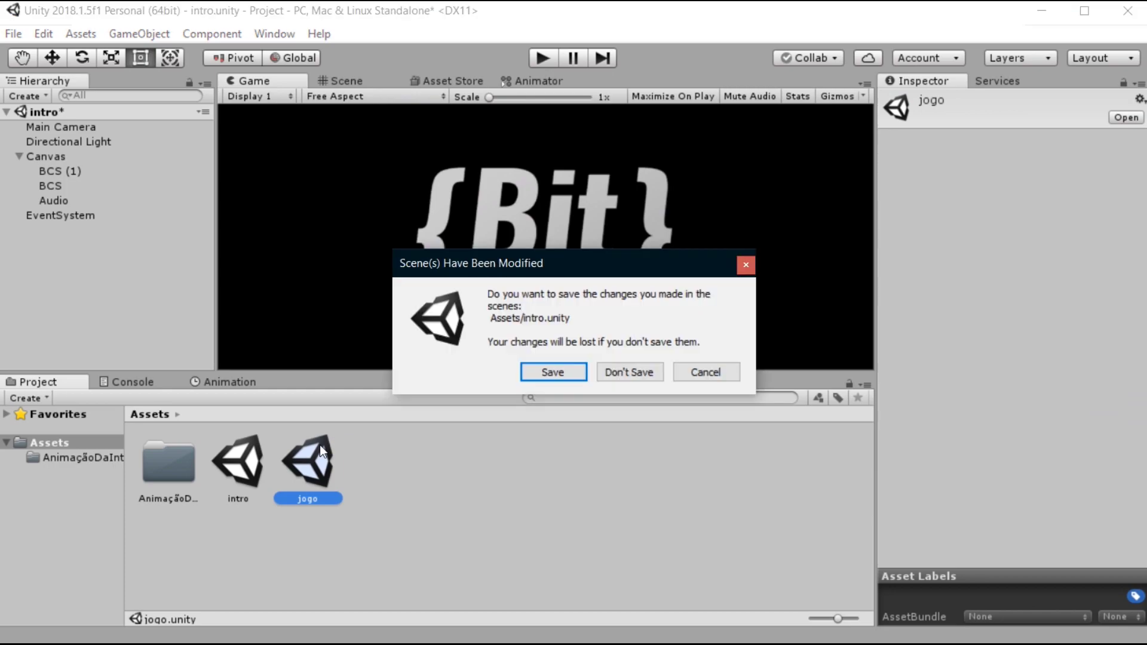
click(572, 371)
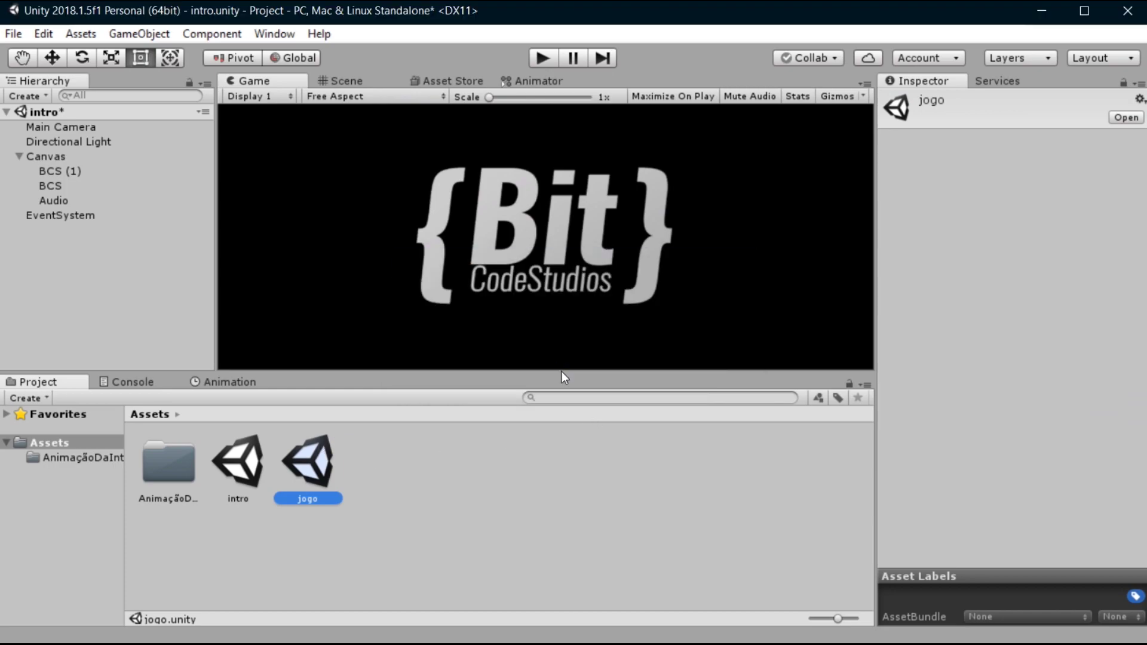
right_click(96, 230)
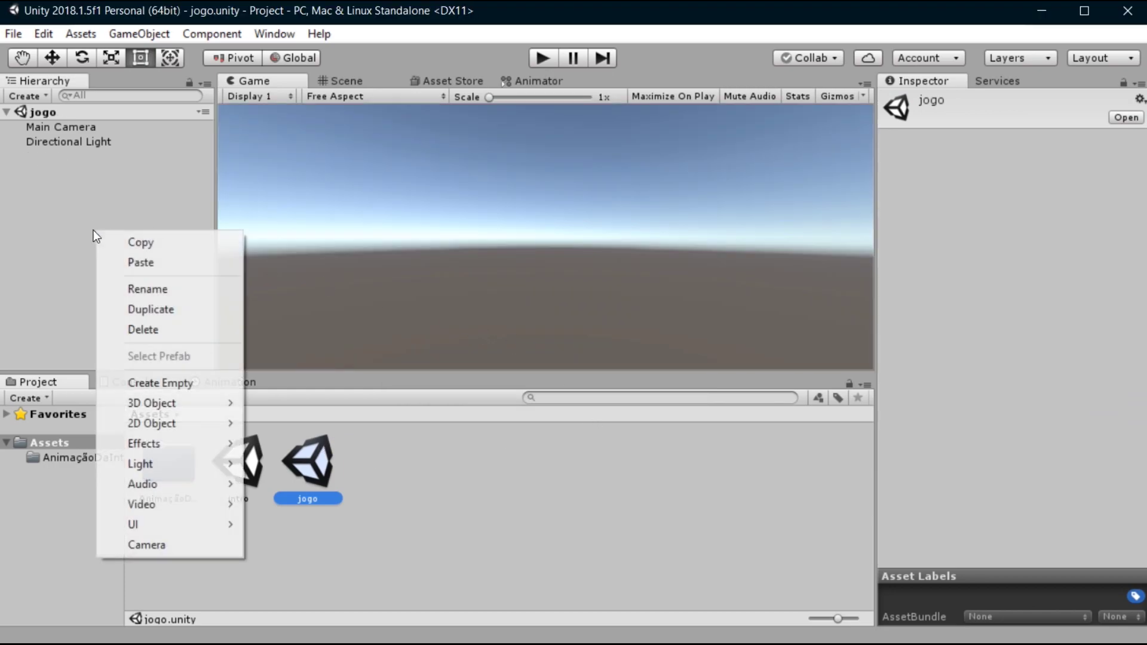
mouse_move(220, 528)
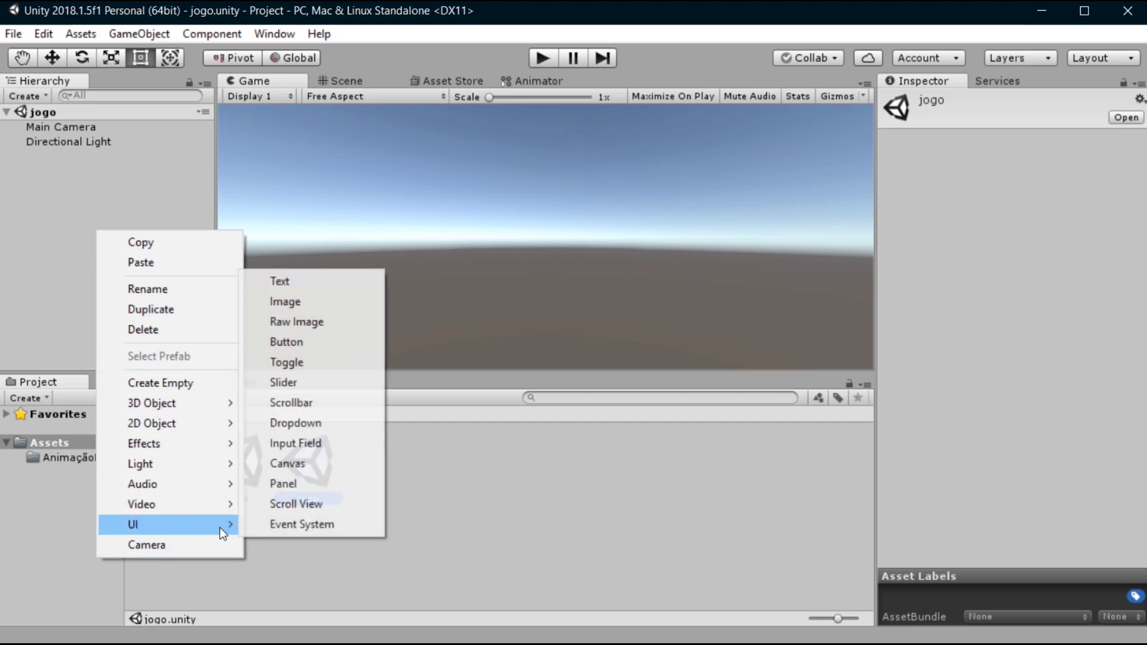
click(291, 471)
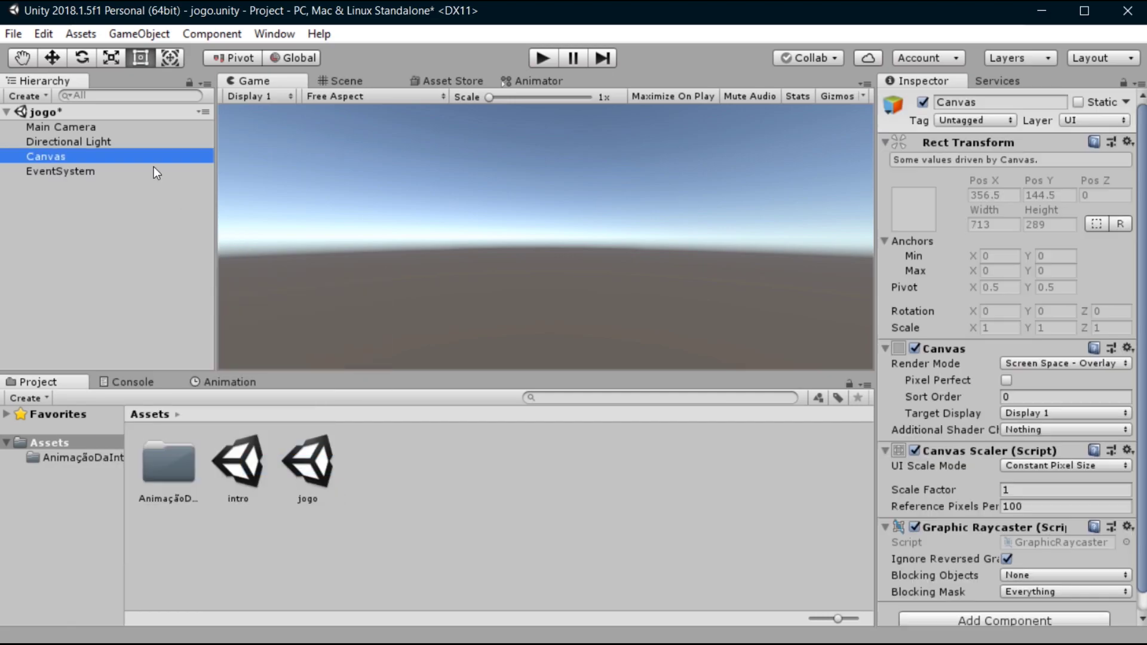
Add a UI Image inside the Canvas and set its colour to black.
right_click(94, 155)
mouse_move(164, 449)
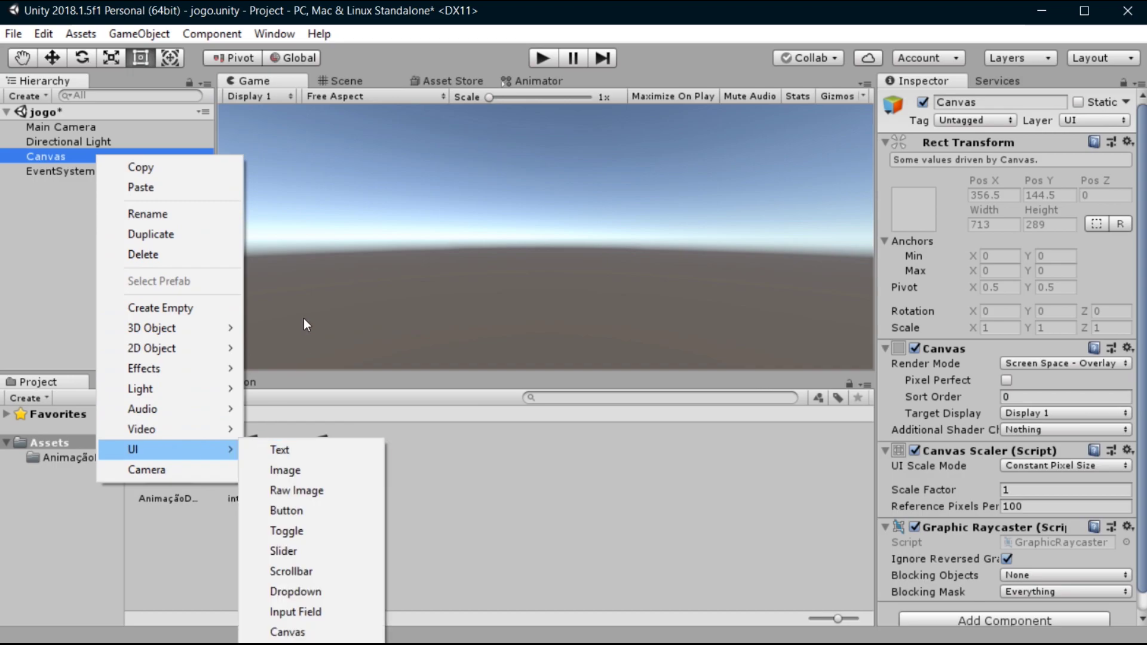
click(296, 470)
click(339, 95)
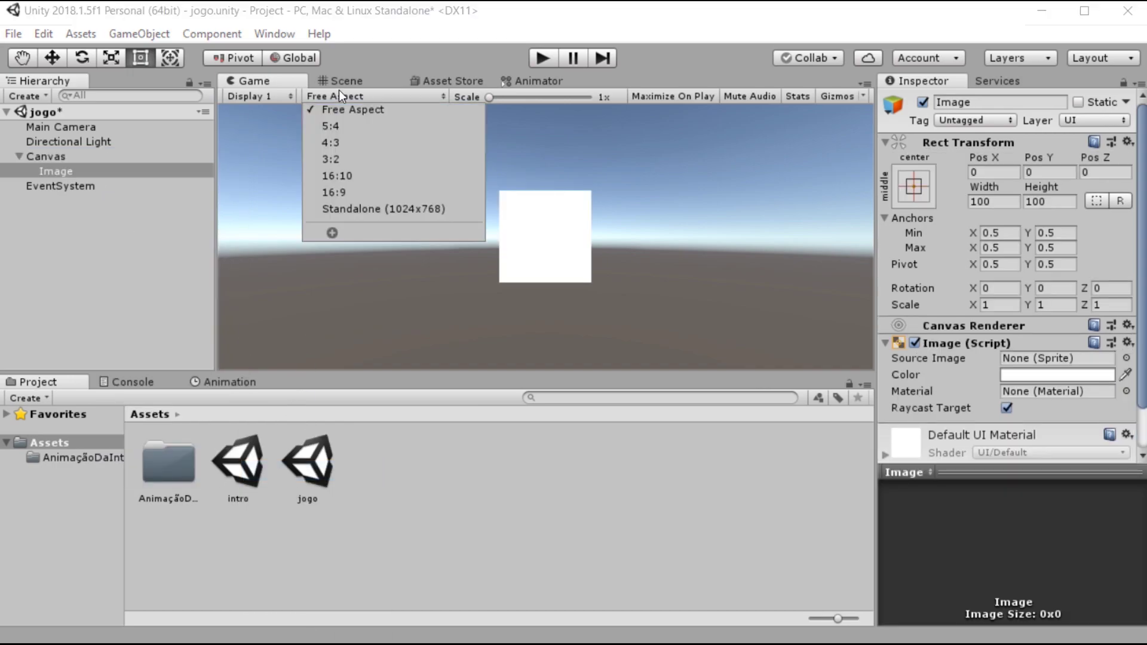
click(341, 81)
click(1010, 374)
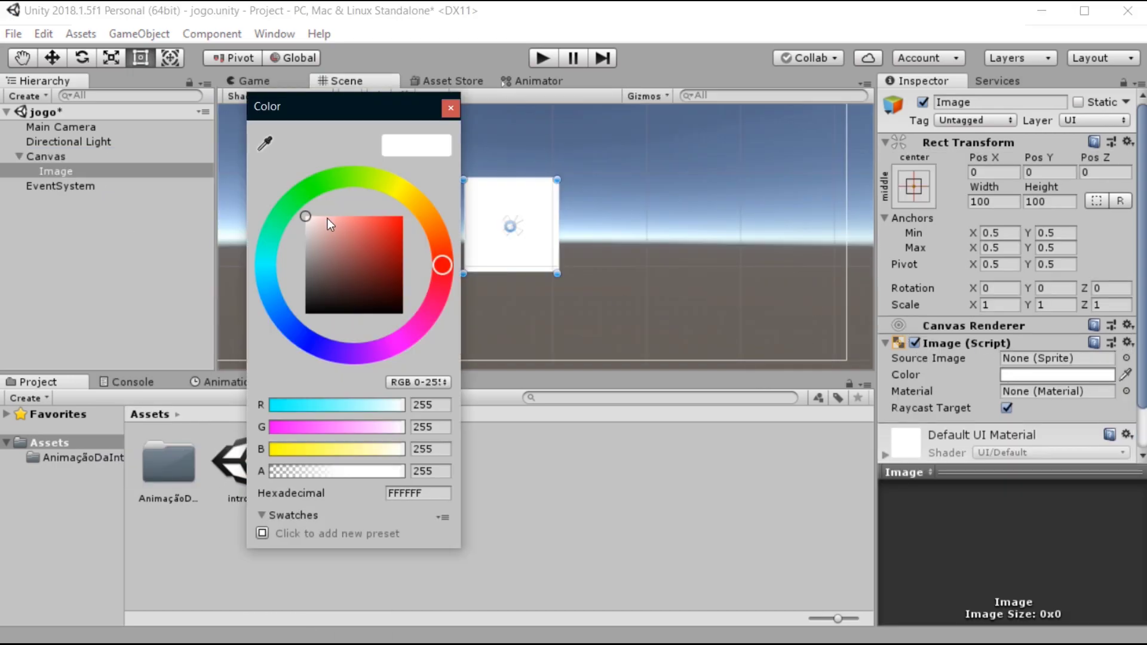
drag(327, 218, 327, 316)
click(451, 104)
Resize the image and apply the stretch-stretch anchor preset to cover the canvas.
scroll(574, 291, down, 3)
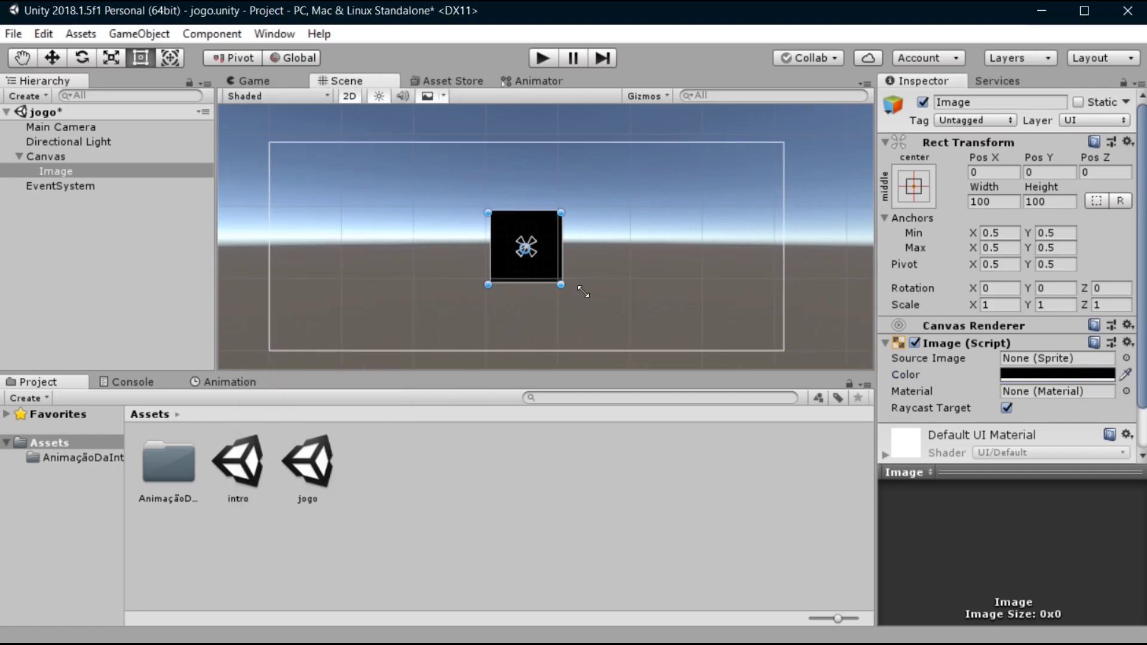
drag(555, 279, 782, 349)
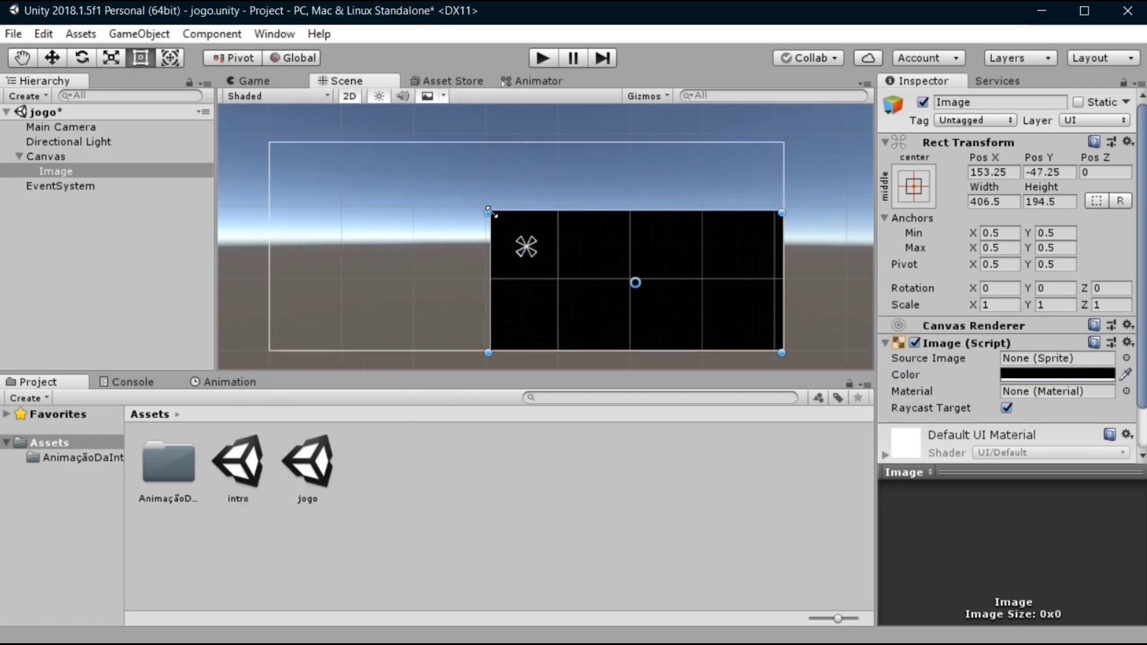
drag(488, 212, 267, 144)
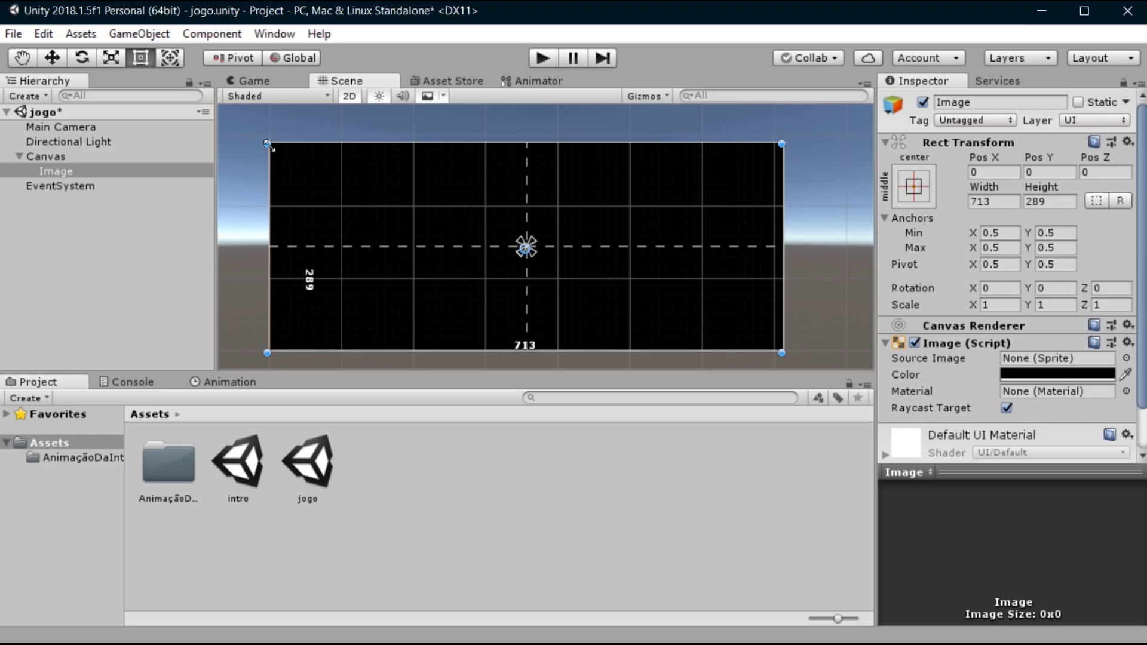
click(914, 186)
click(1105, 455)
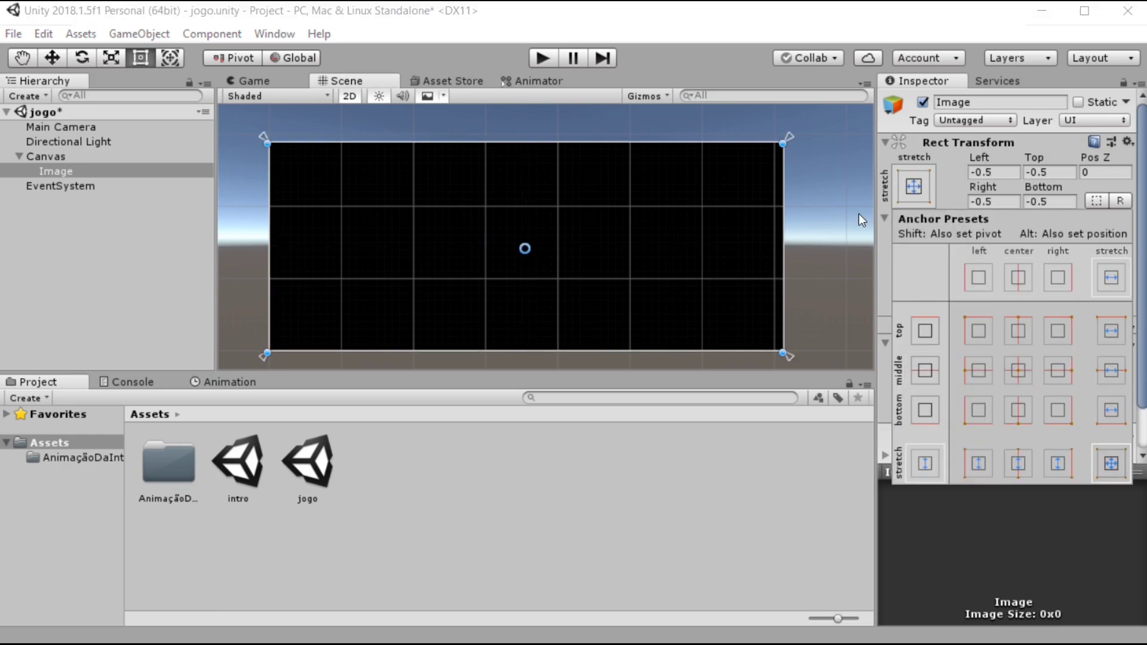
click(838, 196)
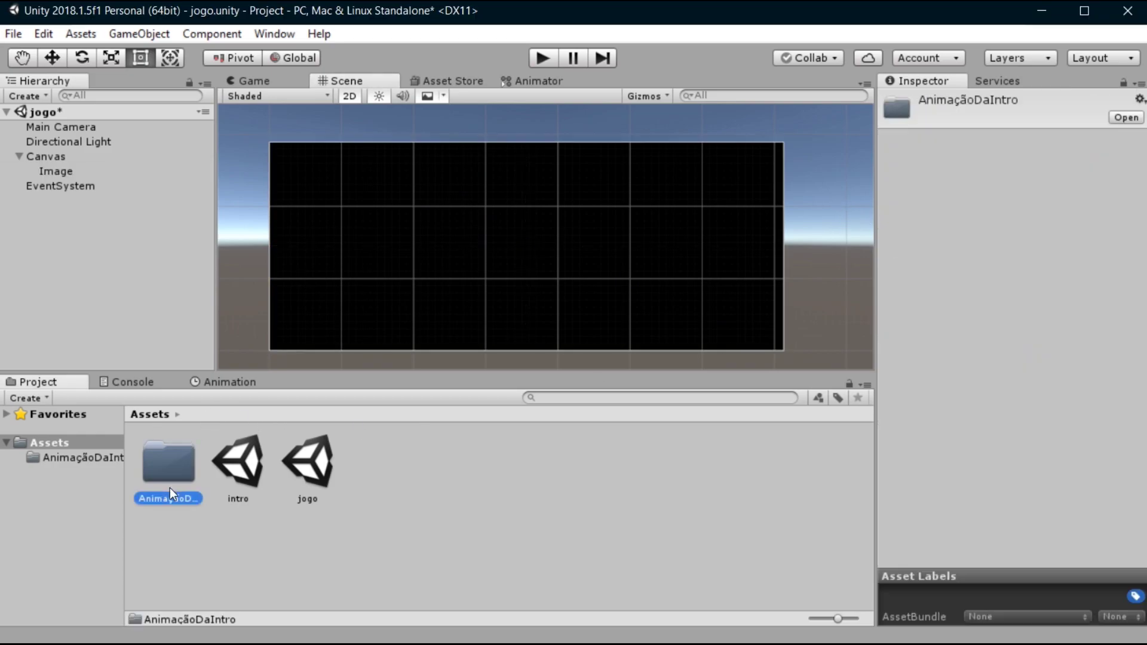
Rename the black Image object to FadeOut.
double_click(169, 472)
click(66, 172)
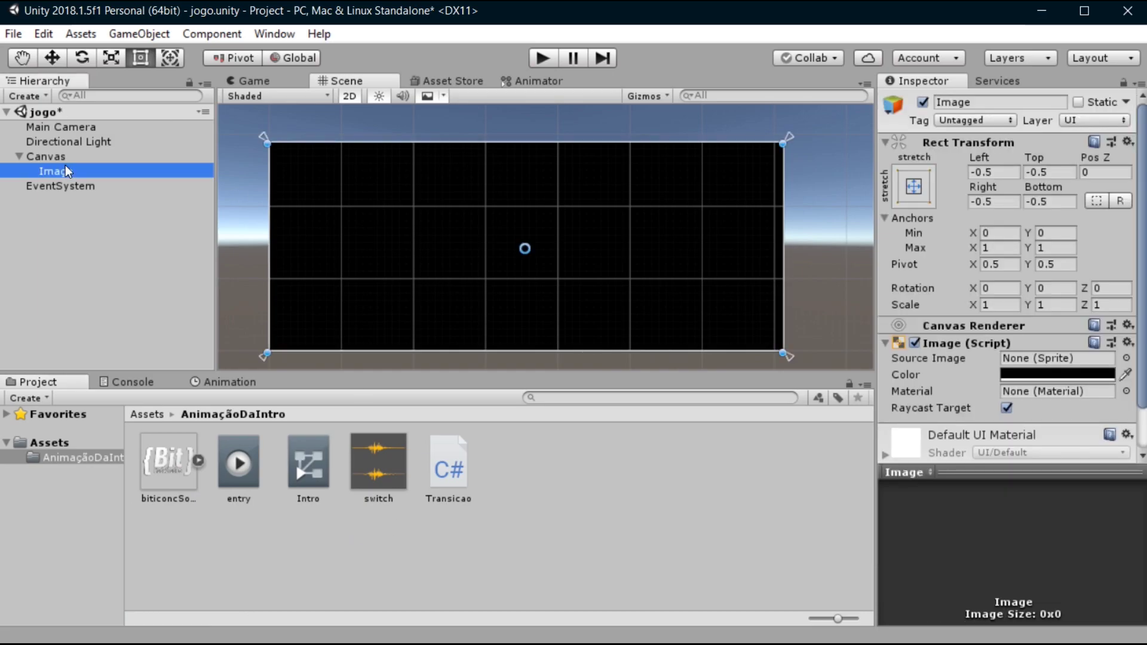
right_click(66, 172)
click(141, 226)
text(Fad)
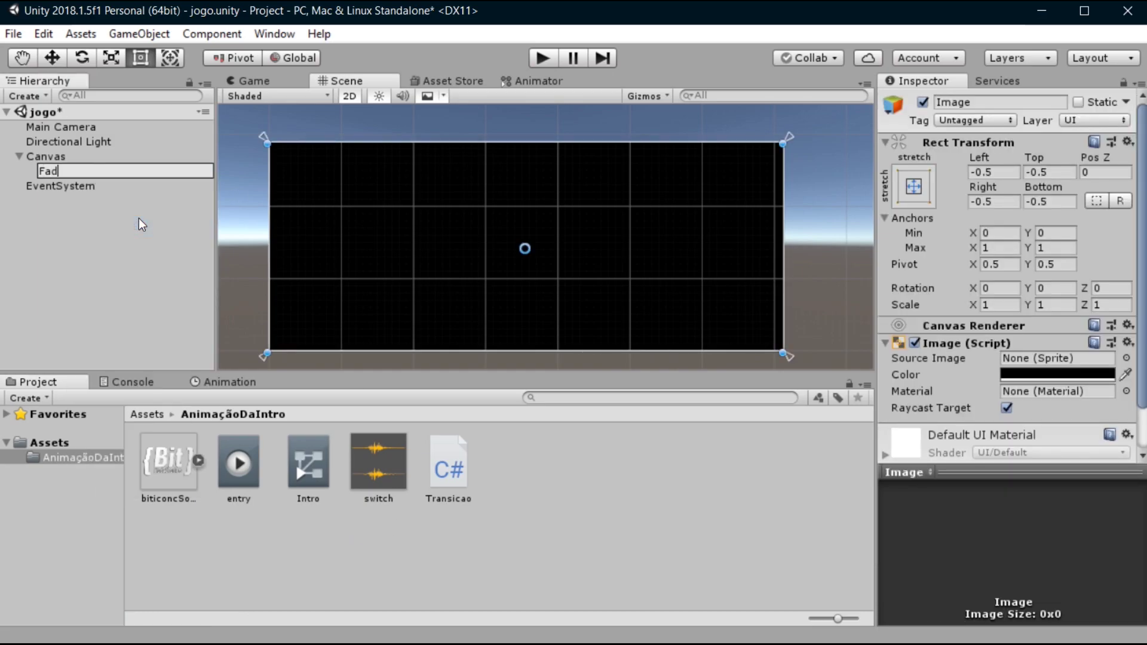
text(eOut)
key(Return)
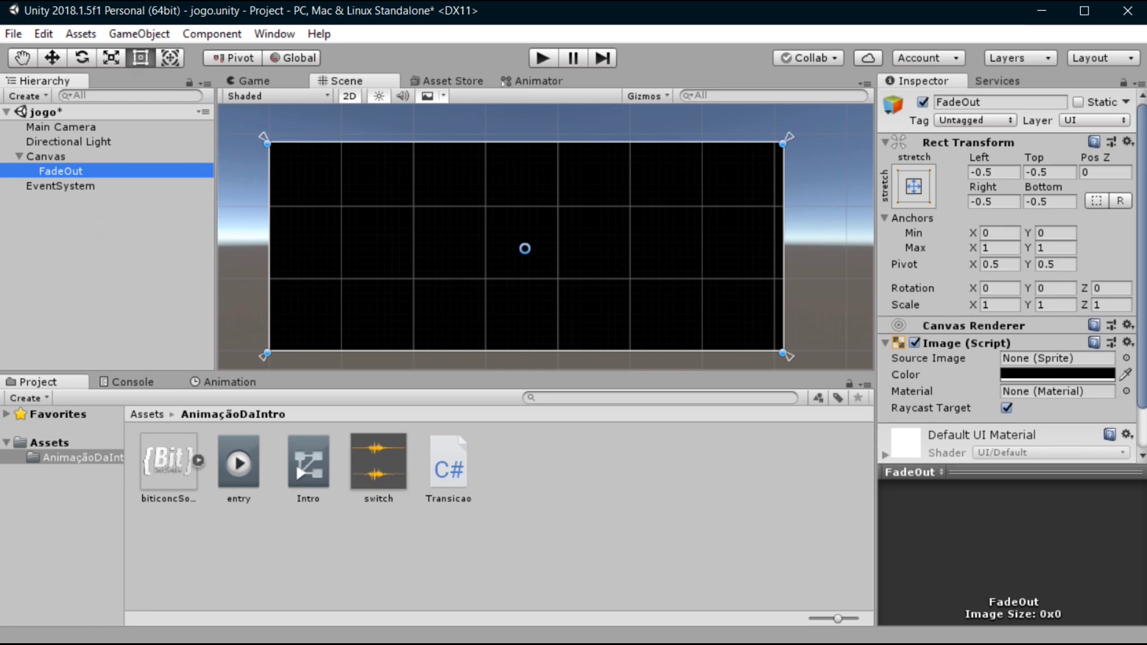
Make the FadeOut image inactive so it starts hidden.
click(48, 159)
click(19, 156)
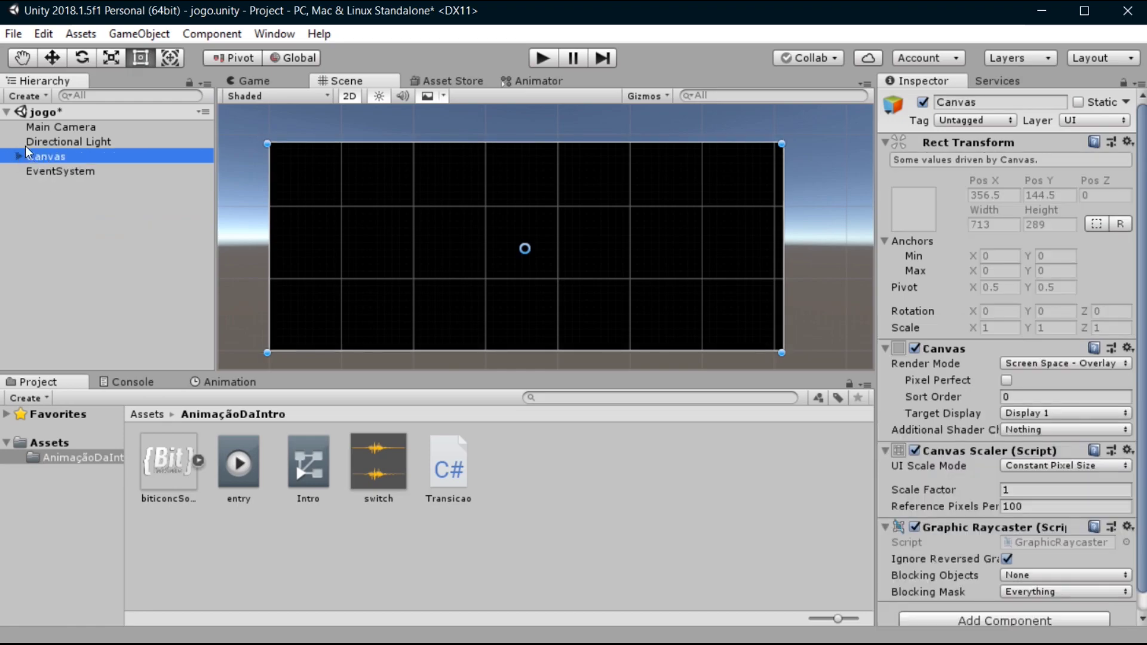
click(18, 156)
click(40, 172)
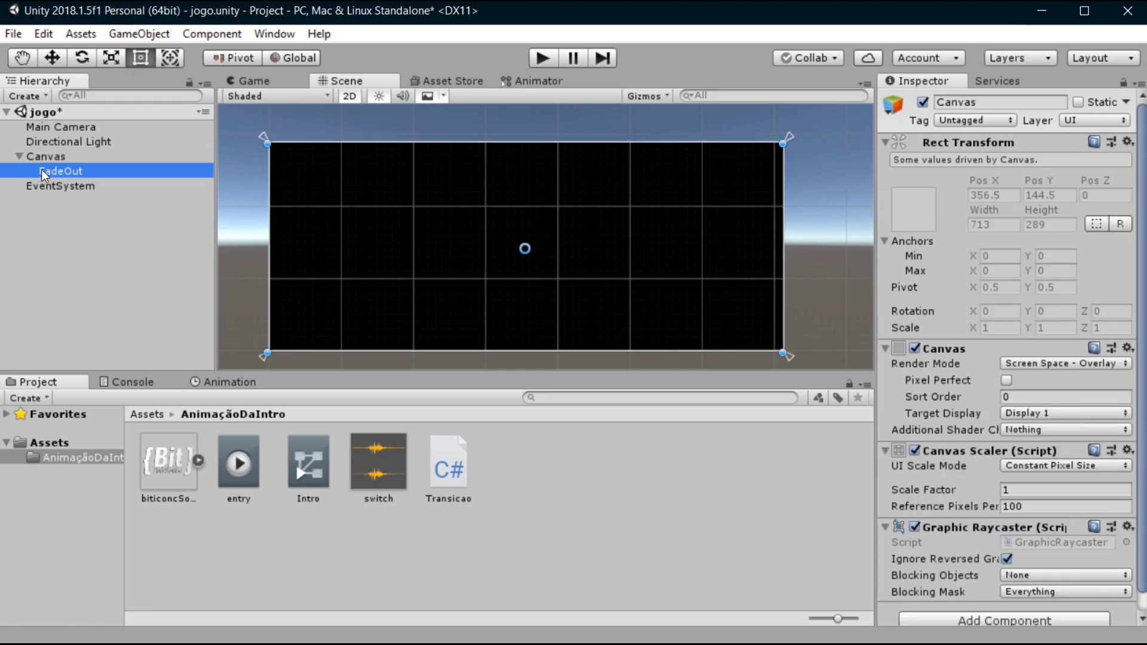
click(923, 102)
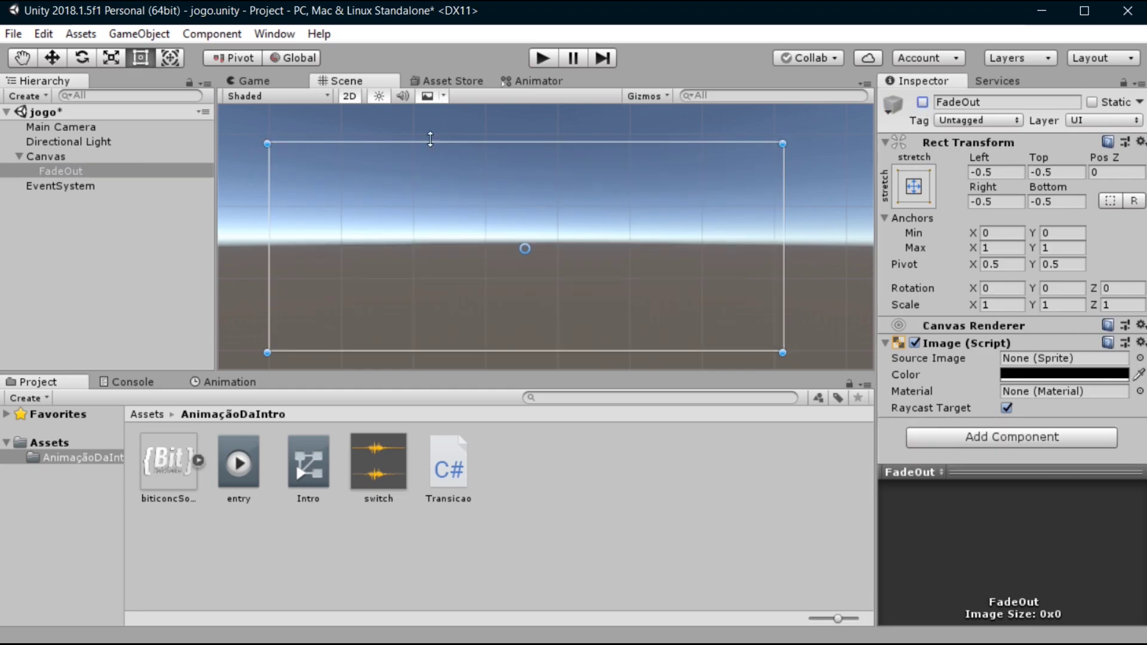
Add an Animator component to the Canvas.
click(48, 156)
scroll(1039, 418, down, 1)
click(964, 602)
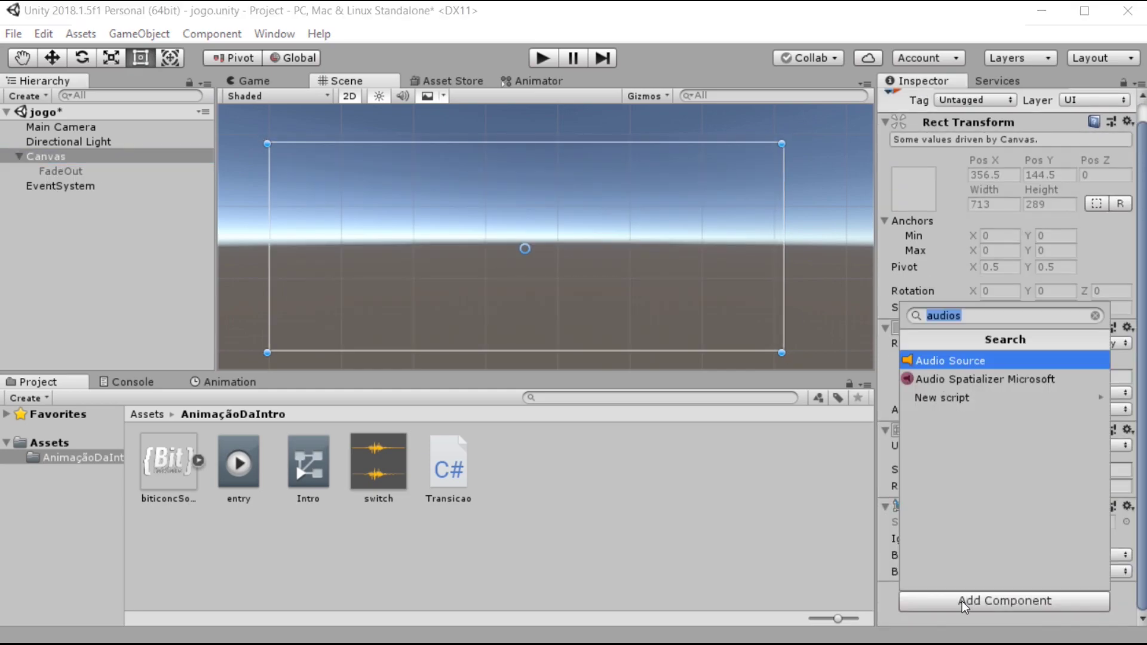
text(animator)
key(Return)
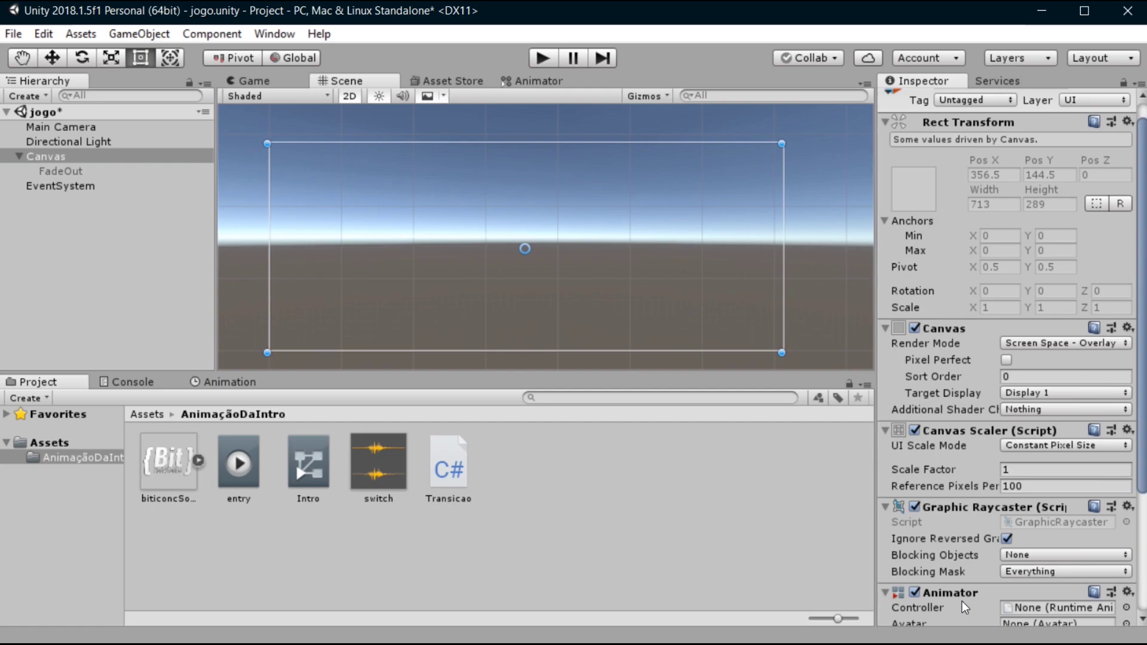
Create a new animator controller named FadeOut in the AnimaçãoDaIntro folder.
right_click(610, 471)
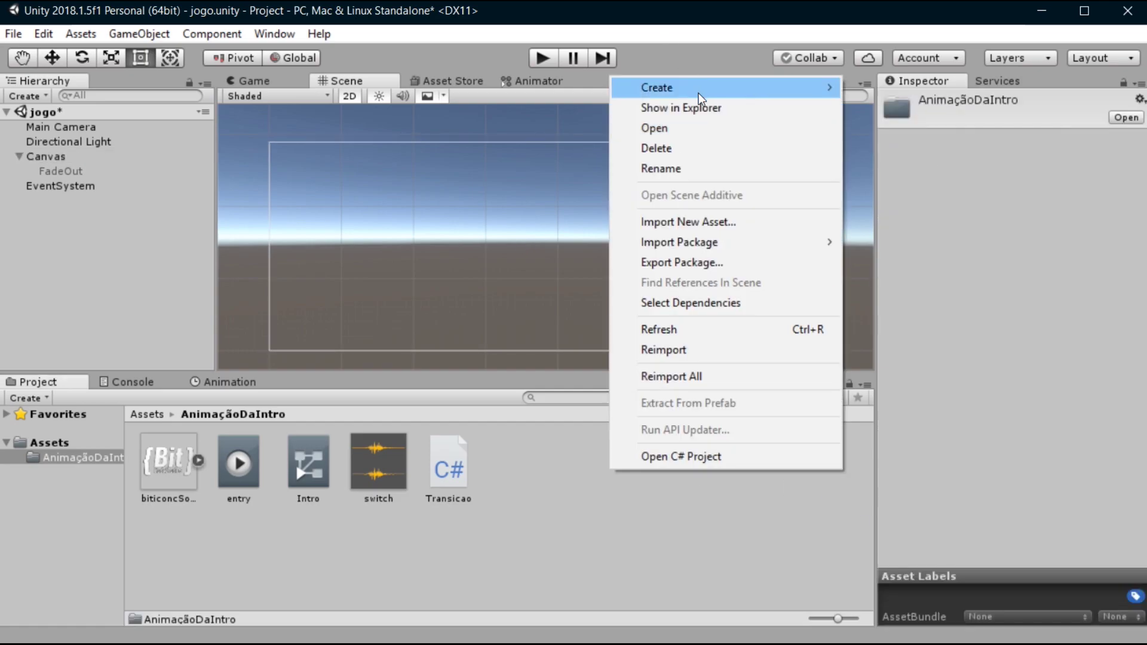
mouse_move(698, 93)
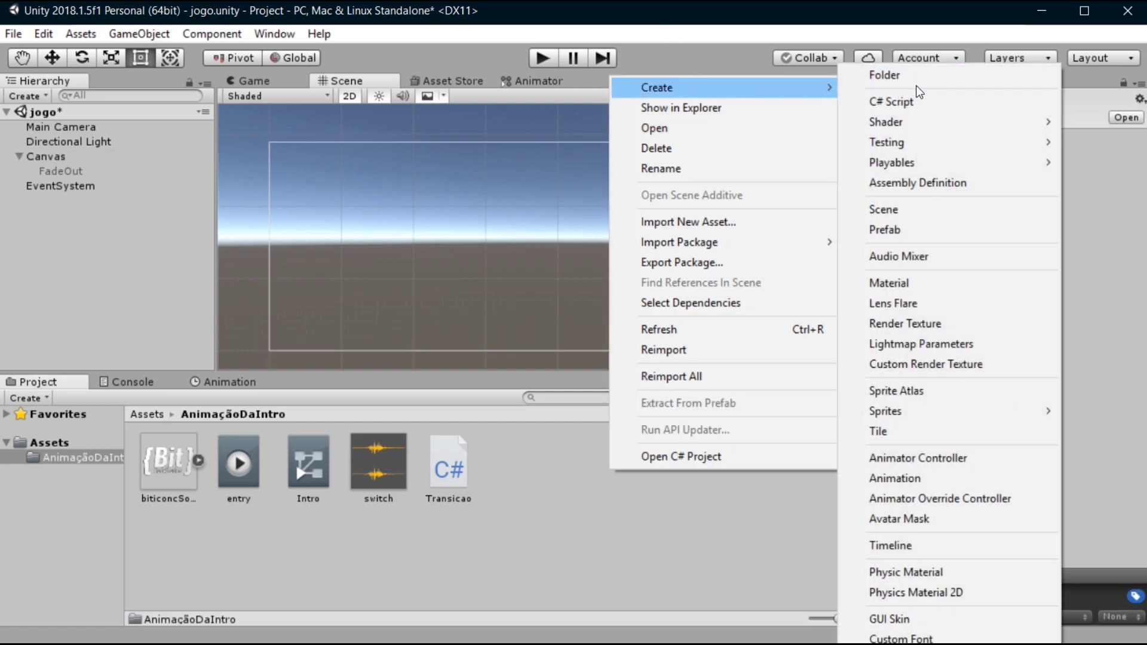
click(942, 460)
text(FadeOut)
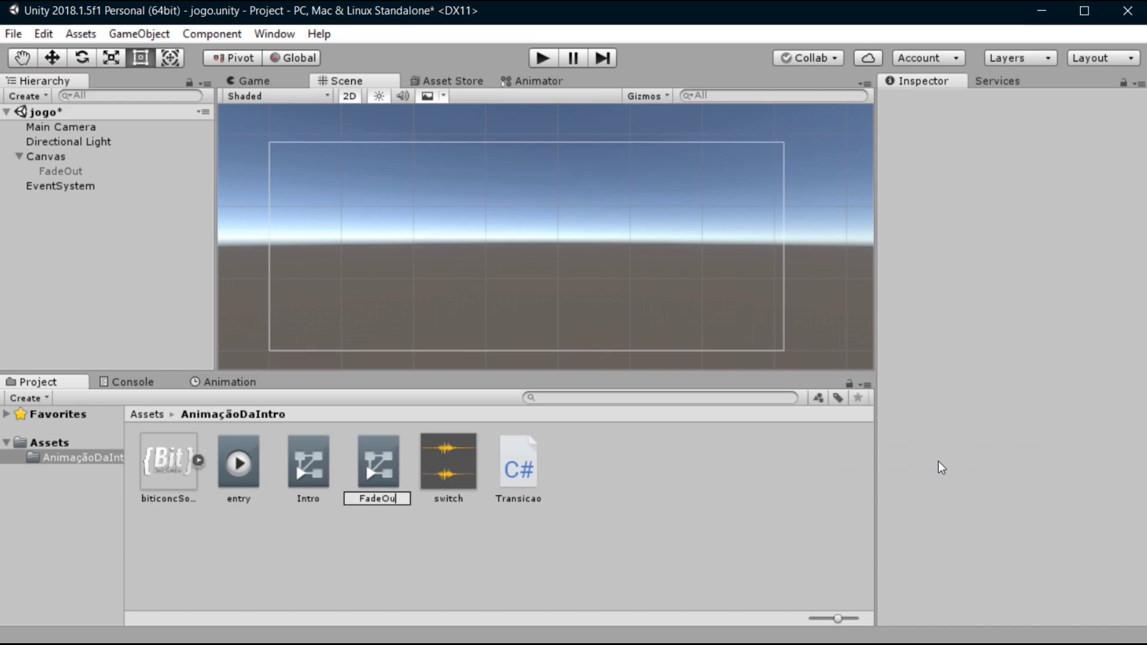
key(Return)
Assign the FadeOut controller to the Canvas Animator's Controller field and show the Animation window.
click(60, 171)
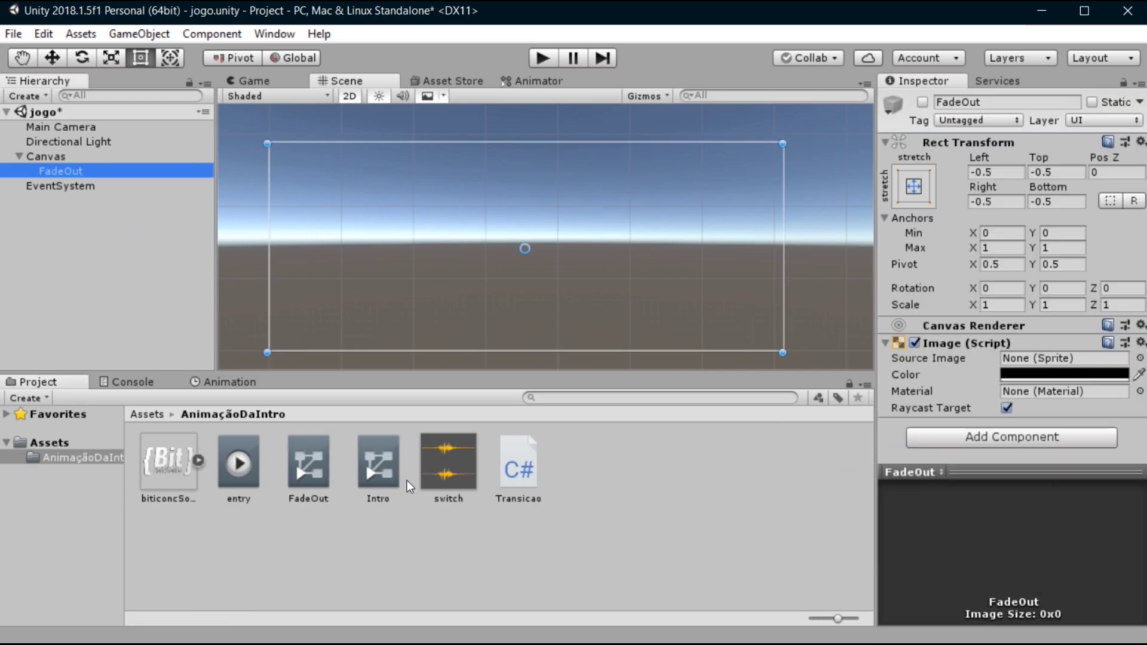
mouse_move(308, 463)
mouse_down()
mouse_move(1041, 353)
mouse_move(192, 260)
mouse_move(54, 156)
mouse_up()
scroll(1118, 351, down, 1)
scroll(1117, 351, down, 3)
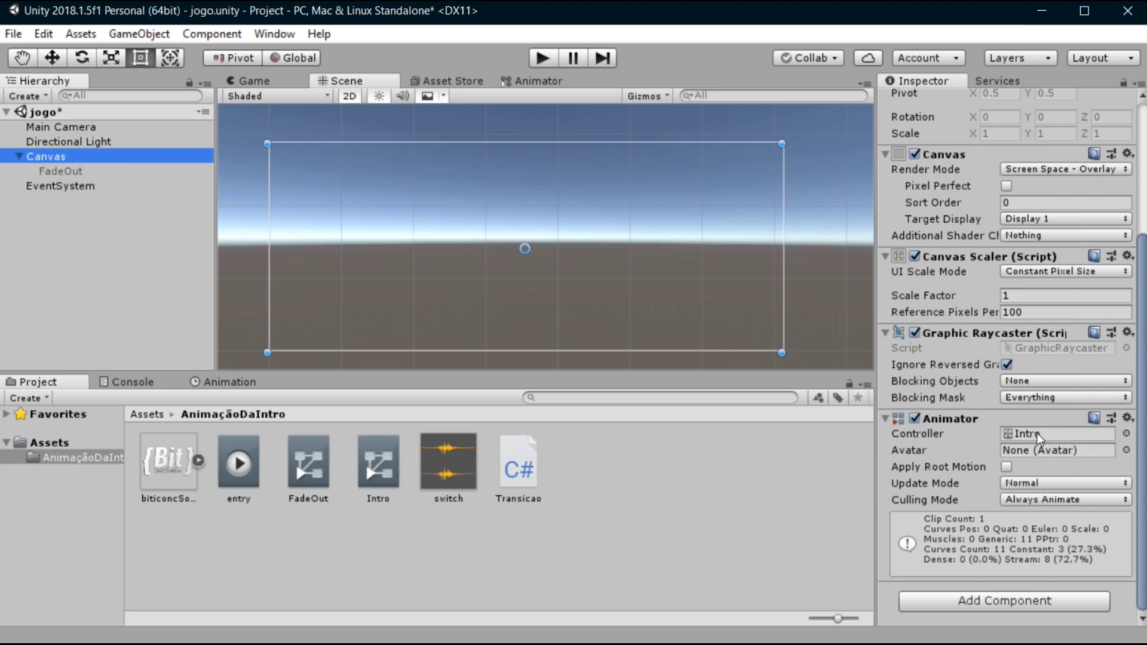
drag(308, 463, 1058, 434)
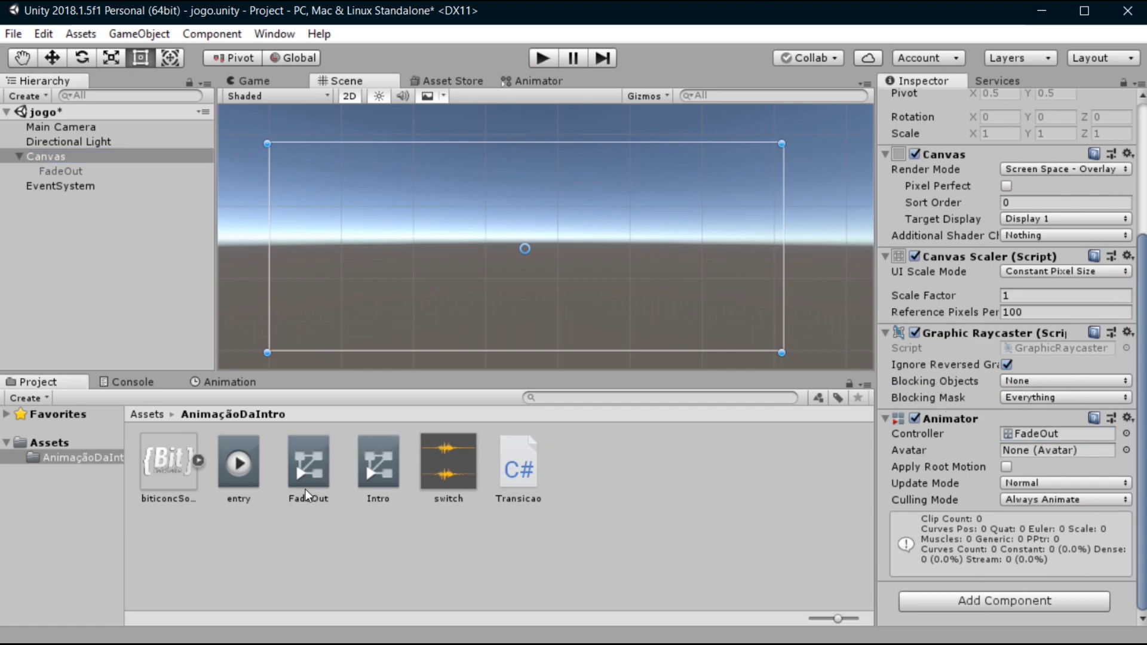
click(230, 382)
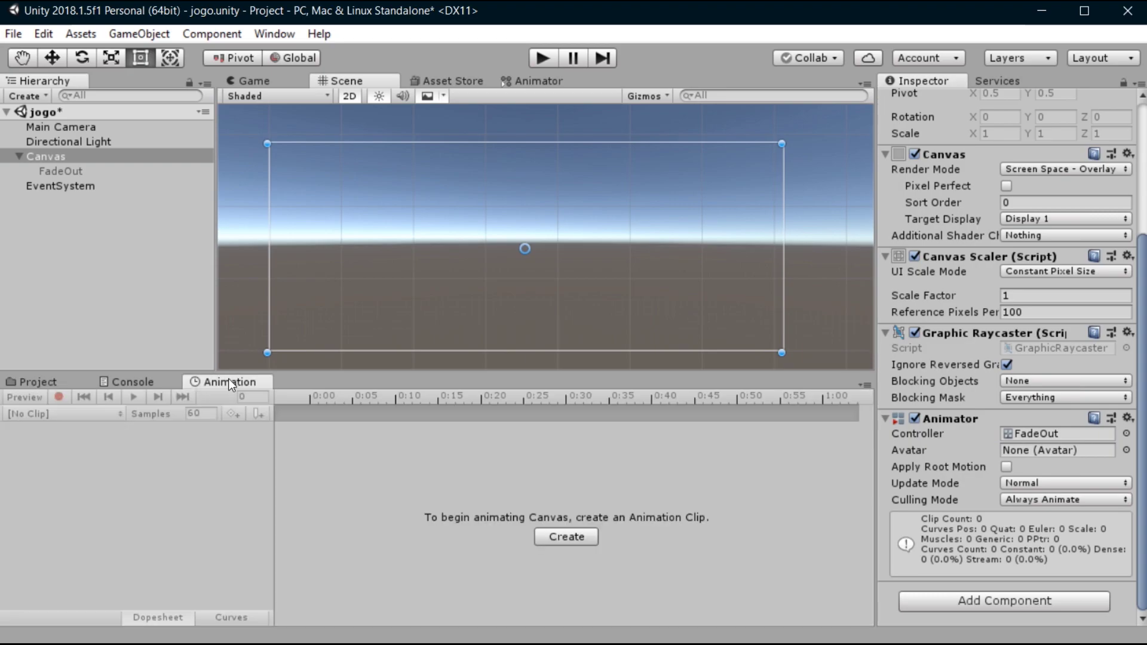
Create a new animation clip saved as in.anim.
click(586, 536)
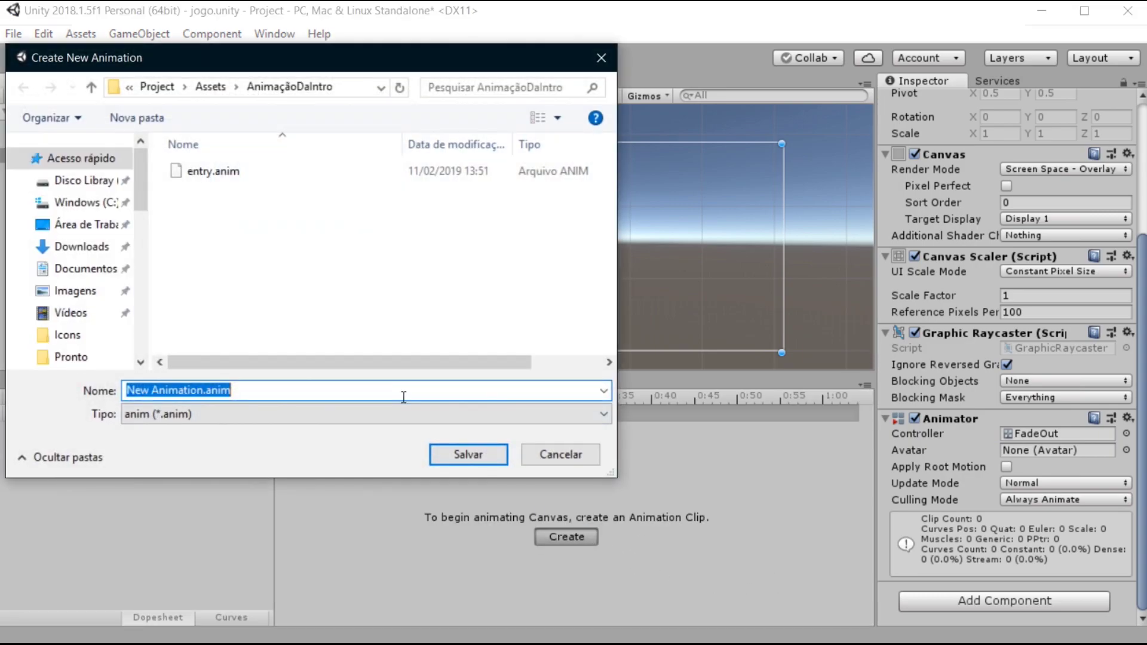
key(BackSpace)
text(in)
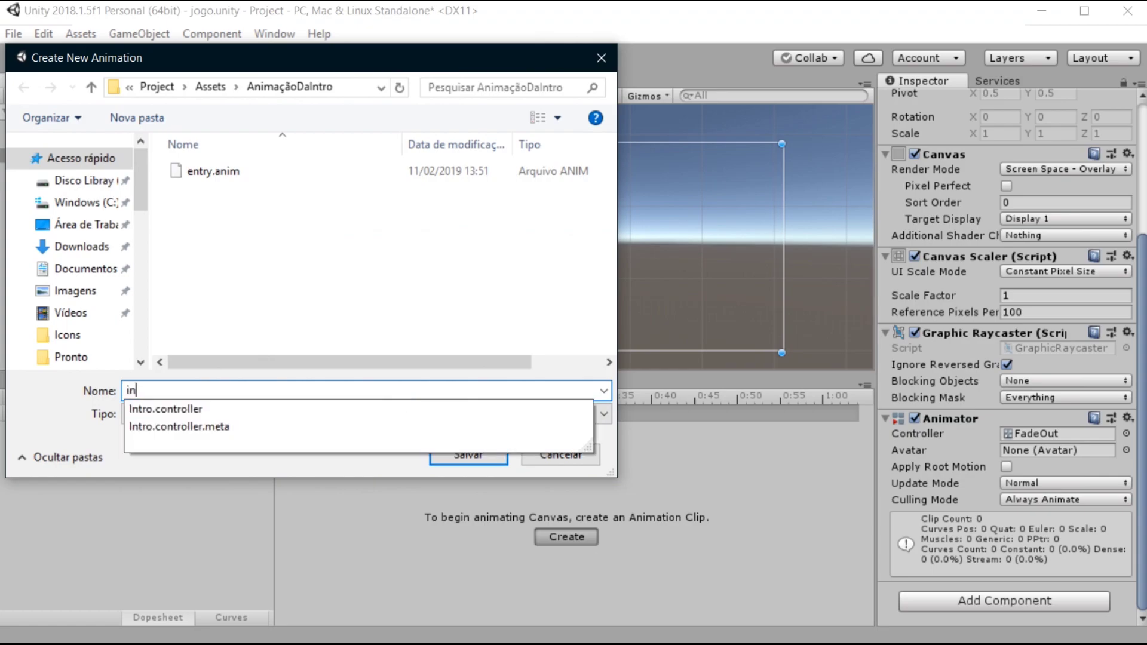
key(Return)
Select the FadeOut image and start recording keyframes for the in clip.
click(41, 394)
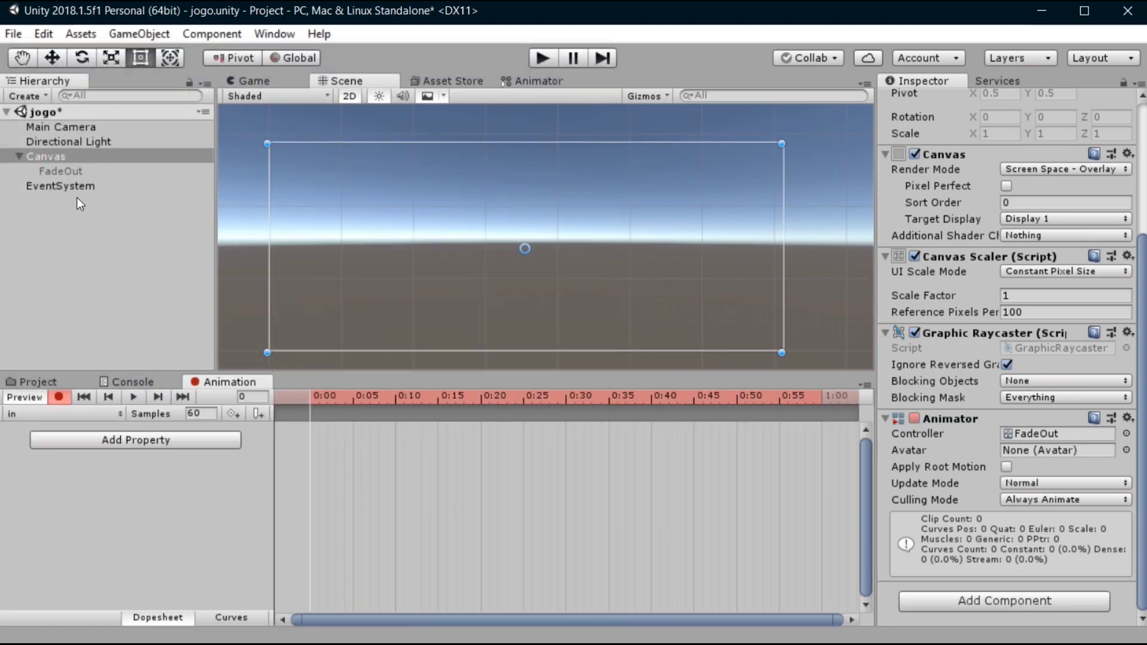
click(59, 186)
click(59, 171)
click(59, 396)
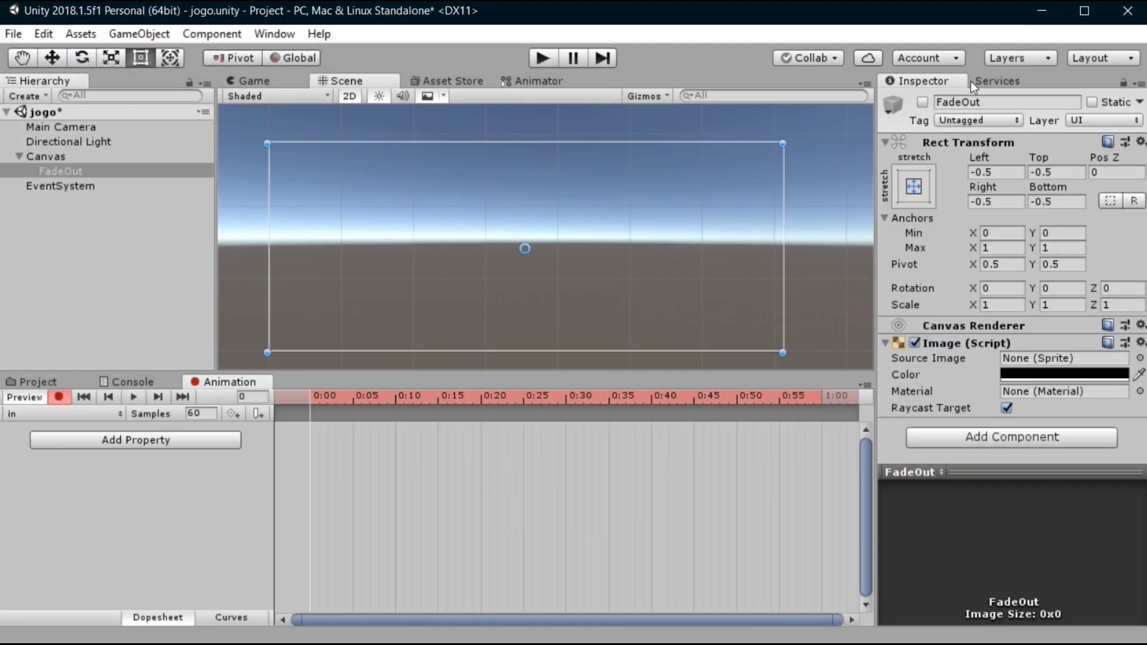
Key FadeOut as active with Color alpha 255 (opaque black) at 0:00.
click(923, 102)
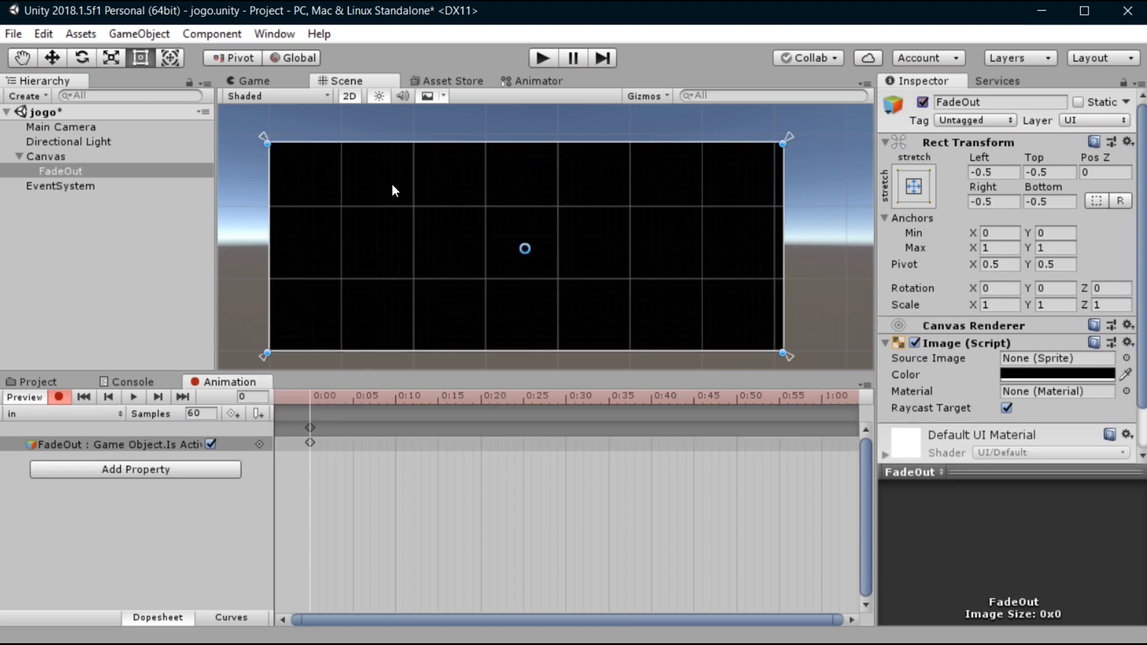
click(1010, 375)
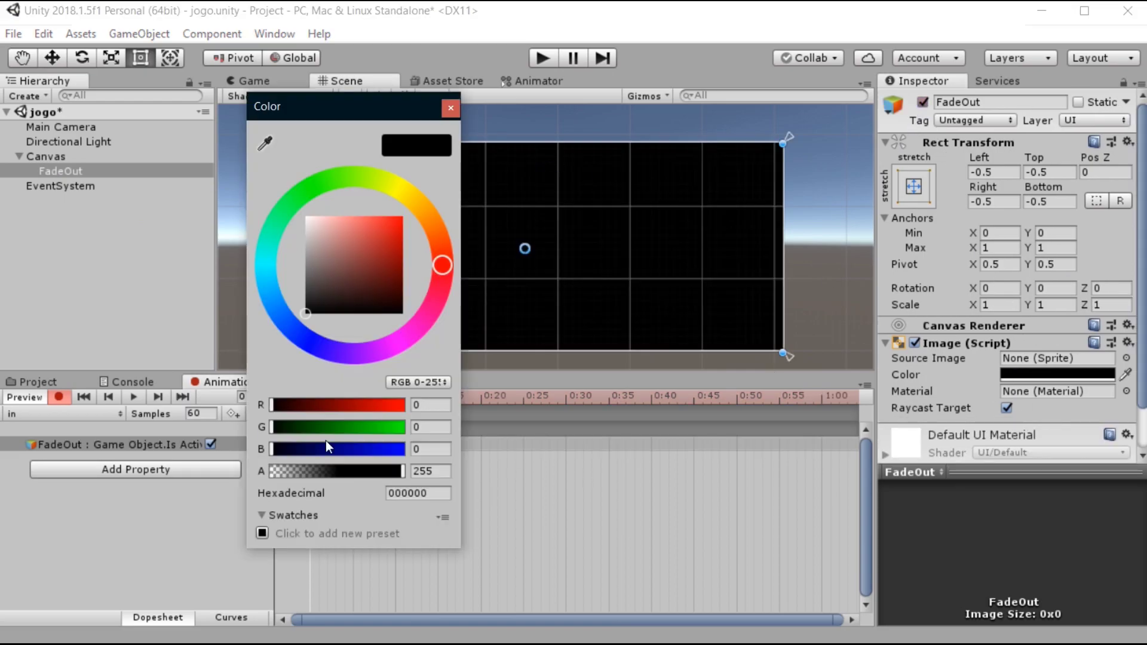
drag(388, 471, 413, 471)
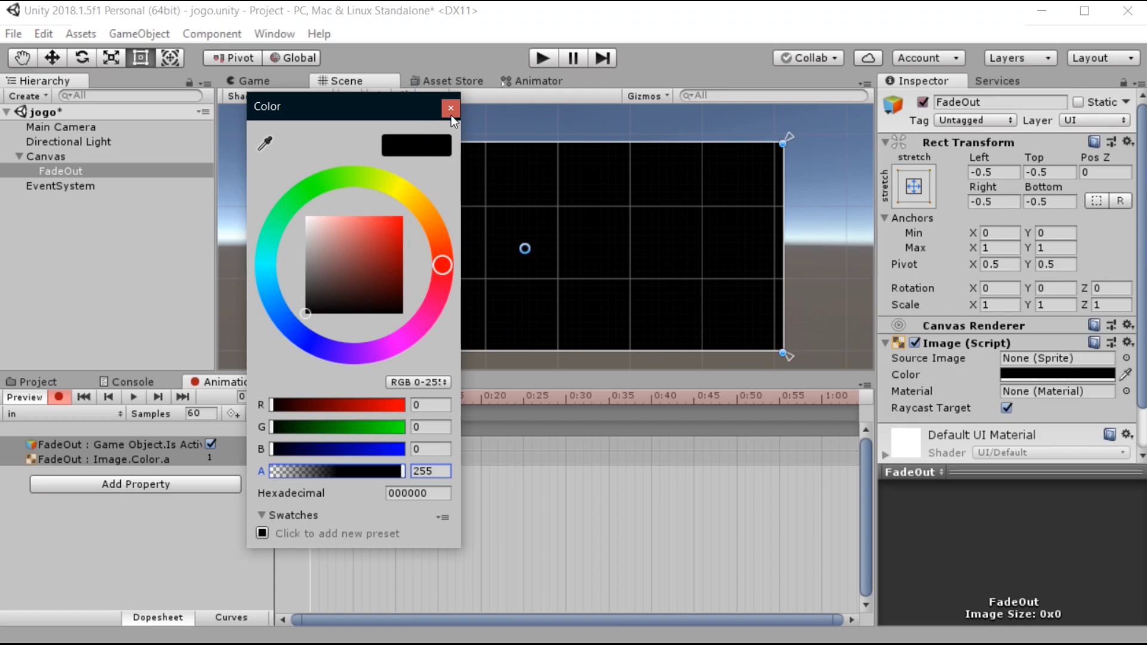
click(451, 108)
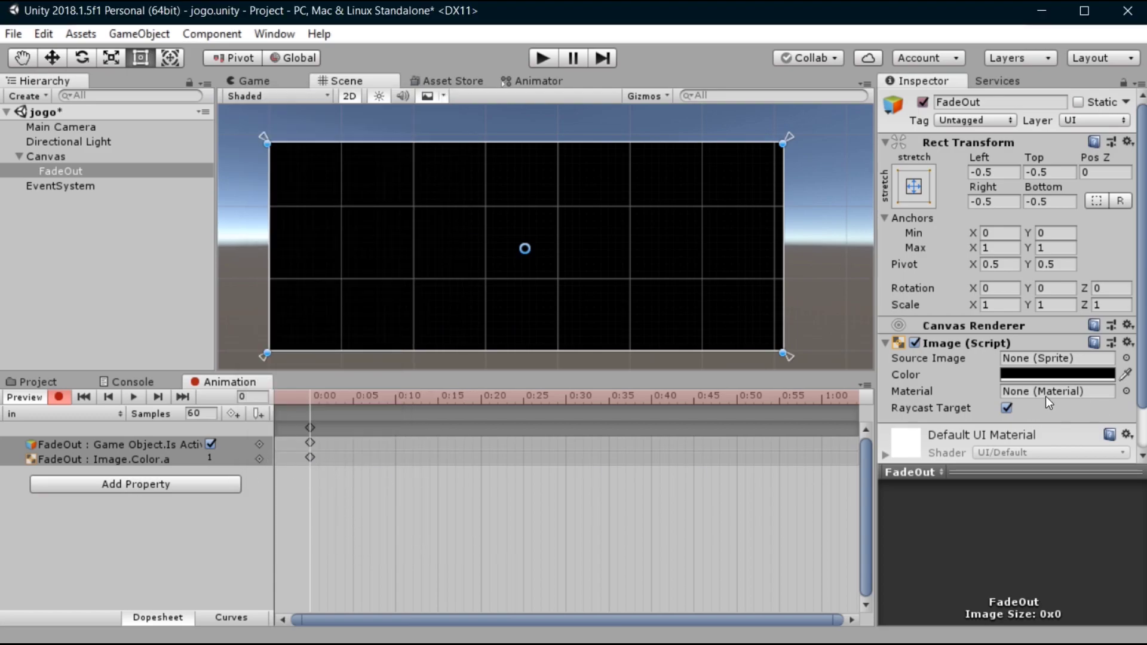
click(1034, 375)
drag(354, 472, 413, 472)
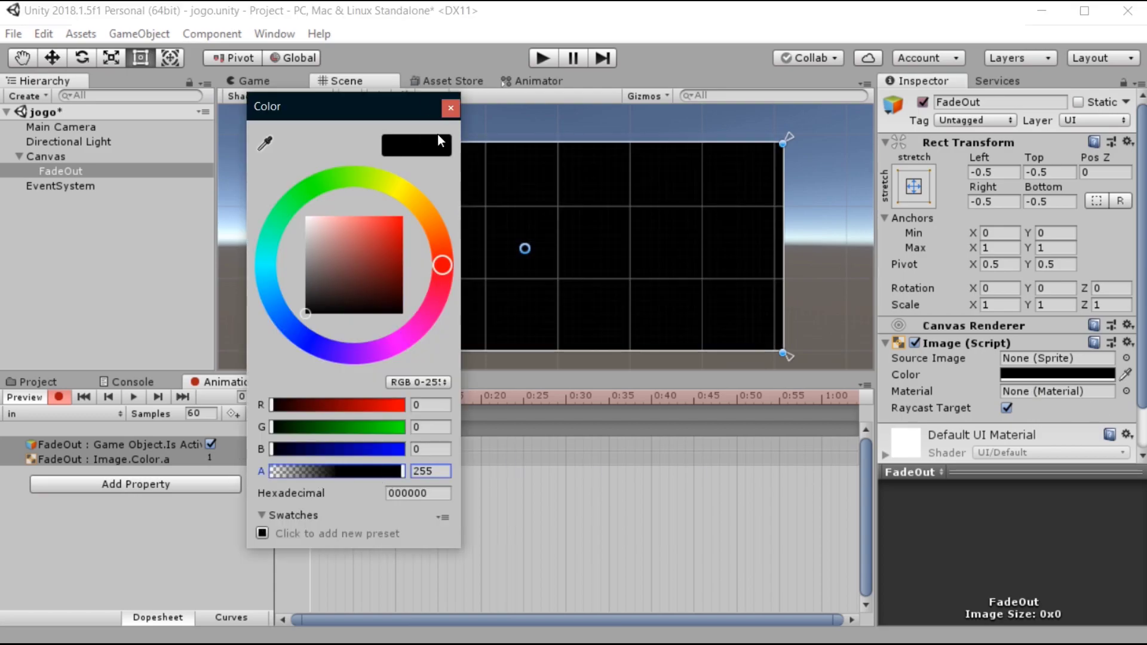
click(450, 109)
click(45, 413)
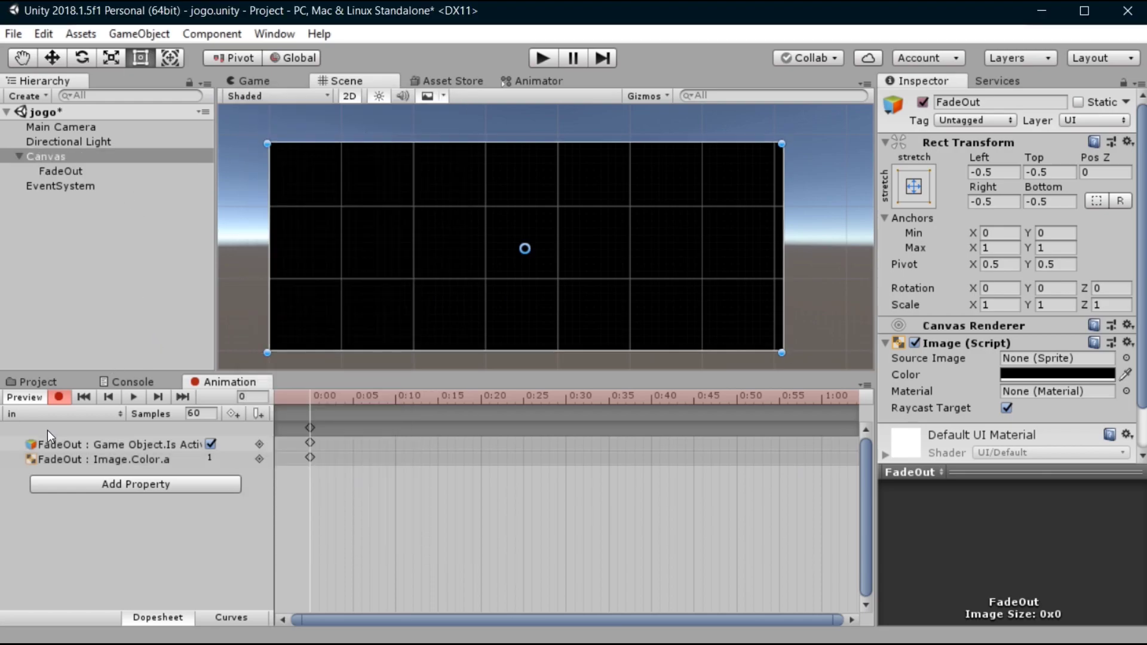
click(74, 460)
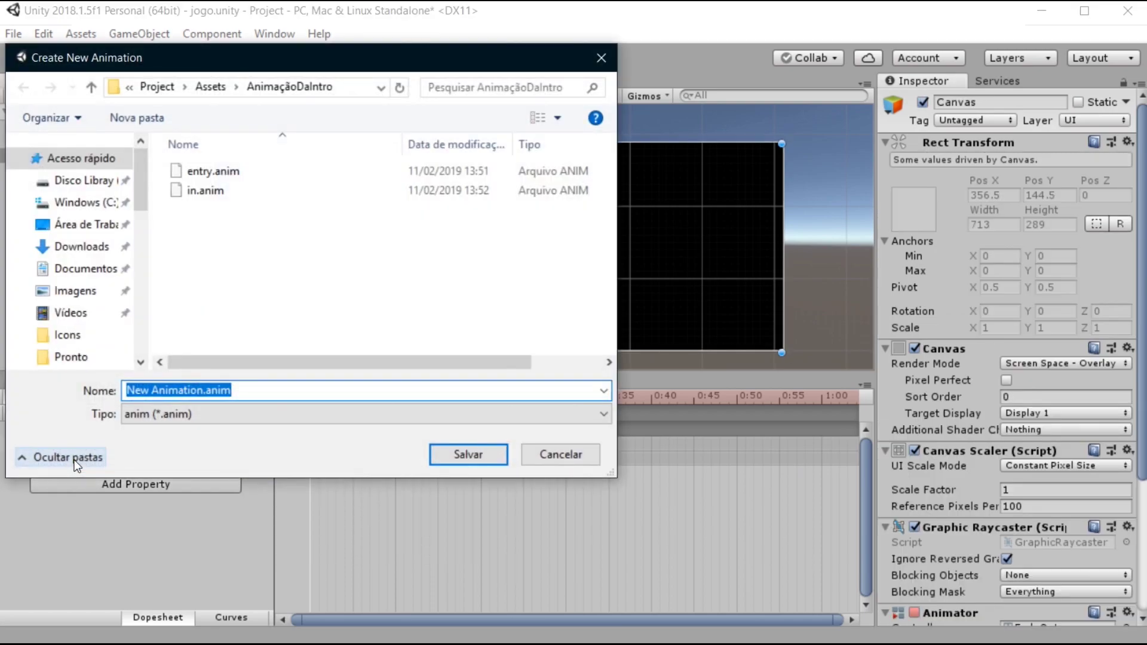
Create an out clip keying FadeOut active with alpha 0 at 0:00.
text(out)
key(Return)
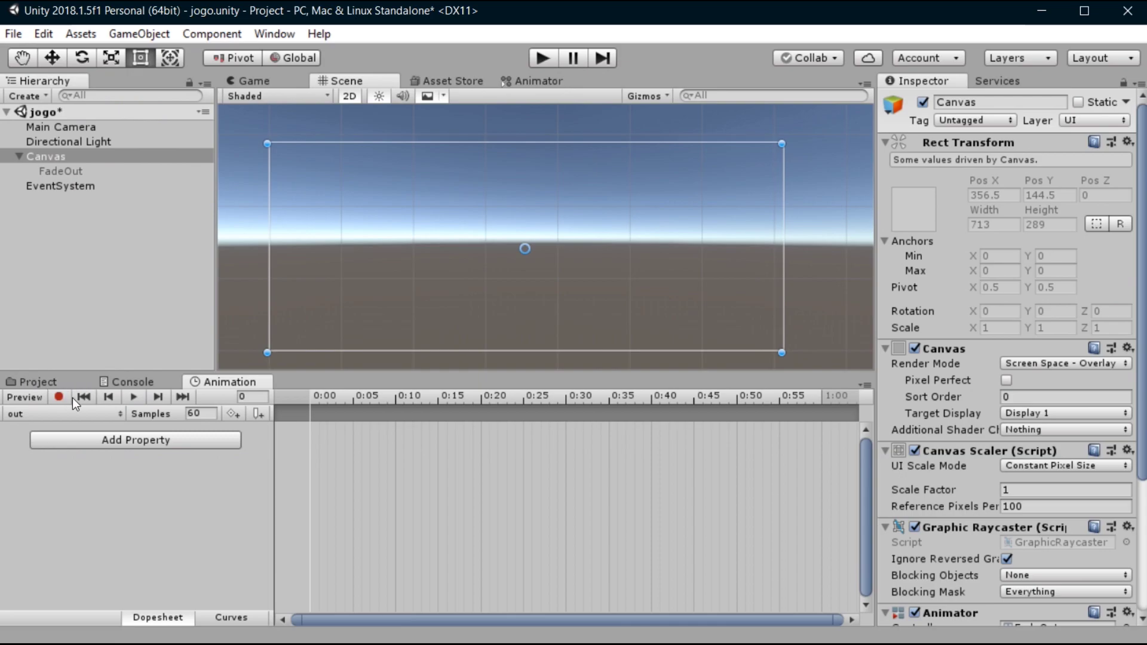
click(60, 397)
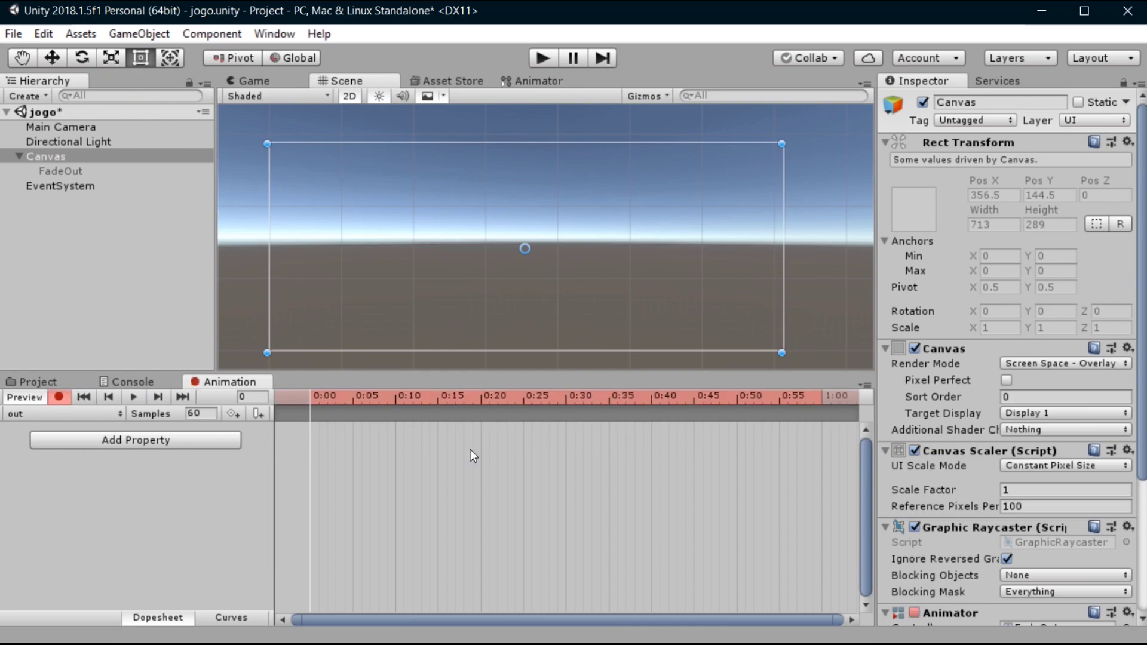
click(60, 171)
click(923, 102)
click(923, 102)
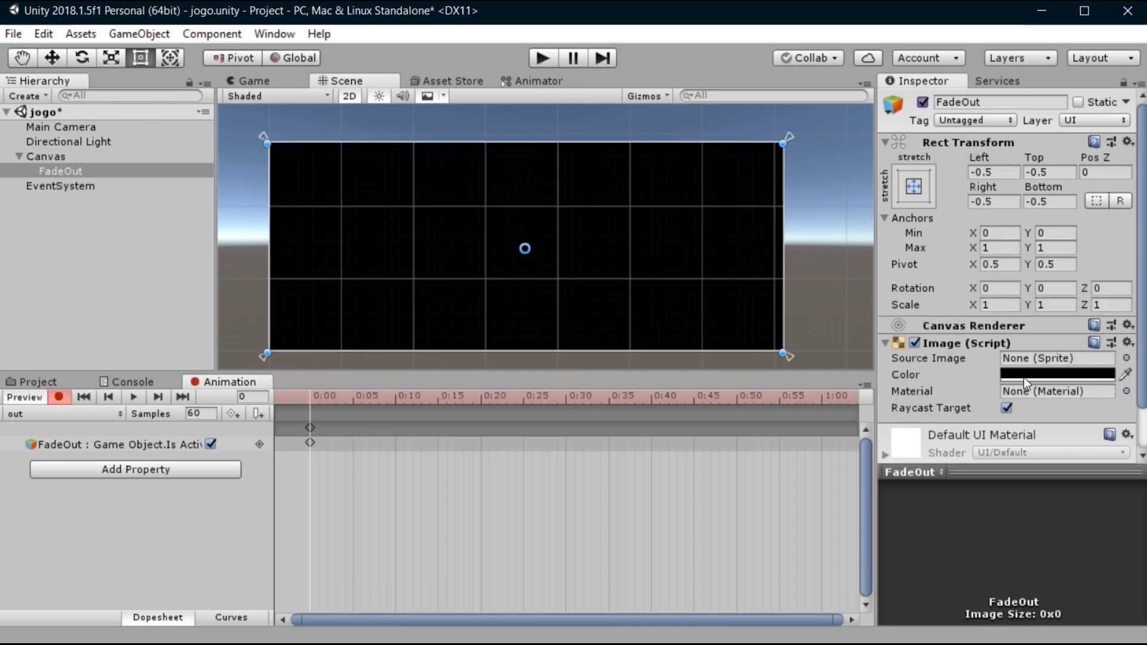
click(1025, 374)
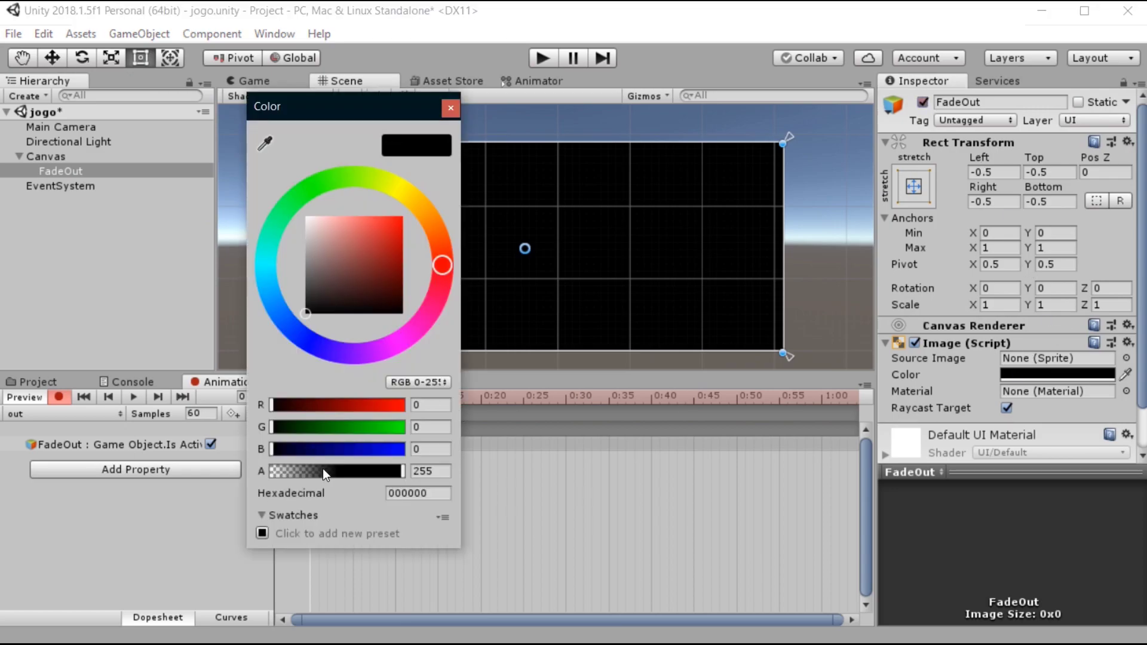
mouse_move(322, 471)
mouse_down()
mouse_move(363, 471)
mouse_move(213, 472)
mouse_up()
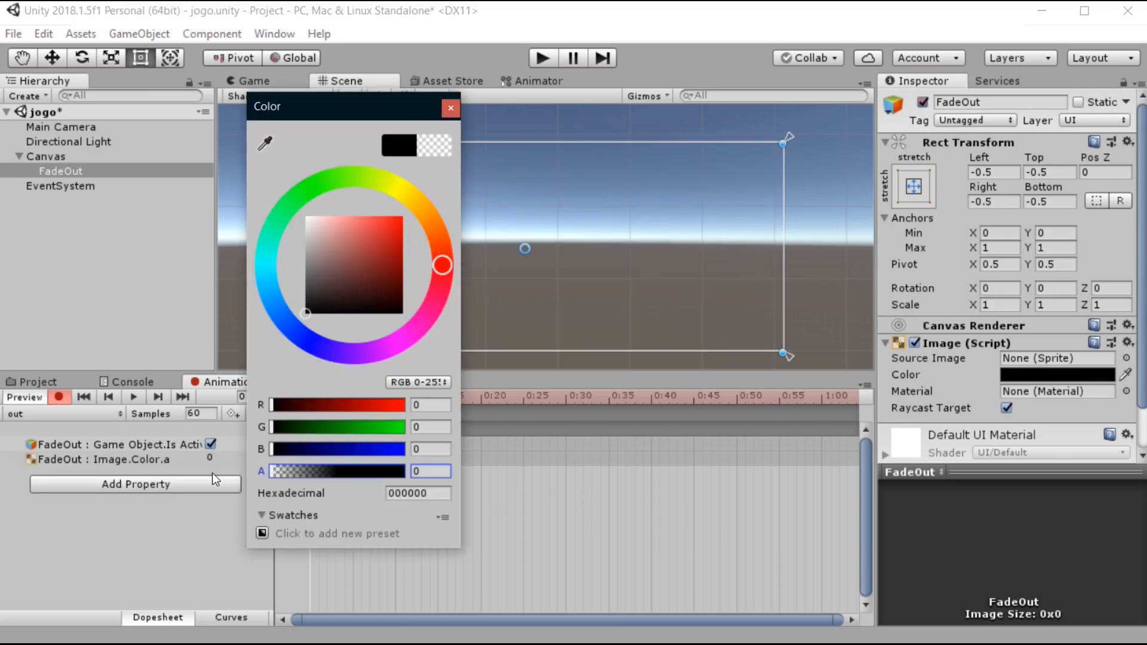
click(451, 108)
click(59, 397)
Turn off Raycast Target on the FadeOut image so it doesn't block clicks.
click(102, 275)
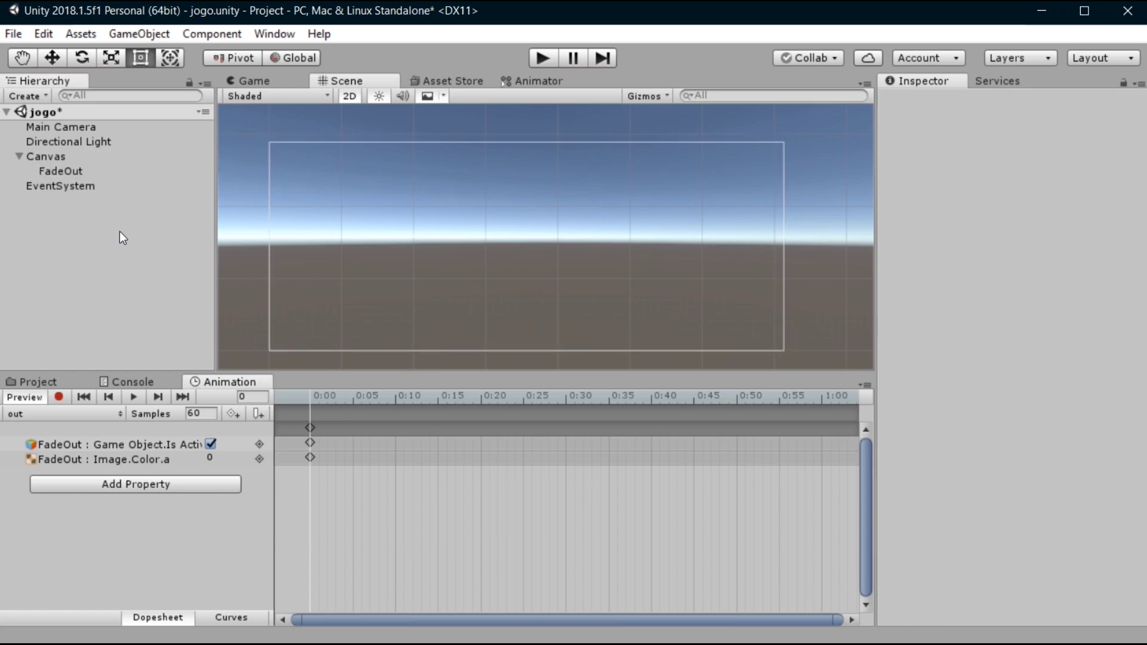
click(88, 170)
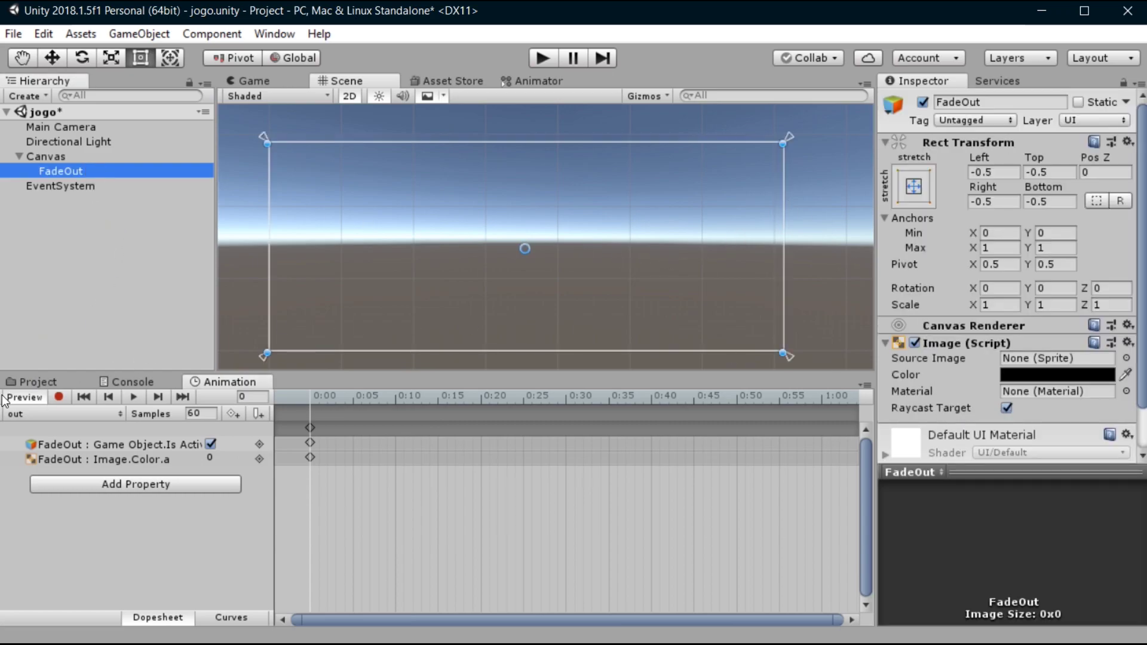
click(41, 384)
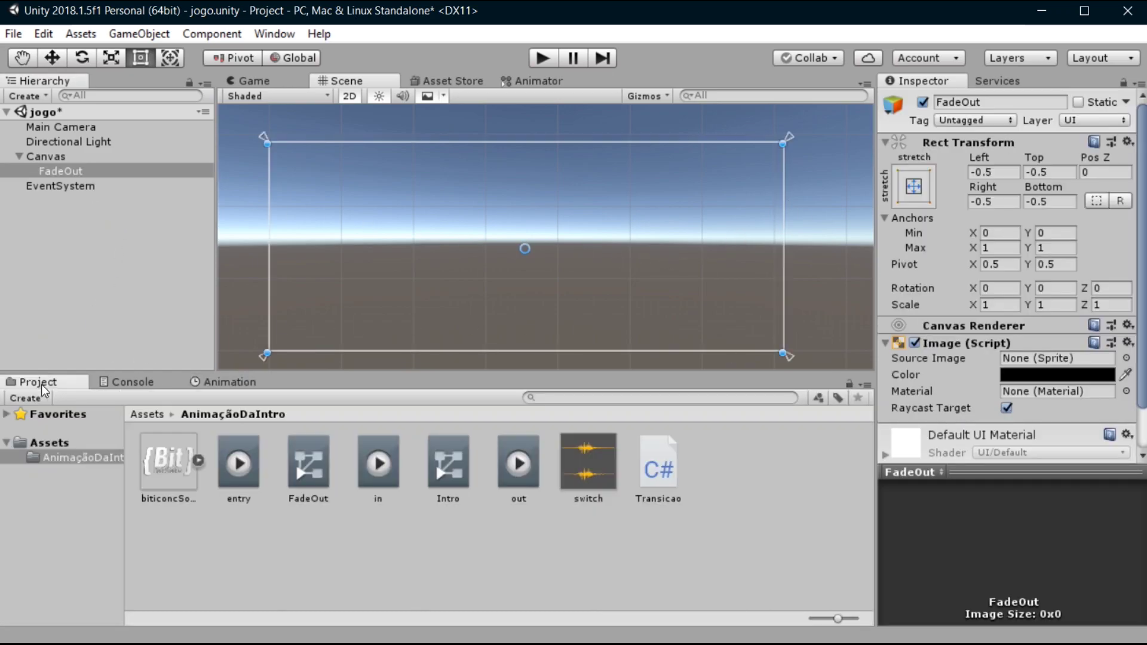
click(1007, 408)
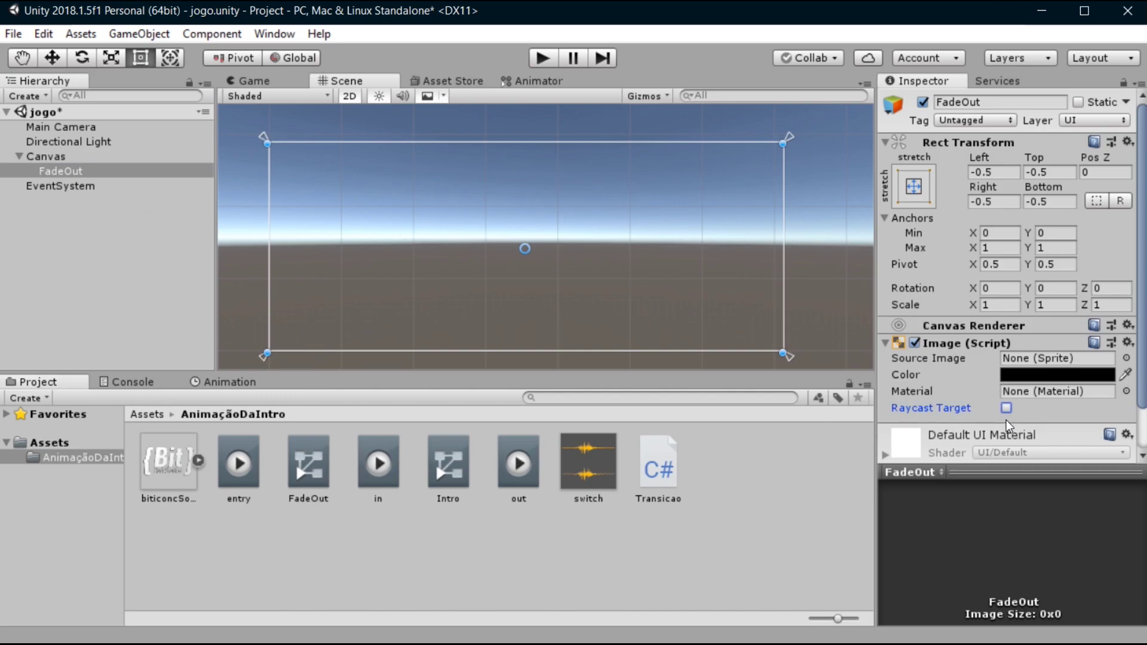
click(191, 385)
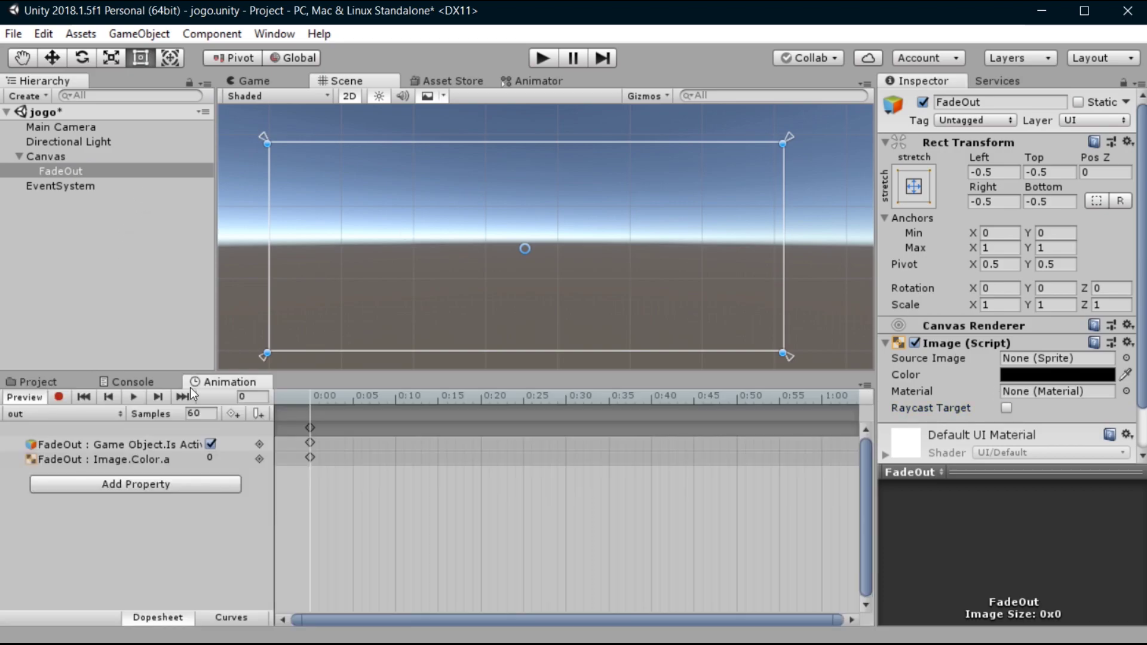
click(140, 382)
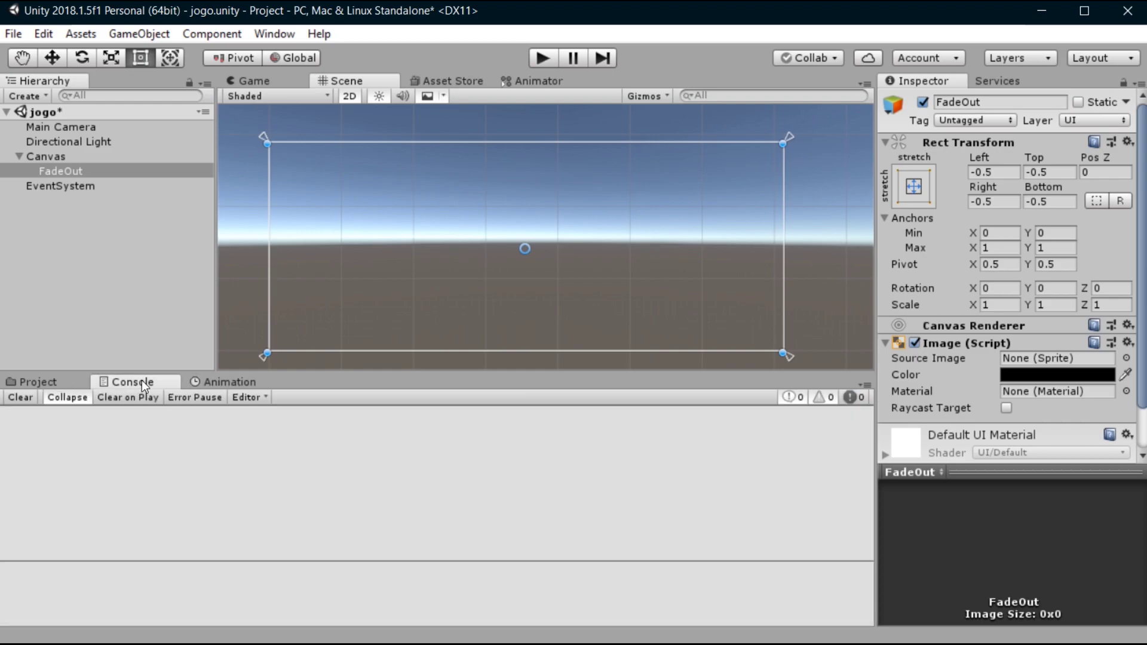
Collapse Canvas and reorder the hierarchy so Canvas sits just above EventSystem.
click(18, 156)
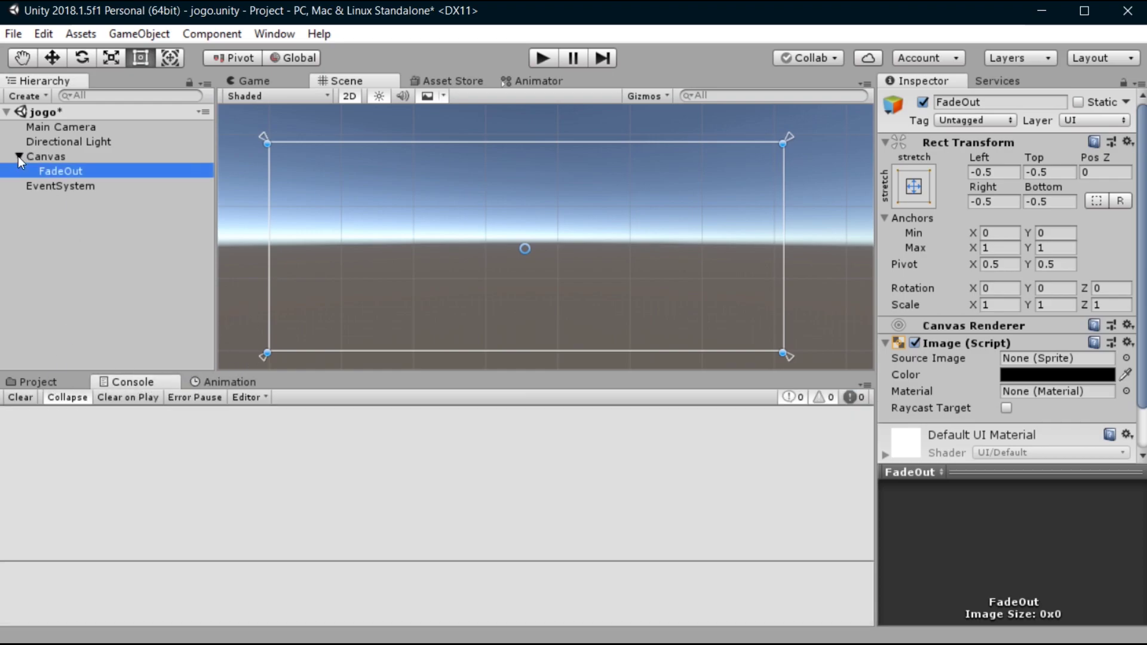
click(43, 156)
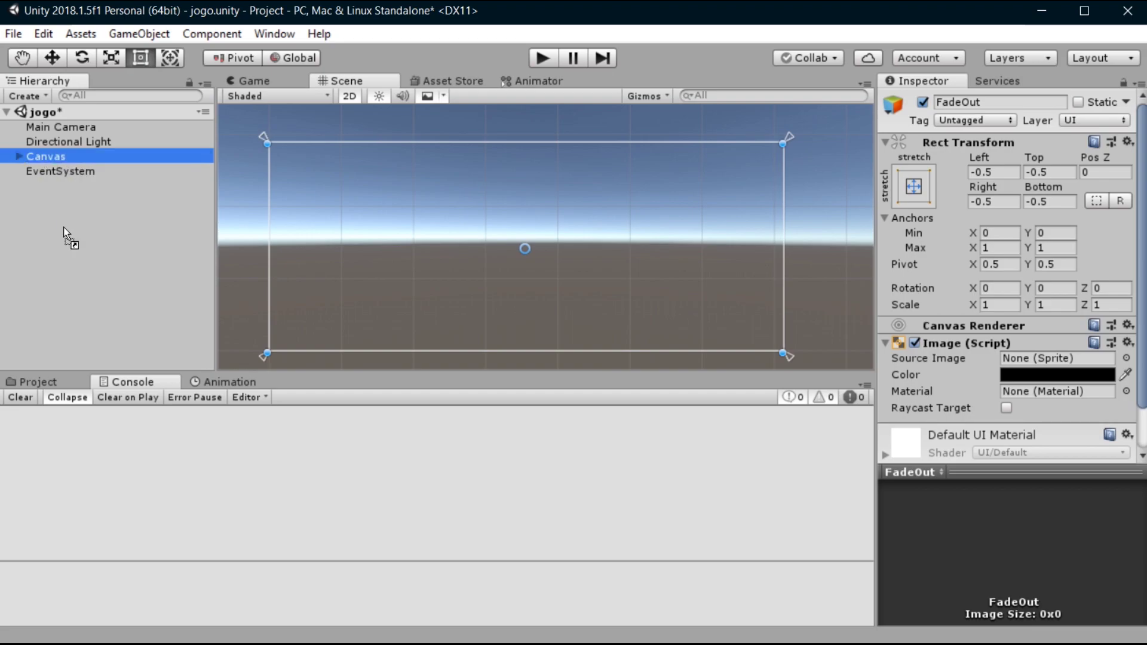
drag(43, 156, 63, 227)
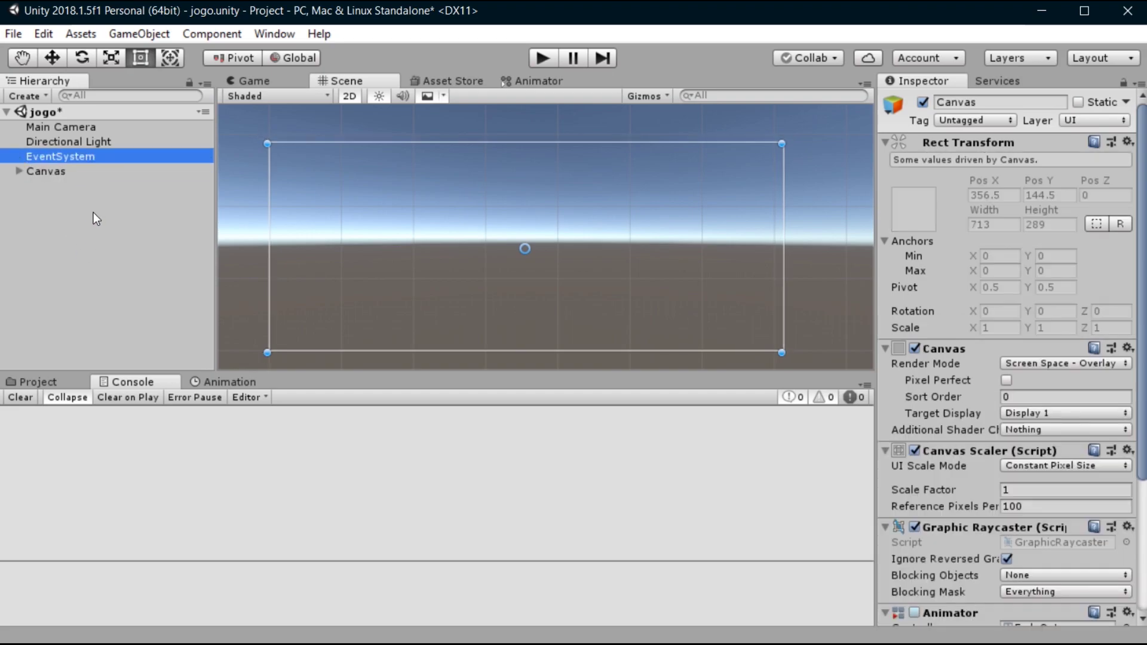
drag(94, 156, 93, 216)
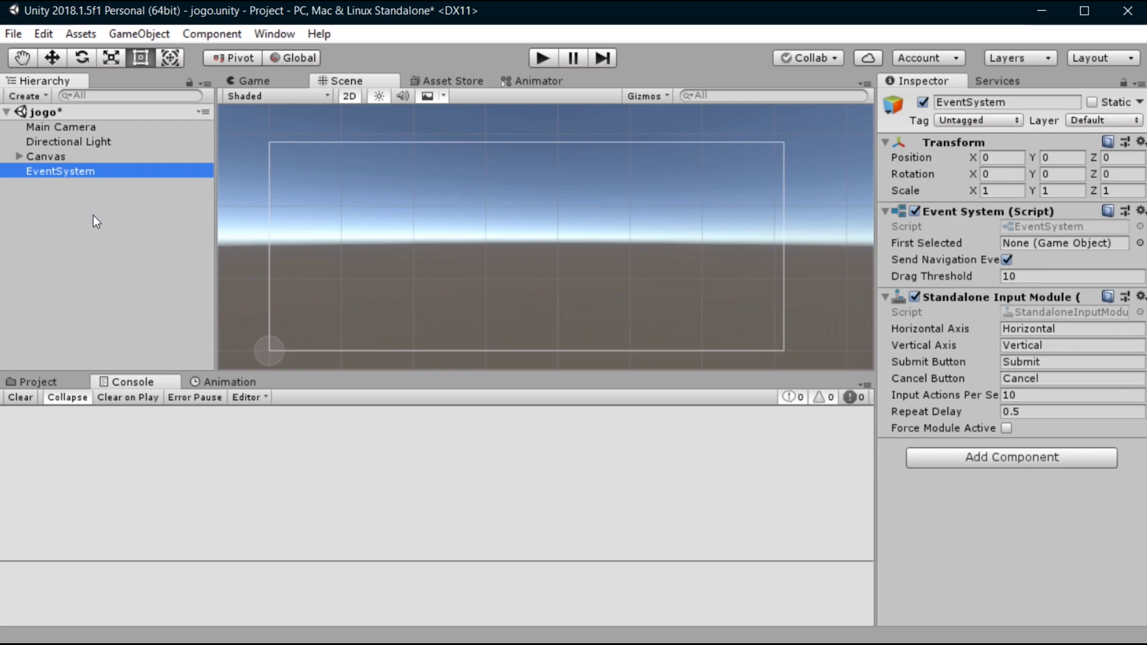
Add a test UI Button under the Canvas and view the Game tab.
right_click(87, 229)
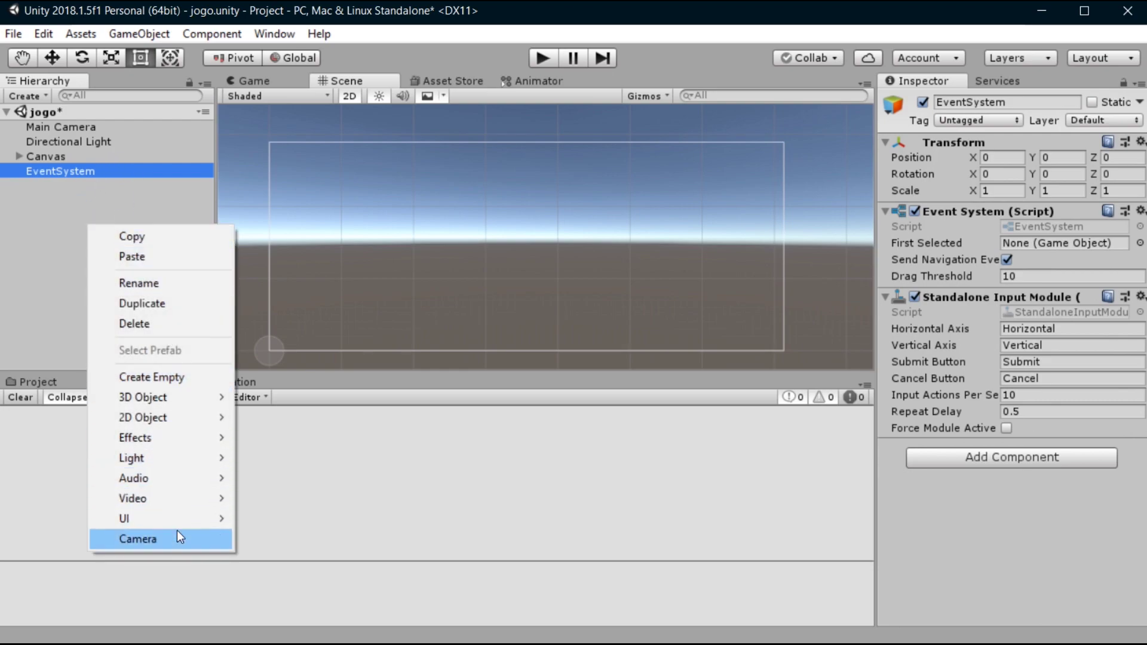
mouse_move(190, 524)
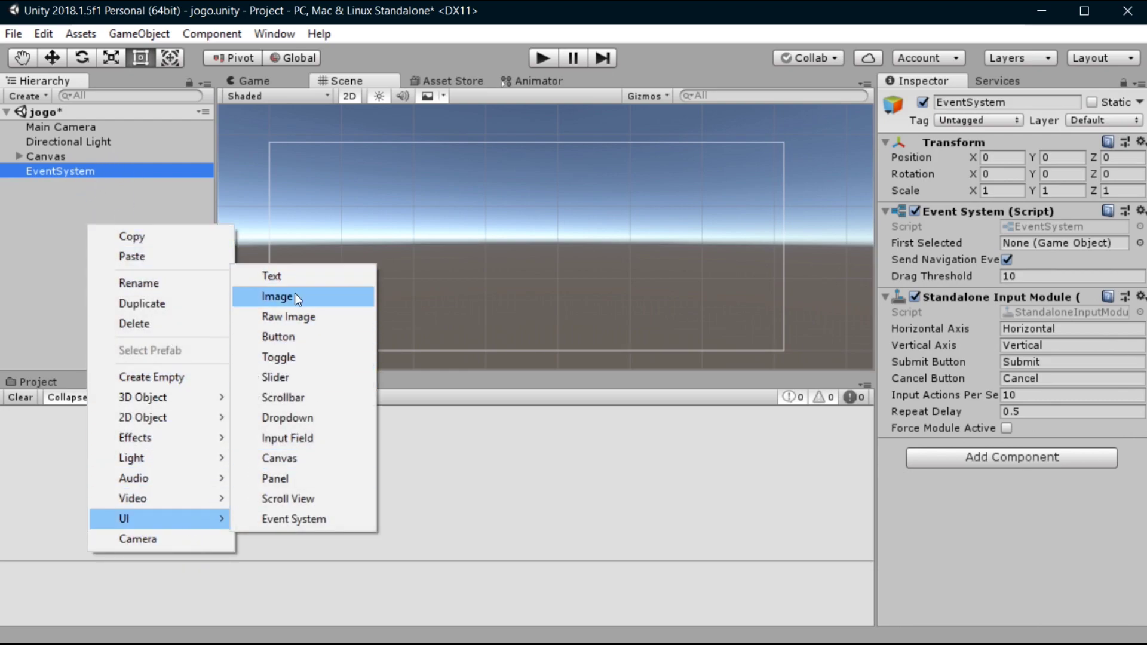
click(296, 339)
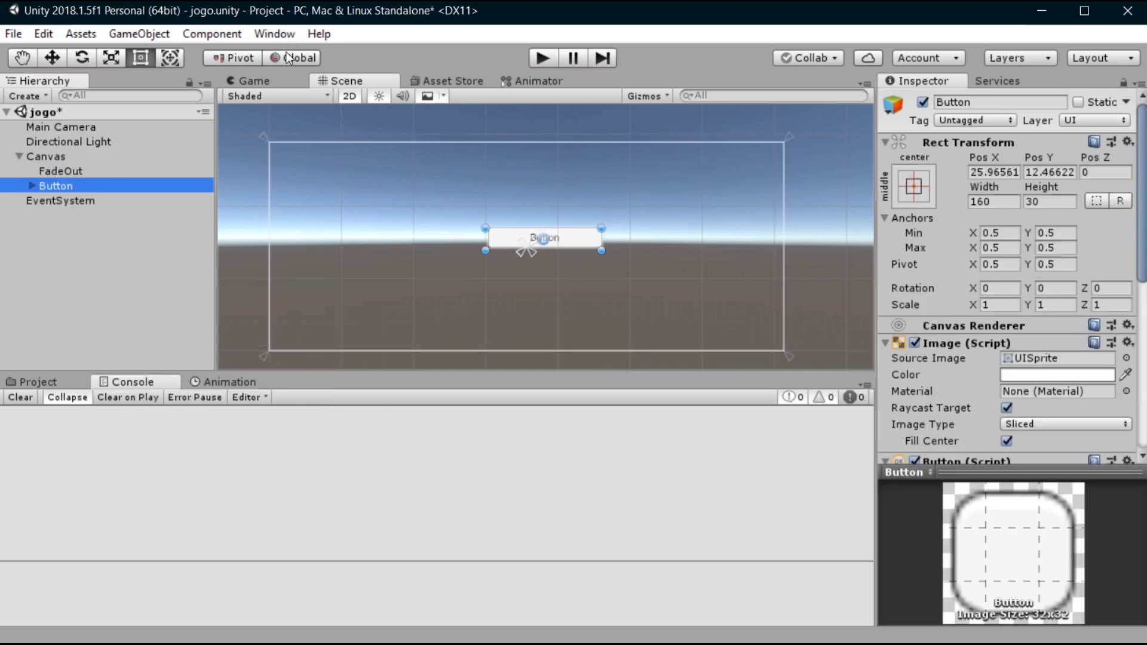
click(277, 80)
Make FadeOut opaque (alpha 255) and move it below the Button in the Canvas.
click(96, 170)
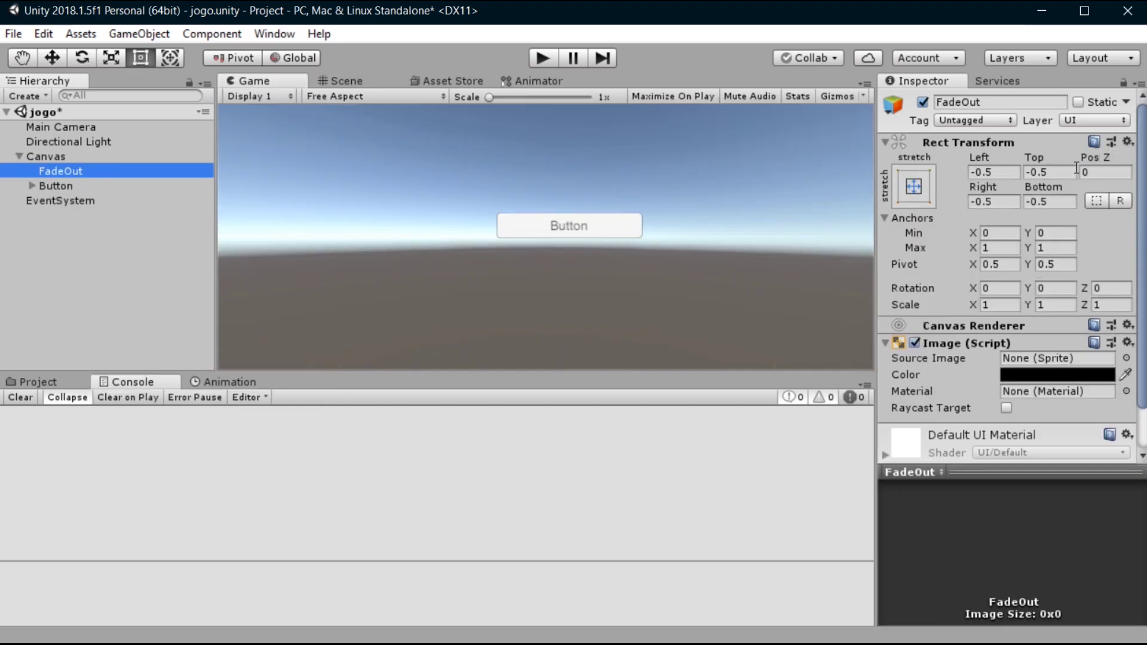
click(1026, 375)
drag(354, 468, 436, 468)
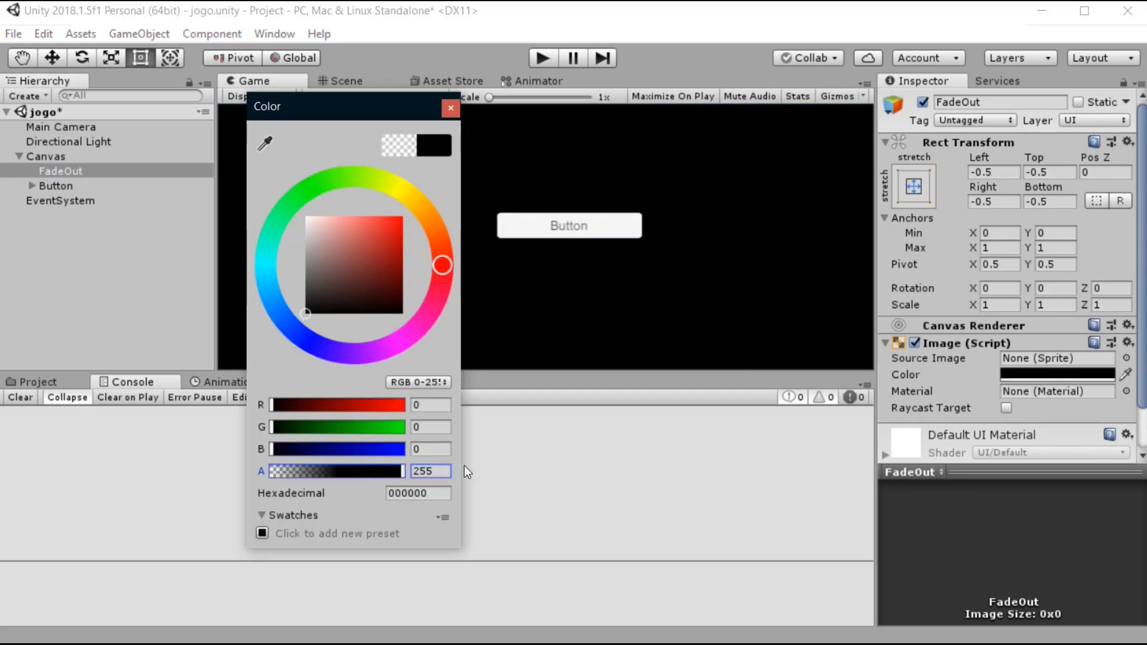
click(451, 108)
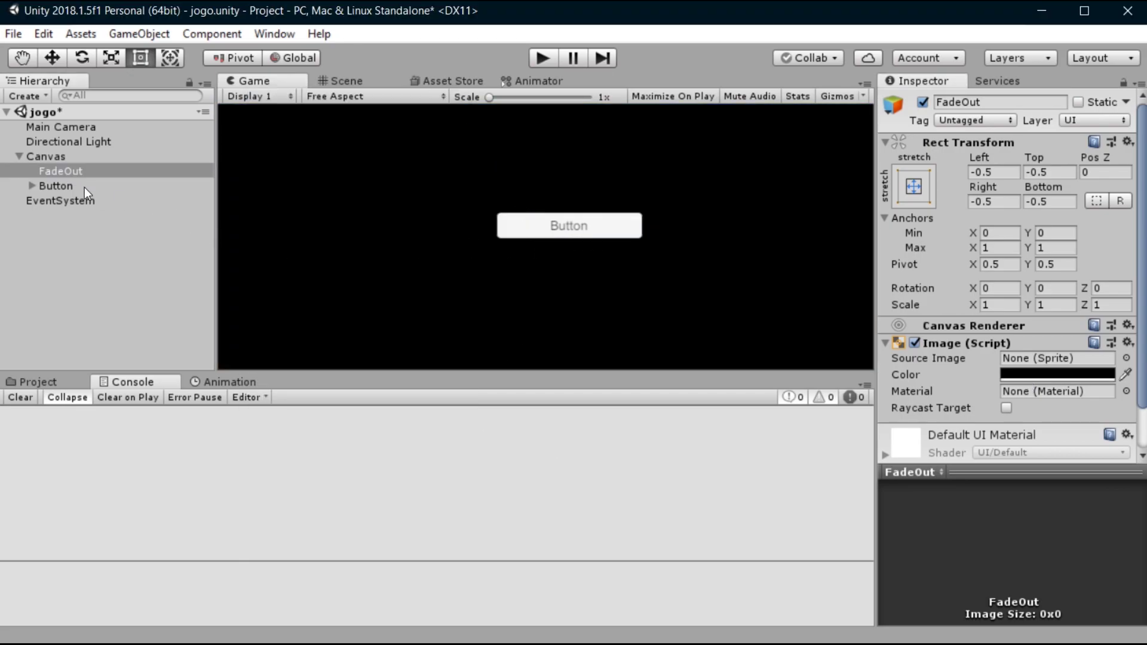
drag(76, 172, 82, 192)
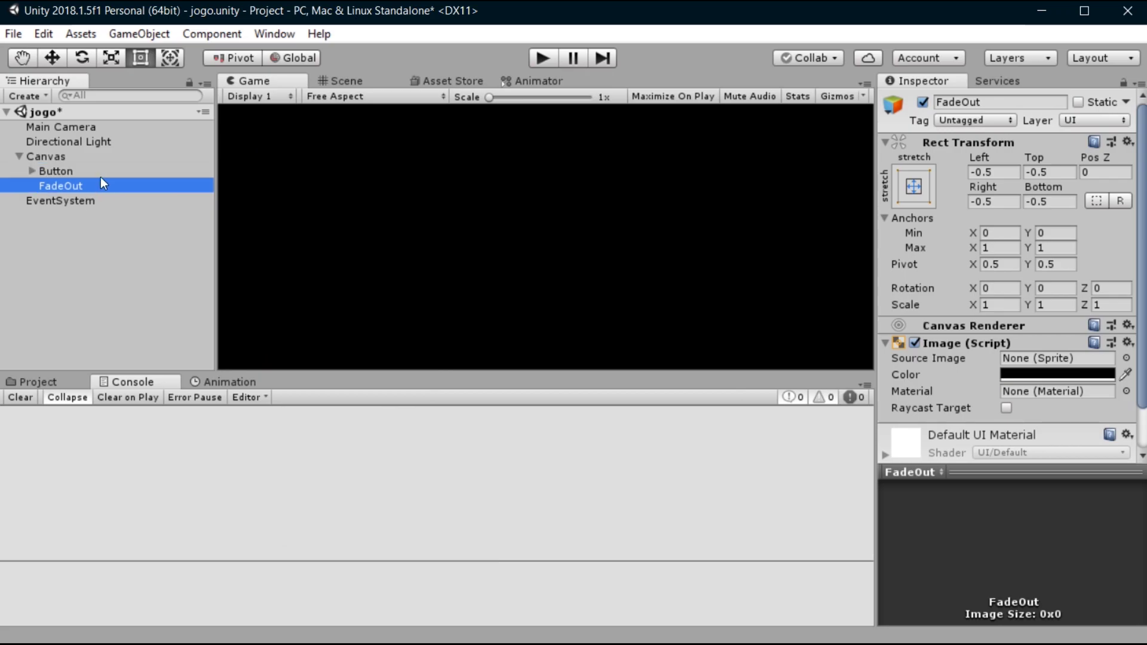
Set FadeOut's Color alpha back to 0 so it is fully transparent.
click(998, 374)
drag(404, 471, 270, 472)
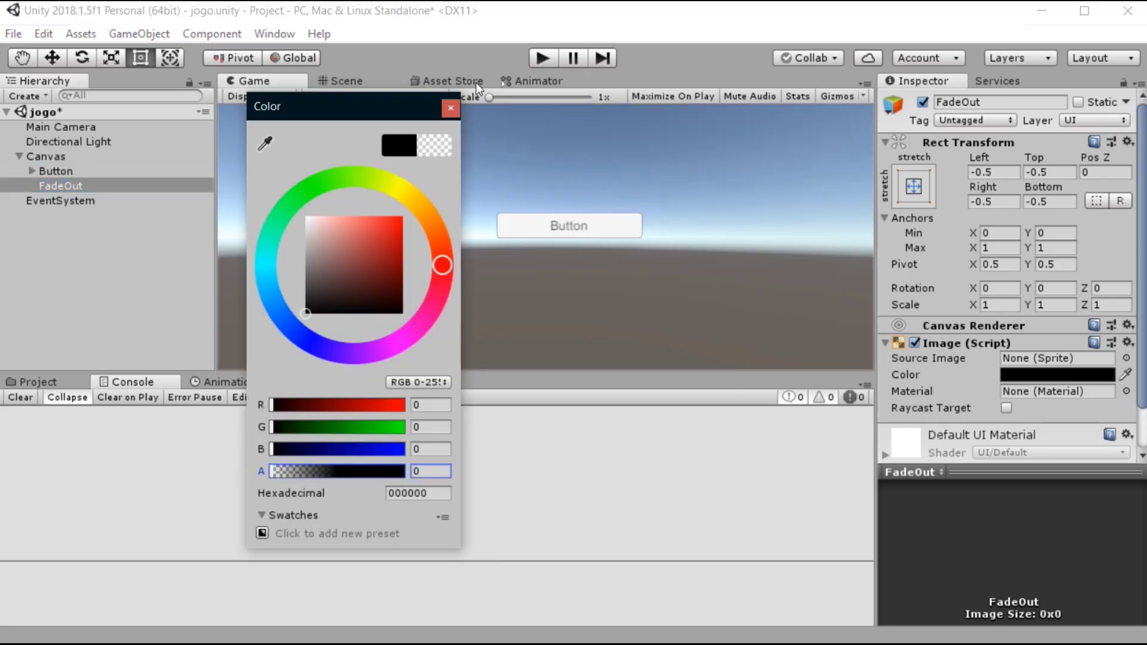
click(449, 109)
Delete the test Button, undoing an accidental FadeOut deletion, and collapse the Canvas.
click(128, 170)
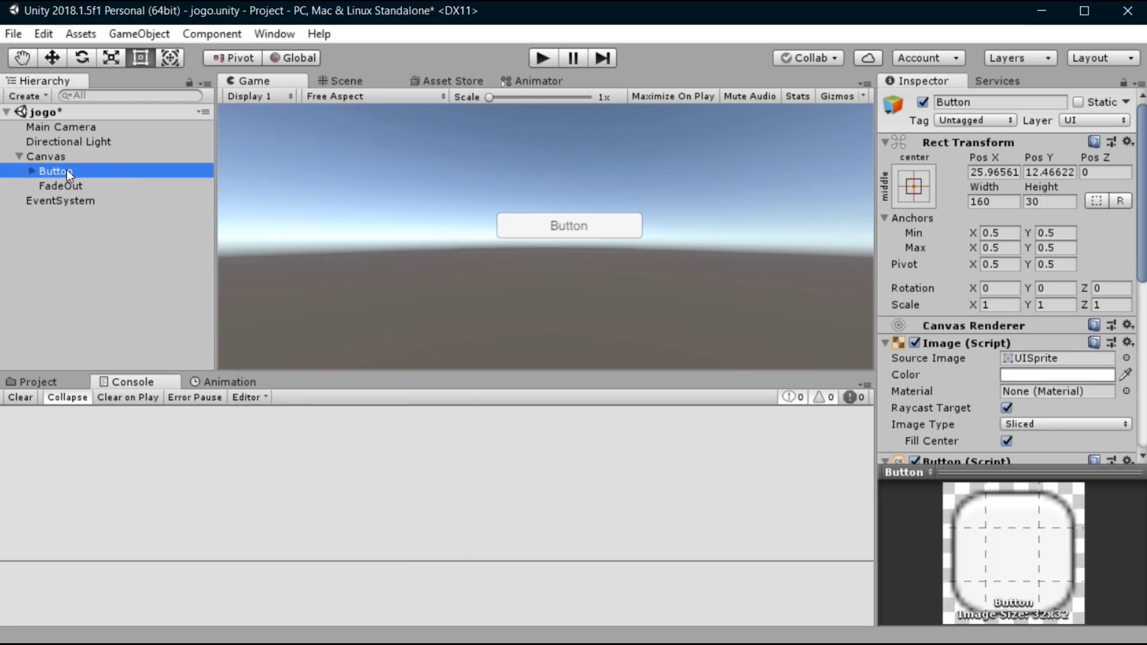
click(76, 186)
key(Delete)
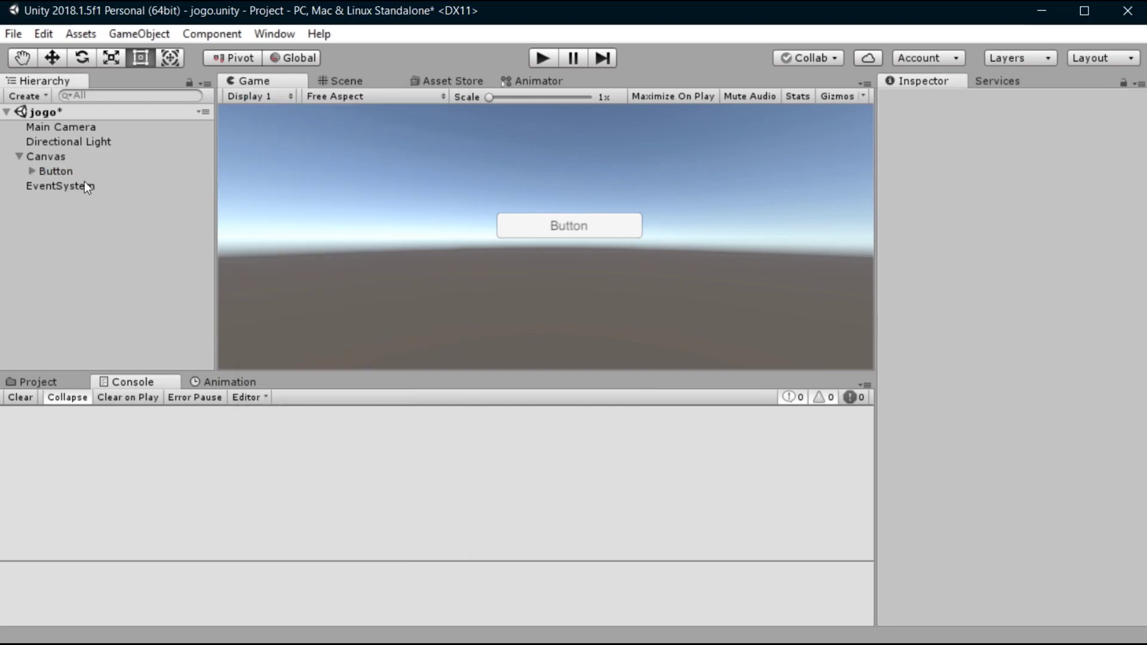
key(ctrl+z)
click(75, 172)
key(Delete)
click(46, 156)
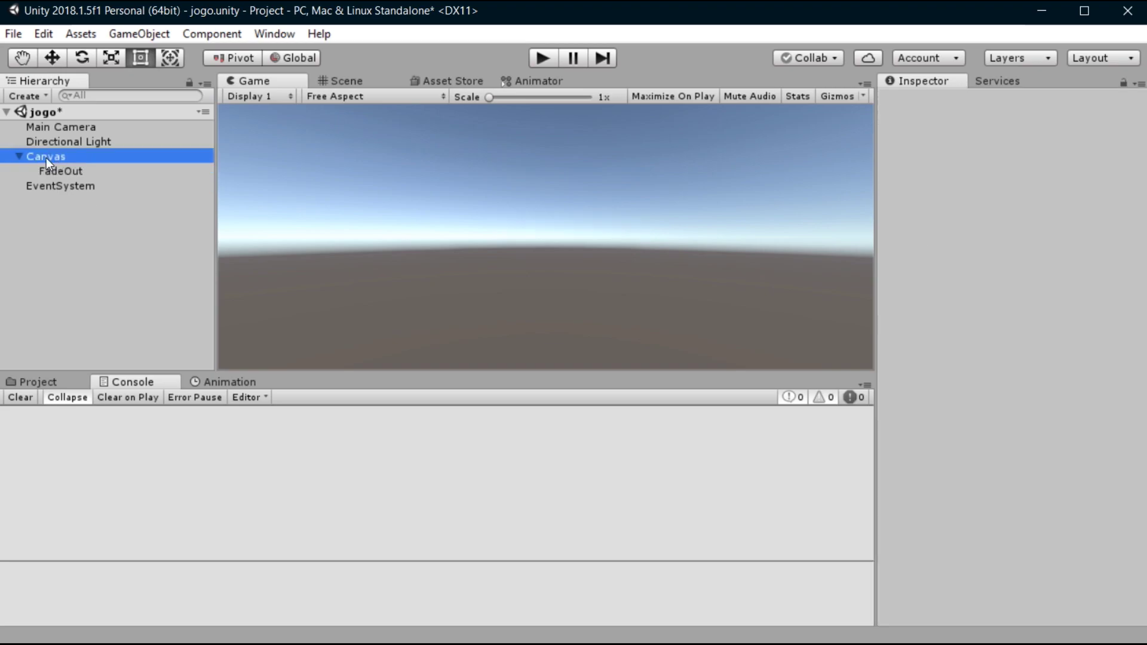
key(Left)
click(51, 210)
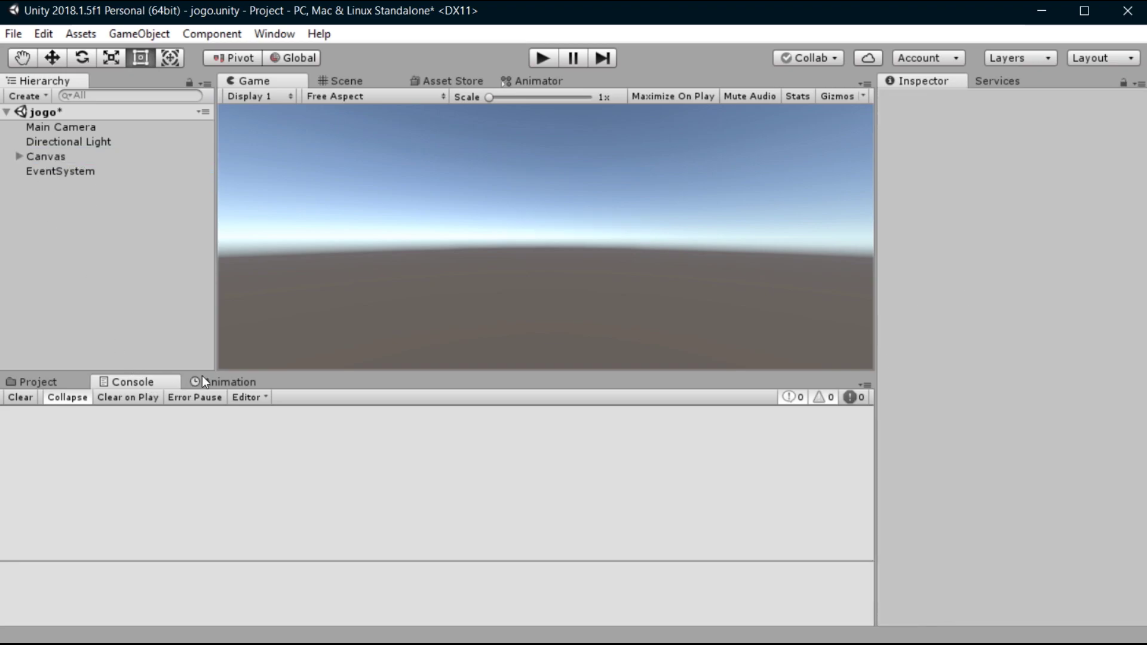
Save the jogo scene and show the Canvas's state graph in the Animator.
click(544, 82)
key(ctrl+s)
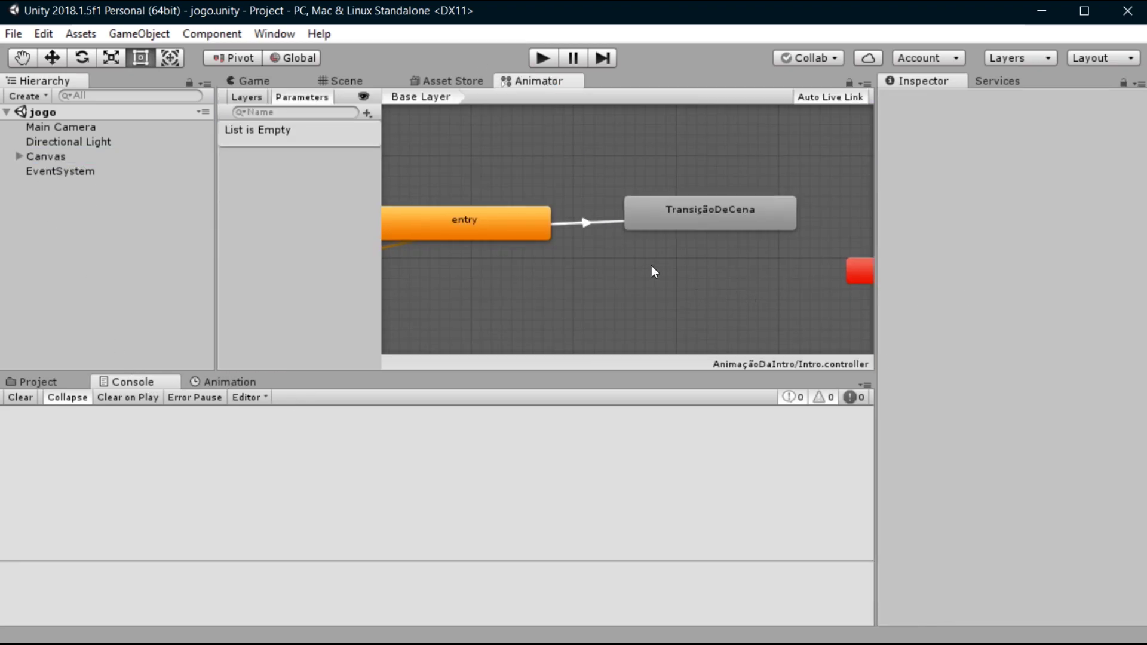
click(45, 156)
scroll(519, 216, up, 3)
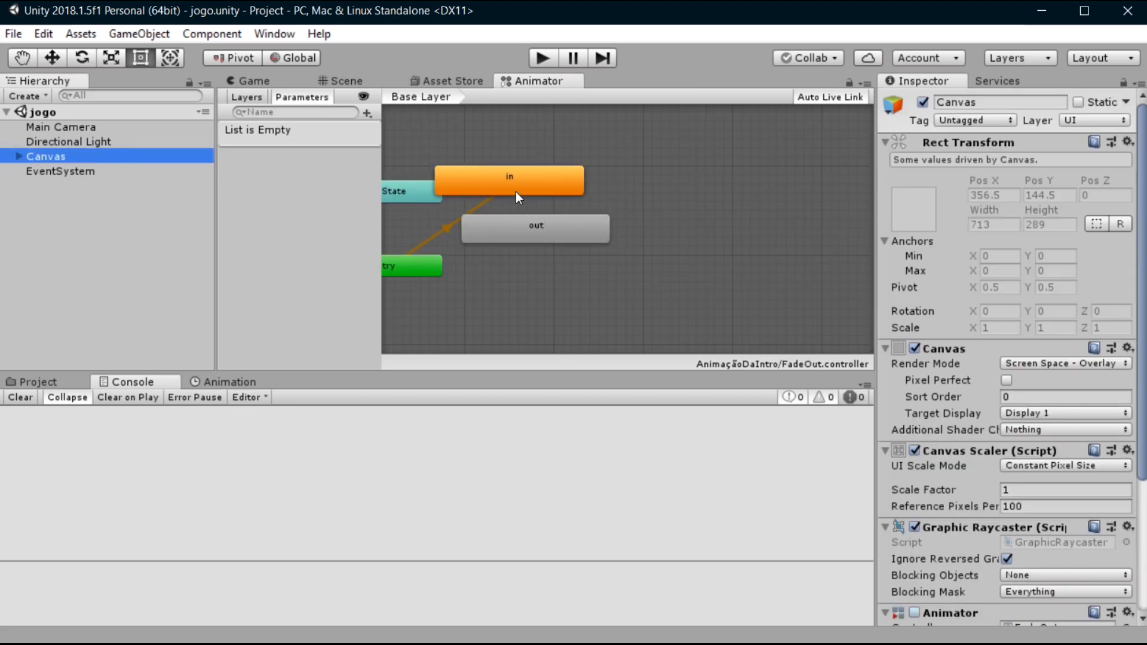
Add a transition from the in state to out, and start one from out.
drag(659, 234, 711, 235)
right_click(582, 194)
click(633, 201)
click(650, 230)
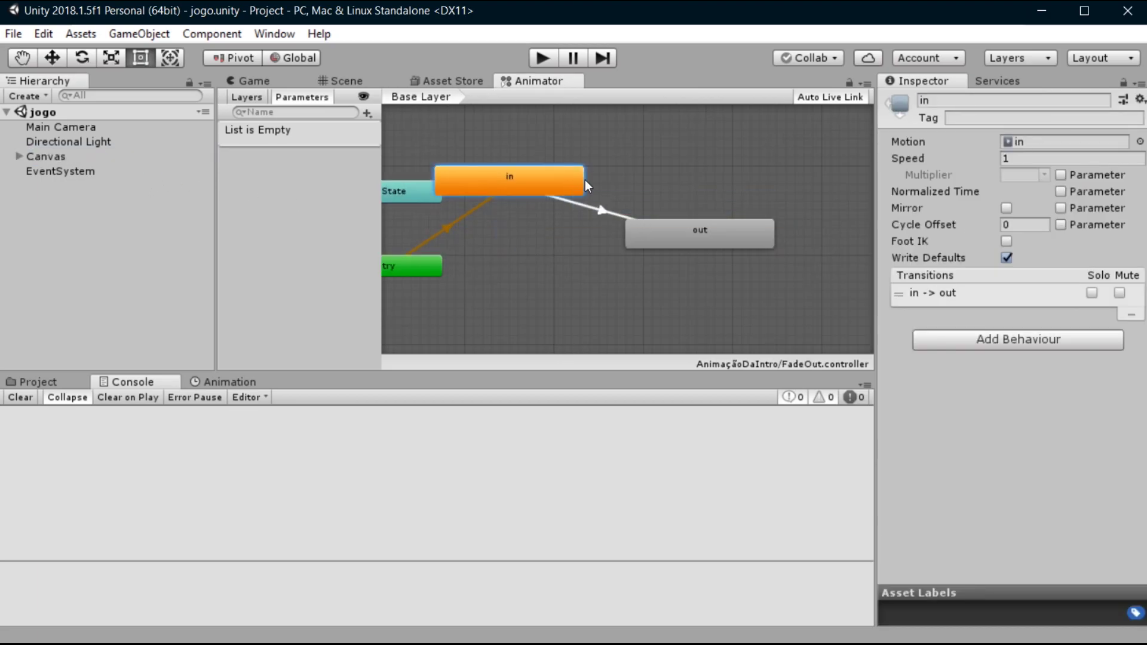
drag(554, 179, 558, 224)
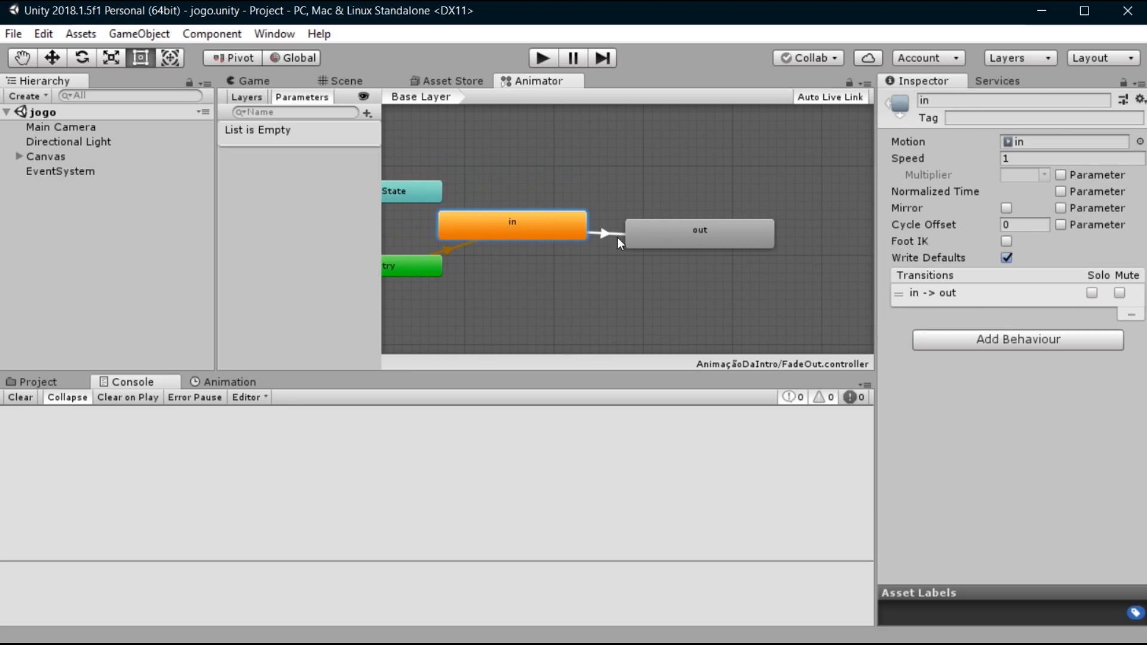
click(673, 222)
right_click(729, 243)
click(740, 251)
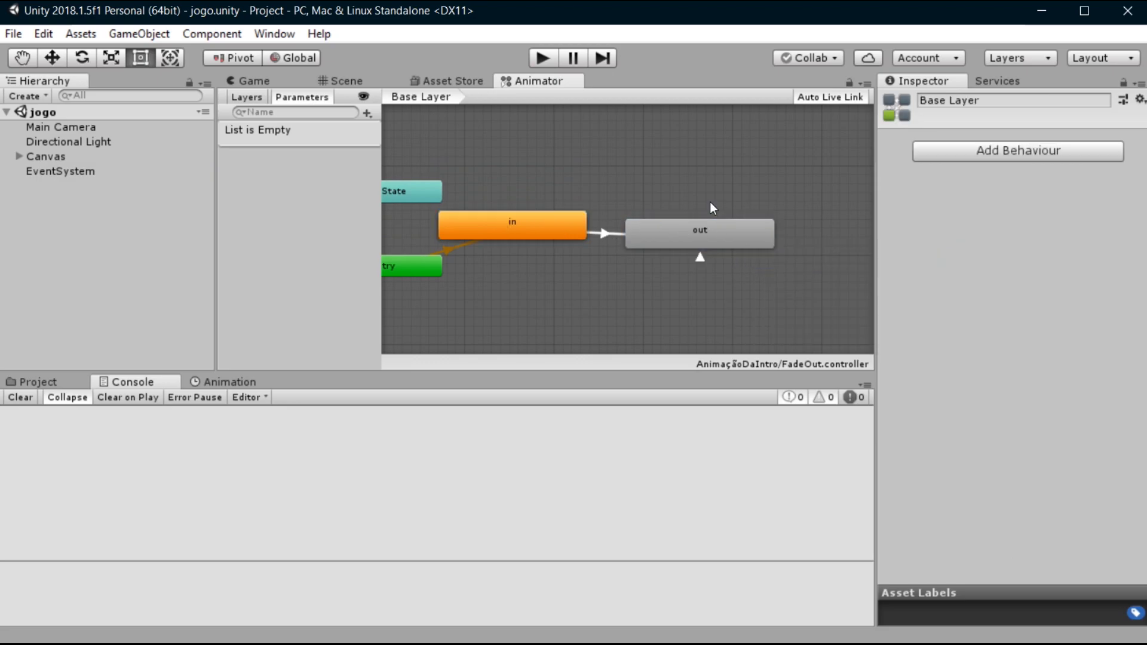
Play the scene in the Game view to watch the fade from black, then stop.
key(ctrl+p)
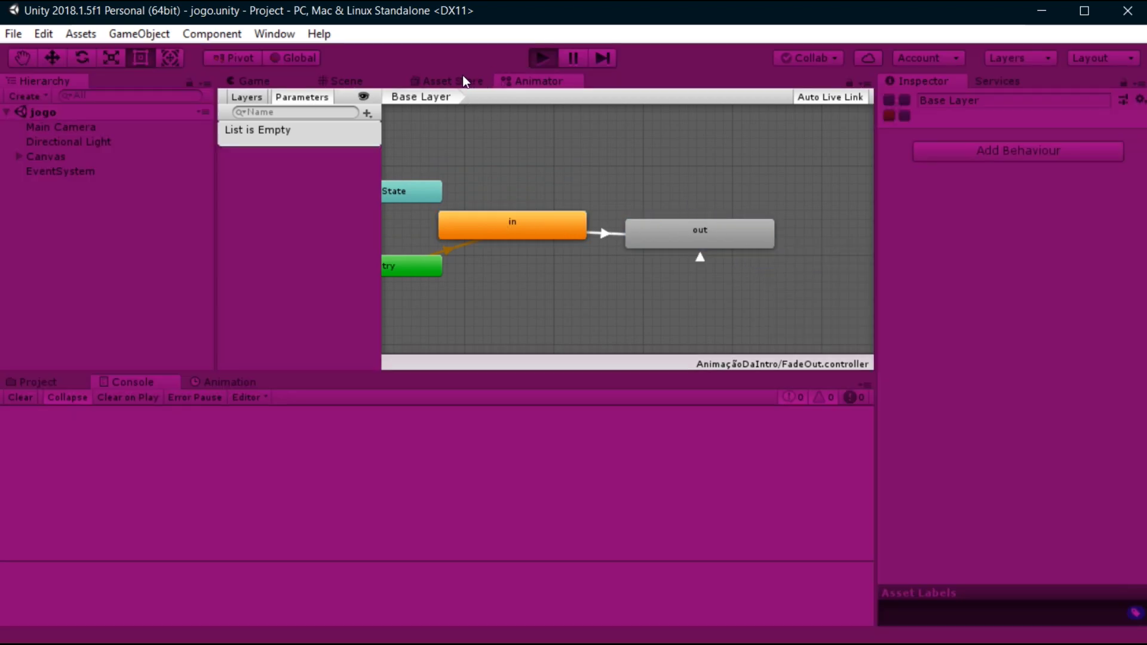
click(286, 80)
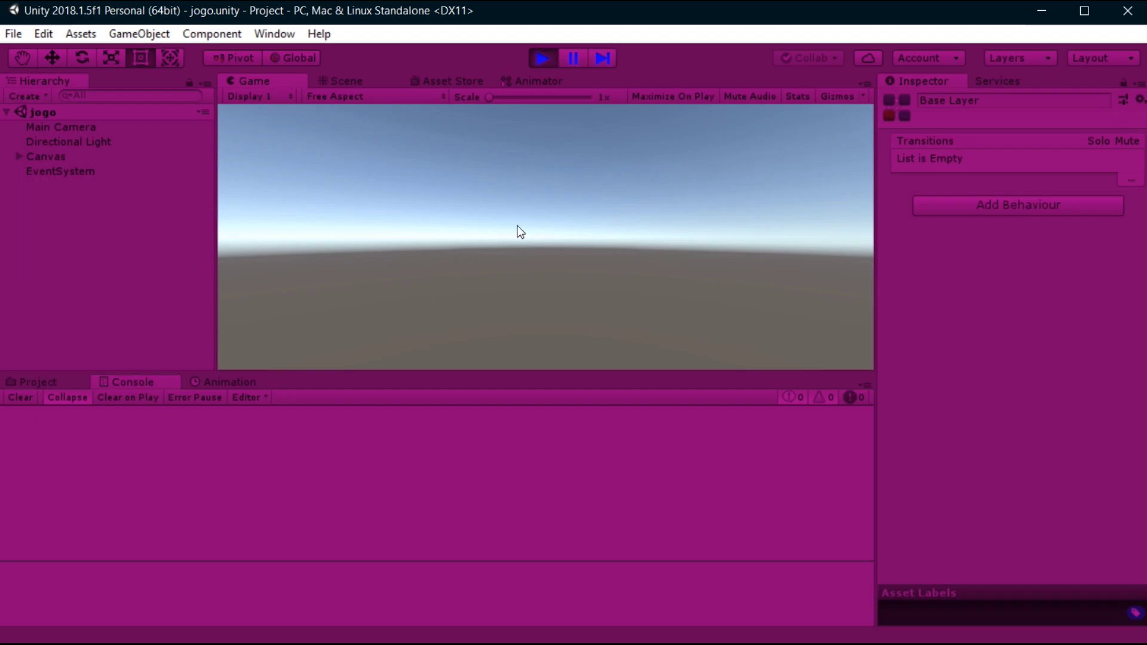
click(542, 57)
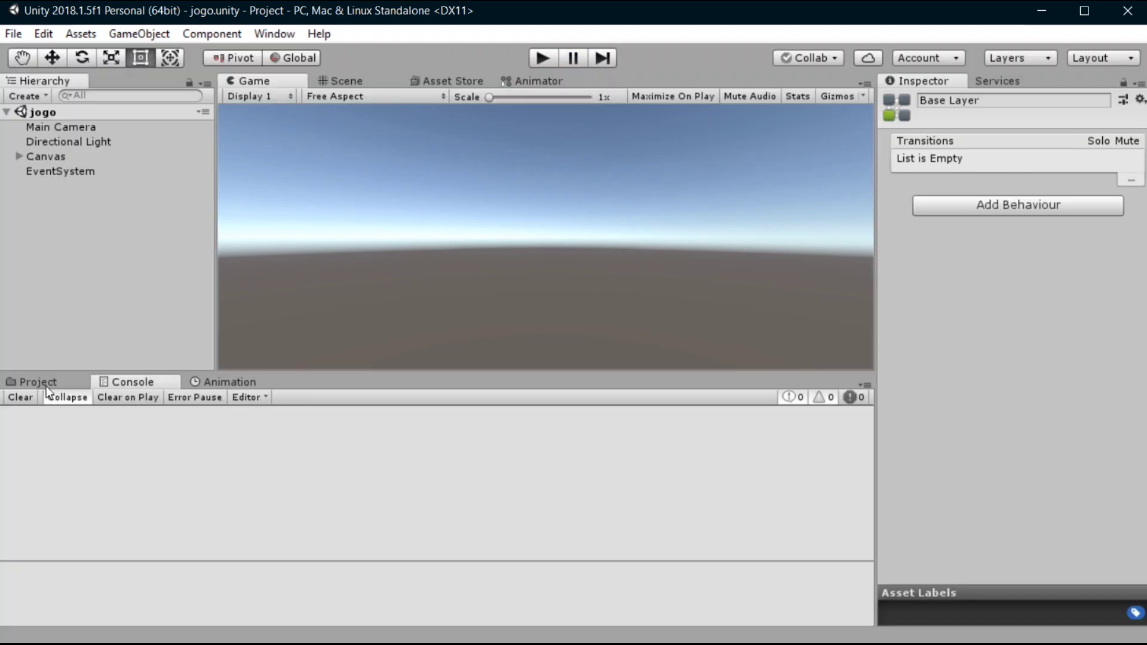
Open the intro scene from Assets and play it through the logo into jogo, then stop.
click(48, 386)
click(157, 415)
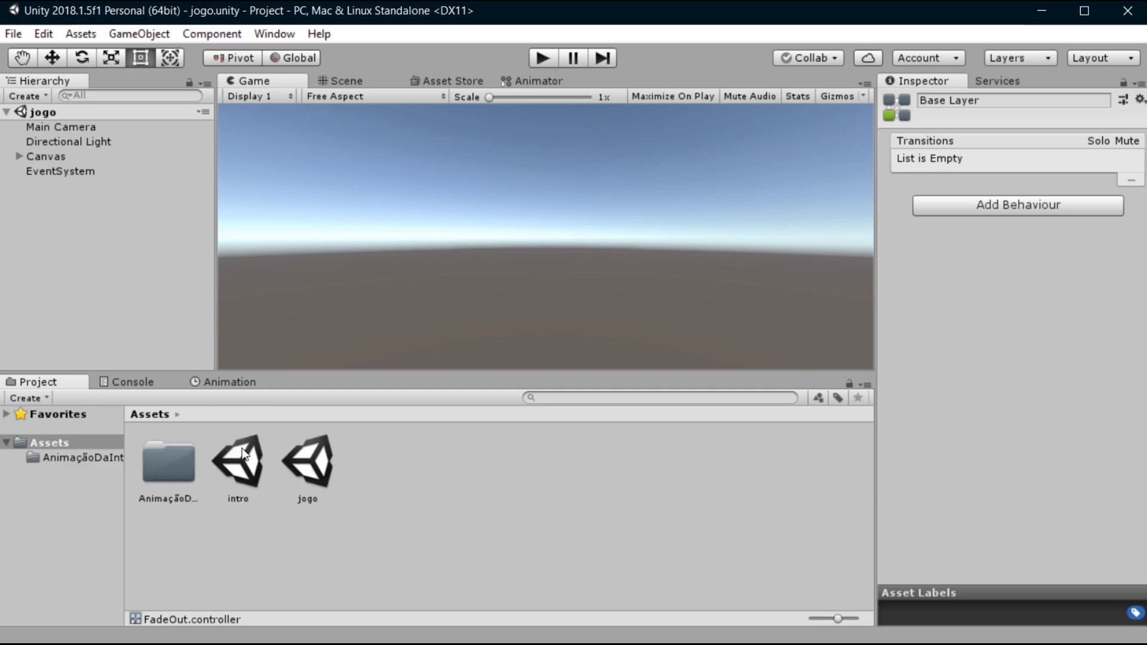
double_click(256, 457)
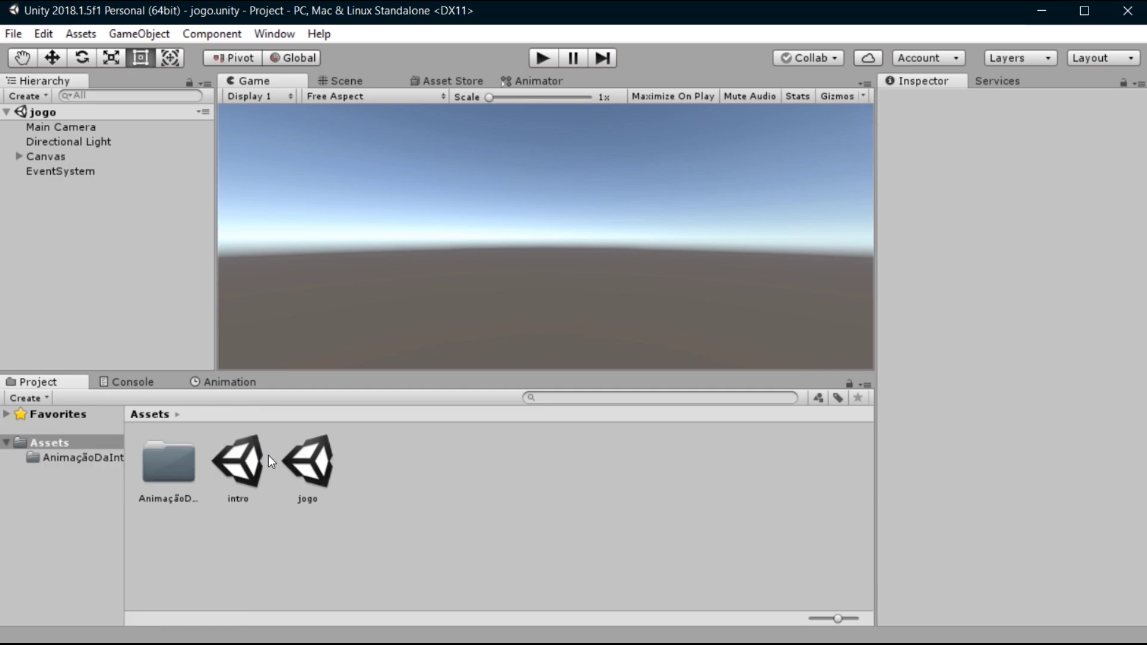
click(542, 58)
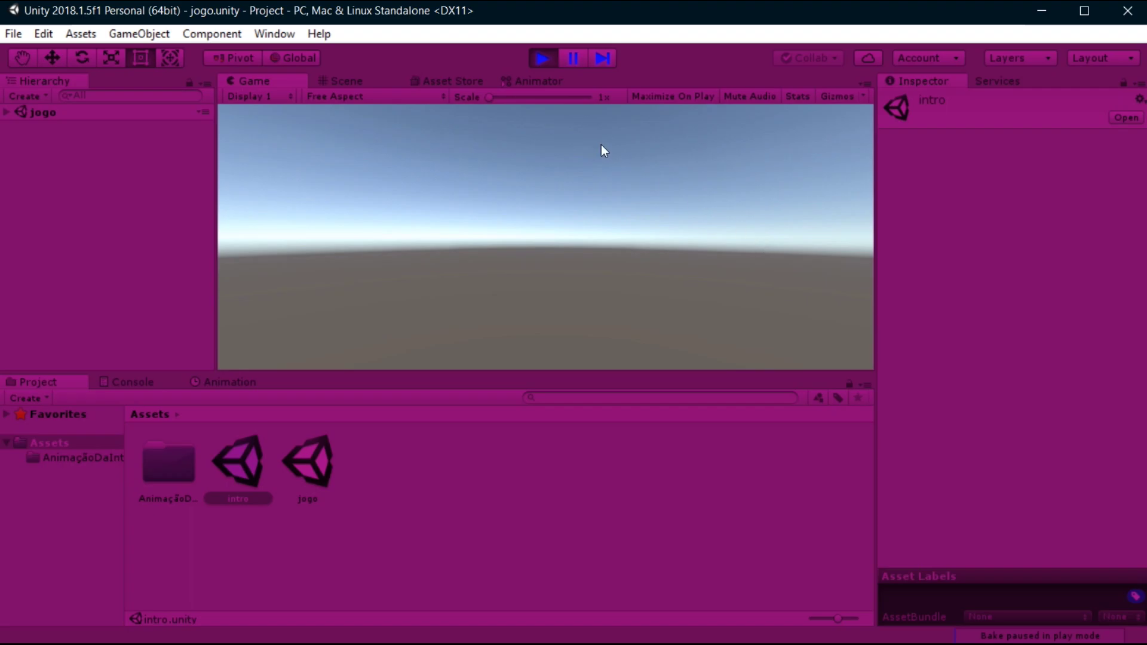
click(536, 58)
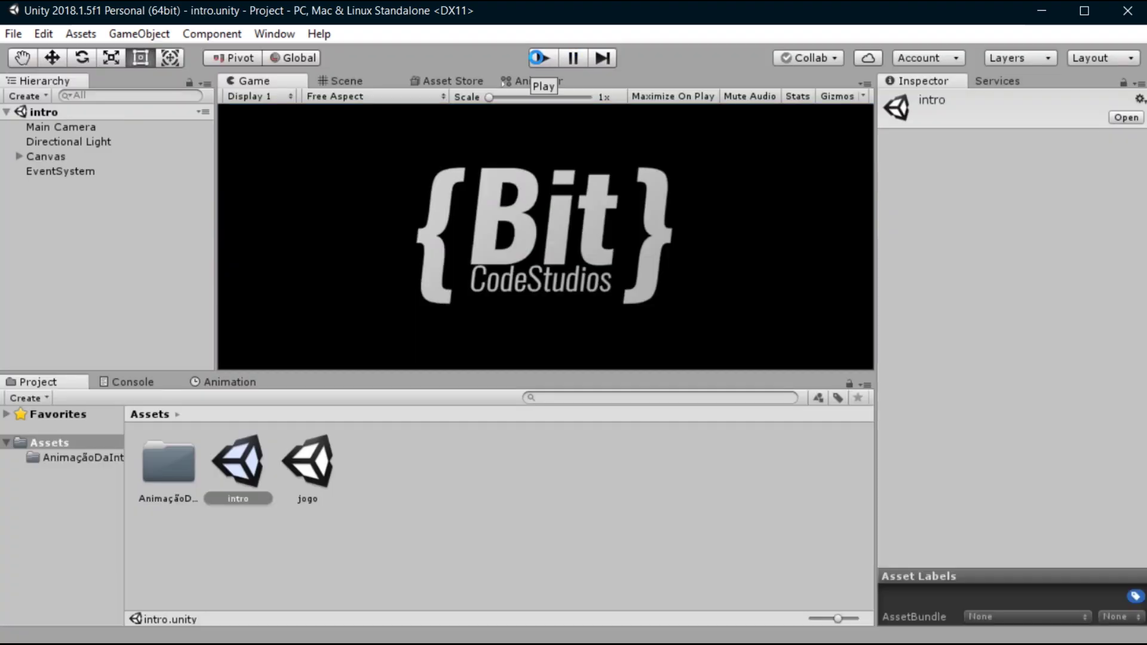